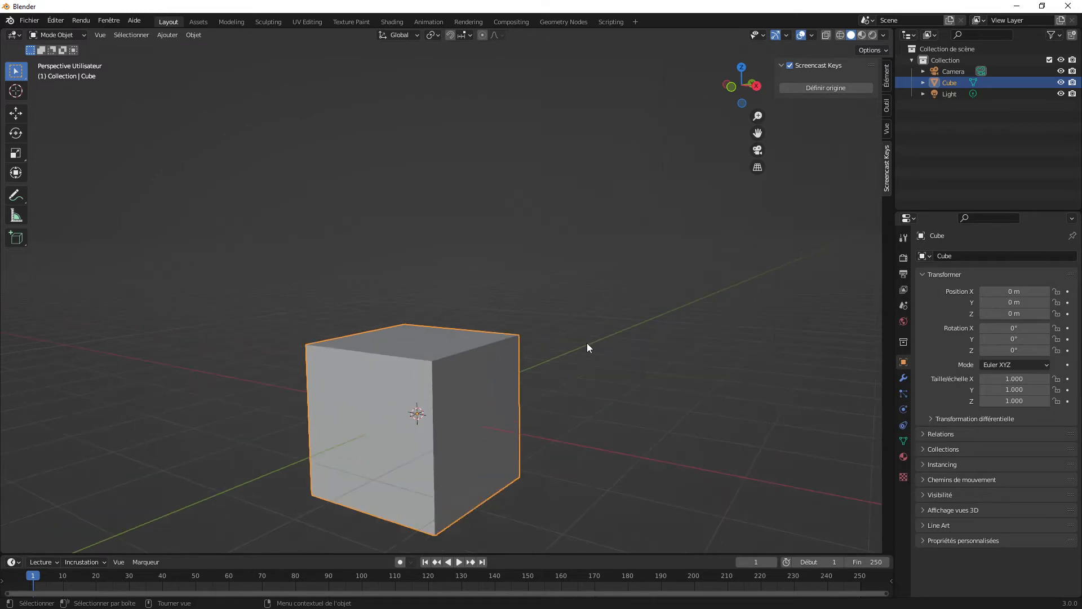
# Step: Add a Subdivision Surface modifier with 2 viewport levels to the default cube
pyautogui.keyDown('shift'); pyautogui.moveTo(587, 343); pyautogui.dragTo(604, 307, button='middle'); pyautogui.keyUp('shift')
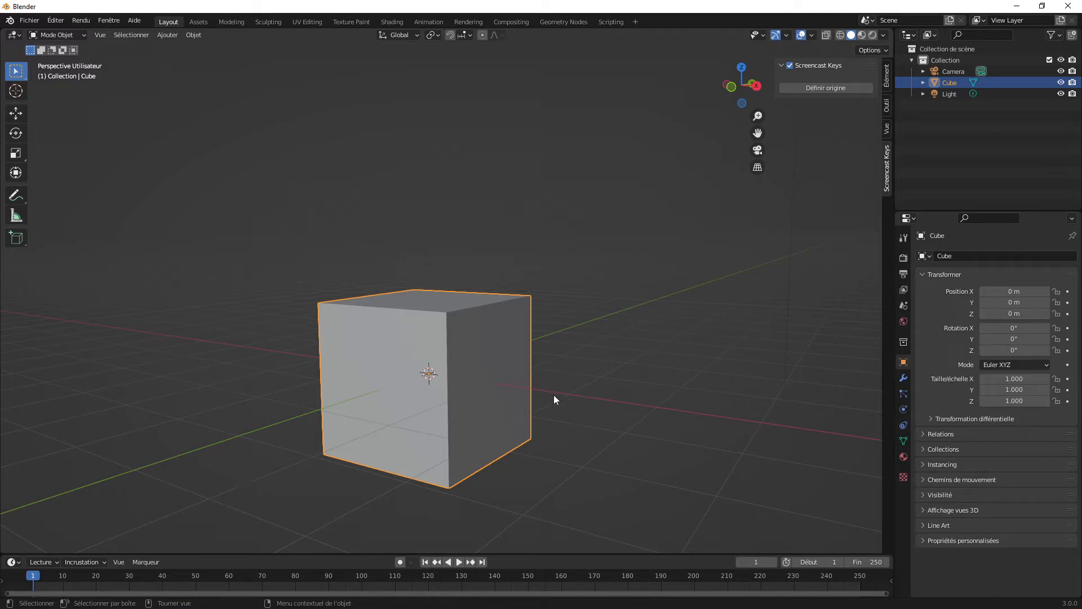
pyautogui.hotkey('ctrl', '2')
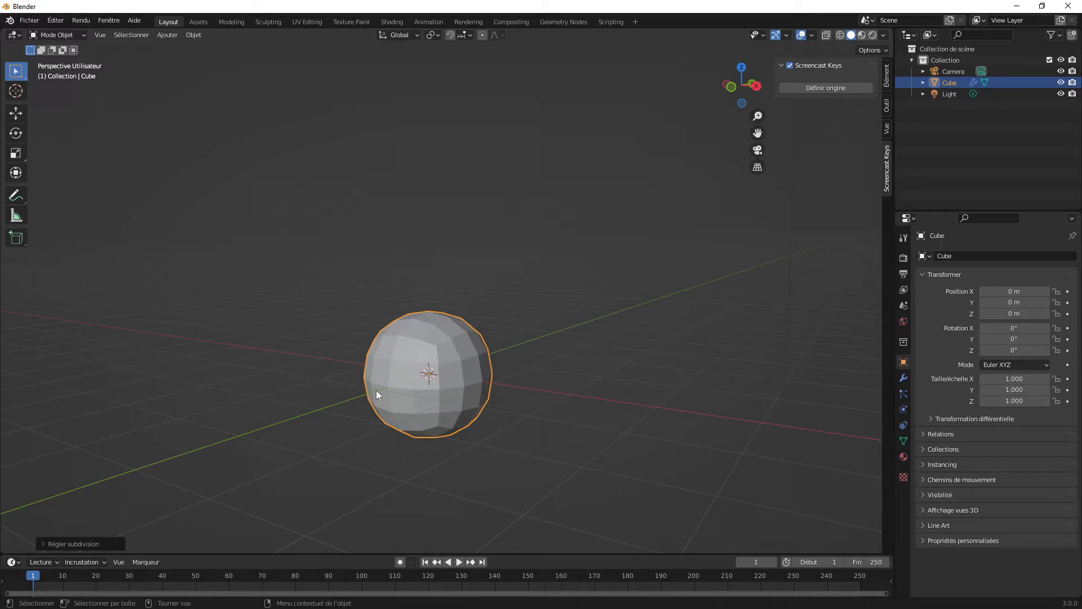
pyautogui.scroll(3, 472, 376)
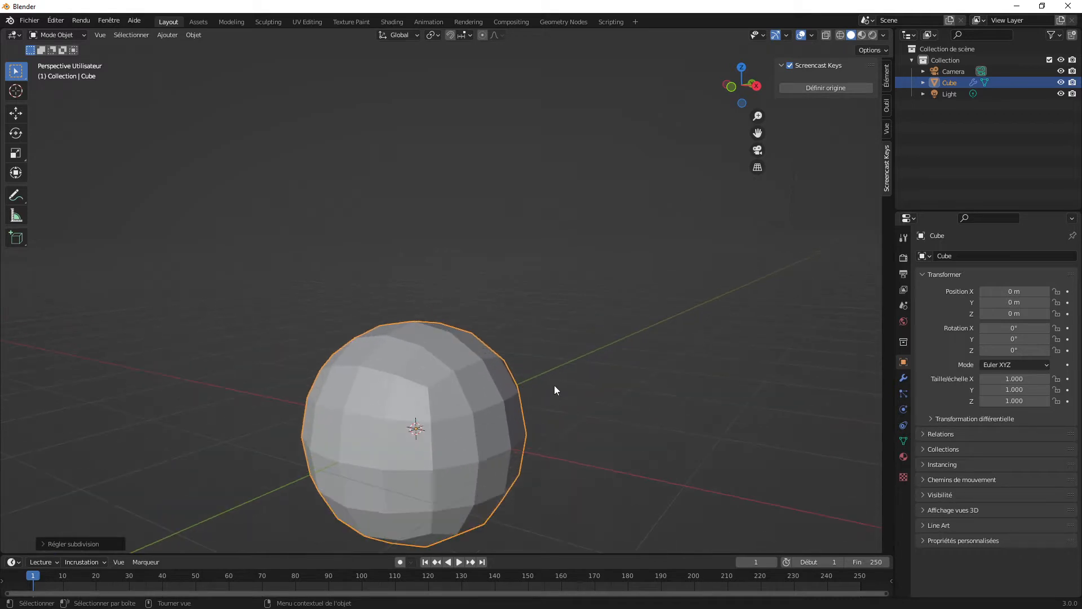
pyautogui.keyDown('shift'); pyautogui.moveTo(542, 374); pyautogui.dragTo(594, 333, button='middle'); pyautogui.keyUp('shift')
pyautogui.scroll(2, 528, 321)
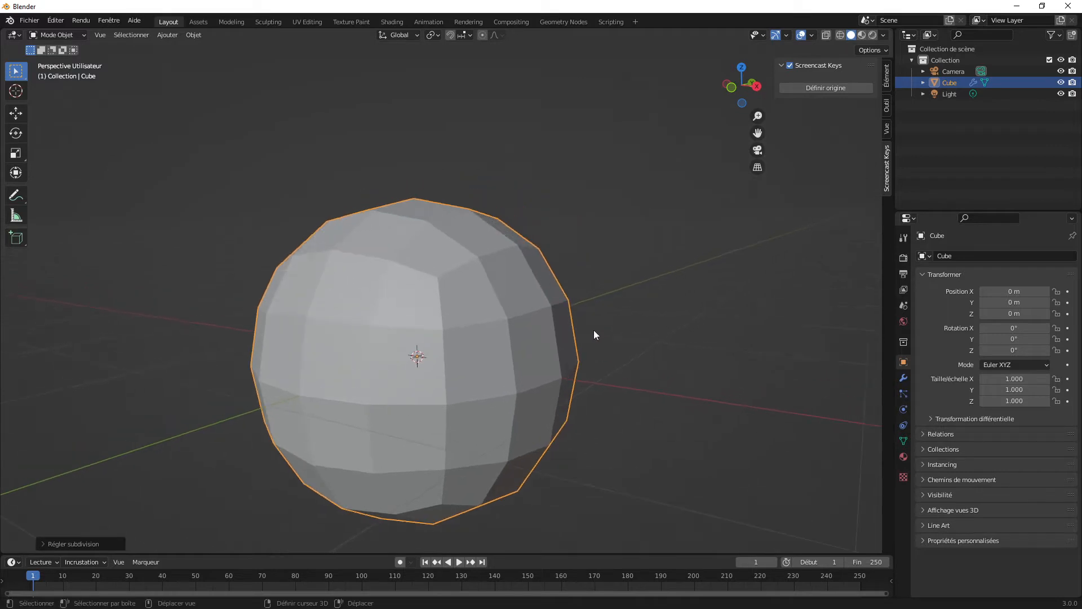
pyautogui.scroll(-2, 383, 357)
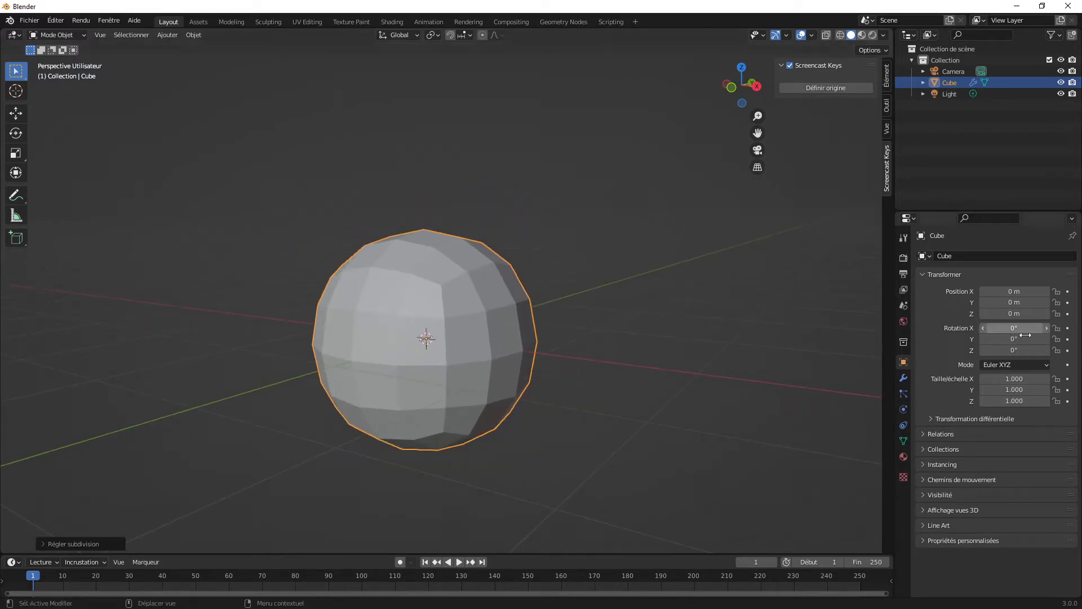
# Step: Display the cube's modifier settings, try 3 Subdivision viewport levels, and settle on 1
pyautogui.click(903, 378)
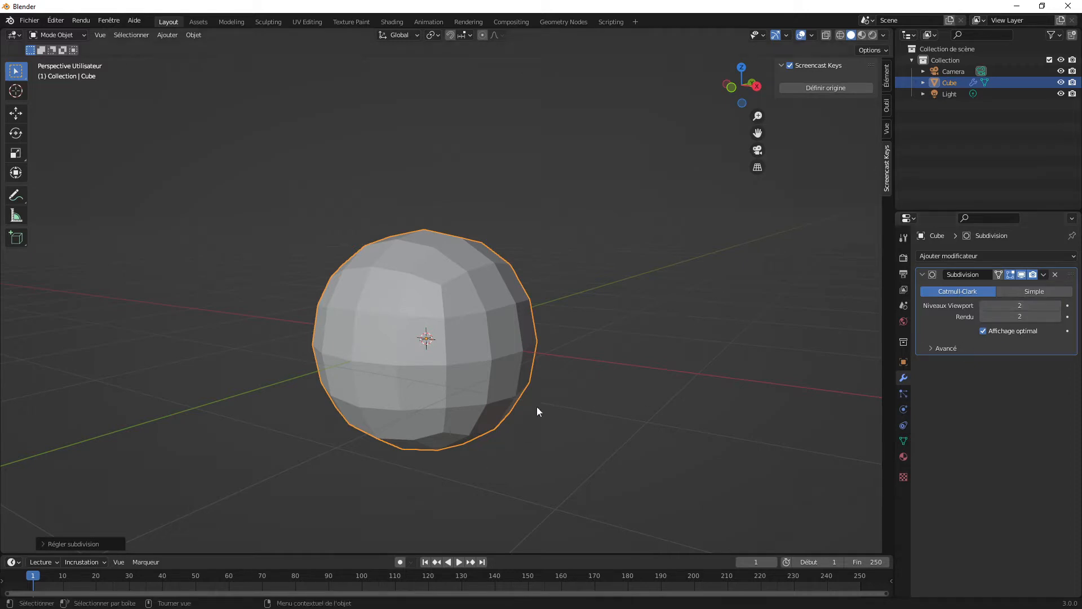
pyautogui.hotkey('ctrl', '3')
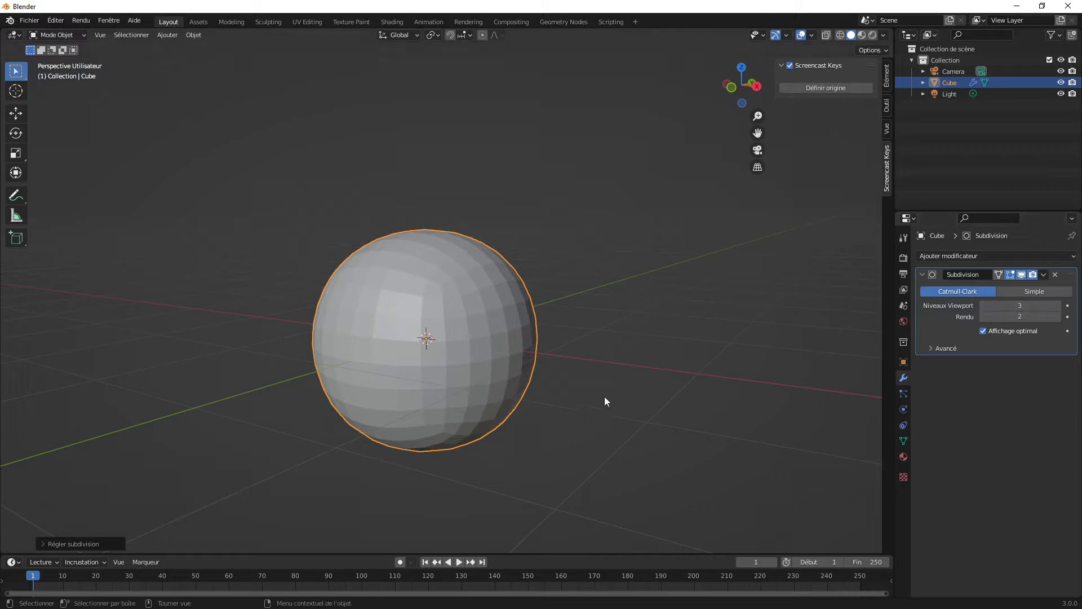
pyautogui.hotkey('ctrl', '1')
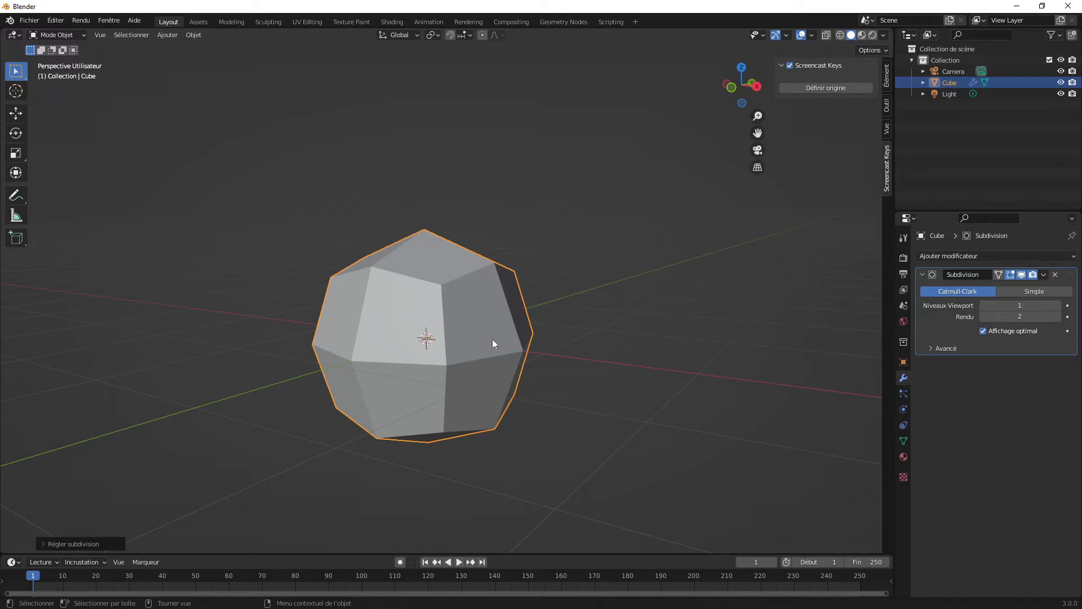
pyautogui.moveTo(498, 350); pyautogui.dragTo(543, 339, button='middle')
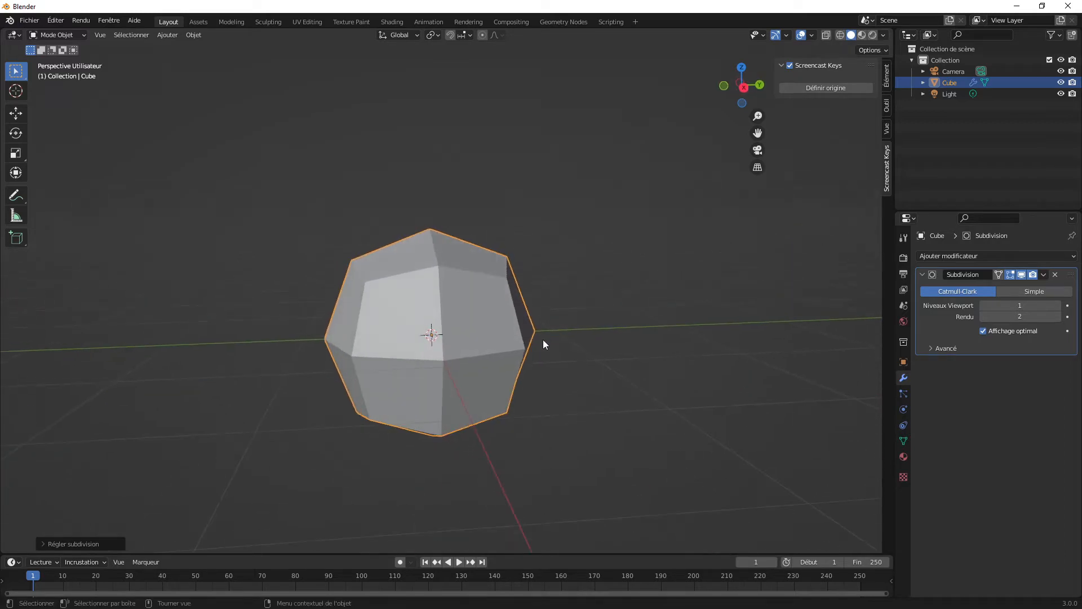
pyautogui.hotkey('shift', 'd')
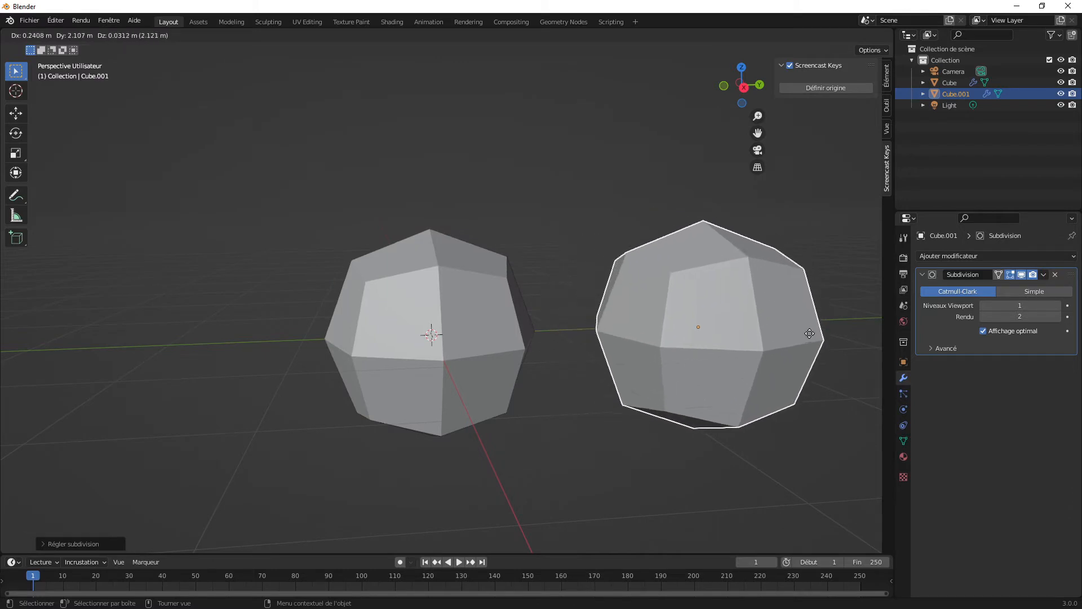
pyautogui.click(809, 333)
pyautogui.hotkey('ctrl', 'z')
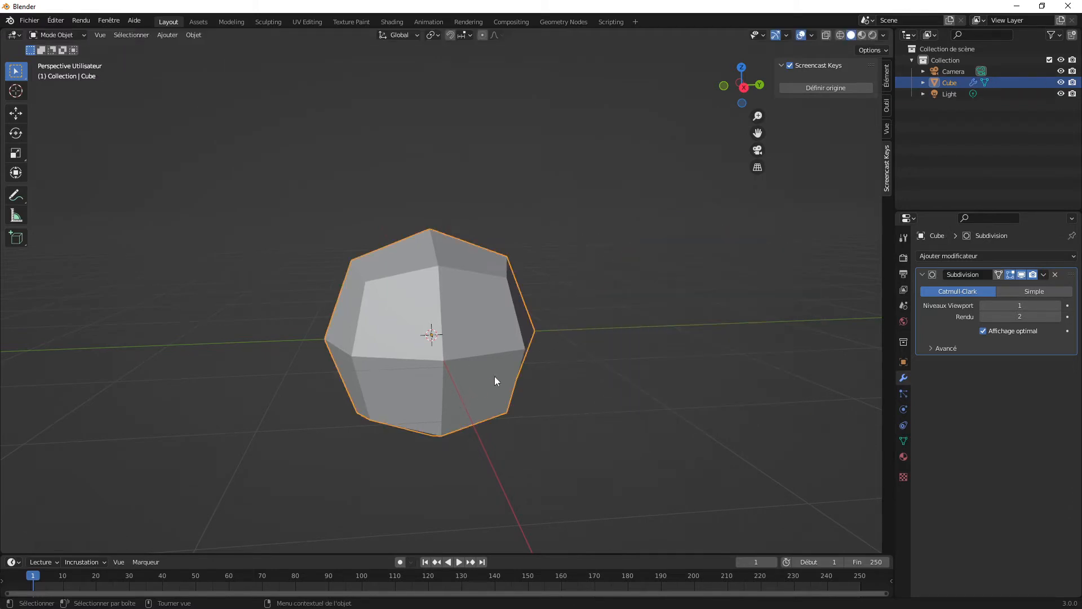
# Step: Duplicate the subdivided cube and place the copy beside it along the global Y axis
pyautogui.hotkey('shift', 'd')
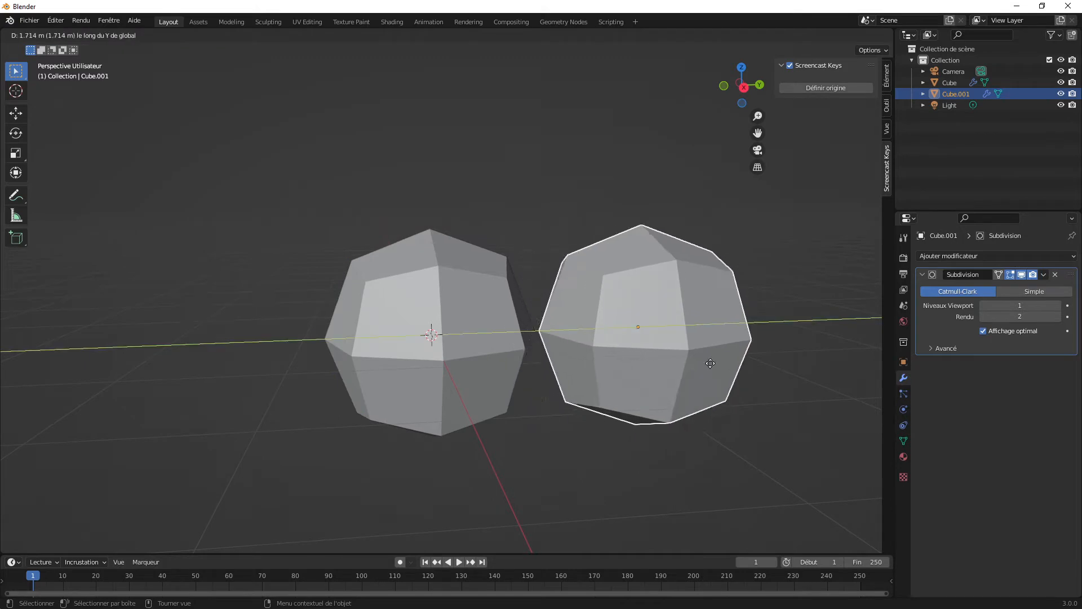
pyautogui.click(744, 363)
pyautogui.moveTo(587, 409)
pyautogui.mouseDown(button='middle')
pyautogui.moveTo(687, 415)
pyautogui.moveTo(598, 404)
pyautogui.mouseUp(button='middle')
# Step: Move the original subdivided cube along the Y axis away from its copy and leave it selected
pyautogui.click(494, 349)
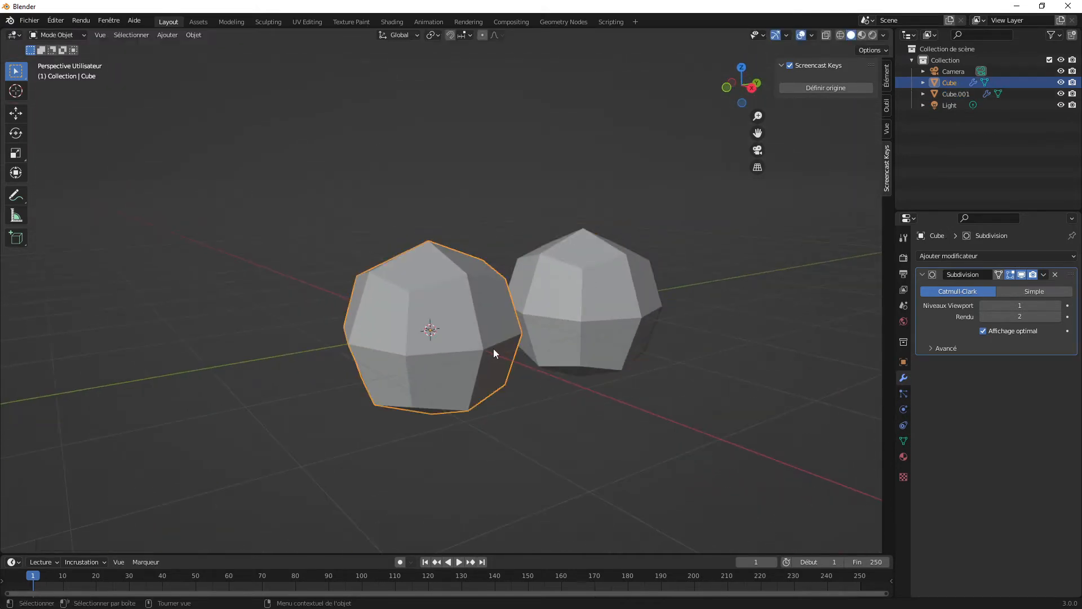
pyautogui.press('g')
pyautogui.press('y')
pyautogui.click(369, 366)
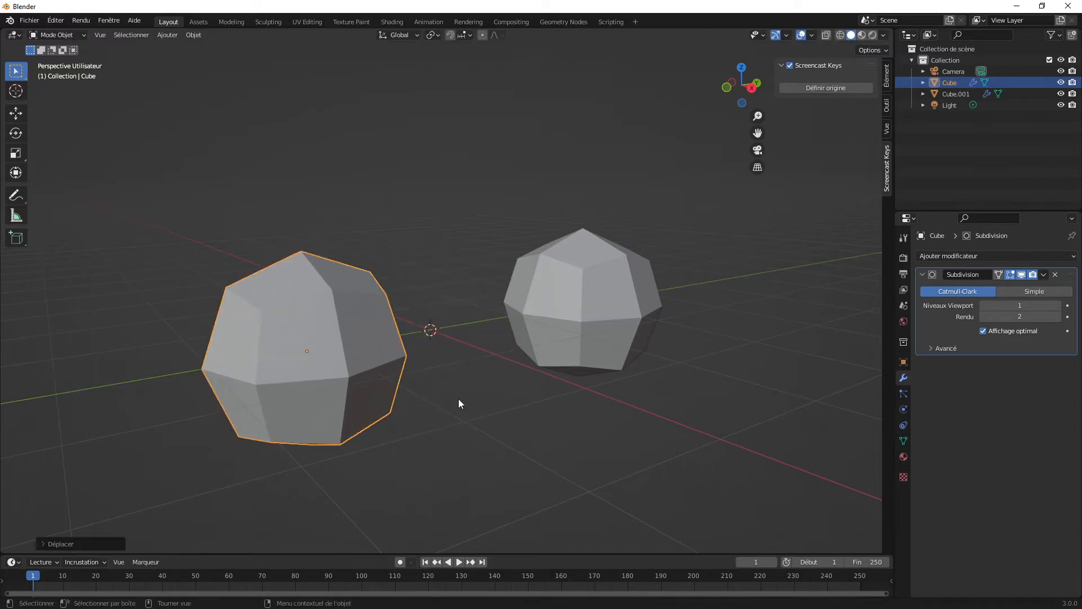
pyautogui.click(413, 425)
pyautogui.moveTo(421, 426); pyautogui.dragTo(452, 397, button='middle')
pyautogui.click(349, 324)
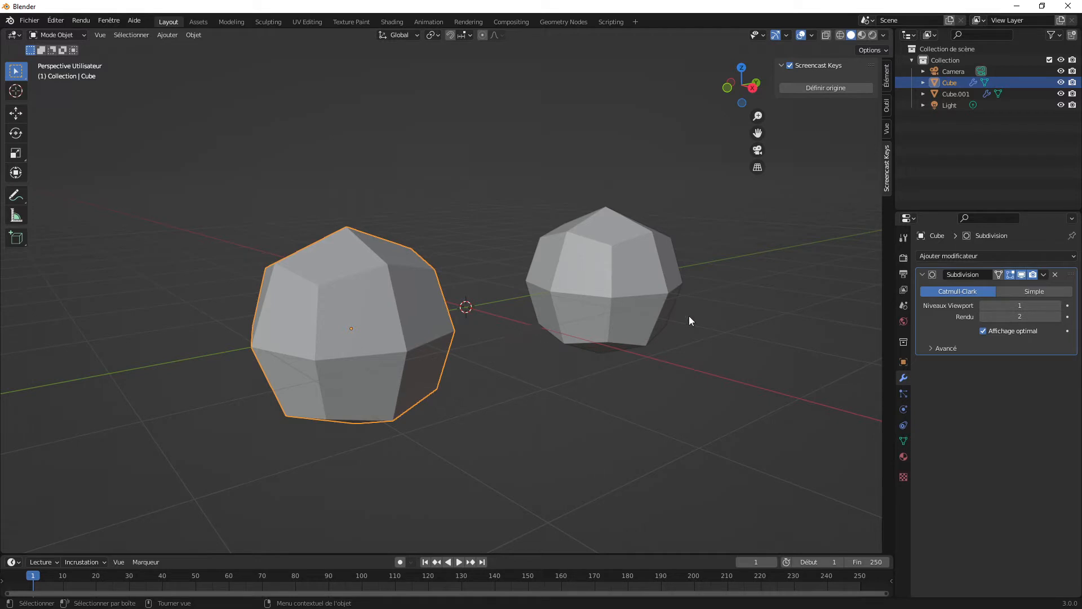
# Step: Collapse the original cube's Subdivision settings and add a Displace modifier (Déplacement) below it
pyautogui.click(922, 274)
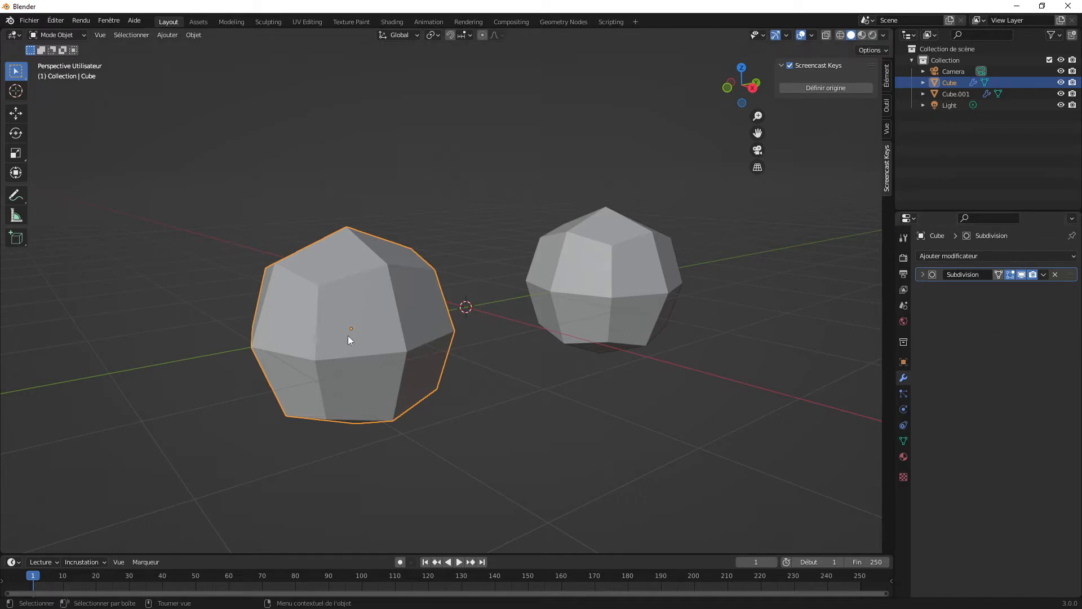
pyautogui.click(987, 254)
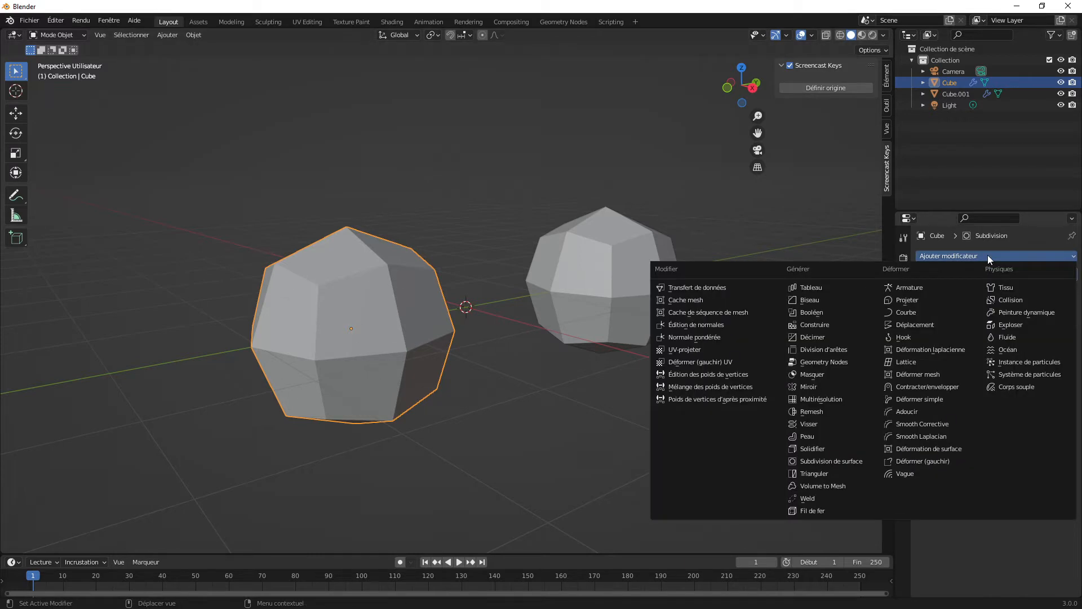
pyautogui.click(922, 324)
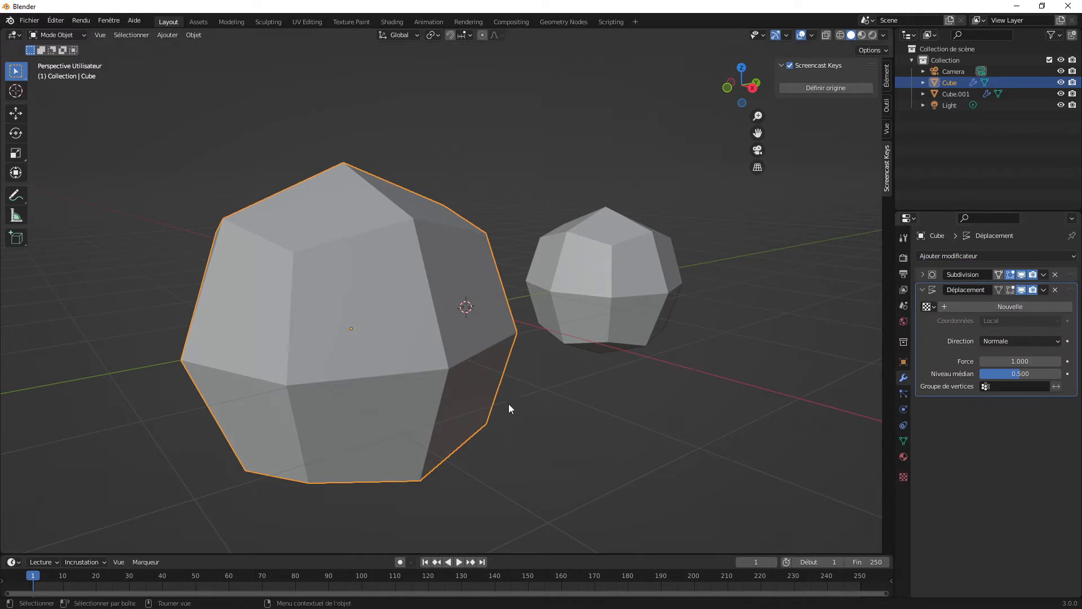
pyautogui.scroll(-2, 509, 404)
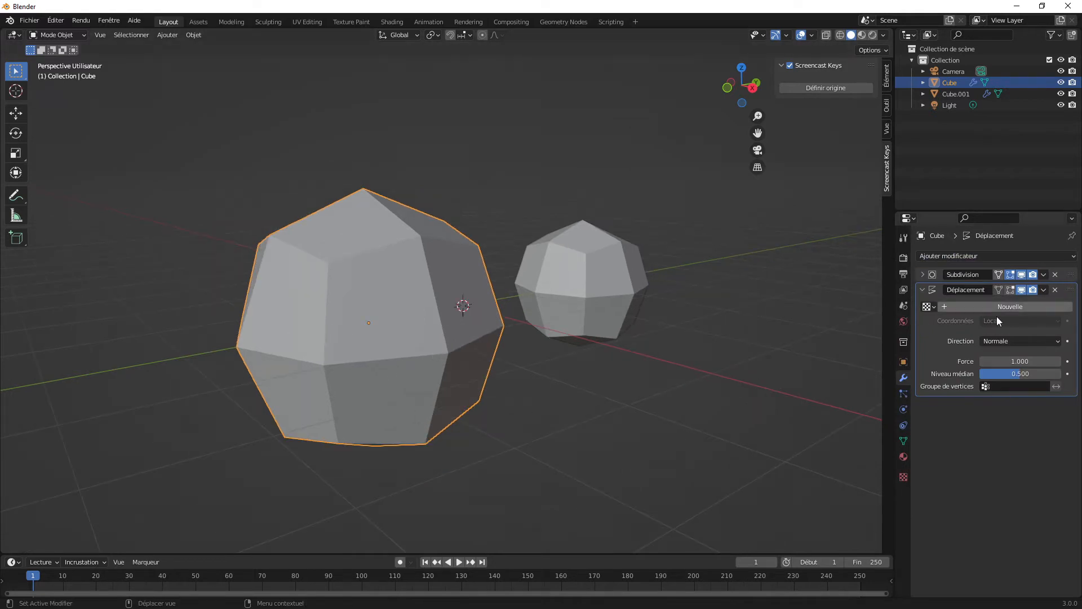
# Step: Create a new texture for the cube's Displace modifier and set its type to Clouds (Nuages)
pyautogui.click(904, 477)
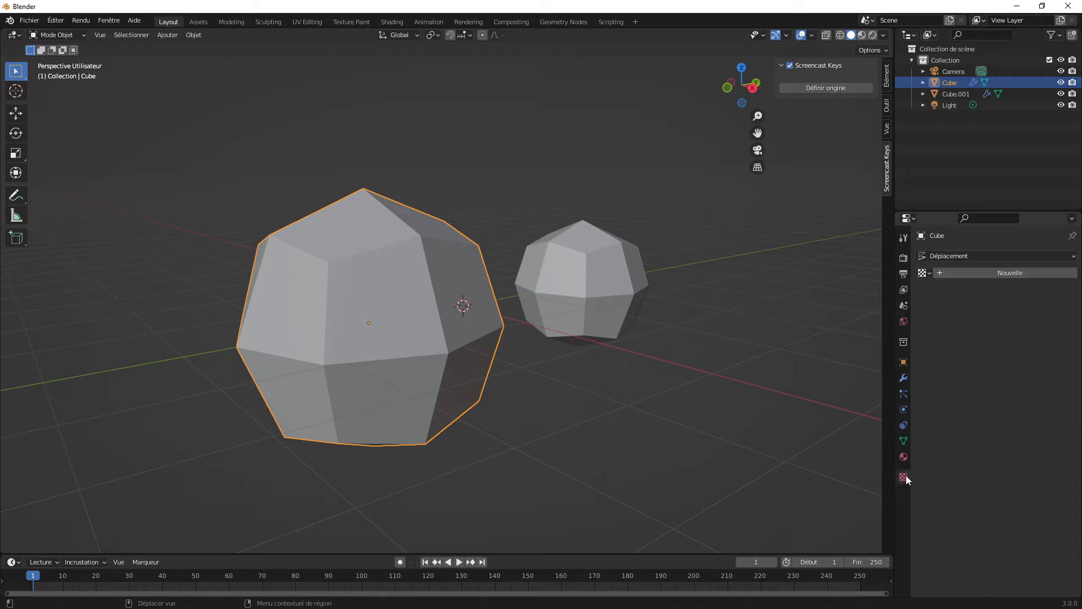
pyautogui.click(962, 273)
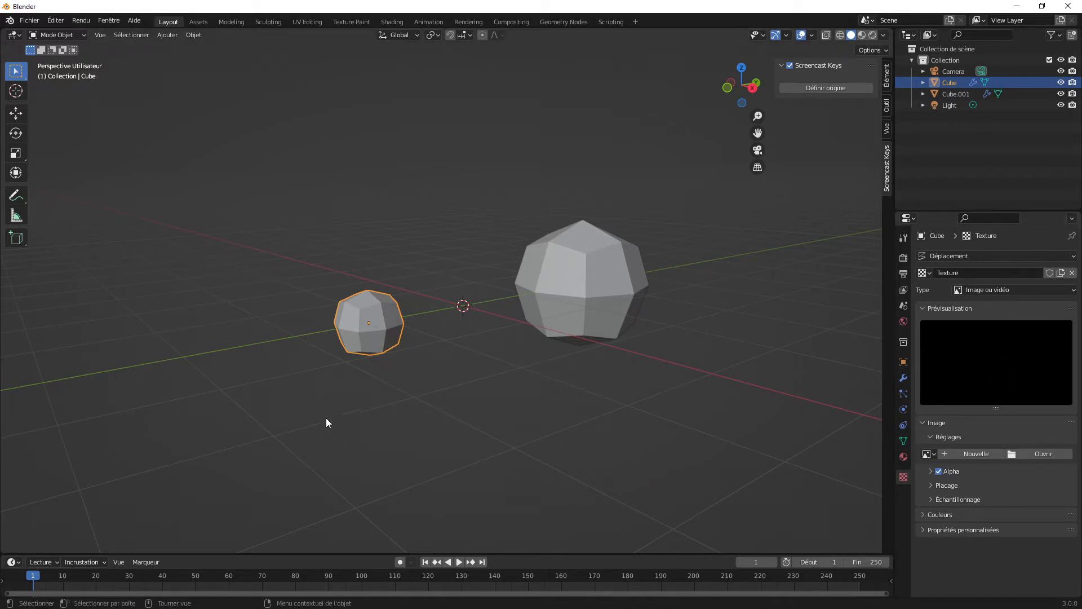
pyautogui.scroll(4, 372, 384)
pyautogui.scroll(-1, 377, 387)
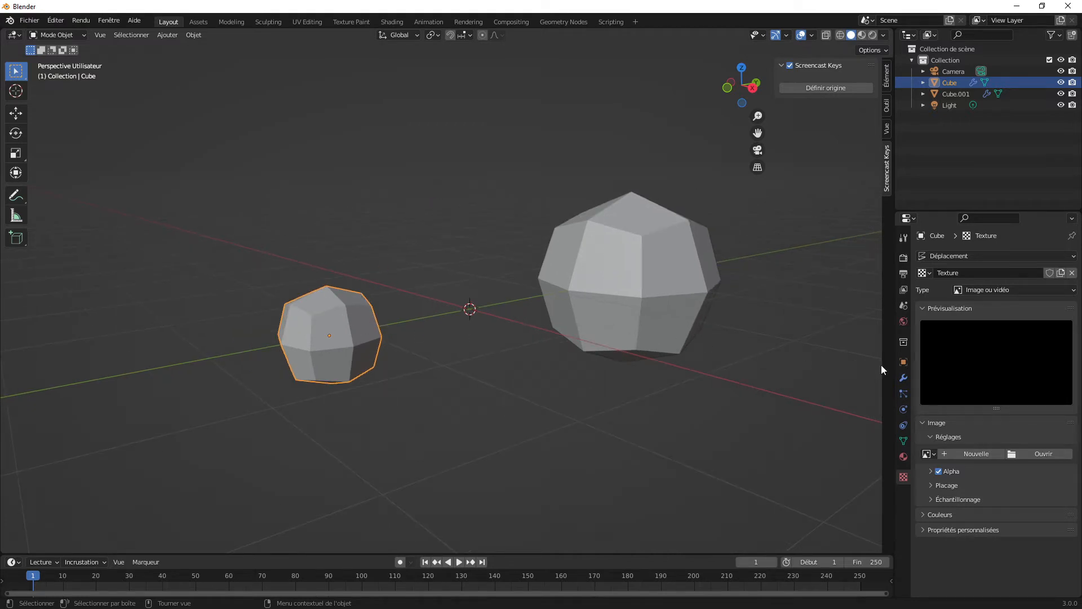
pyautogui.click(982, 289)
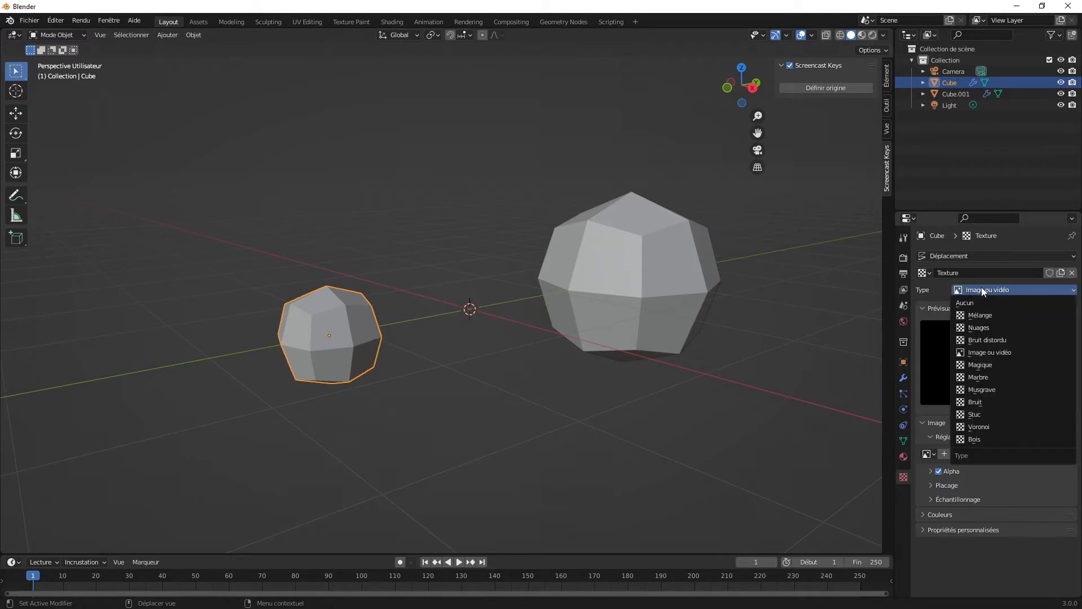
pyautogui.click(986, 329)
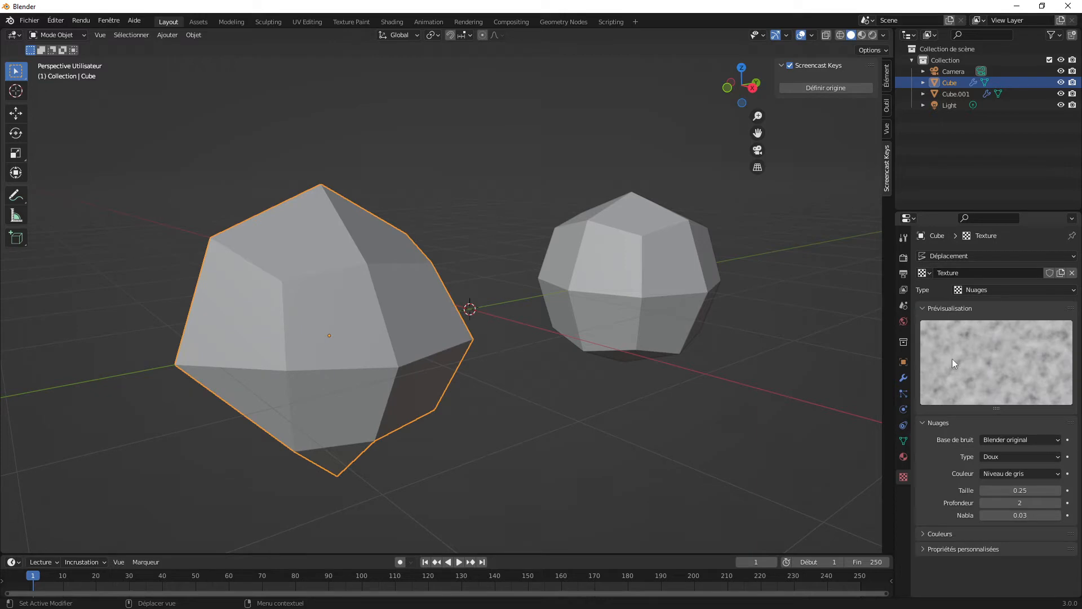
# Step: Inspect the displaced cube from several sides, try a Clouds texture size of 0.75, and settle on 2.00
pyautogui.moveTo(438, 422); pyautogui.dragTo(480, 417, button='middle')
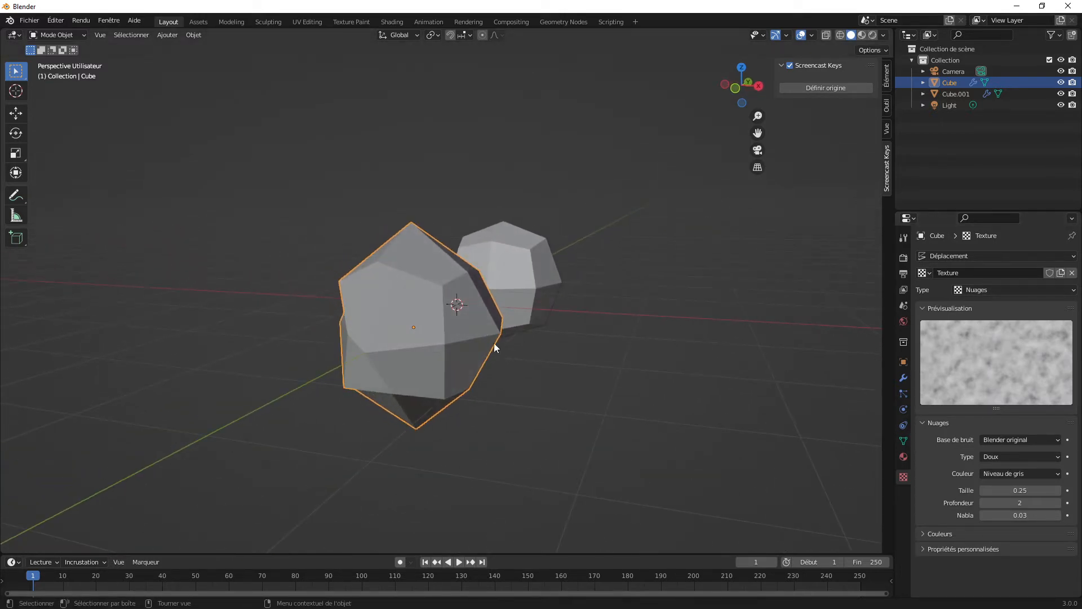
pyautogui.moveTo(629, 289); pyautogui.dragTo(595, 290, button='middle')
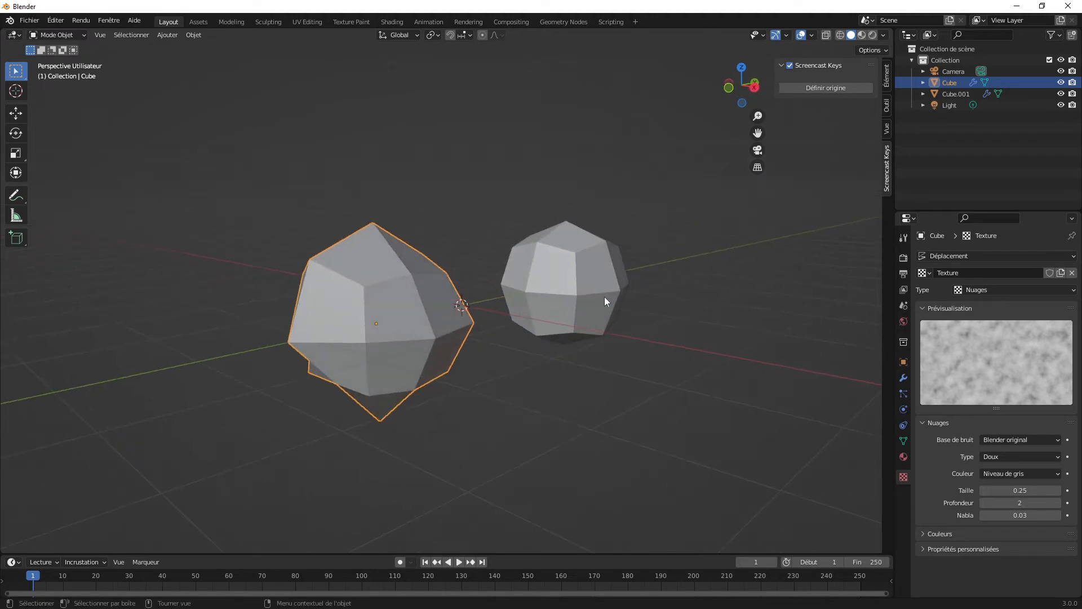
pyautogui.scroll(2, 564, 291)
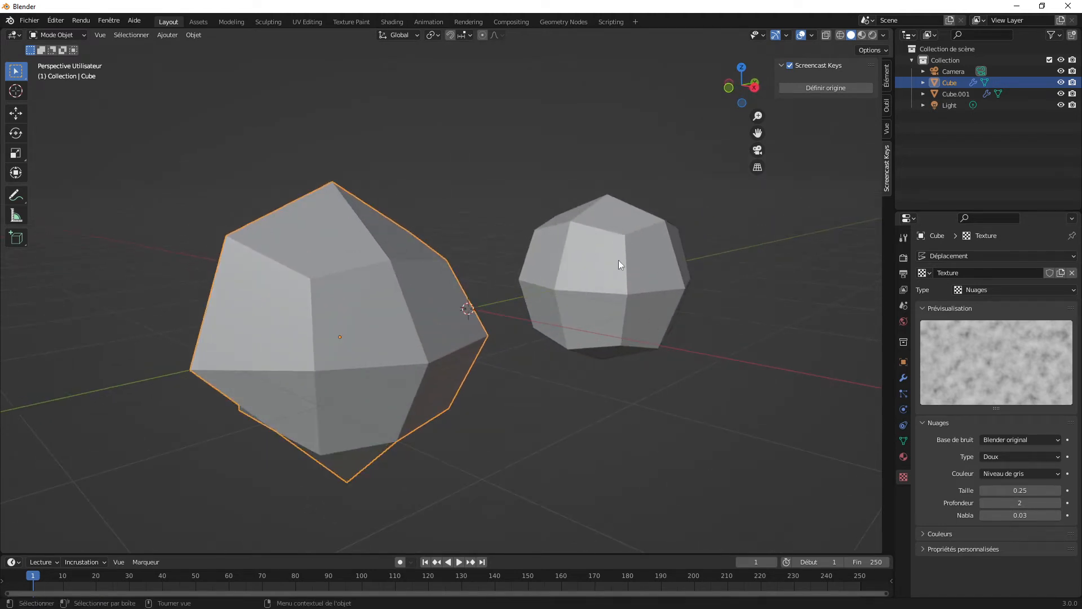
pyautogui.moveTo(458, 388); pyautogui.dragTo(479, 396, button='middle')
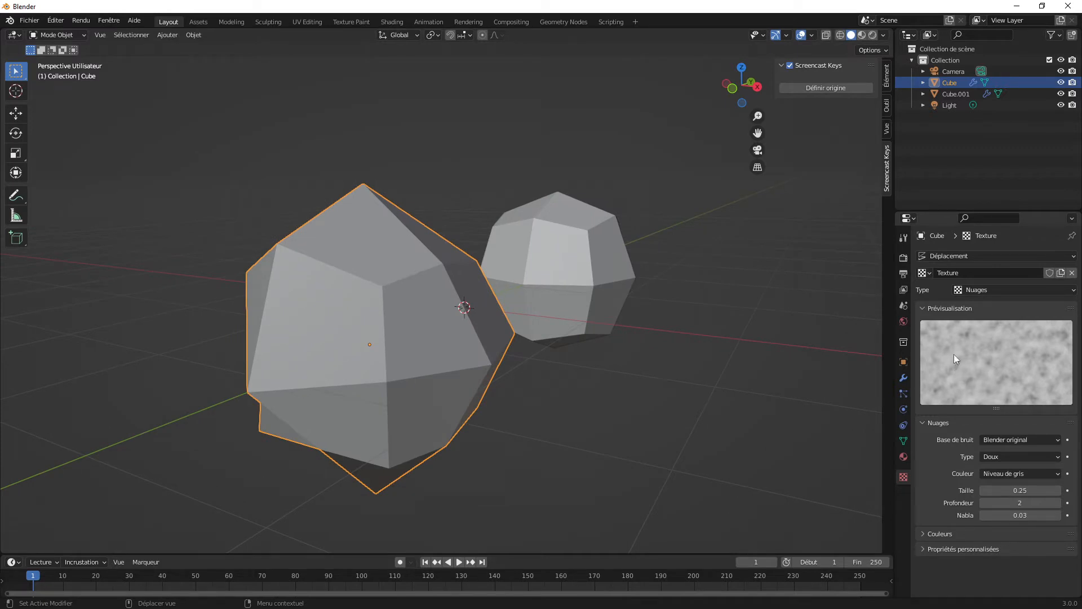
pyautogui.moveTo(316, 259); pyautogui.dragTo(431, 248, button='middle')
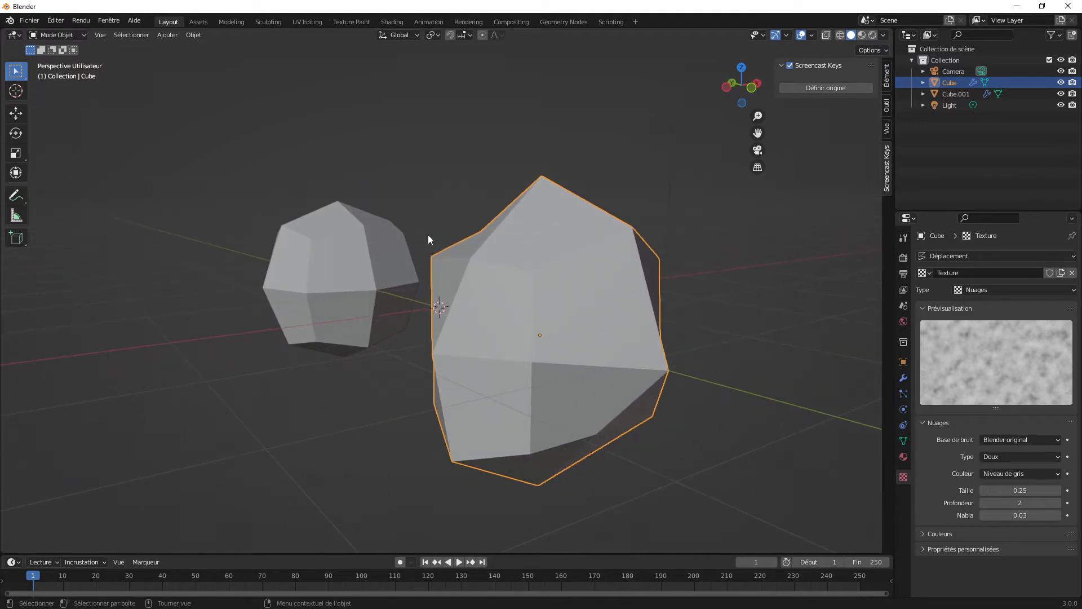
pyautogui.moveTo(540, 280); pyautogui.dragTo(570, 295, button='middle')
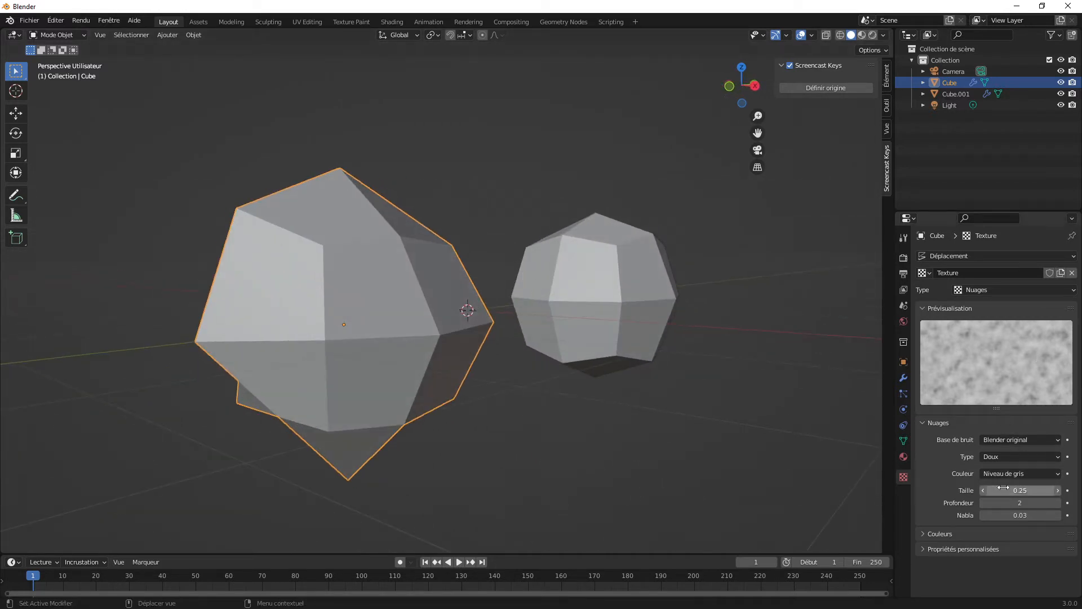
pyautogui.moveTo(1004, 490)
pyautogui.mouseDown()
pyautogui.moveTo(1076, 490)
pyautogui.moveTo(1003, 490)
pyautogui.mouseUp()
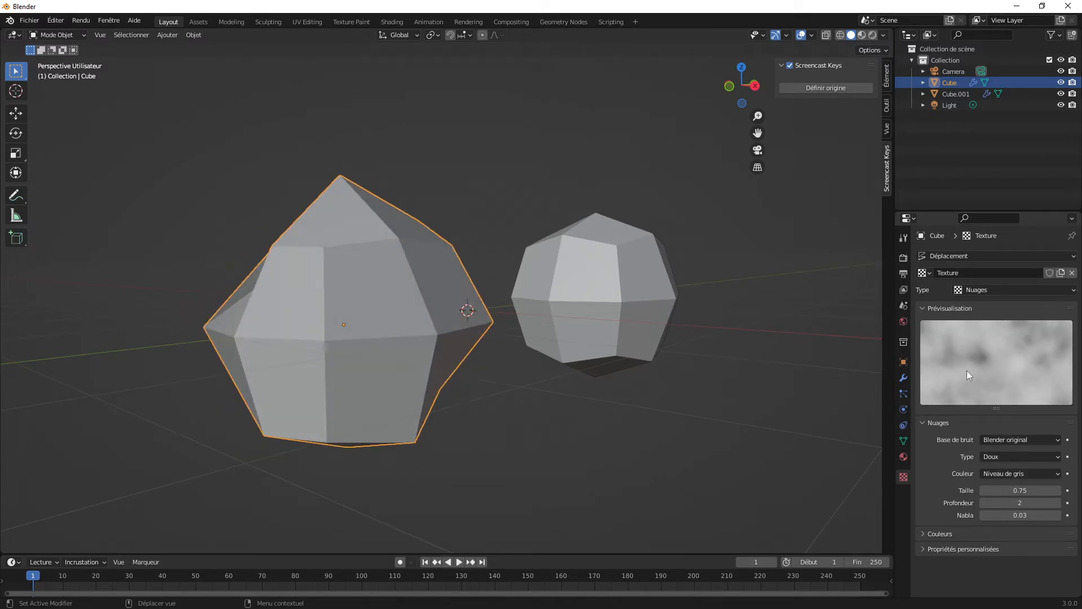
pyautogui.moveTo(1020, 490); pyautogui.dragTo(1077, 490)
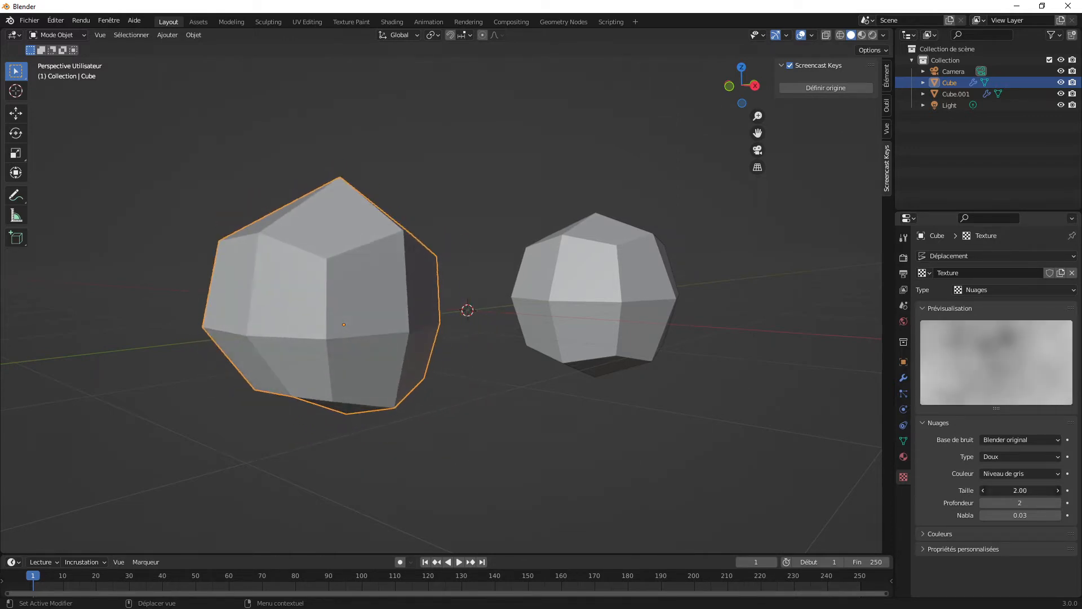
pyautogui.moveTo(687, 418); pyautogui.dragTo(433, 363, button='middle')
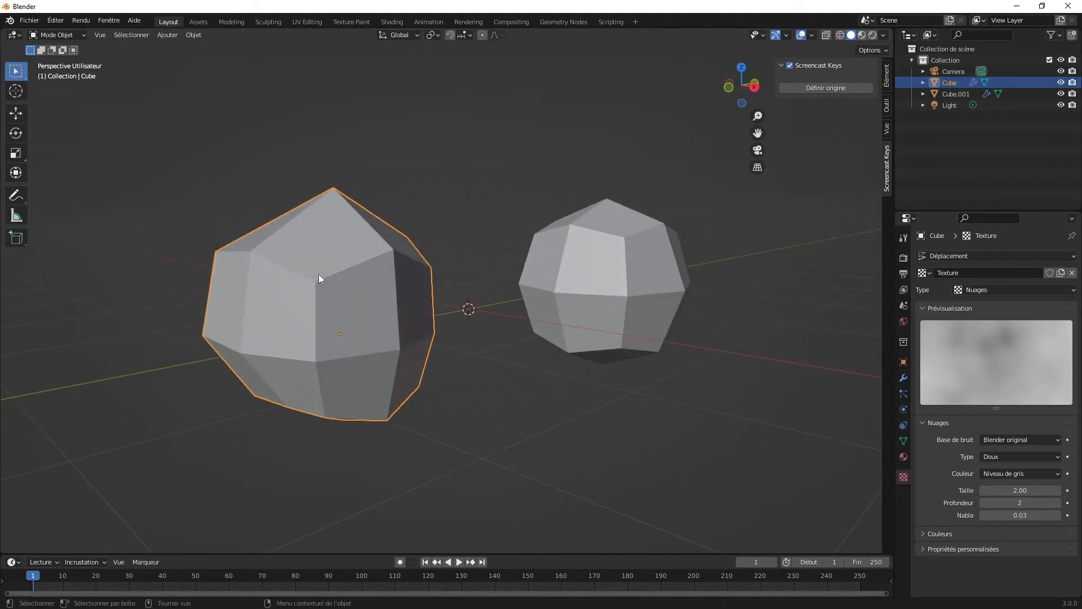
pyautogui.click(903, 378)
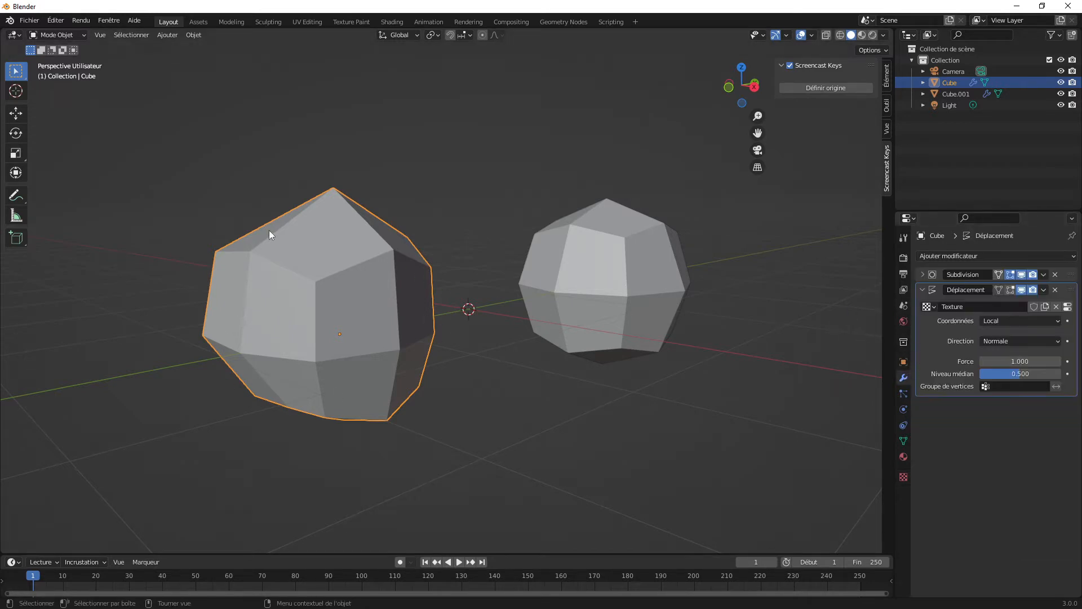
pyautogui.click(903, 456)
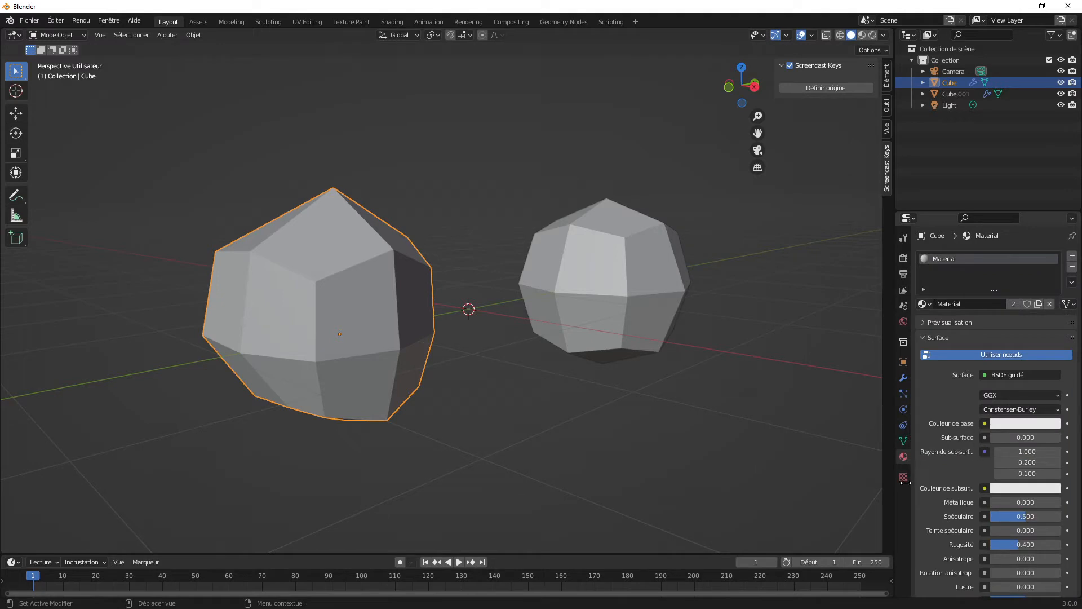
# Step: Expand the displaced cube's Subdivision settings and raise the viewport level to 5
pyautogui.click(904, 477)
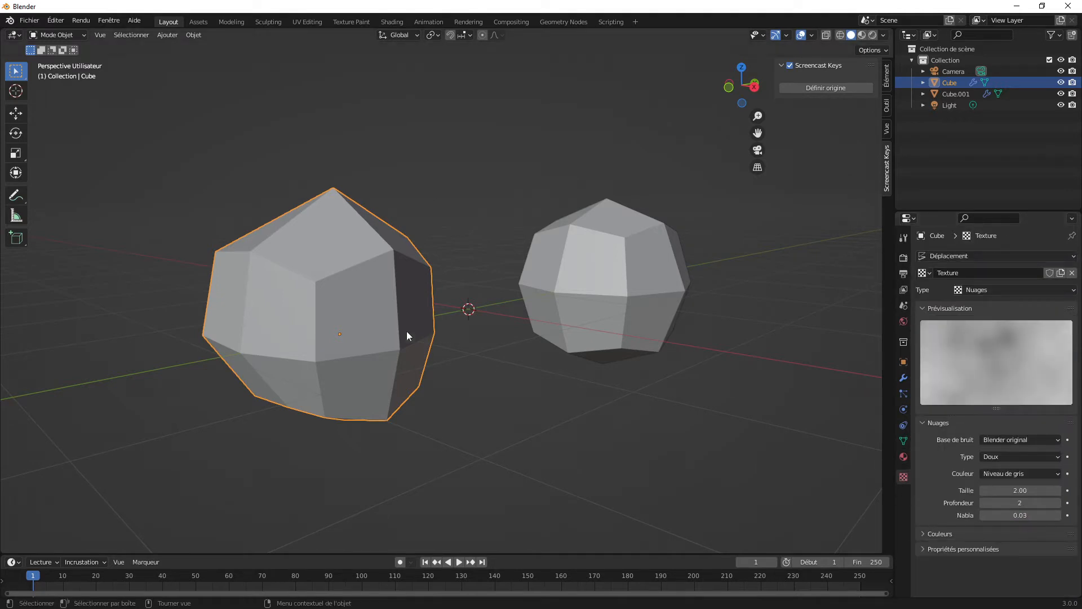
pyautogui.click(903, 378)
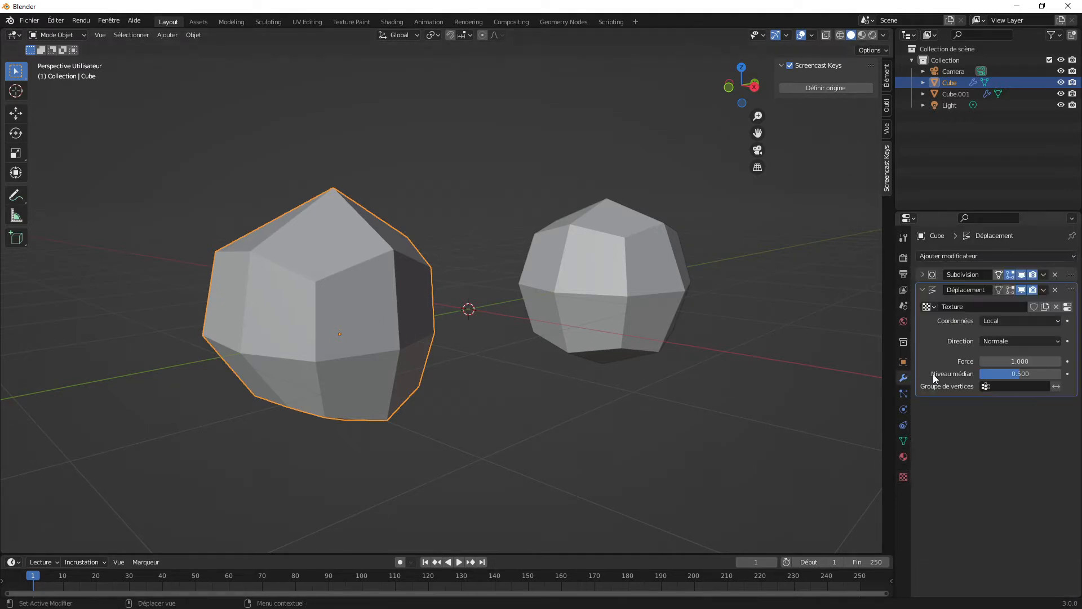
pyautogui.click(922, 274)
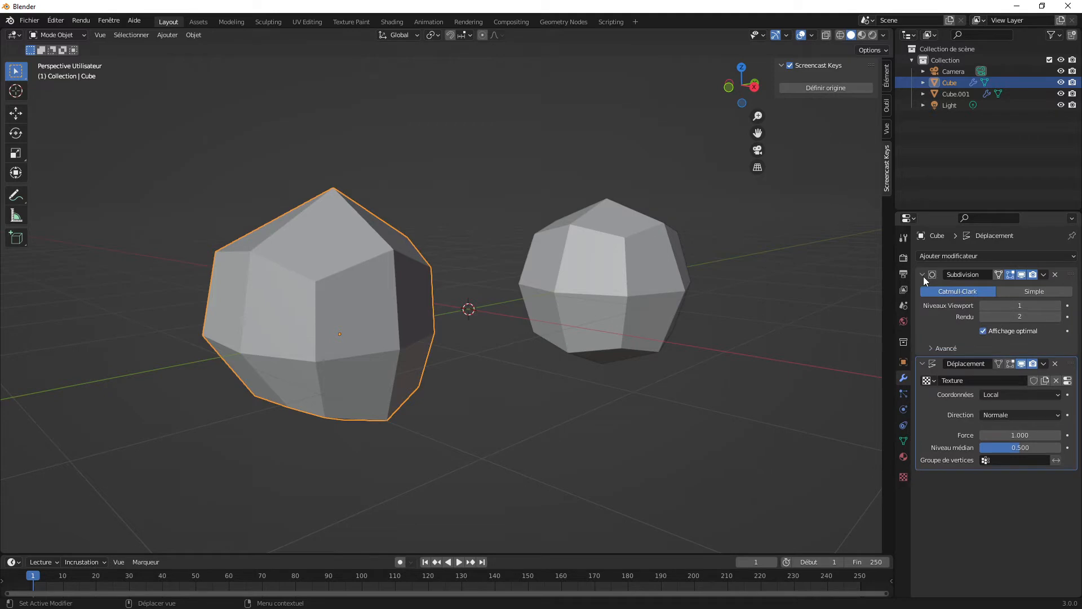
pyautogui.click(1057, 306)
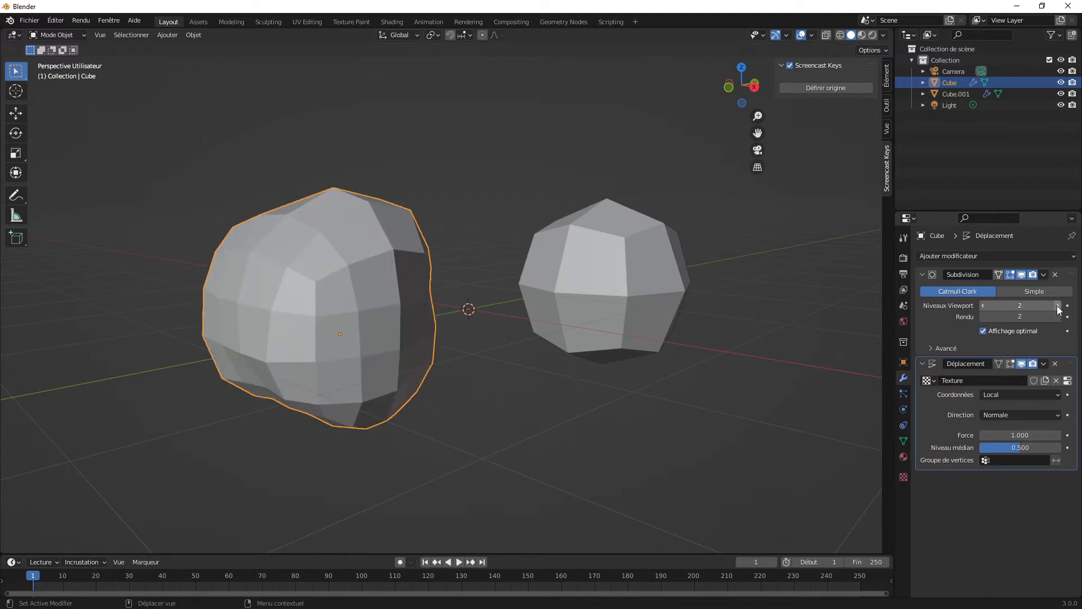
pyautogui.click(1058, 305)
pyautogui.click(1057, 305)
pyautogui.click(1057, 306)
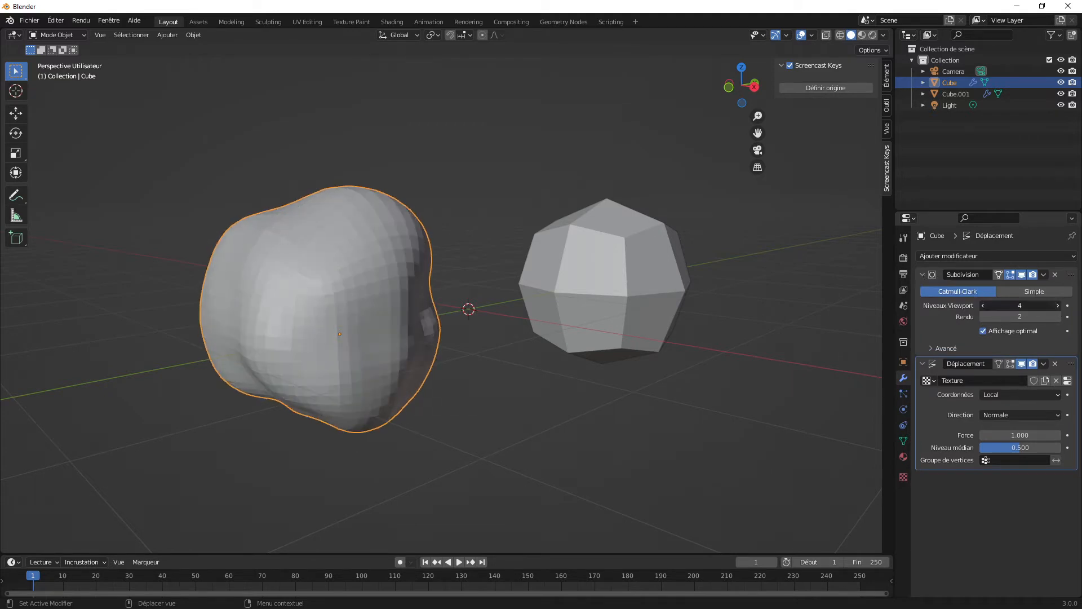
pyautogui.moveTo(525, 384)
pyautogui.mouseDown(button='middle')
pyautogui.moveTo(636, 386)
pyautogui.moveTo(505, 398)
pyautogui.moveTo(524, 385)
pyautogui.mouseUp(button='middle')
pyautogui.moveTo(485, 340); pyautogui.dragTo(617, 349, button='middle')
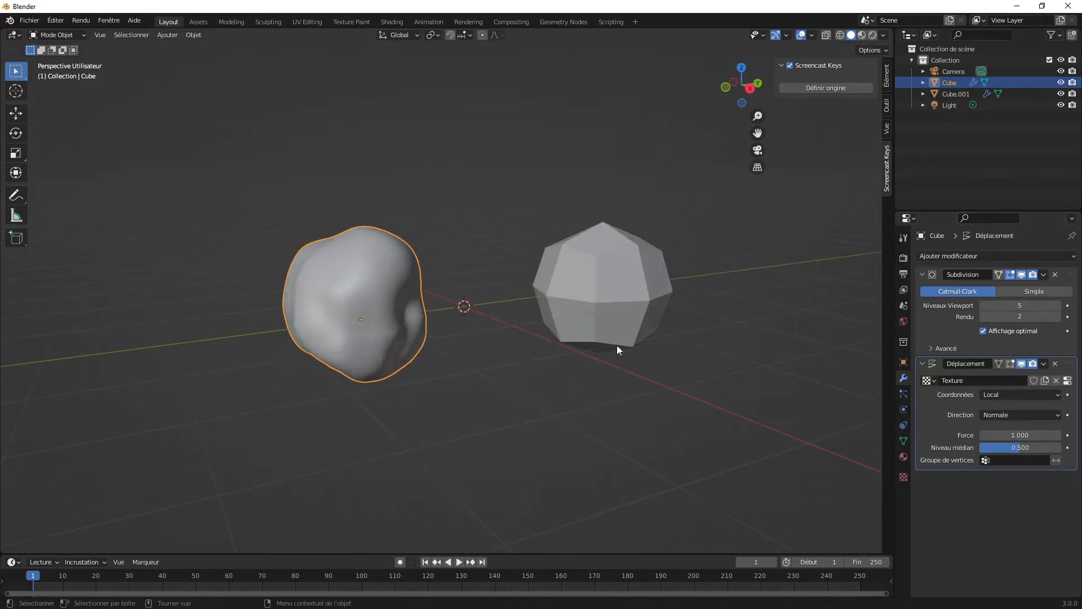
# Step: Compare the modifiers and shapes of the displaced cube and its undisplaced copy, selecting each in turn
pyautogui.click(620, 309)
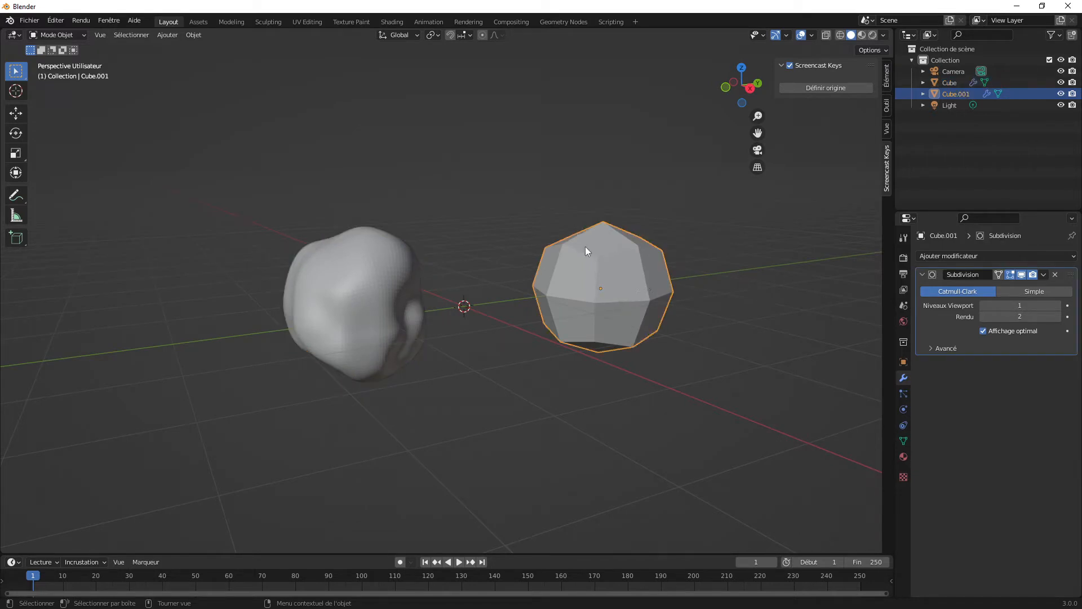
pyautogui.moveTo(618, 263); pyautogui.dragTo(666, 276, button='middle')
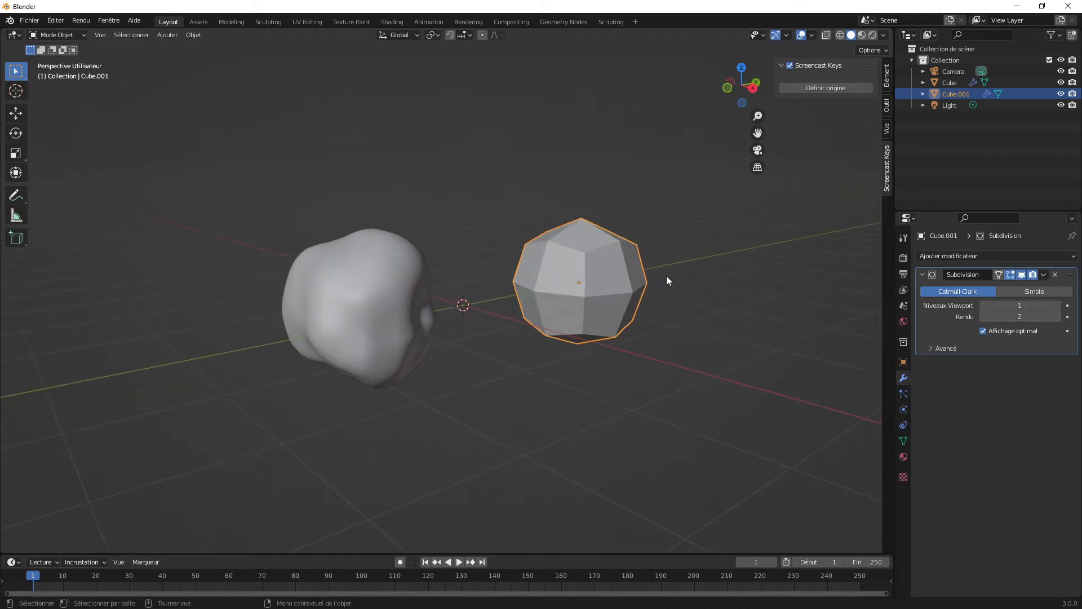
pyautogui.click(382, 310)
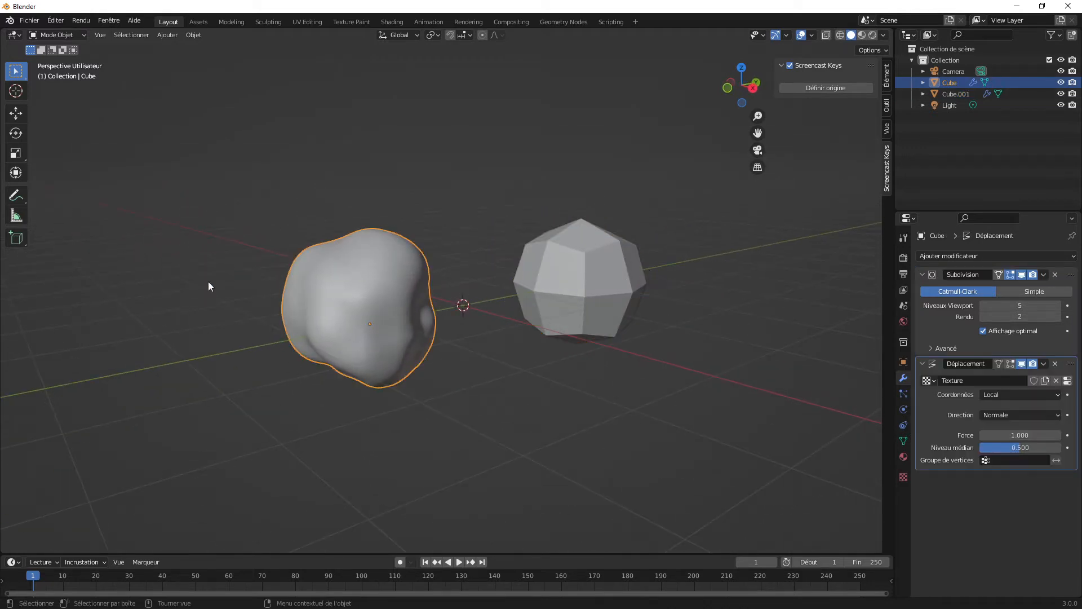
pyautogui.click(593, 274)
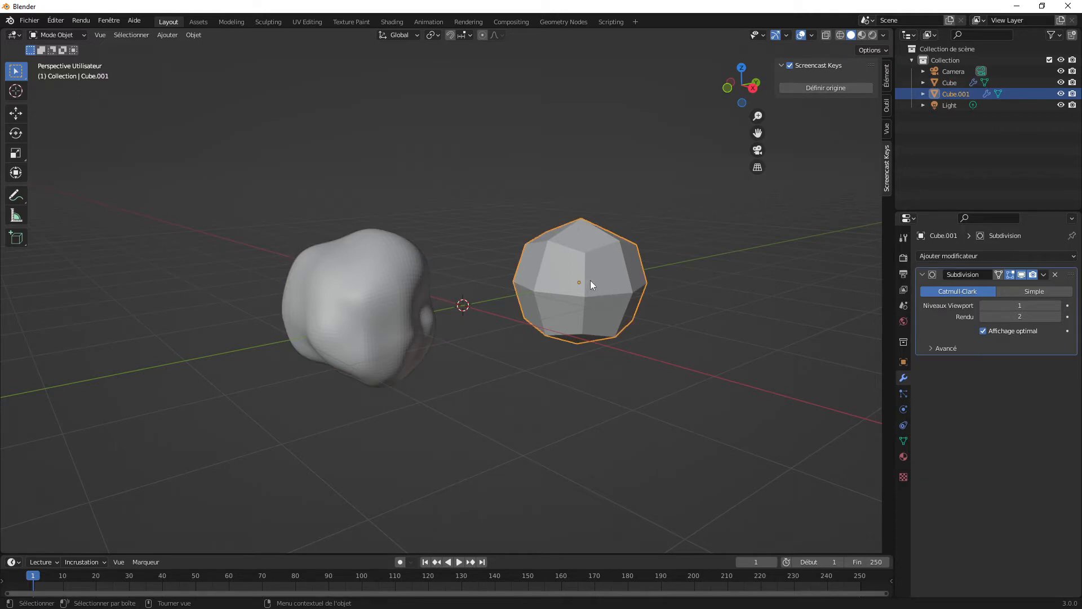
pyautogui.click(363, 284)
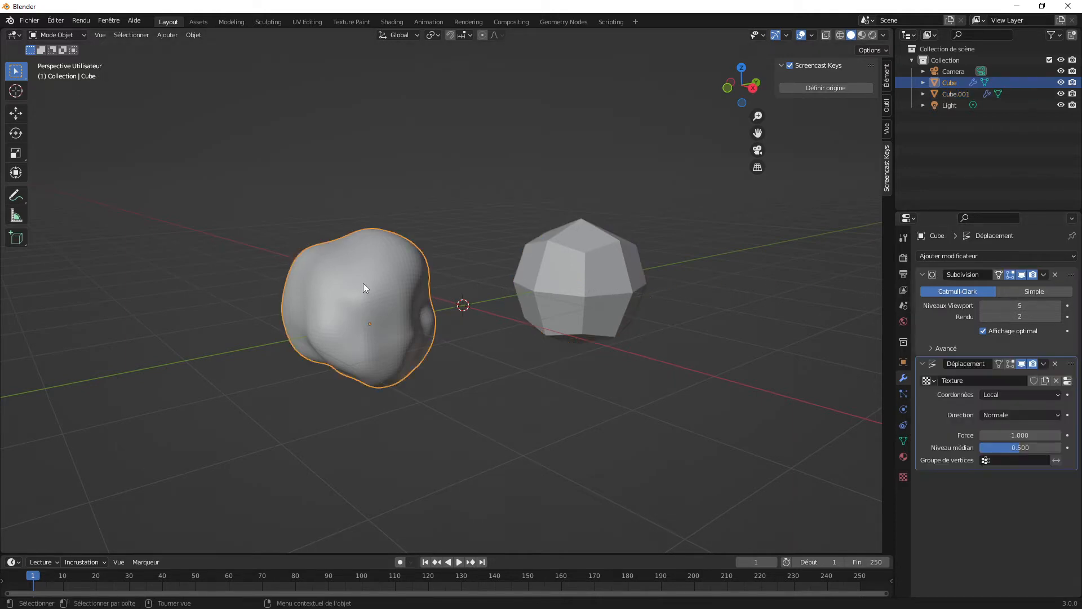
# Step: Select the undisplaced copy and apply its Subdivision modifier to turn the subdivided shape into real geometry
pyautogui.click(597, 268)
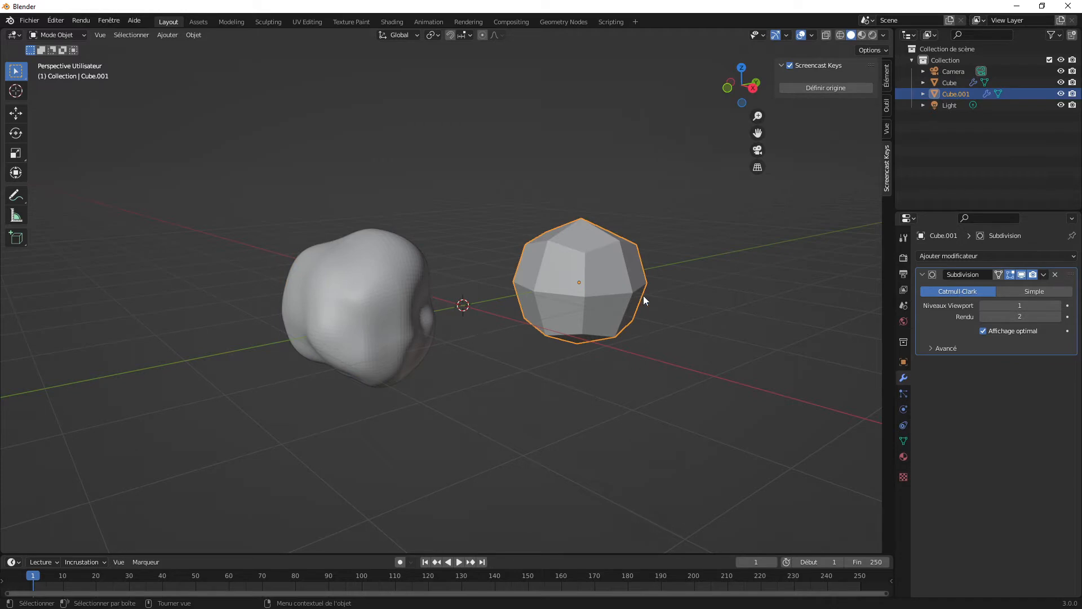
pyautogui.moveTo(644, 295)
pyautogui.mouseDown(button='middle')
pyautogui.moveTo(475, 333)
pyautogui.moveTo(624, 320)
pyautogui.moveTo(637, 297)
pyautogui.mouseUp(button='middle')
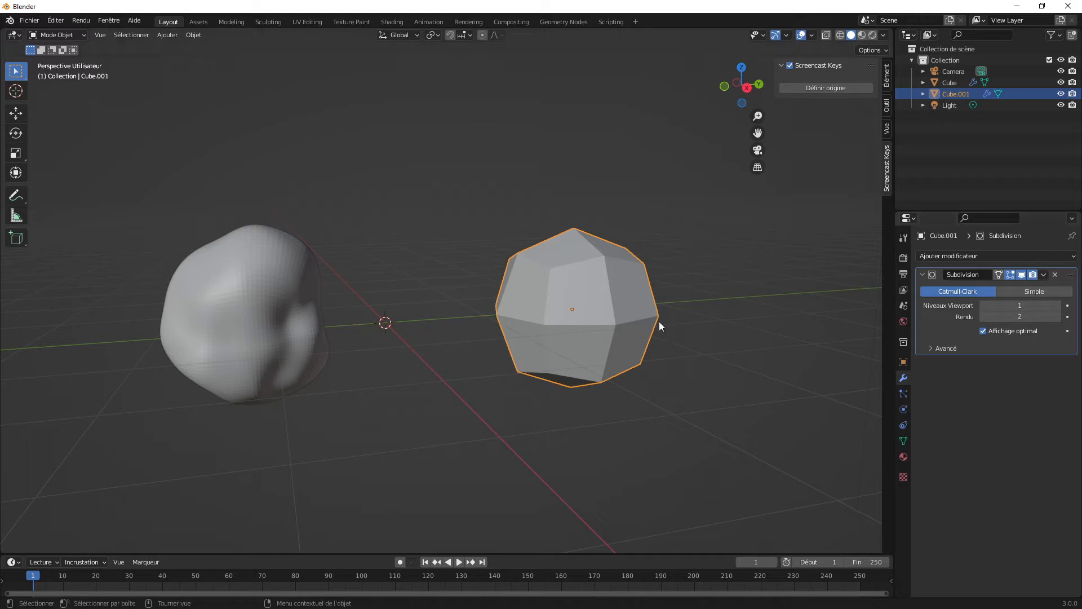
pyautogui.click(1044, 274)
pyautogui.click(1001, 286)
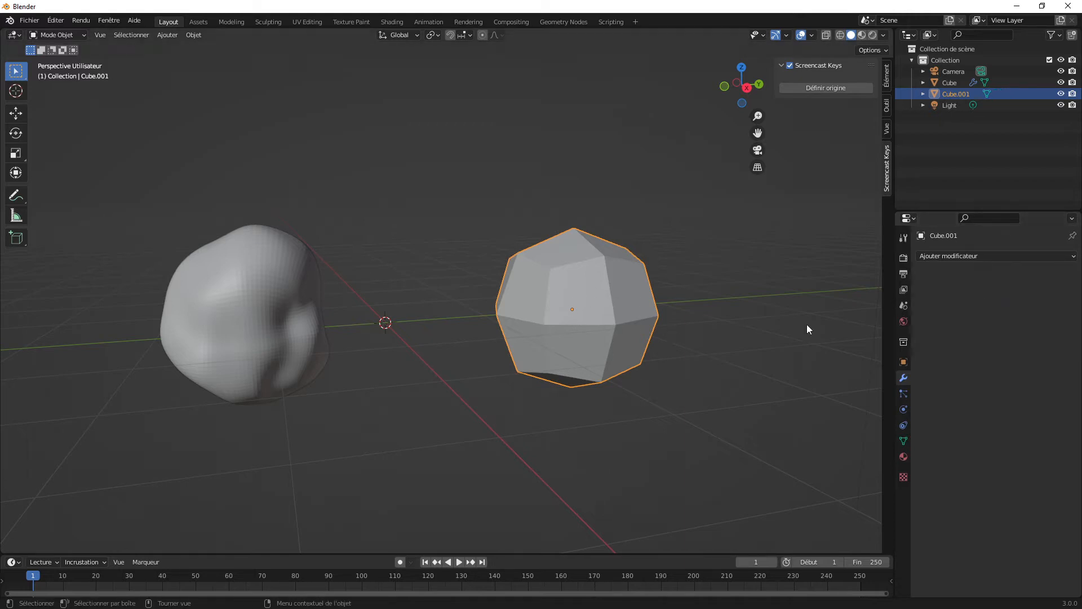
pyautogui.keyDown('shift'); pyautogui.moveTo(691, 347); pyautogui.dragTo(679, 353, button='middle'); pyautogui.keyUp('shift')
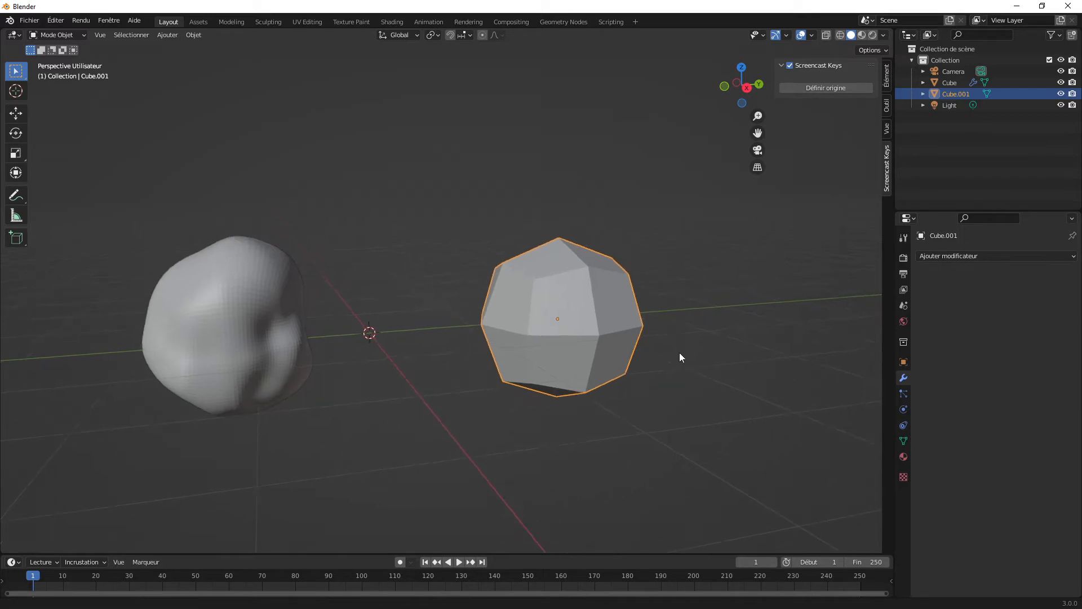
# Step: Enter Edit Mode on the copy and move its topmost vertex upward along the Z axis into a point
pyautogui.press('Tab')
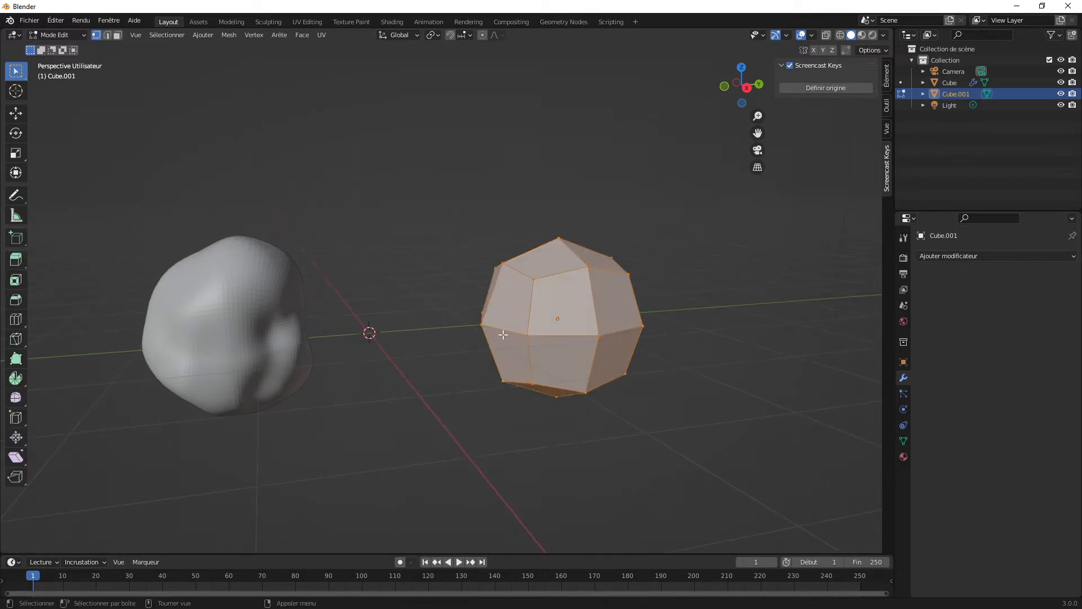
pyautogui.moveTo(580, 323)
pyautogui.mouseDown(button='middle')
pyautogui.moveTo(611, 327)
pyautogui.moveTo(592, 335)
pyautogui.mouseUp(button='middle')
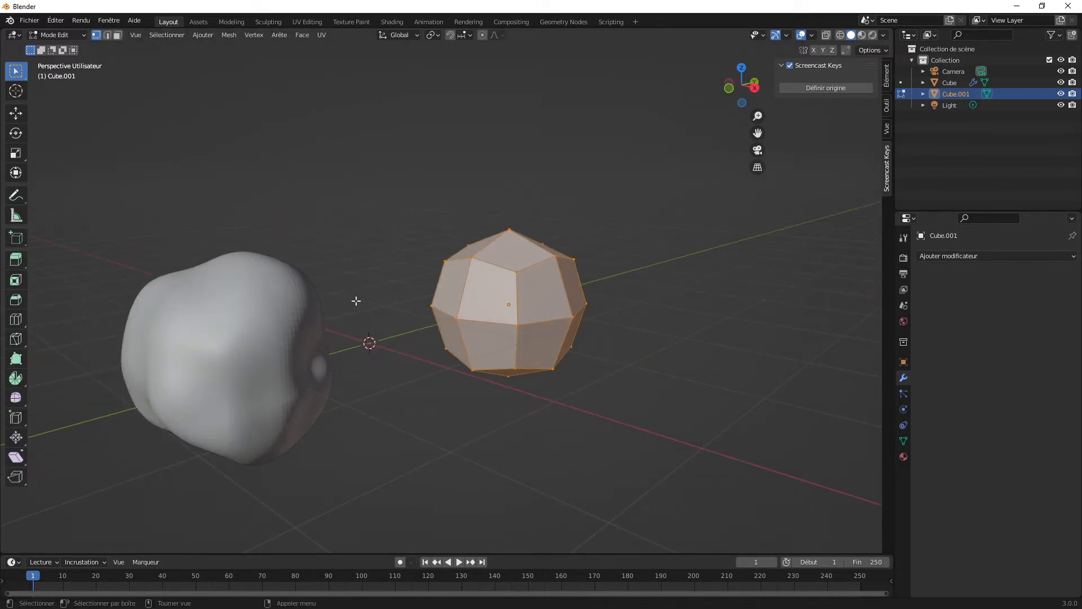
pyautogui.moveTo(540, 300)
pyautogui.mouseDown(button='middle')
pyautogui.moveTo(558, 314)
pyautogui.moveTo(606, 313)
pyautogui.mouseUp(button='middle')
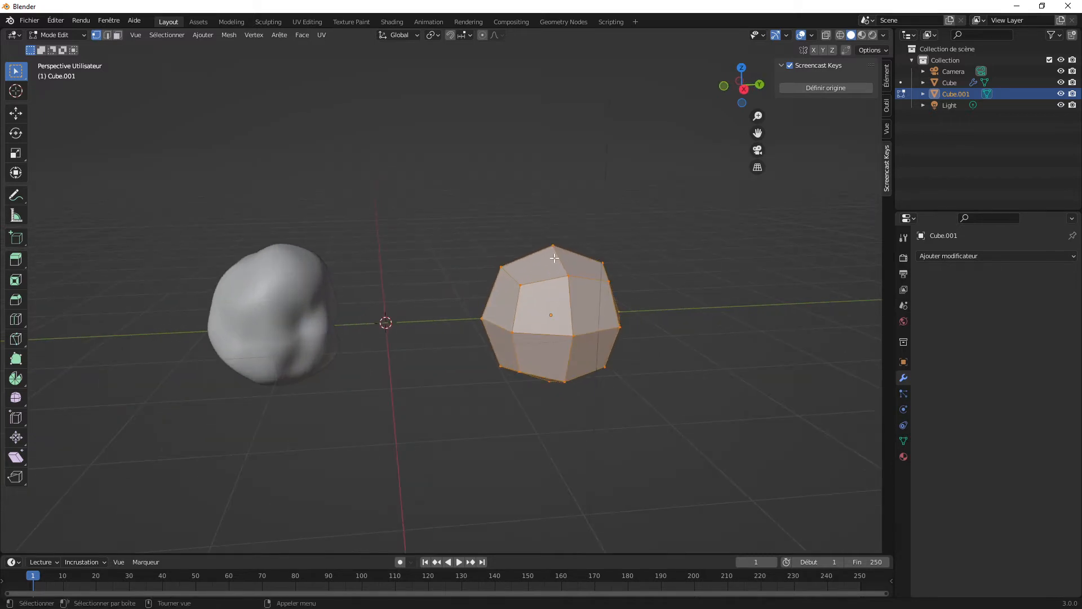
pyautogui.moveTo(546, 236); pyautogui.dragTo(632, 262)
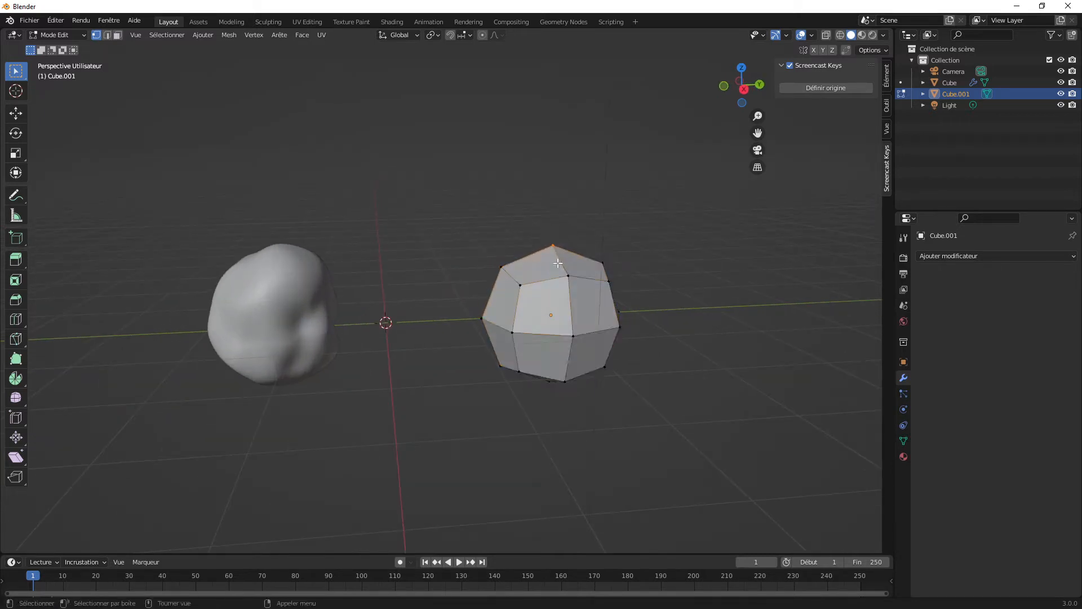
pyautogui.press('g')
pyautogui.press('z')
pyautogui.click(577, 209)
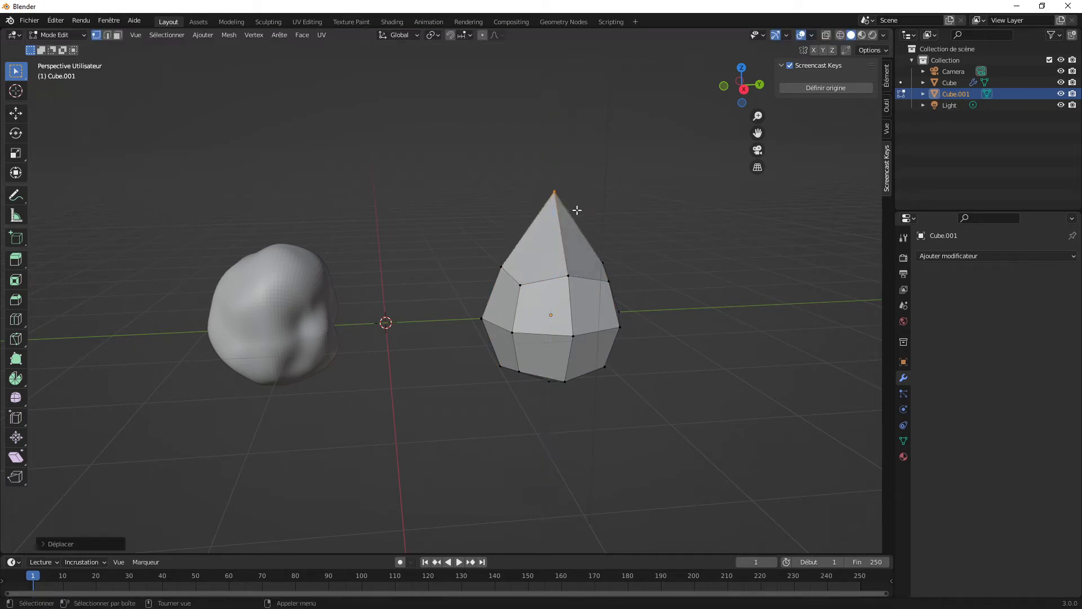
# Step: Pull a vertex on the side of the copy's upper ring outward, away from the mesh
pyautogui.click(611, 281)
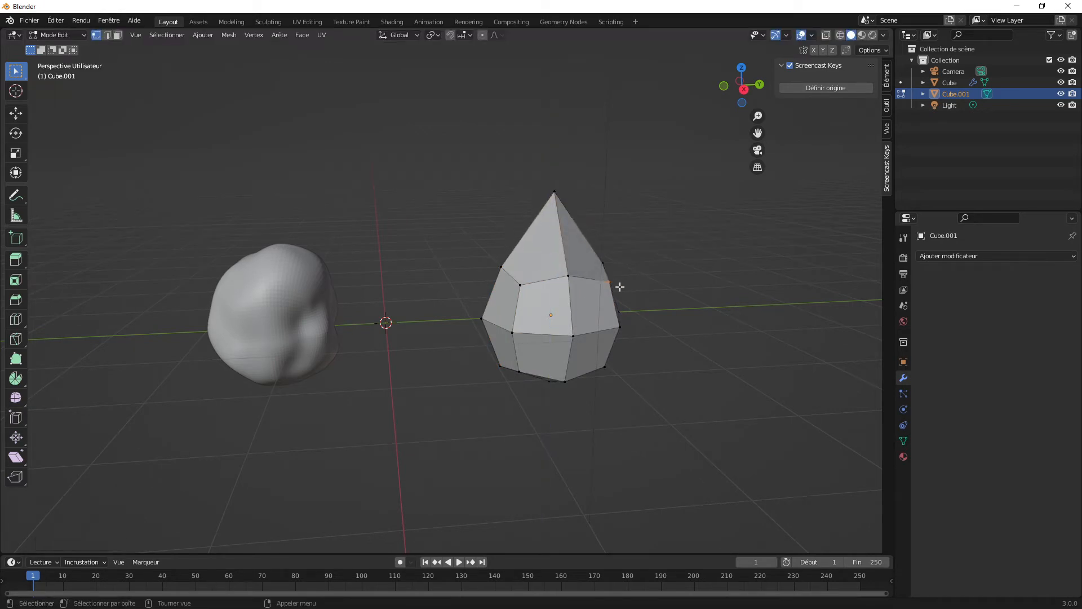
pyautogui.press('g')
pyautogui.click(680, 283)
pyautogui.moveTo(681, 283); pyautogui.dragTo(505, 352, button='middle')
pyautogui.moveTo(544, 329); pyautogui.dragTo(570, 340)
pyautogui.moveTo(640, 348); pyautogui.dragTo(704, 345, button='middle')
pyautogui.moveTo(510, 292); pyautogui.dragTo(512, 289, button='middle')
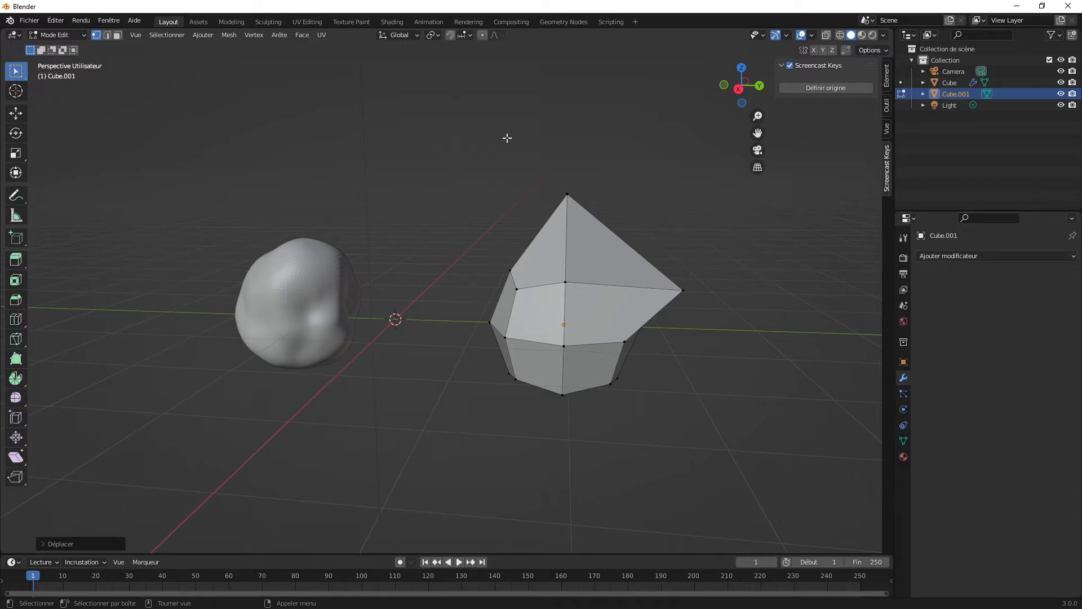
# Step: Select the pulled-out side vertex of the copy and move it to a new position closer to the mesh
pyautogui.moveTo(721, 324); pyautogui.dragTo(684, 340, button='middle')
pyautogui.moveTo(680, 339); pyautogui.dragTo(651, 378)
pyautogui.press('g')
pyautogui.click(651, 358)
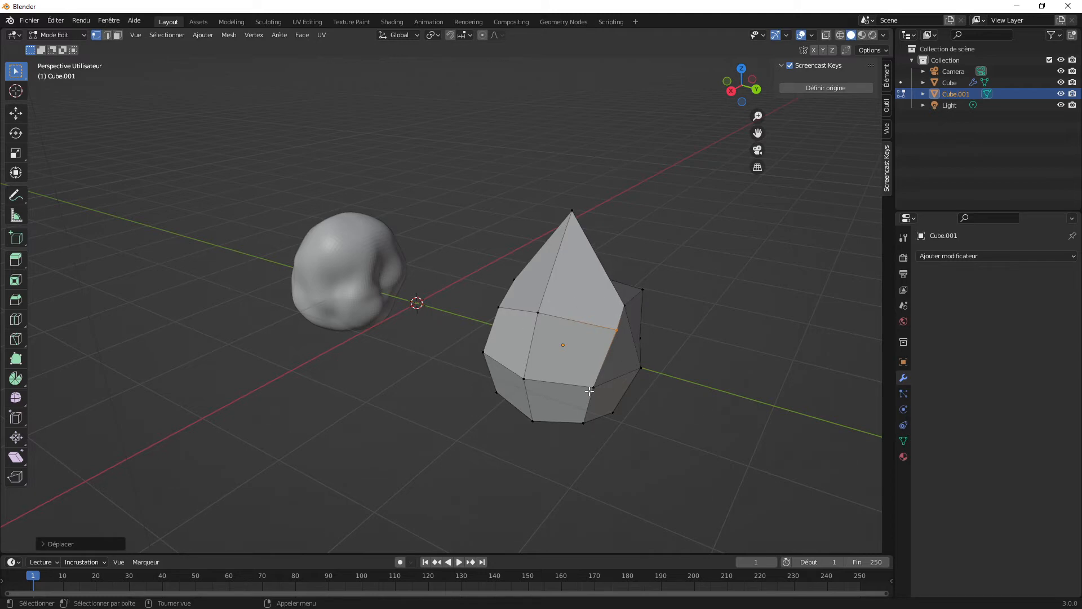
pyautogui.moveTo(589, 390); pyautogui.dragTo(645, 367, button='middle')
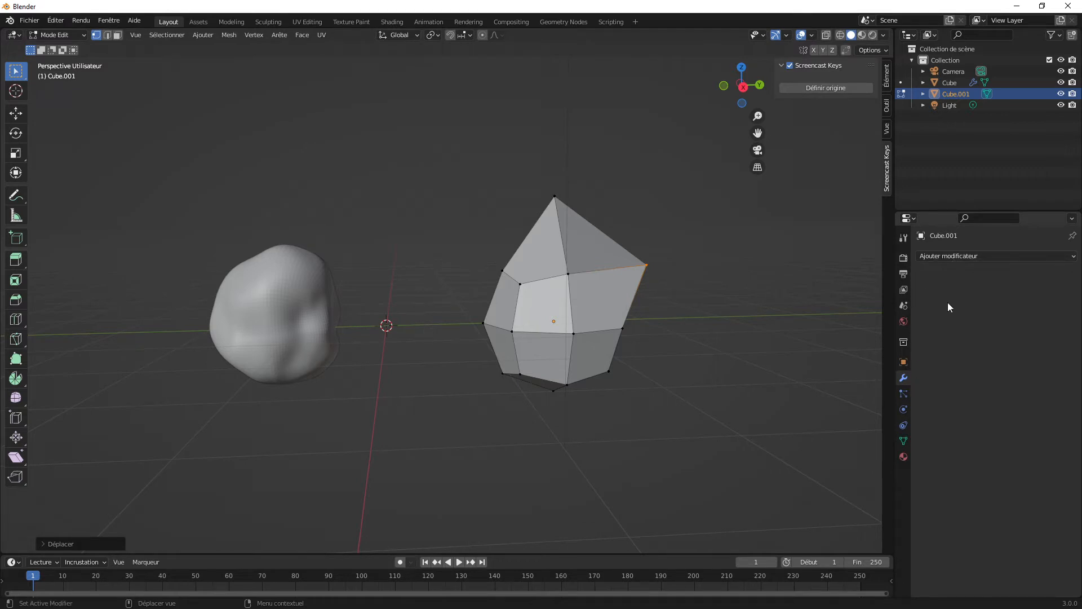
# Step: Add a Subdivision Surface modifier (Subdivision de surface) to the reshaped copy
pyautogui.click(952, 257)
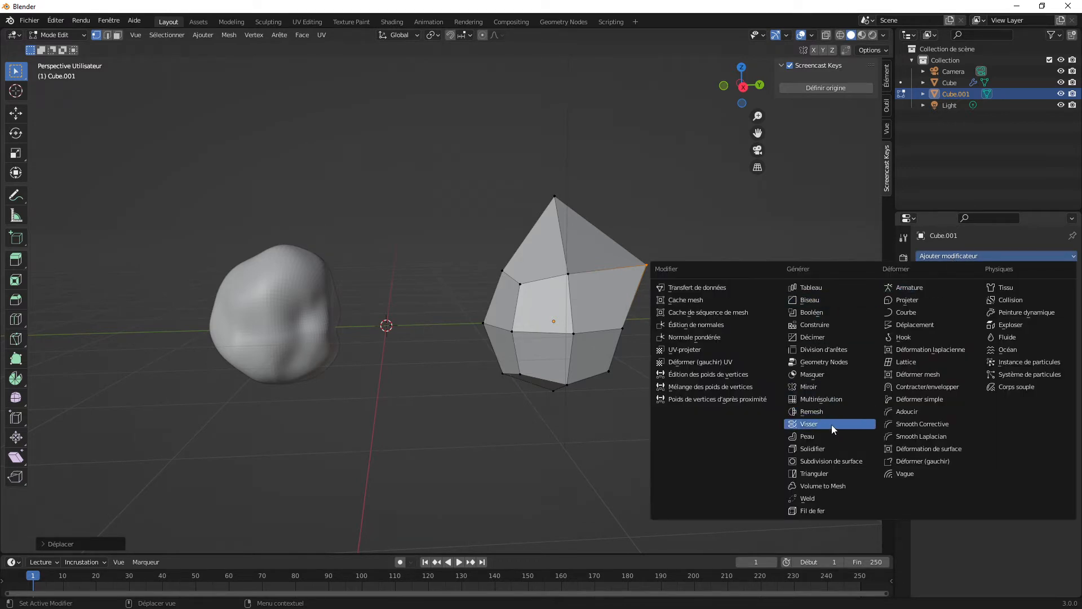
pyautogui.click(837, 461)
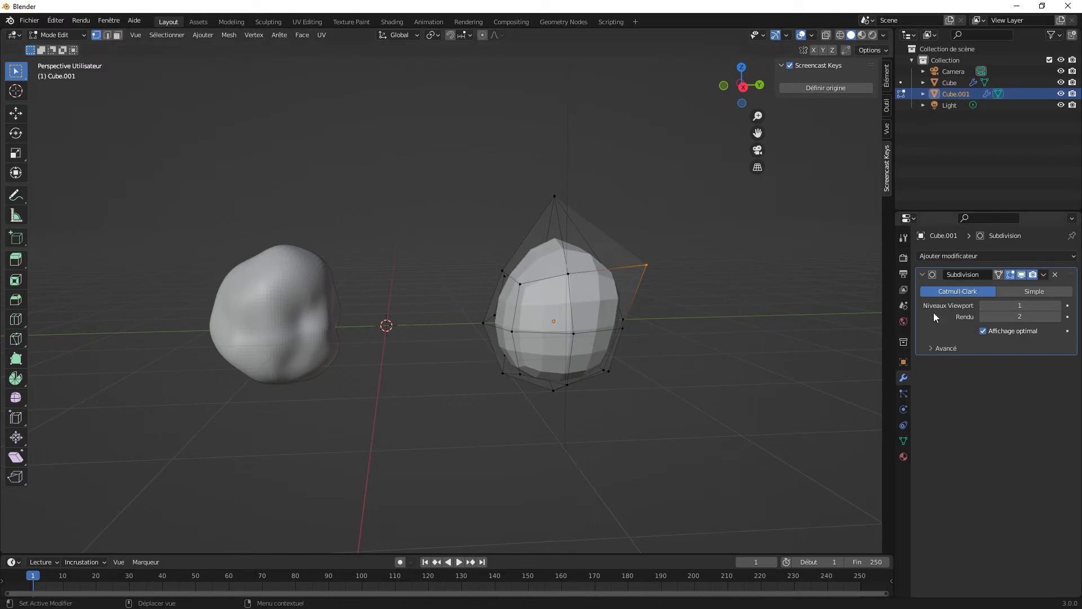
pyautogui.moveTo(681, 320); pyautogui.dragTo(698, 327, button='middle')
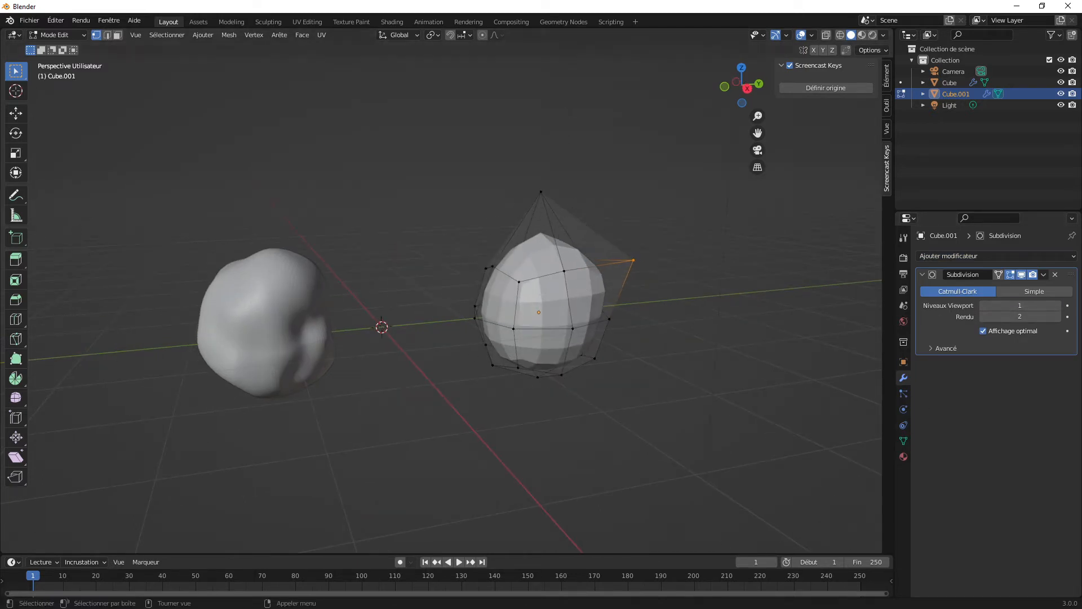
# Step: Examine the subdivided copy in Object Mode and return to Edit Mode
pyautogui.click(56, 35)
pyautogui.click(59, 45)
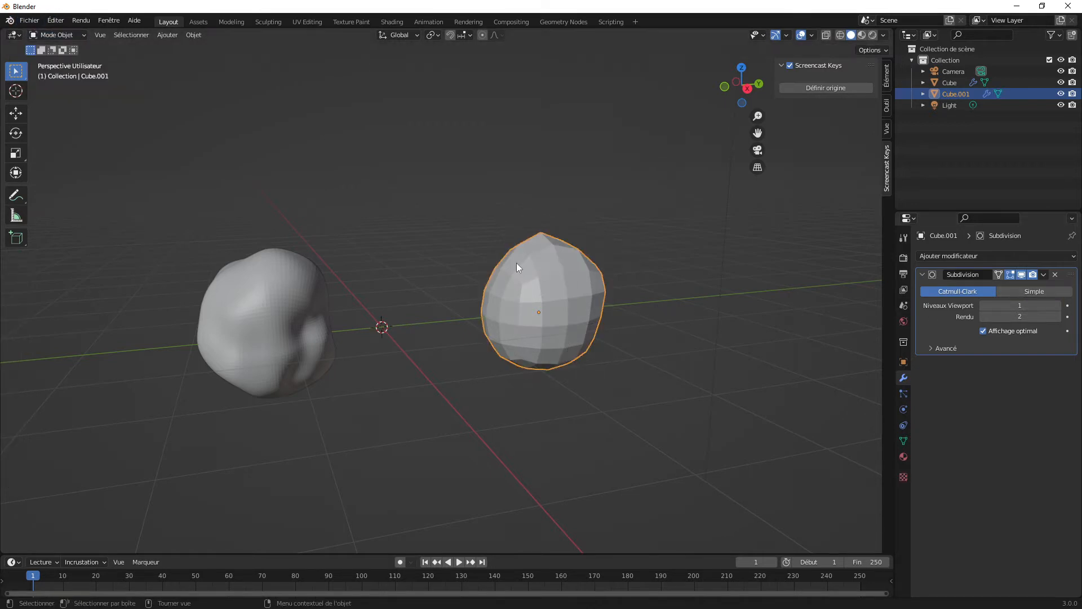
pyautogui.click(53, 36)
pyautogui.click(62, 56)
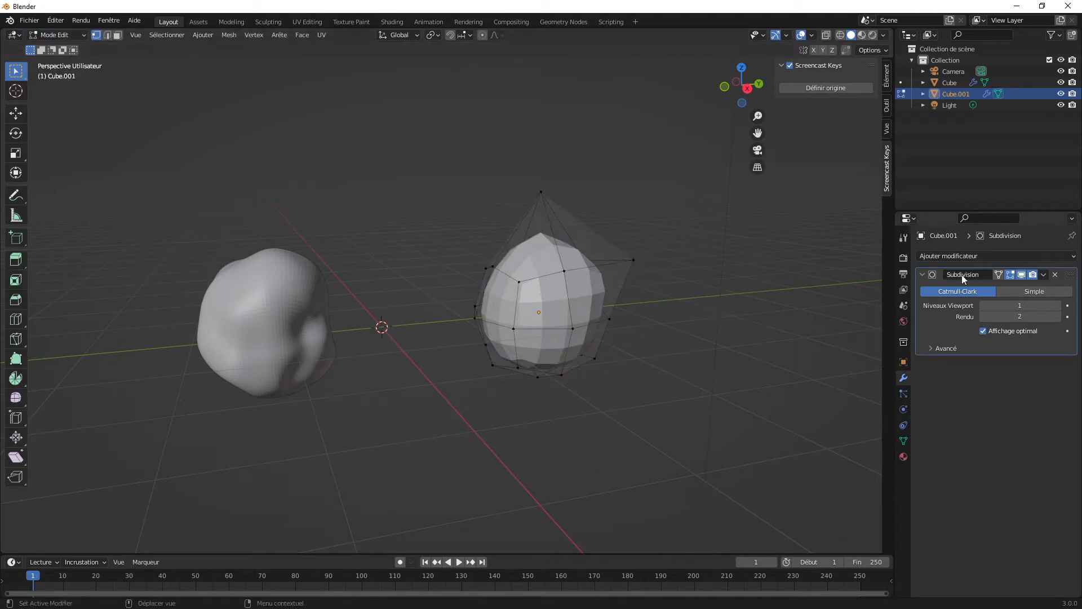
# Step: Add a Displace modifier (Déplacement) below the copy's Subdivision modifier and switch to Object Mode
pyautogui.click(953, 255)
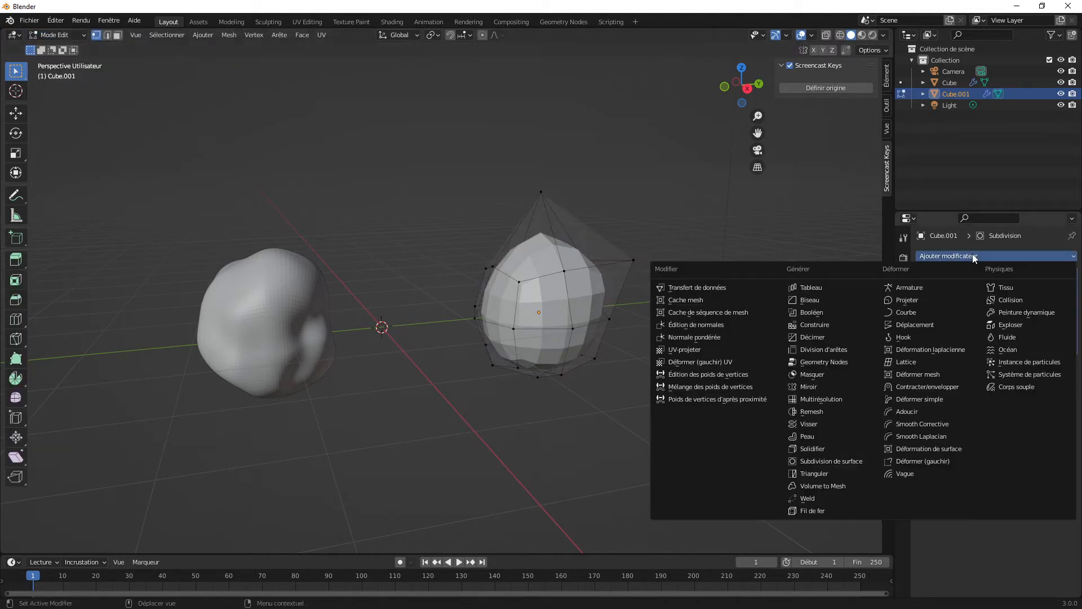
pyautogui.click(919, 325)
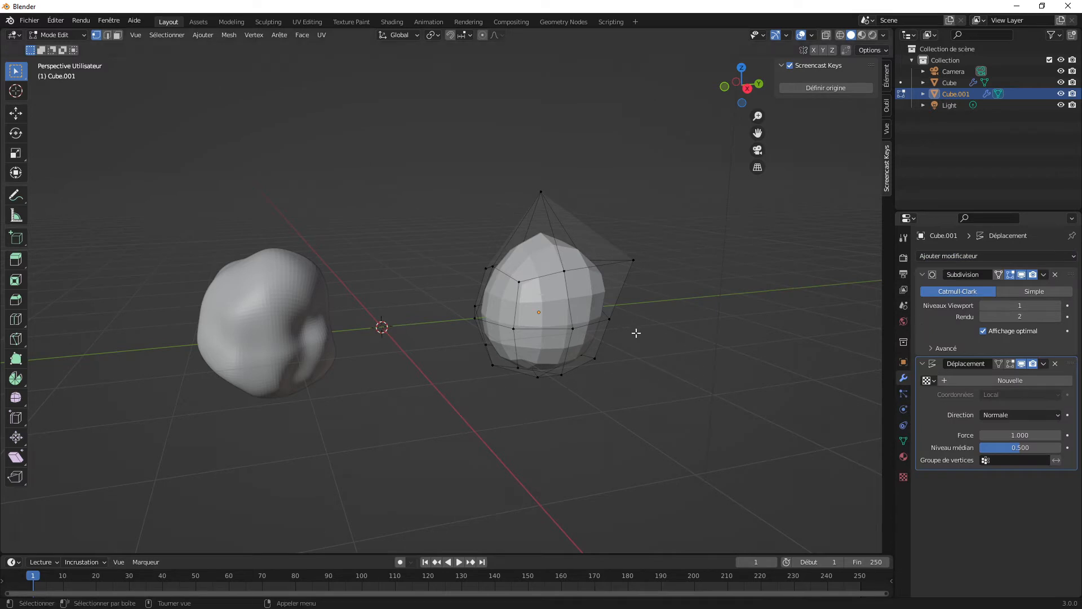
pyautogui.moveTo(666, 347); pyautogui.dragTo(643, 350, button='middle')
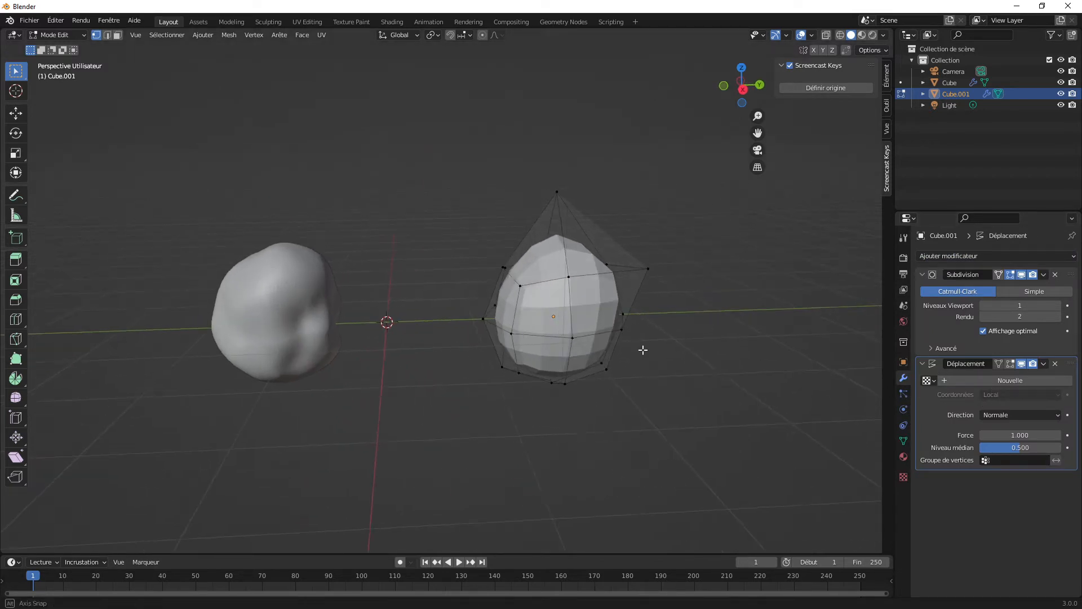
pyautogui.click(62, 35)
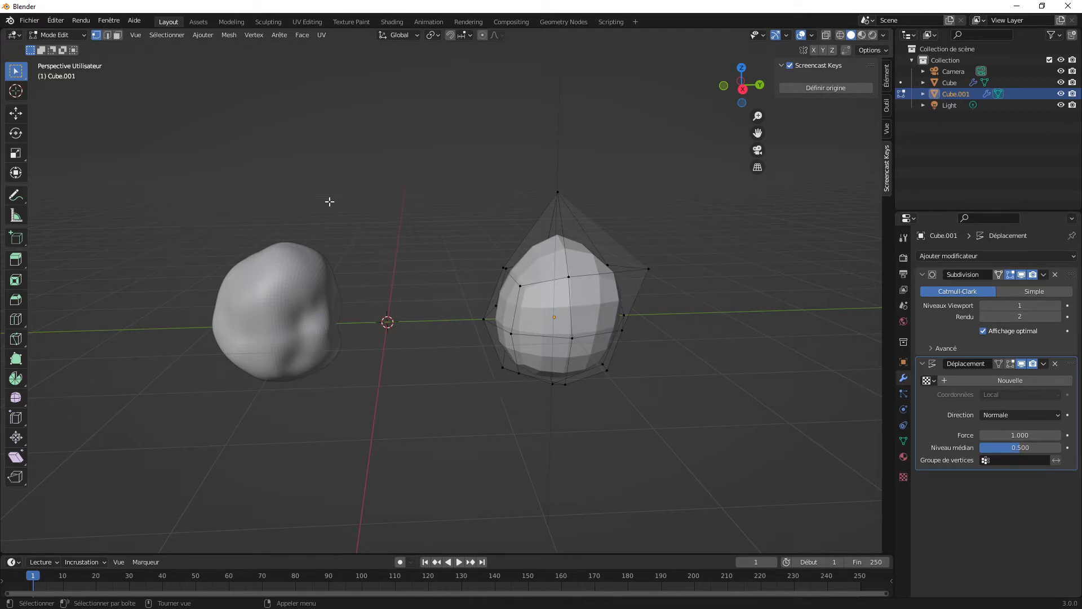
pyautogui.click(52, 34)
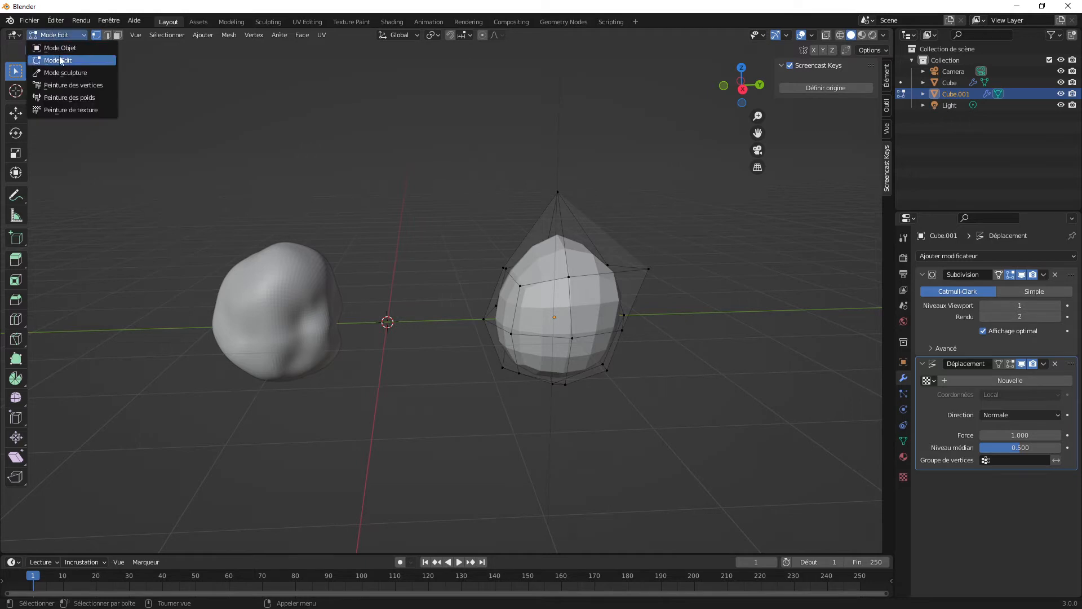
pyautogui.click(57, 50)
pyautogui.moveTo(549, 309)
pyautogui.mouseDown(button='middle')
pyautogui.moveTo(574, 310)
pyautogui.moveTo(551, 322)
pyautogui.moveTo(532, 303)
pyautogui.mouseUp(button='middle')
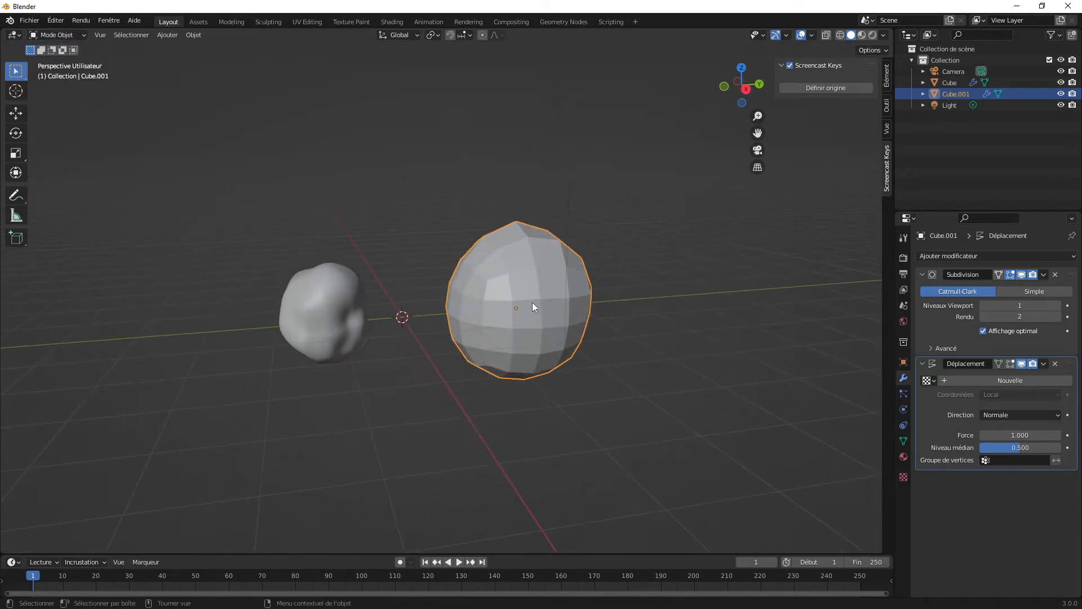
# Step: Create a new texture for the copy's Displace modifier and set its type to Clouds (Nuages)
pyautogui.click(905, 476)
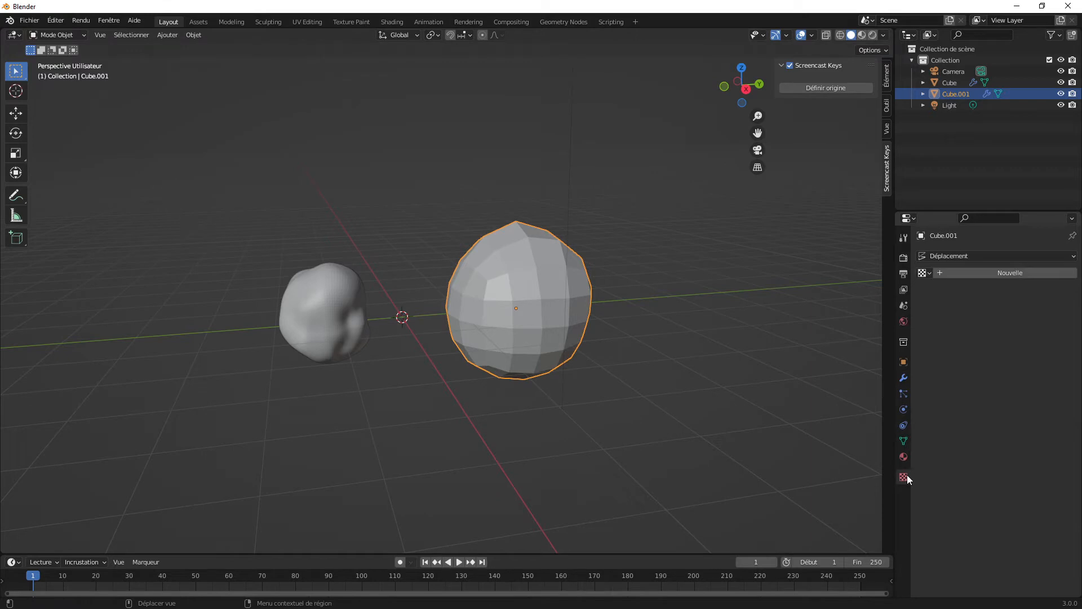
pyautogui.click(942, 272)
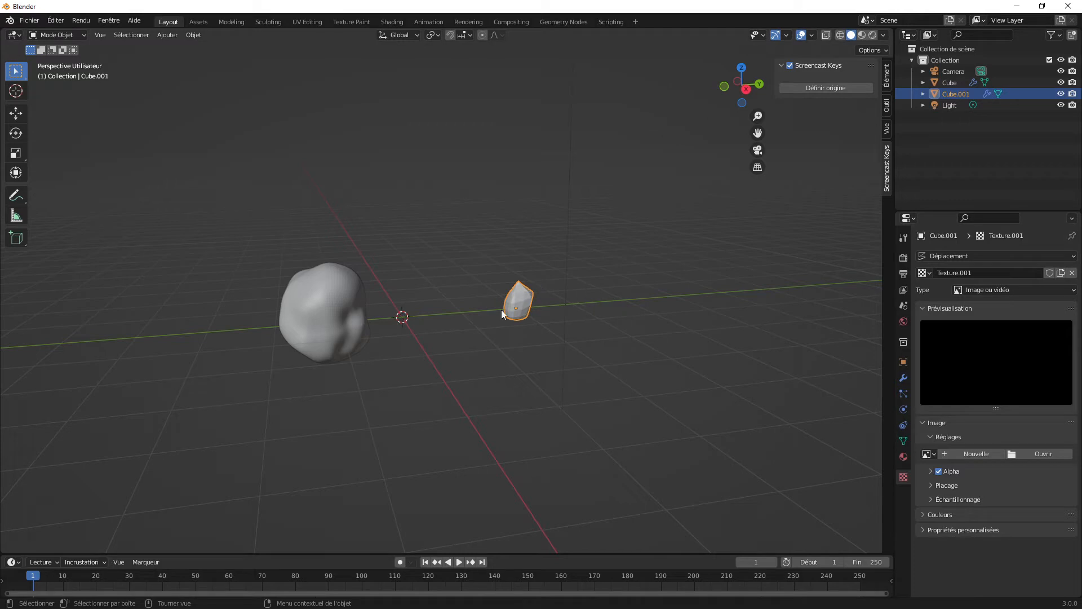
pyautogui.click(1020, 290)
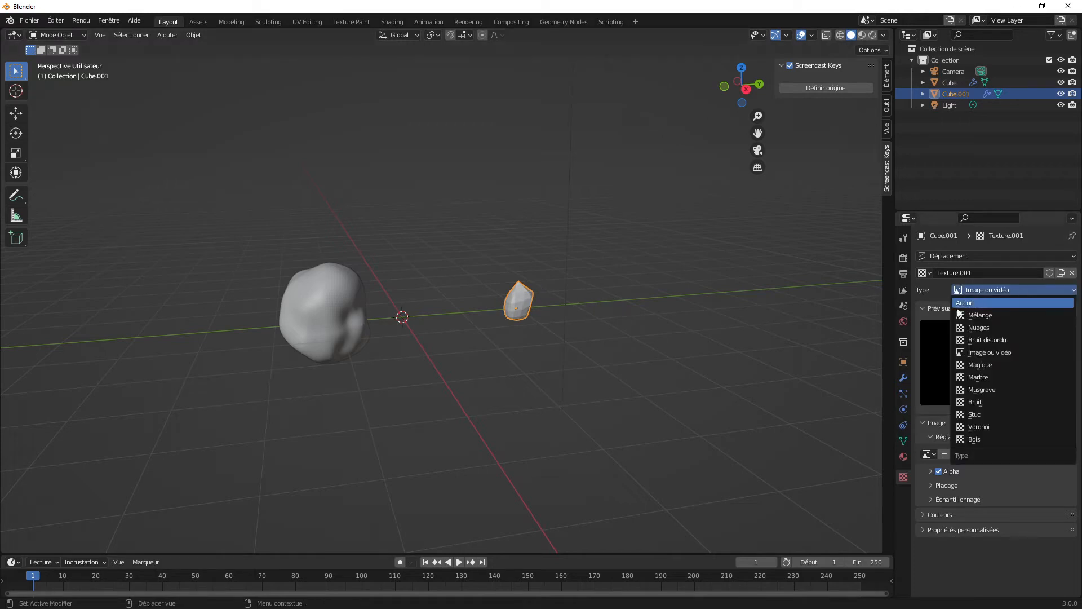
pyautogui.click(979, 327)
pyautogui.scroll(3, 631, 336)
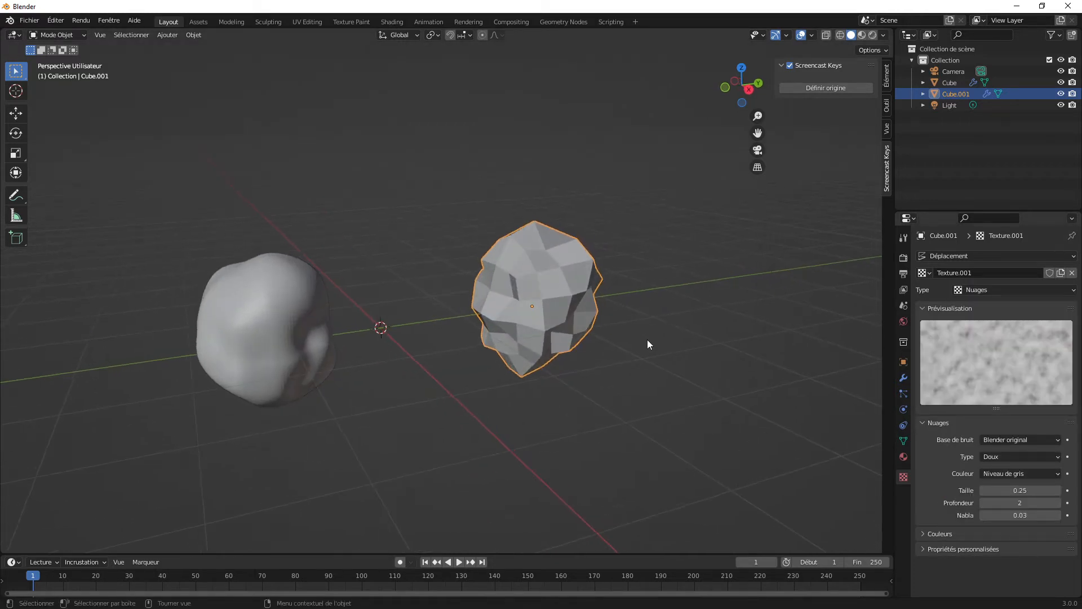
# Step: Try viewport levels up to 5 on the copy's Subdivision modifier and settle on level 3
pyautogui.click(903, 377)
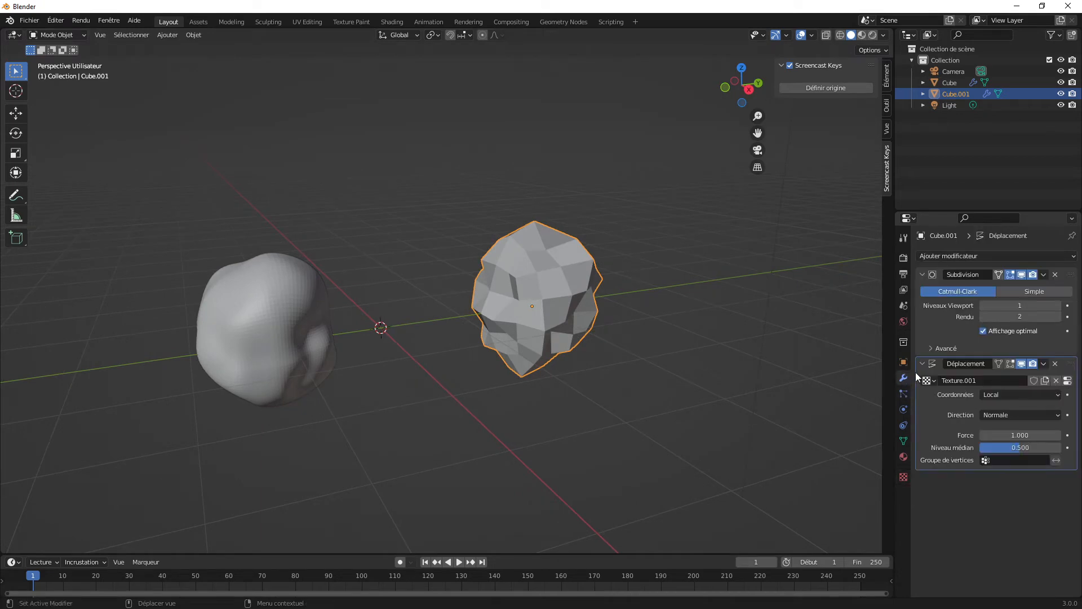
pyautogui.click(1058, 305)
pyautogui.click(1058, 305)
pyautogui.click(1058, 306)
pyautogui.click(1058, 305)
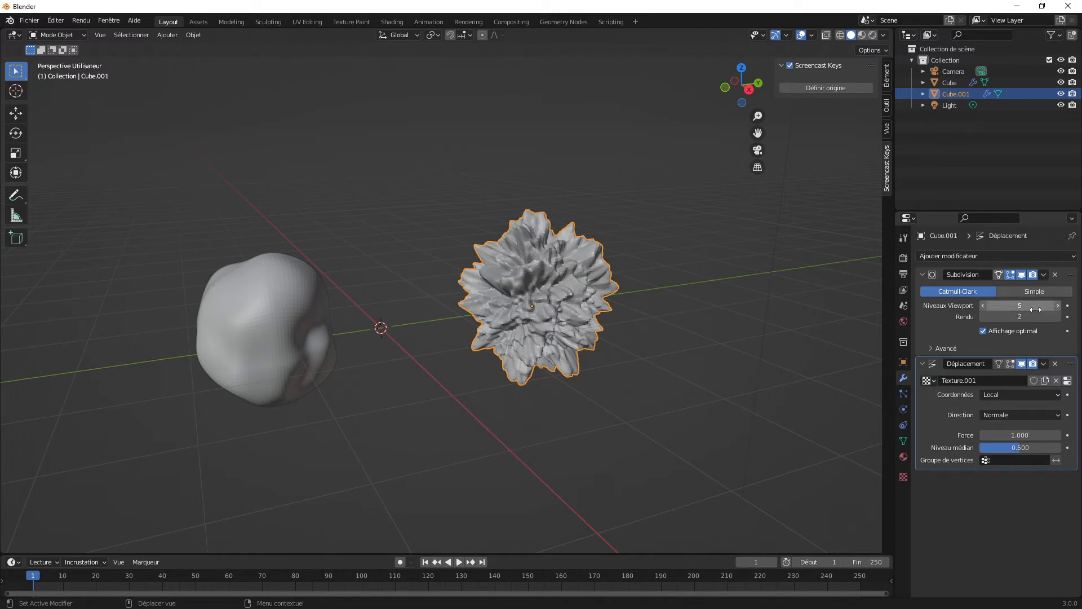
pyautogui.moveTo(1036, 309); pyautogui.dragTo(1014, 309)
pyautogui.moveTo(820, 340); pyautogui.dragTo(775, 334, button='middle')
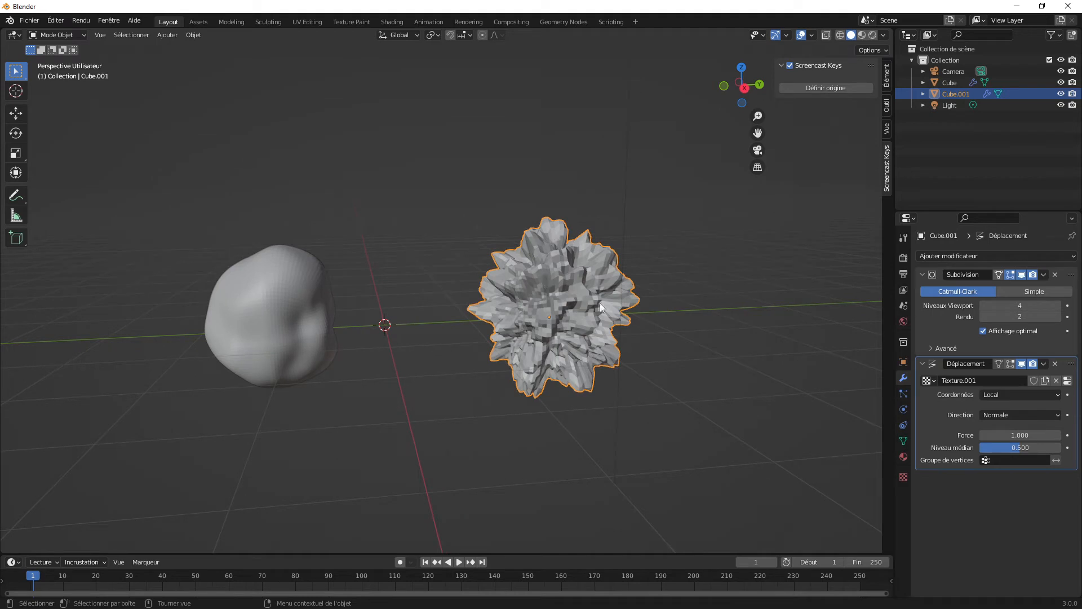
pyautogui.click(983, 306)
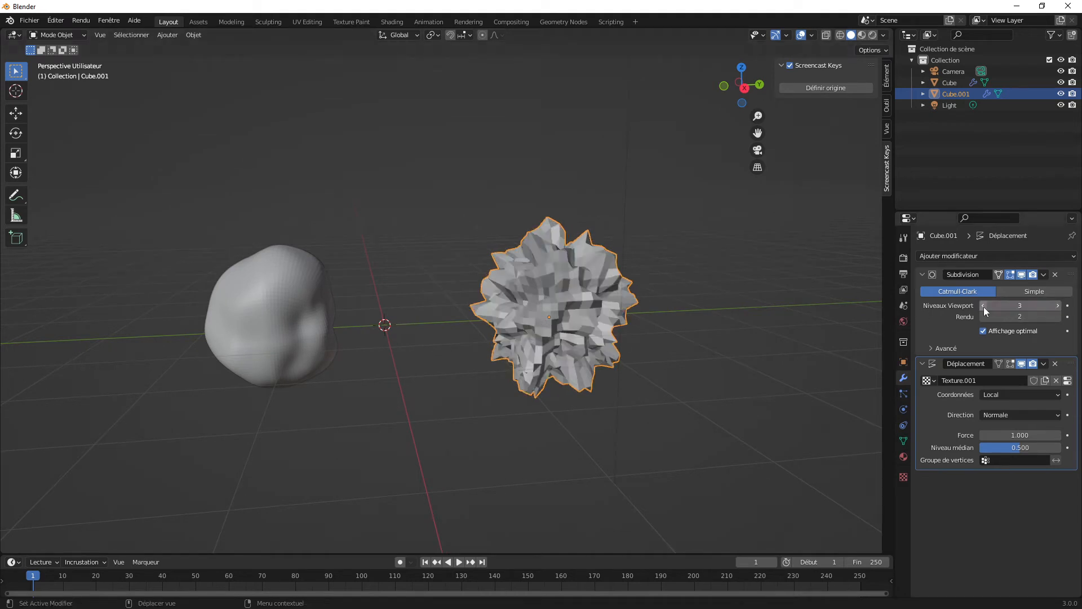
pyautogui.click(1057, 306)
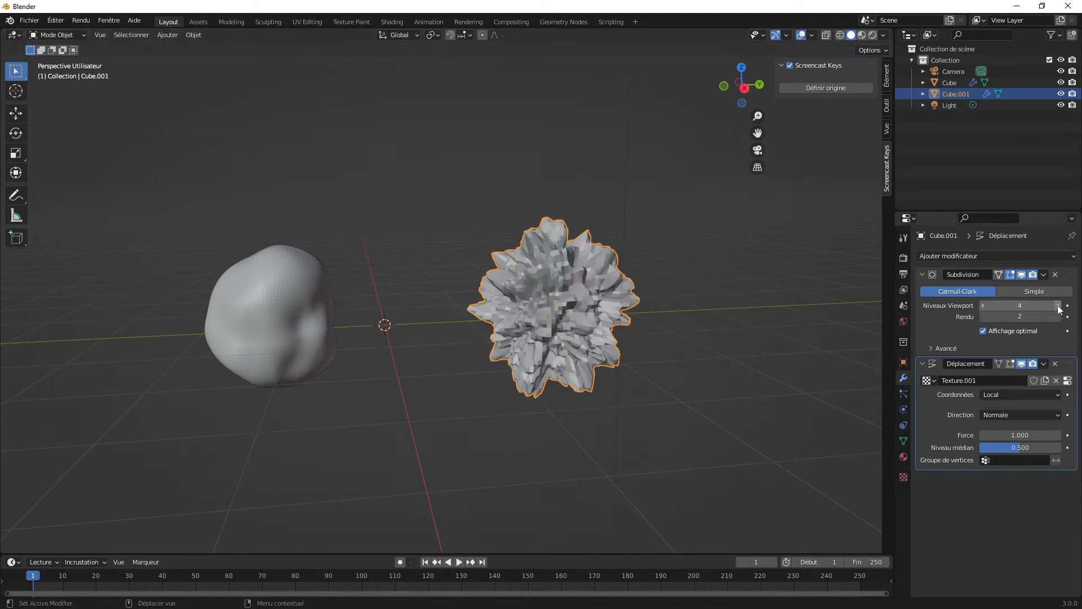
pyautogui.click(984, 306)
pyautogui.moveTo(676, 388); pyautogui.dragTo(627, 387, button='middle')
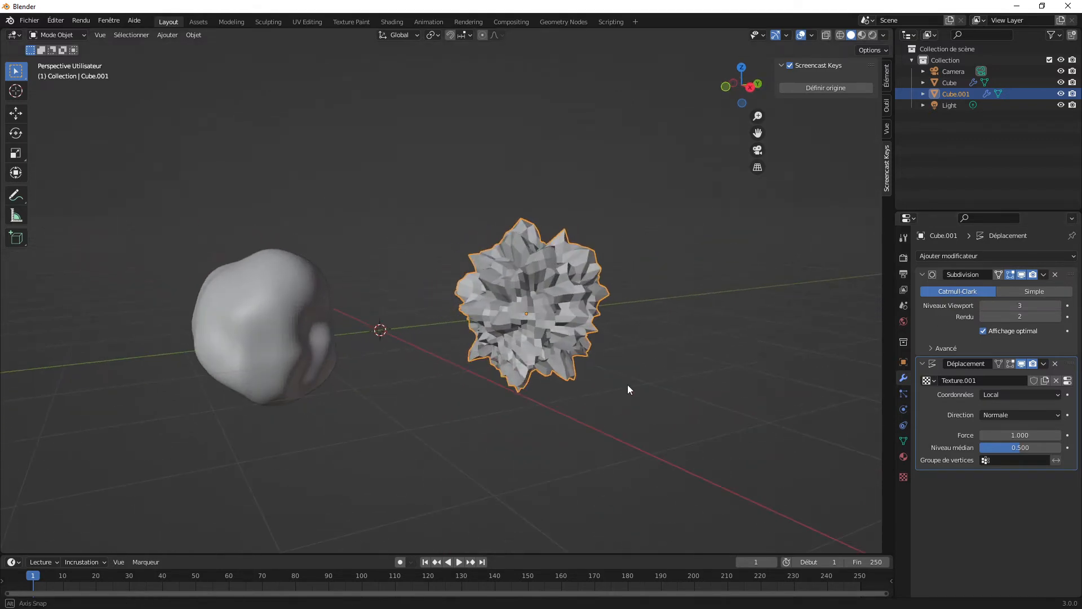
# Step: Set the size (Taille) of the copy's Clouds texture to 2.00
pyautogui.click(904, 455)
pyautogui.click(904, 477)
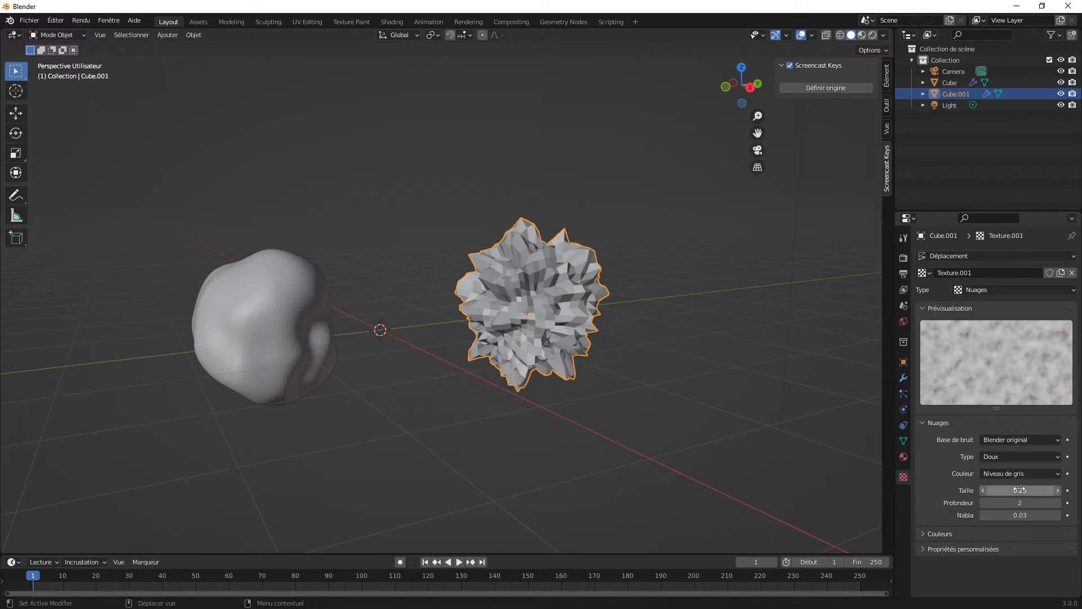
pyautogui.moveTo(1014, 490); pyautogui.dragTo(1068, 490)
pyautogui.moveTo(803, 449); pyautogui.dragTo(615, 391, button='middle')
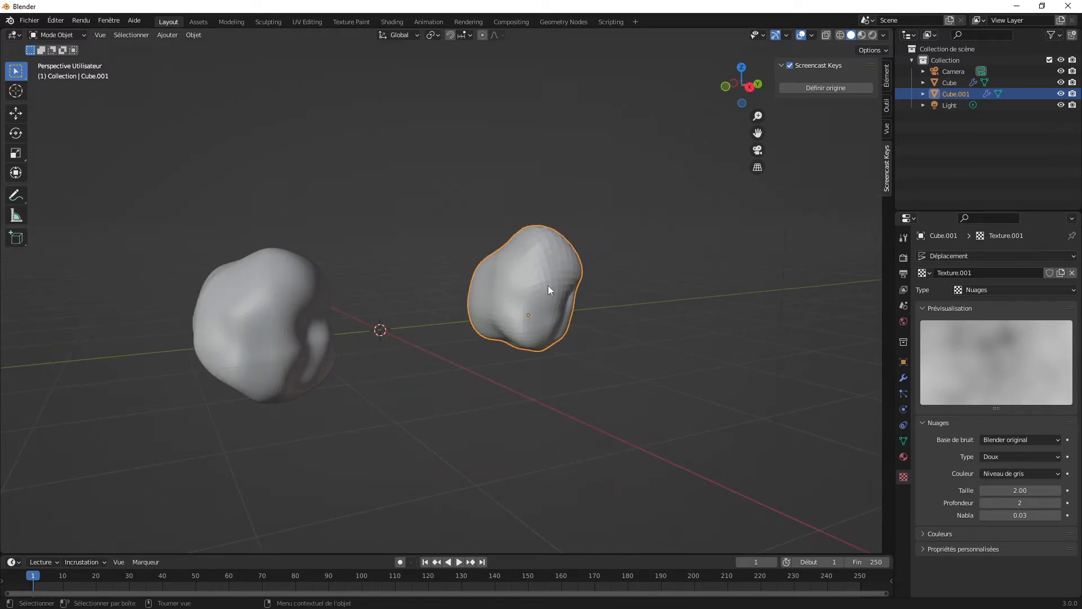
pyautogui.moveTo(548, 285); pyautogui.dragTo(547, 282, button='middle')
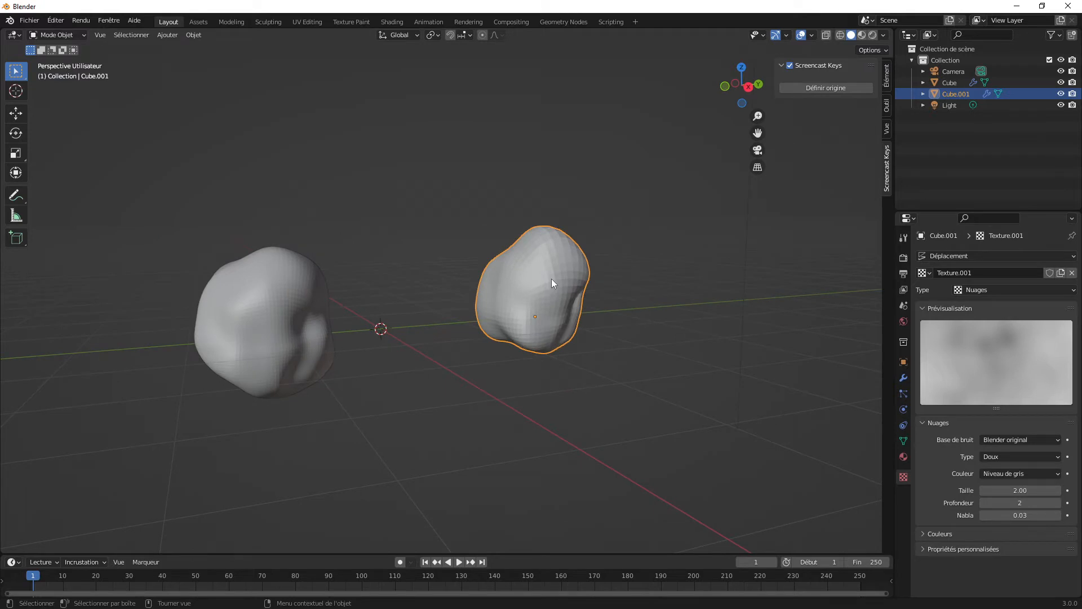
# Step: In Edit Mode, pull the copy's side vertex nearest the other object outward toward that object
pyautogui.press('Tab')
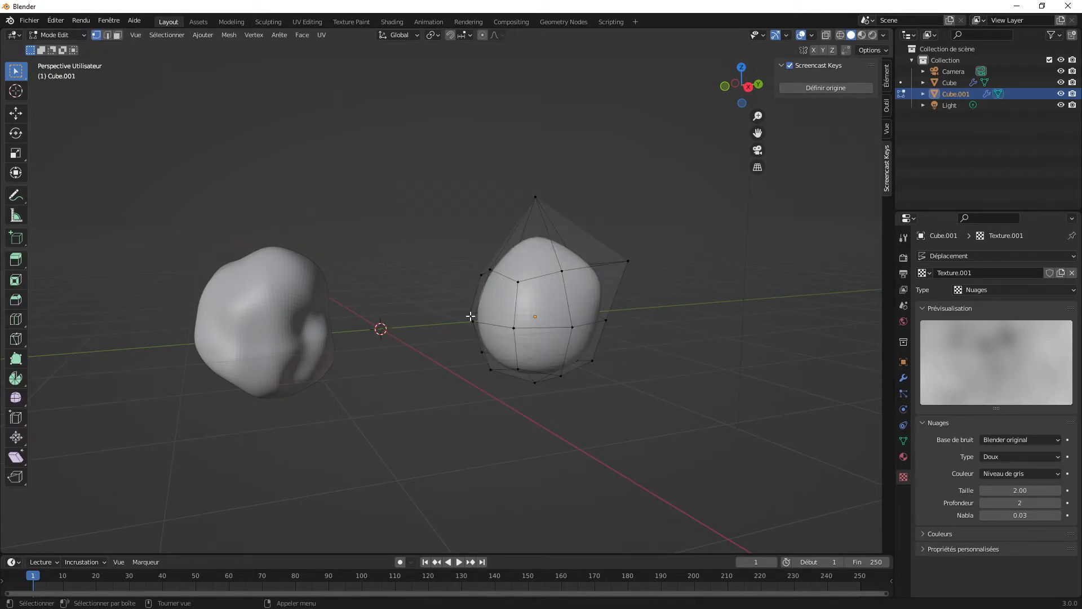
pyautogui.click(471, 313)
pyautogui.moveTo(560, 333); pyautogui.dragTo(498, 331, button='middle')
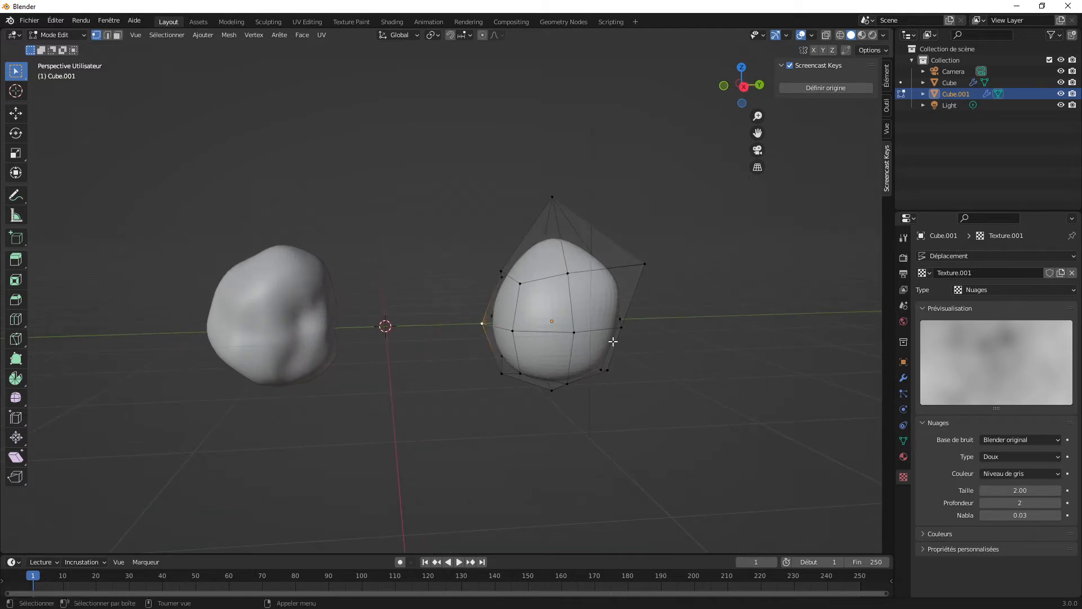
pyautogui.press('g')
pyautogui.click(556, 359)
# Step: Pull the copy's lowest vertex downward and the vertex on its far side outward
pyautogui.click(554, 386)
pyautogui.press('g')
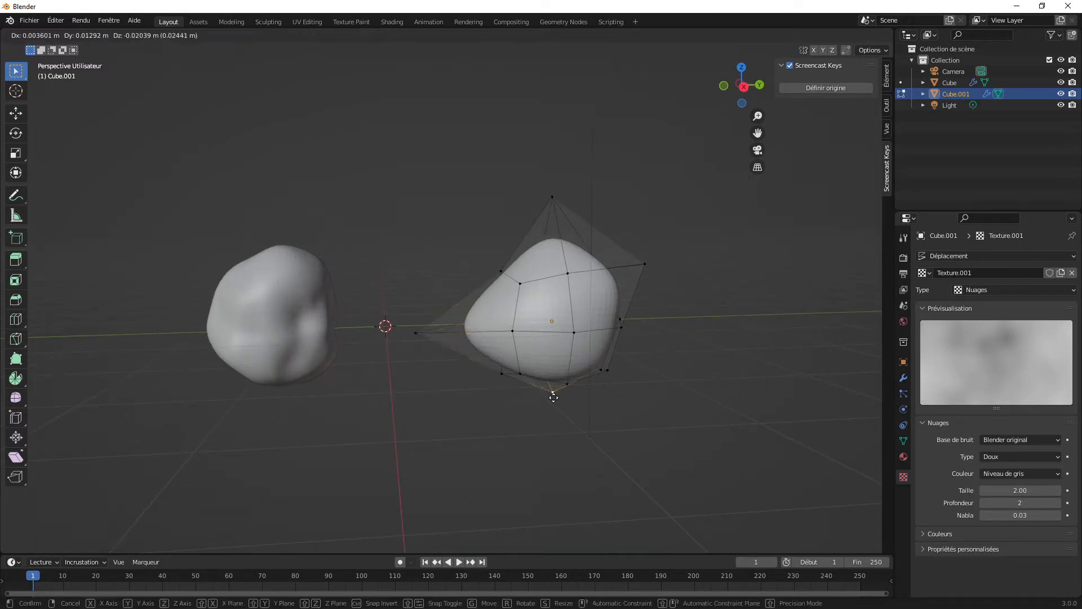
pyautogui.click(558, 447)
pyautogui.moveTo(558, 447); pyautogui.dragTo(655, 316, button='middle')
pyautogui.click(649, 327)
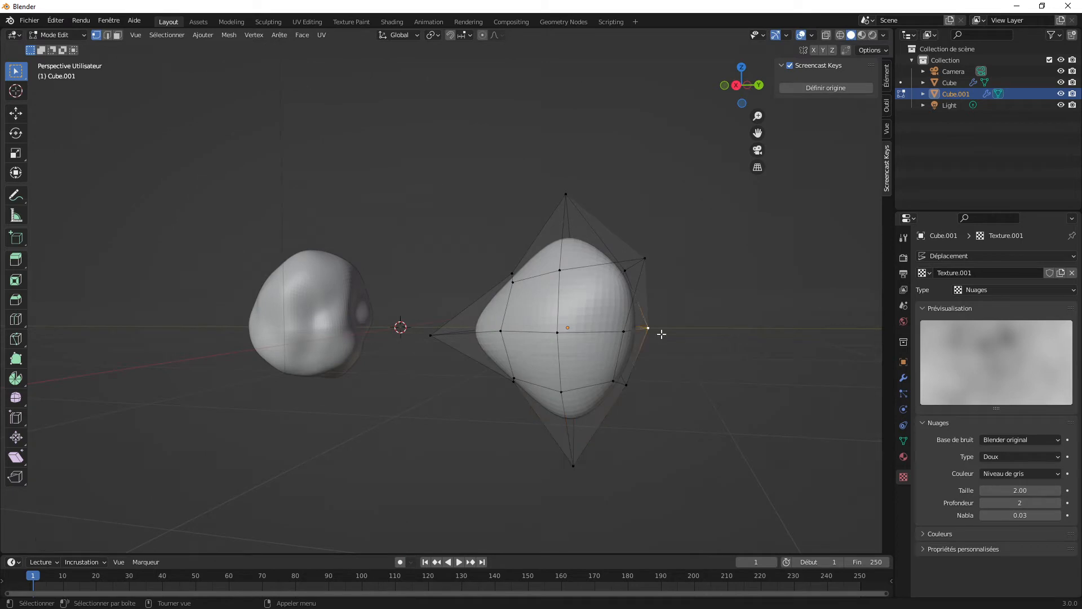
pyautogui.press('g')
pyautogui.click(725, 332)
pyautogui.moveTo(599, 389); pyautogui.dragTo(574, 338, button='middle')
# Step: Return to Object Mode, deselect the copy and inspect its displaced shape
pyautogui.click(485, 275)
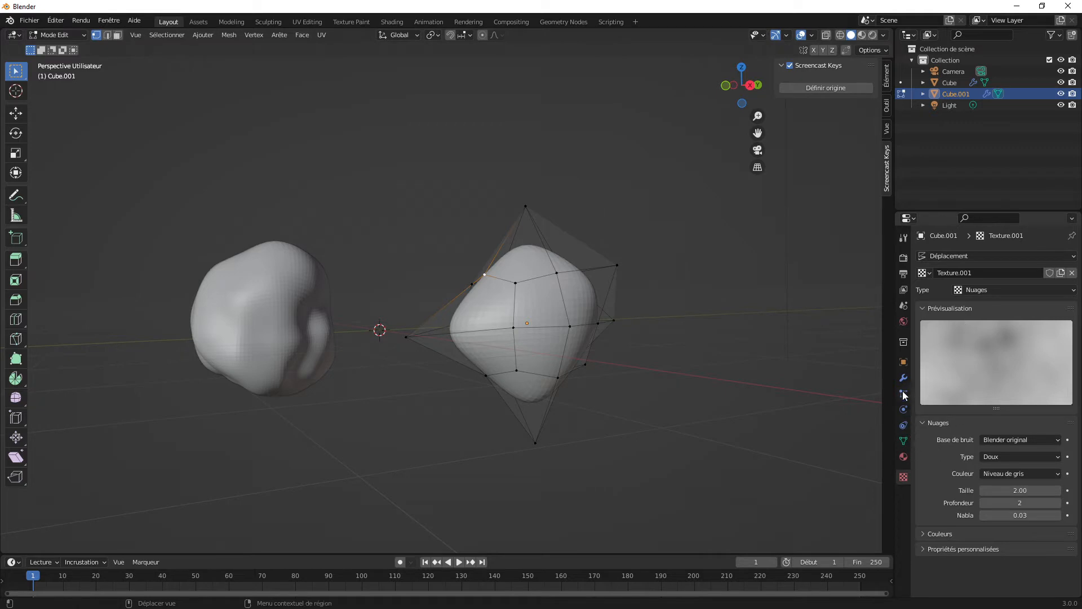
pyautogui.click(62, 35)
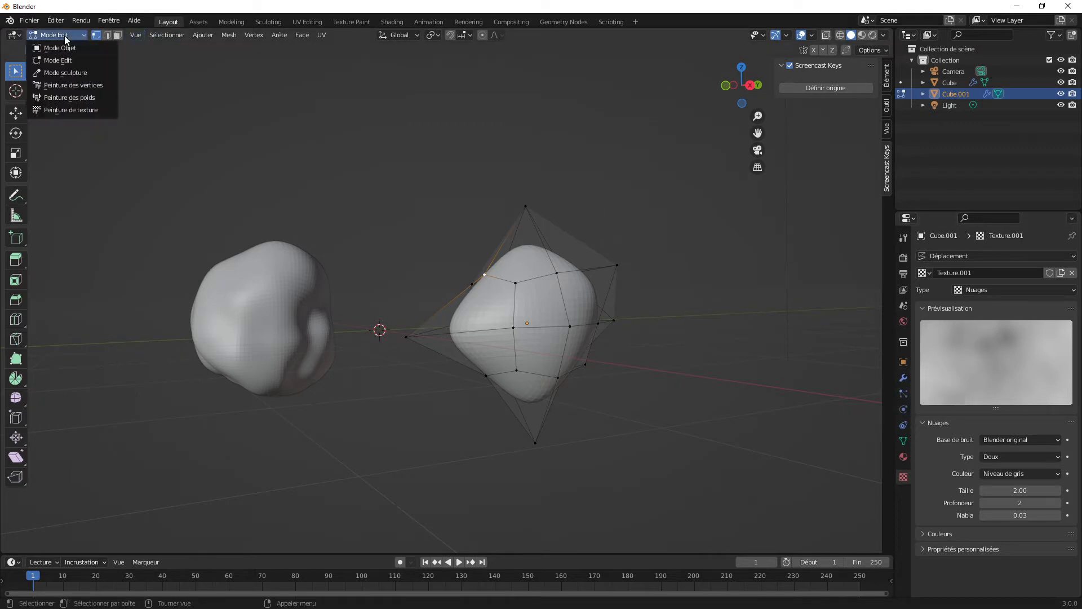
pyautogui.click(62, 47)
pyautogui.click(639, 332)
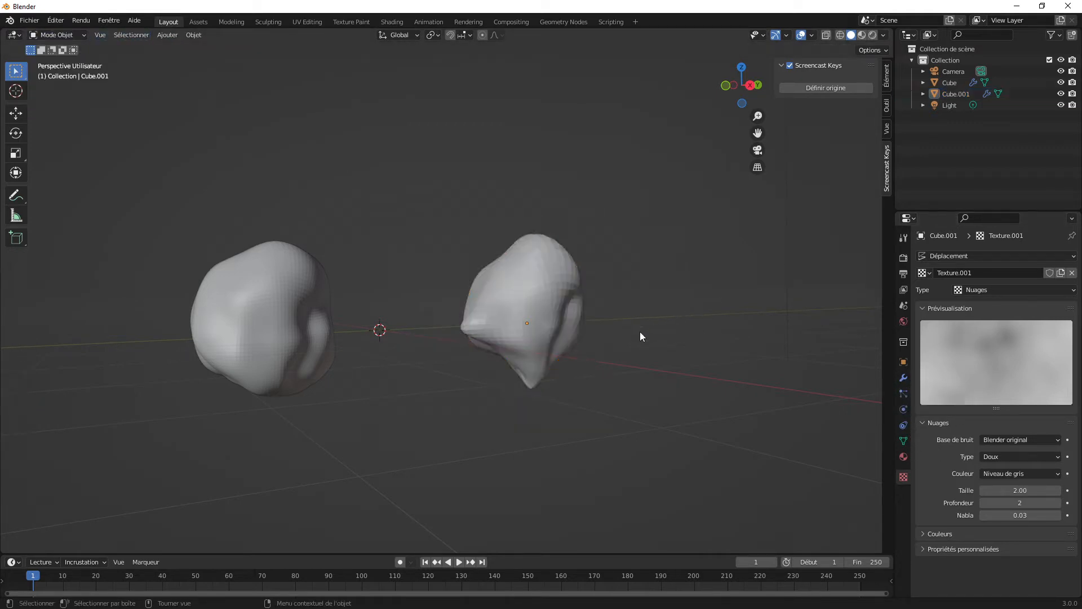
pyautogui.moveTo(519, 333); pyautogui.dragTo(609, 327, button='middle')
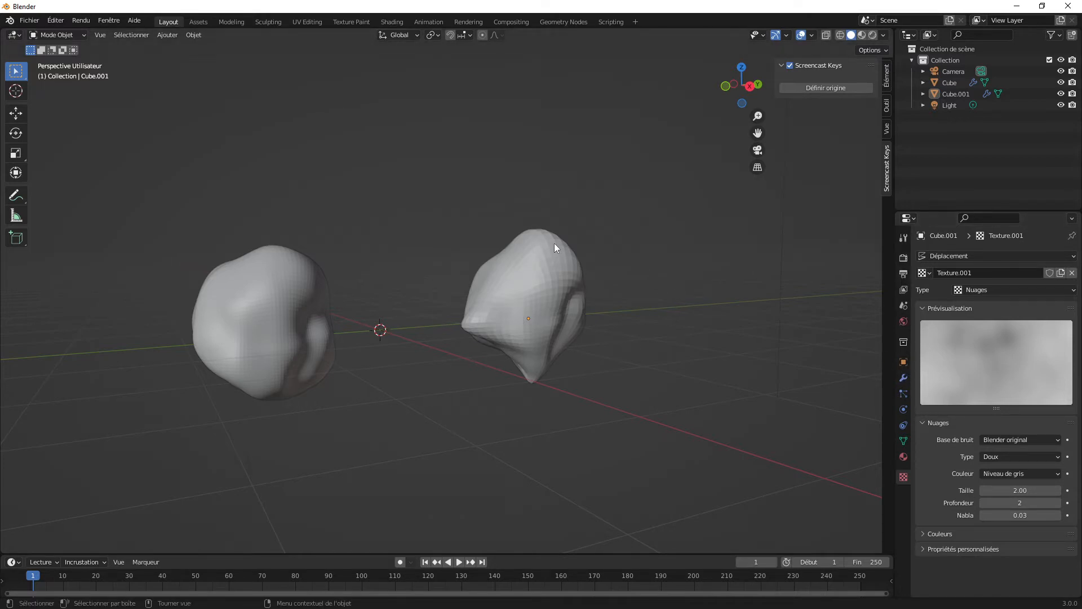
# Step: Compare the copy's control mesh in Edit Mode with its displaced shape in Object Mode, and reselect the copy
pyautogui.click(76, 35)
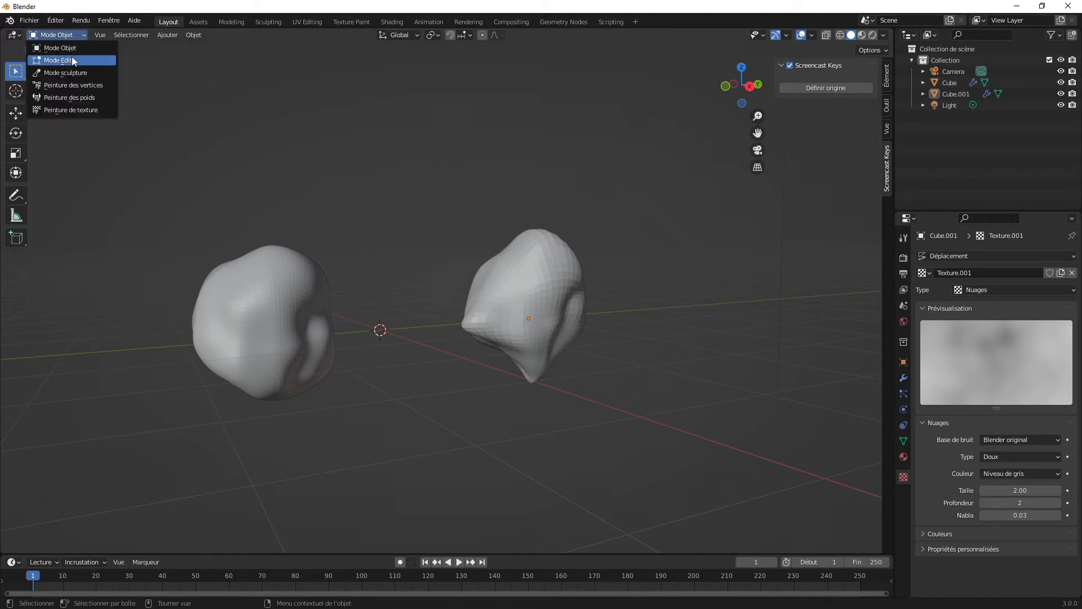
pyautogui.click(73, 55)
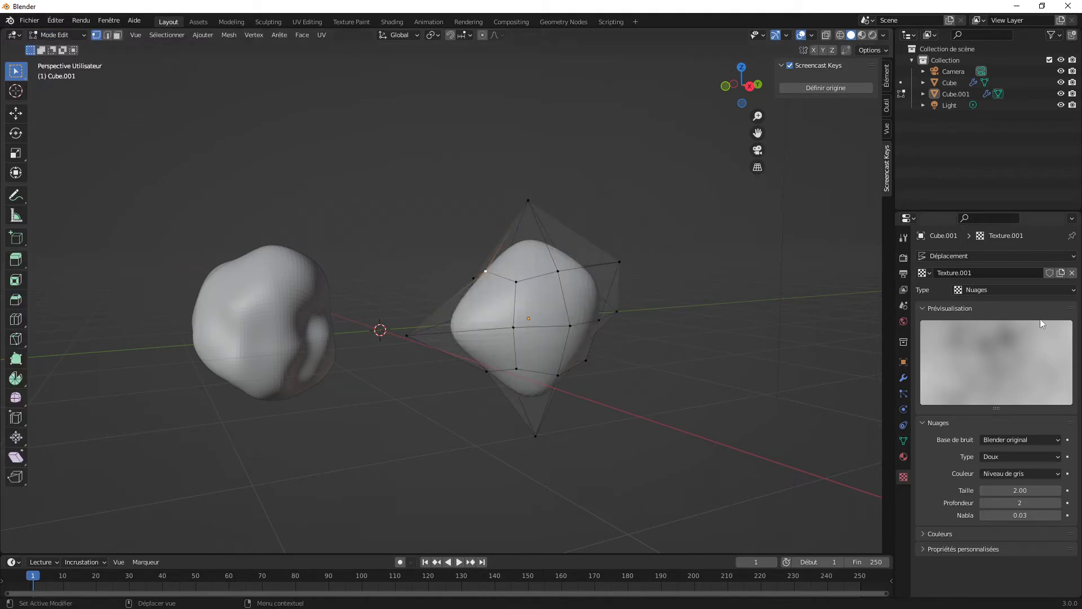
pyautogui.click(66, 37)
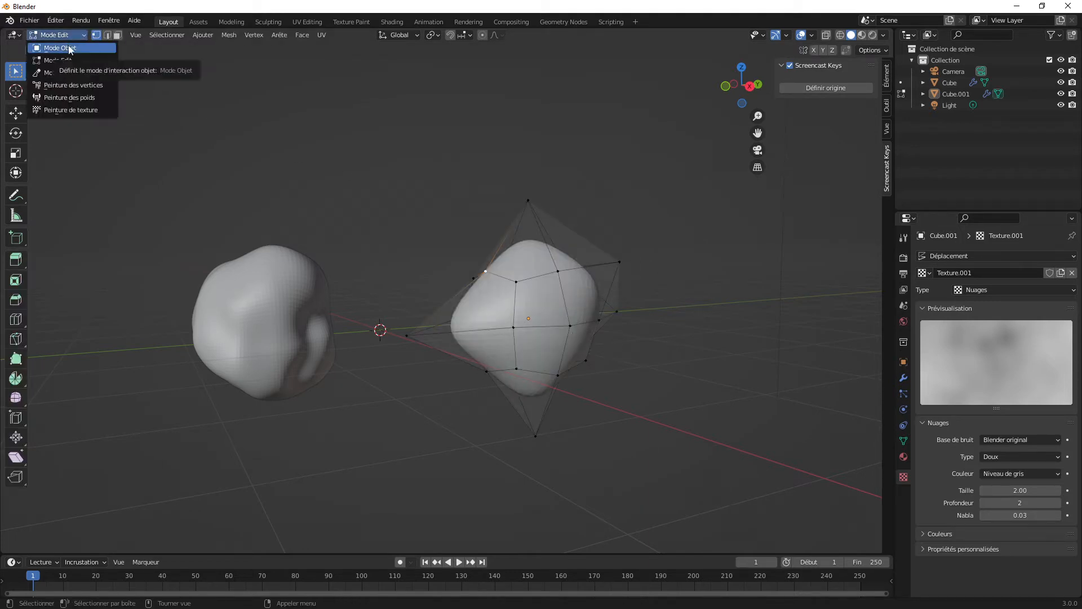
pyautogui.click(69, 46)
pyautogui.moveTo(579, 342); pyautogui.dragTo(556, 324, button='middle')
pyautogui.click(556, 324)
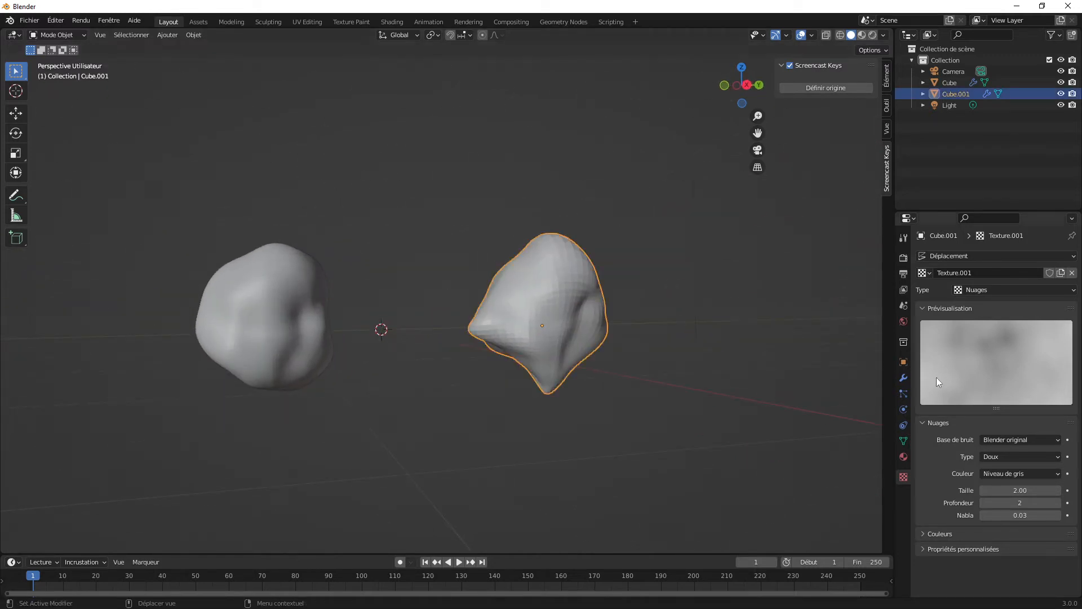
# Step: Lower the viewport levels of the copy's Subdivision modifier to 1, comparing with level 2
pyautogui.click(903, 377)
pyautogui.click(983, 305)
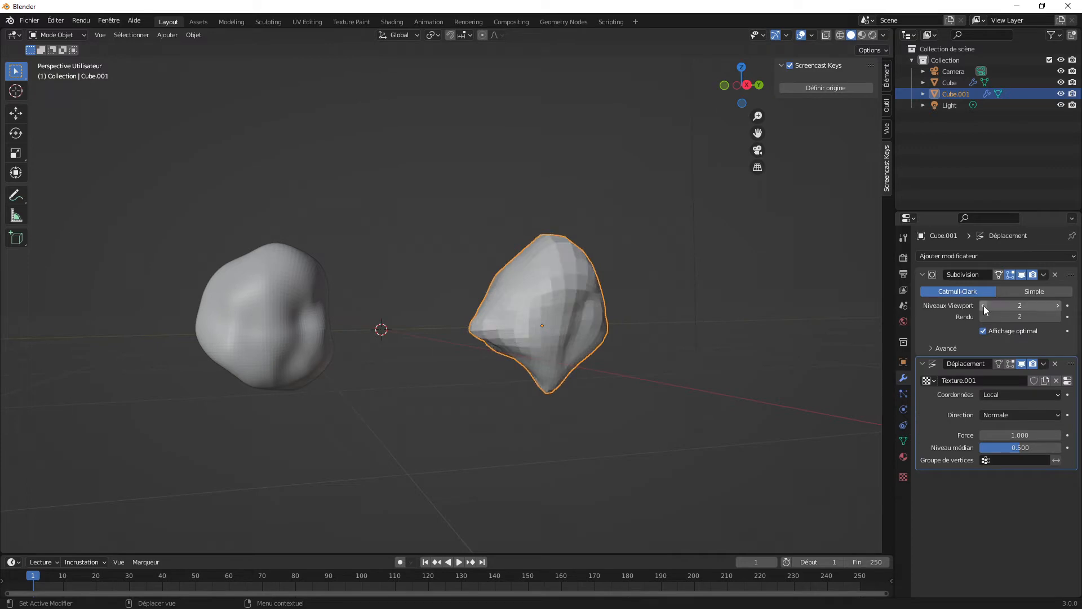
pyautogui.click(983, 305)
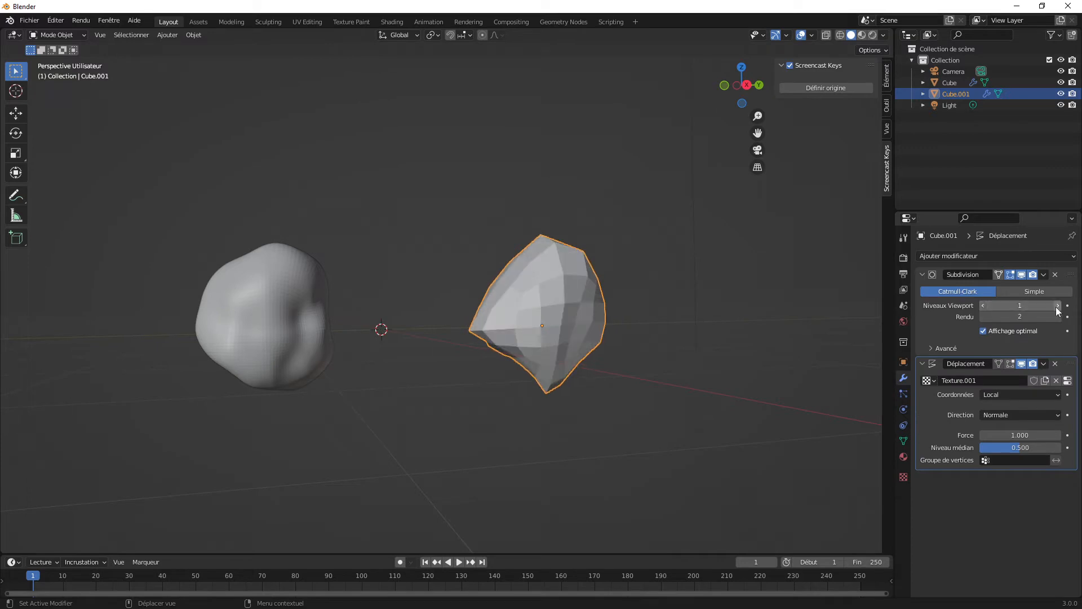
pyautogui.click(1056, 306)
pyautogui.click(981, 306)
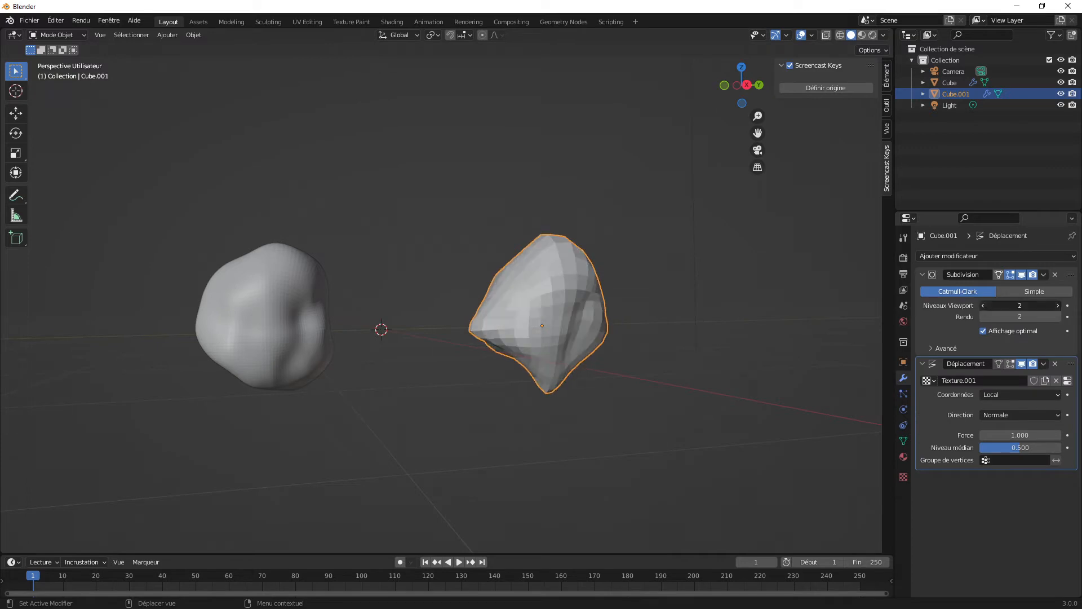
# Step: Collapse the first Subdivision modifier and add a second Subdivision Surface modifier (Subdivision de surface) below the Displace modifier
pyautogui.click(922, 274)
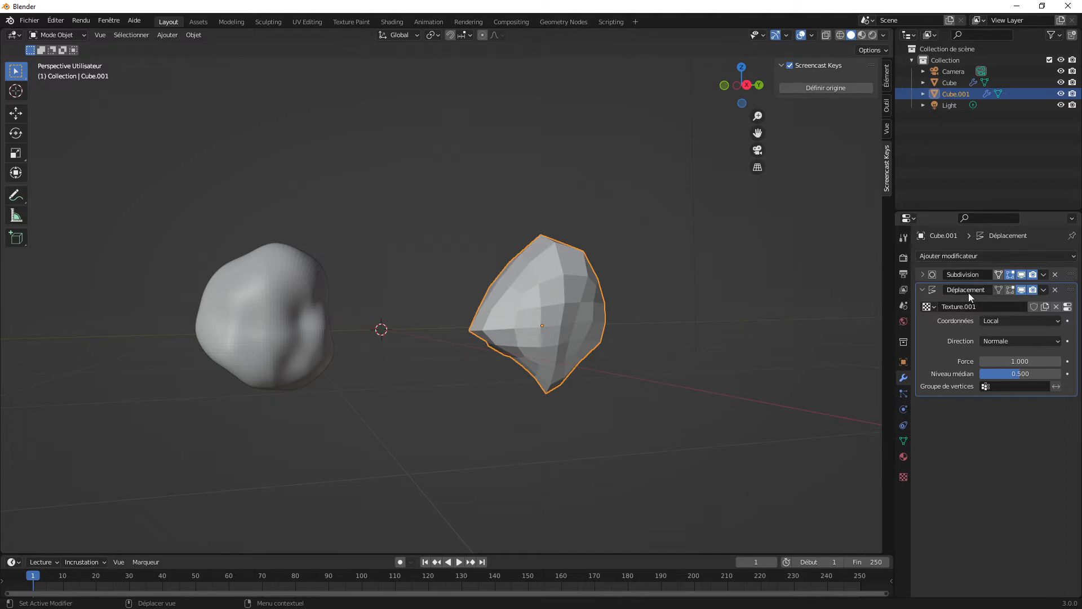
pyautogui.click(976, 256)
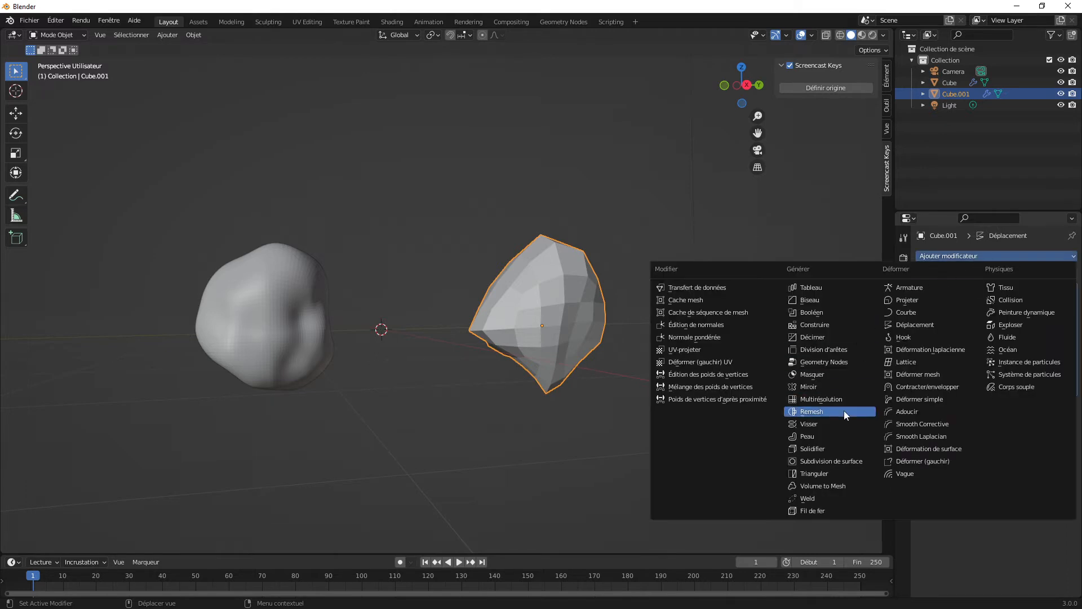
pyautogui.click(846, 464)
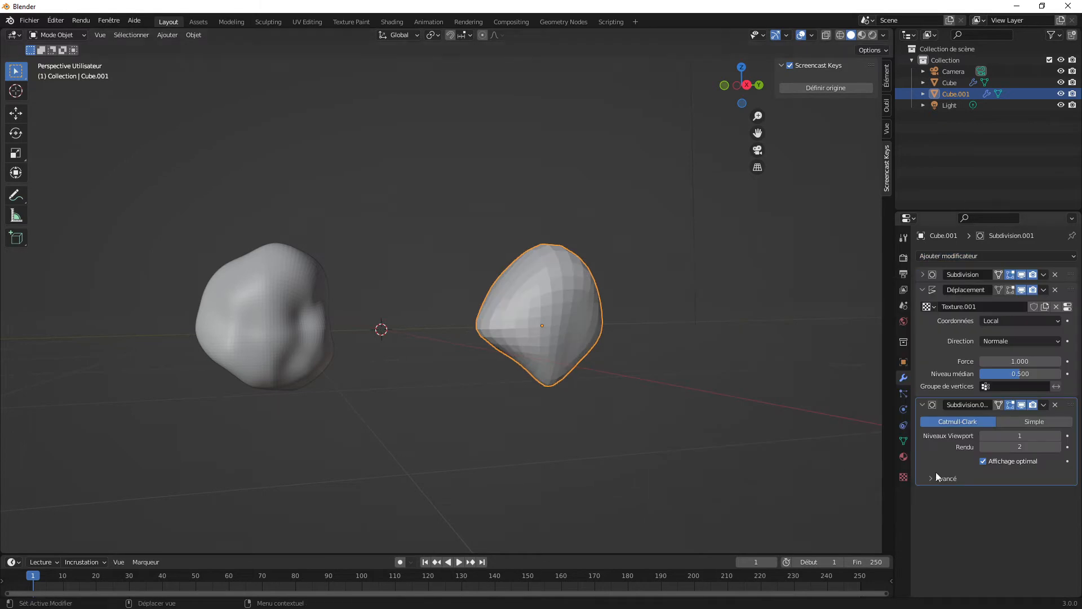
pyautogui.moveTo(616, 369); pyautogui.dragTo(630, 368, button='middle')
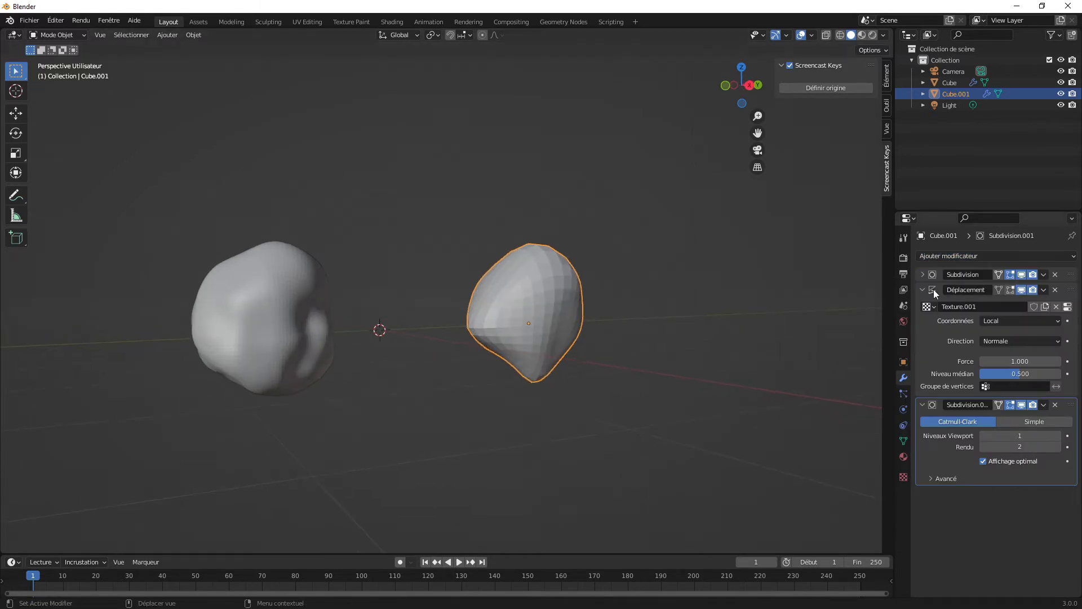
# Step: Expand the copy's first Subdivision modifier and set its viewport levels to 3
pyautogui.click(922, 274)
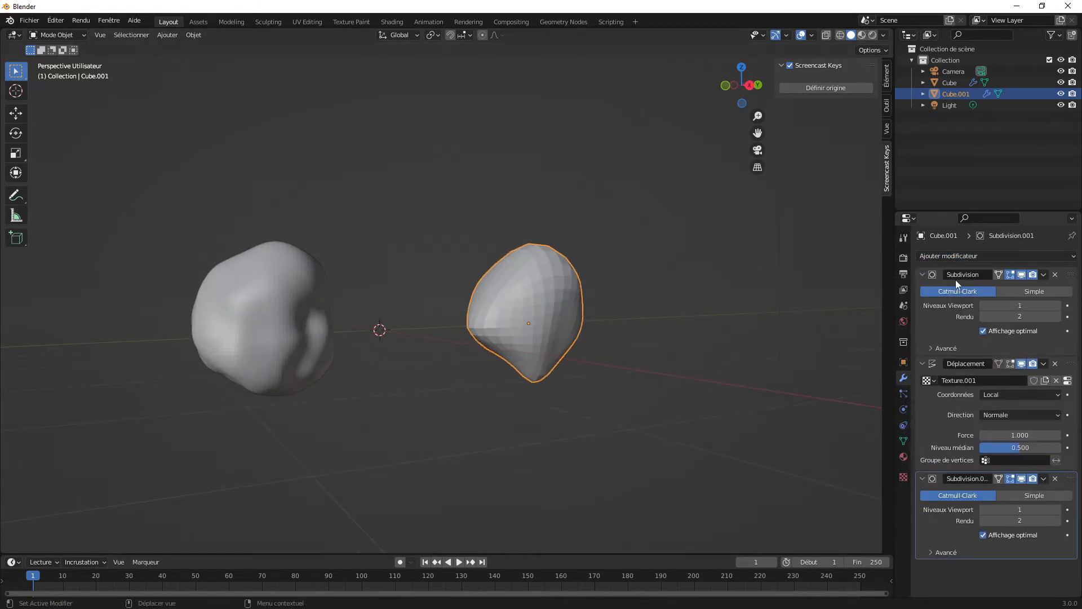
pyautogui.click(1058, 306)
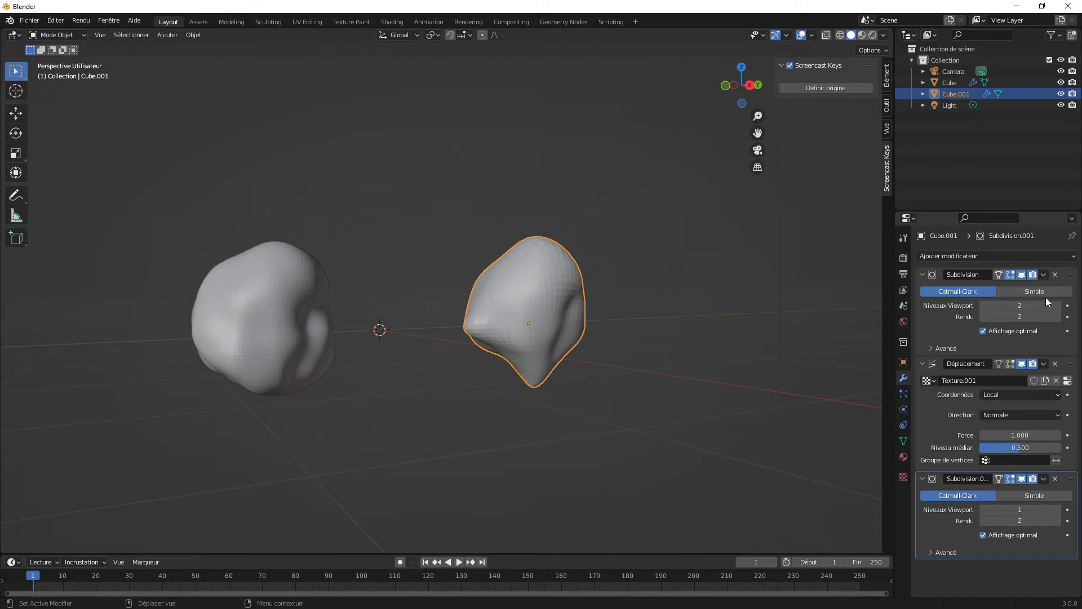
pyautogui.click(1058, 305)
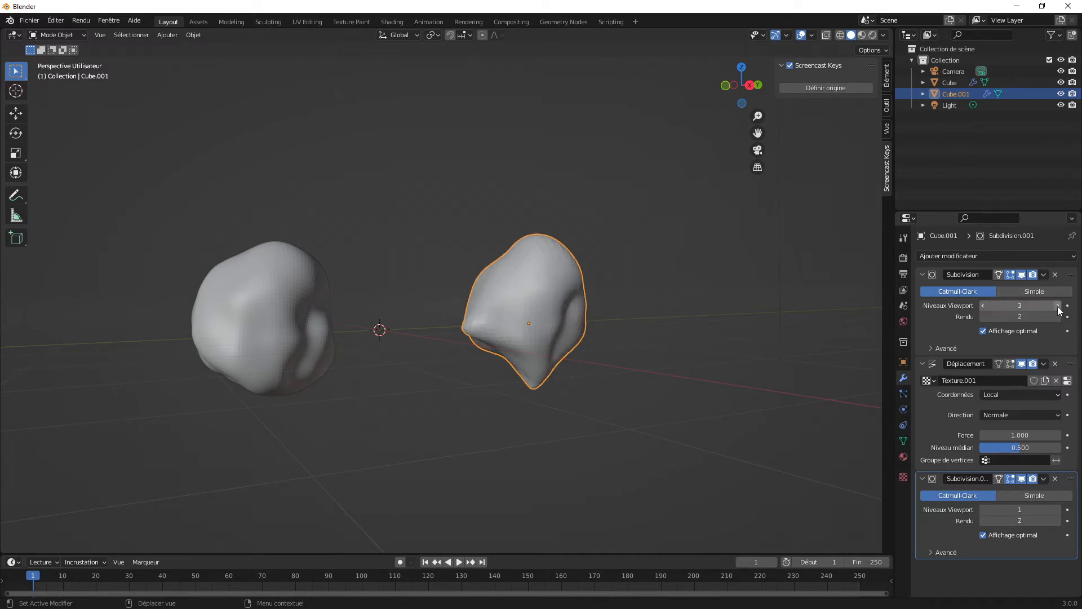
# Step: Set the viewport levels of the copy's first Subdivision modifier to 2 and compare the copy with the original
pyautogui.click(983, 306)
pyautogui.moveTo(677, 333); pyautogui.dragTo(586, 316, button='middle')
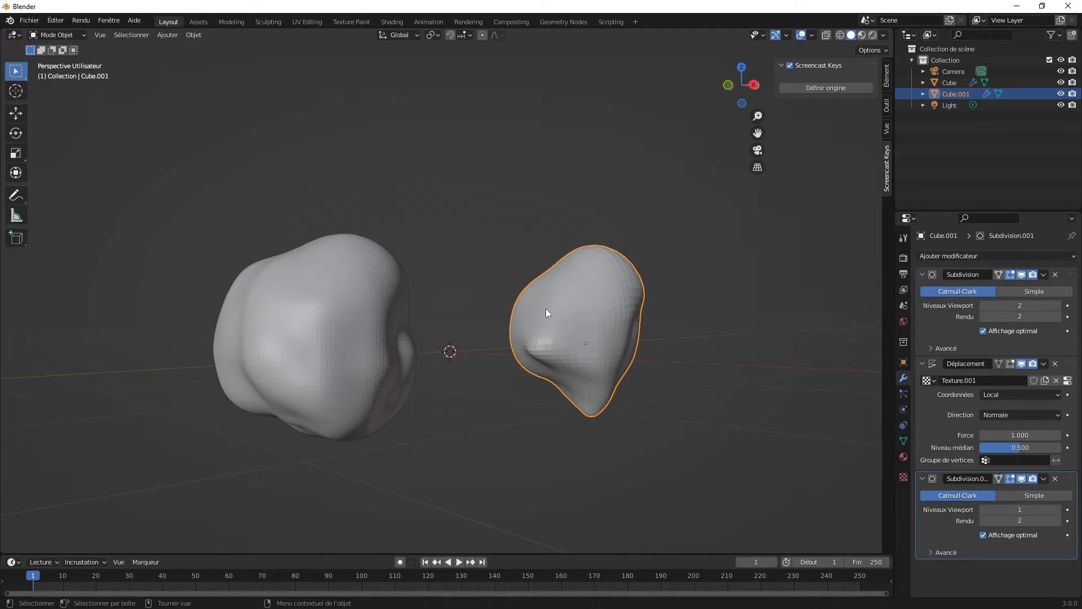
pyautogui.click(365, 333)
pyautogui.click(579, 316)
# Step: Apply smooth shading (Ombrage lissé) to both the original displaced cube and its copy
pyautogui.click(364, 336)
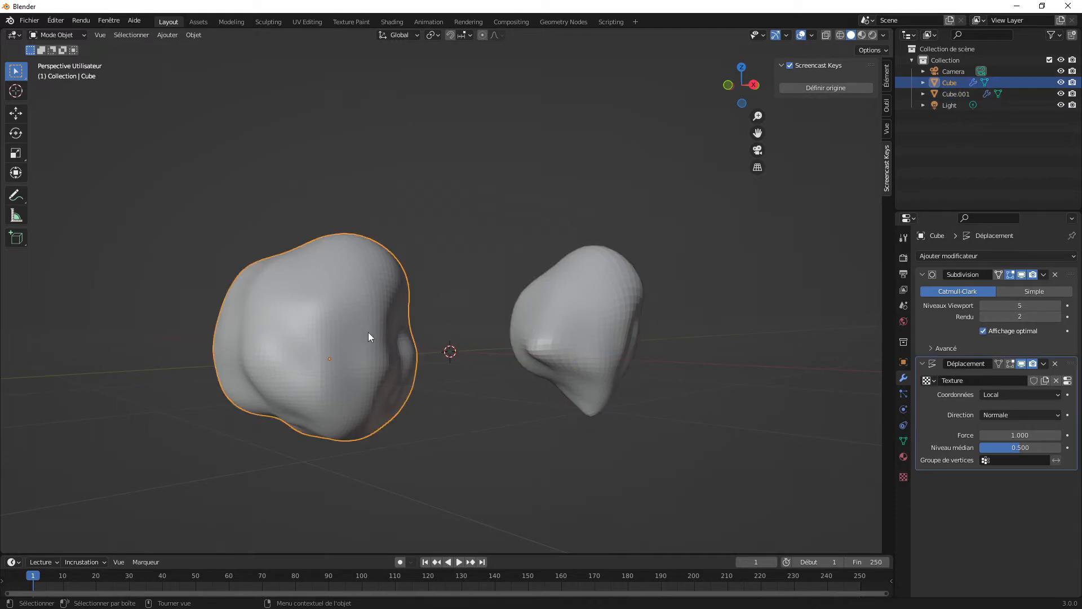
pyautogui.rightClick(387, 295)
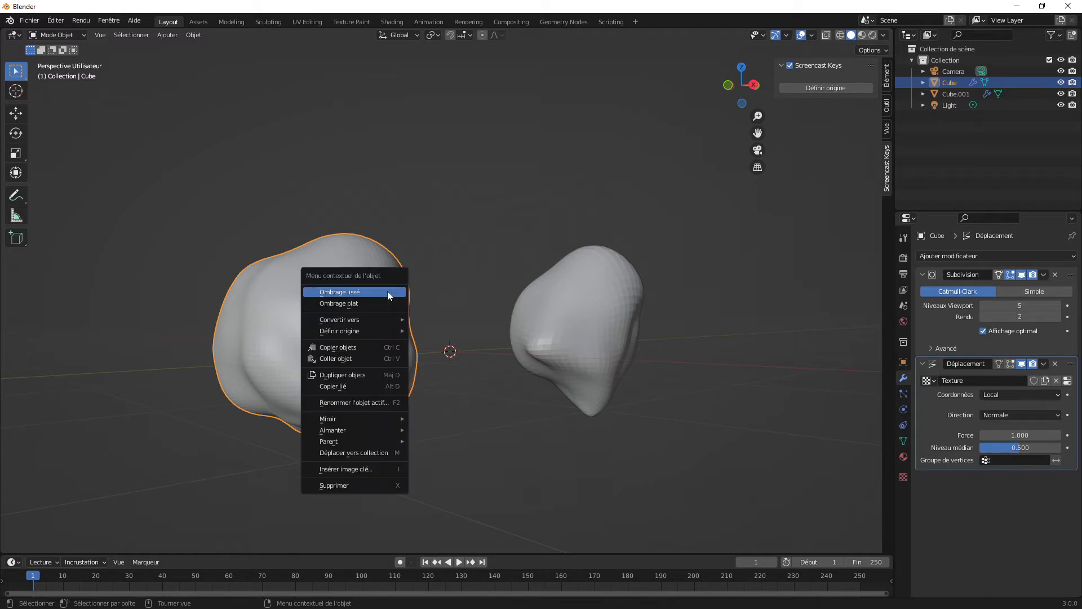
pyautogui.click(350, 292)
pyautogui.click(574, 324)
pyautogui.hotkey('ctrl', '1')
pyautogui.rightClick(587, 297)
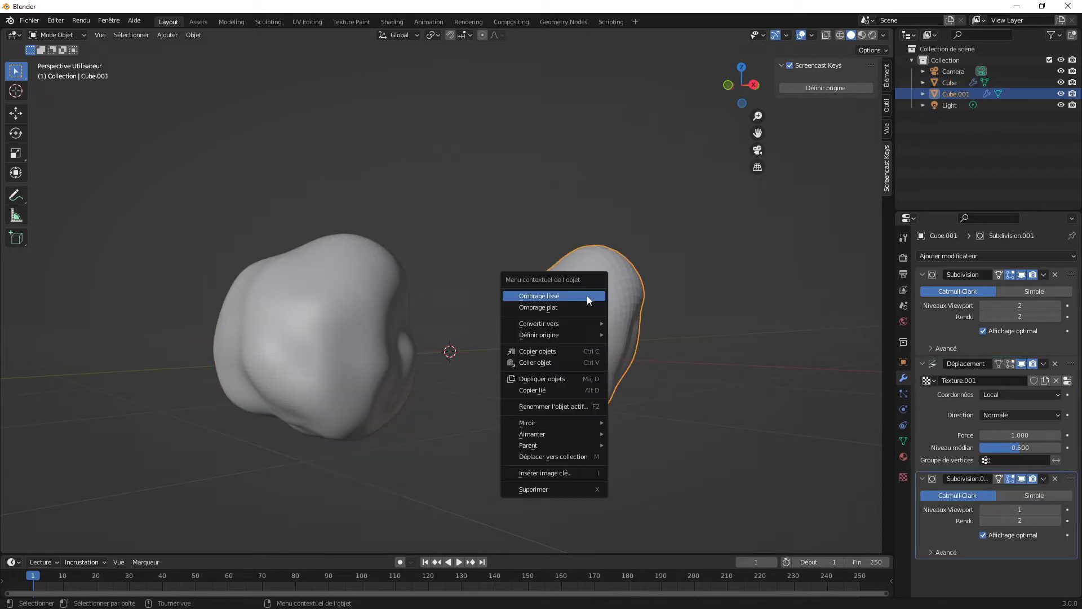
pyautogui.click(571, 295)
pyautogui.click(635, 382)
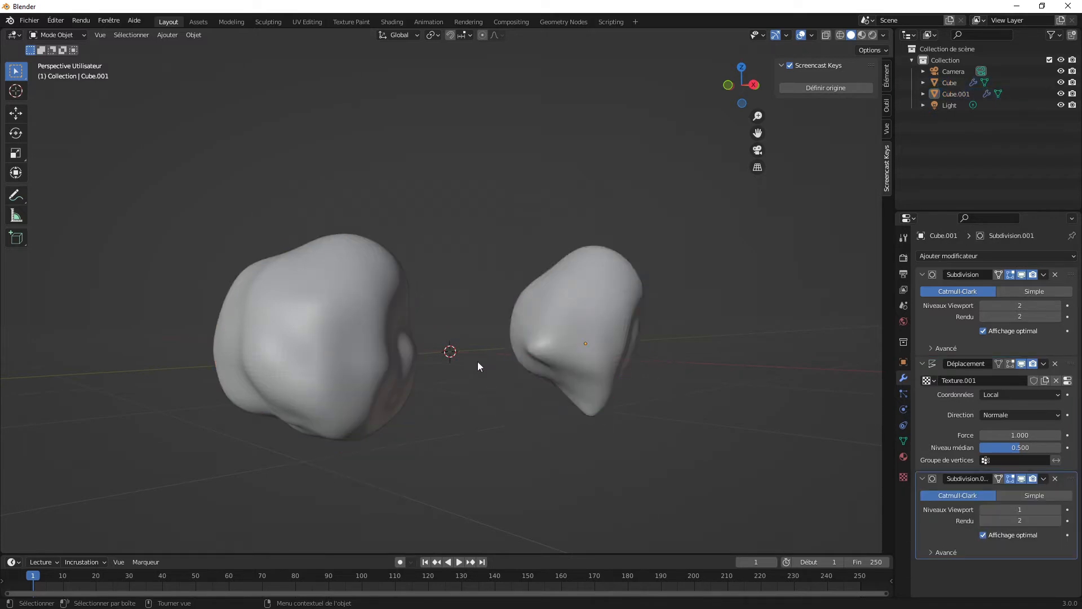
# Step: Reduce the size (Taille) of the copy's Clouds texture to 0.09
pyautogui.moveTo(467, 372); pyautogui.dragTo(691, 327, button='middle')
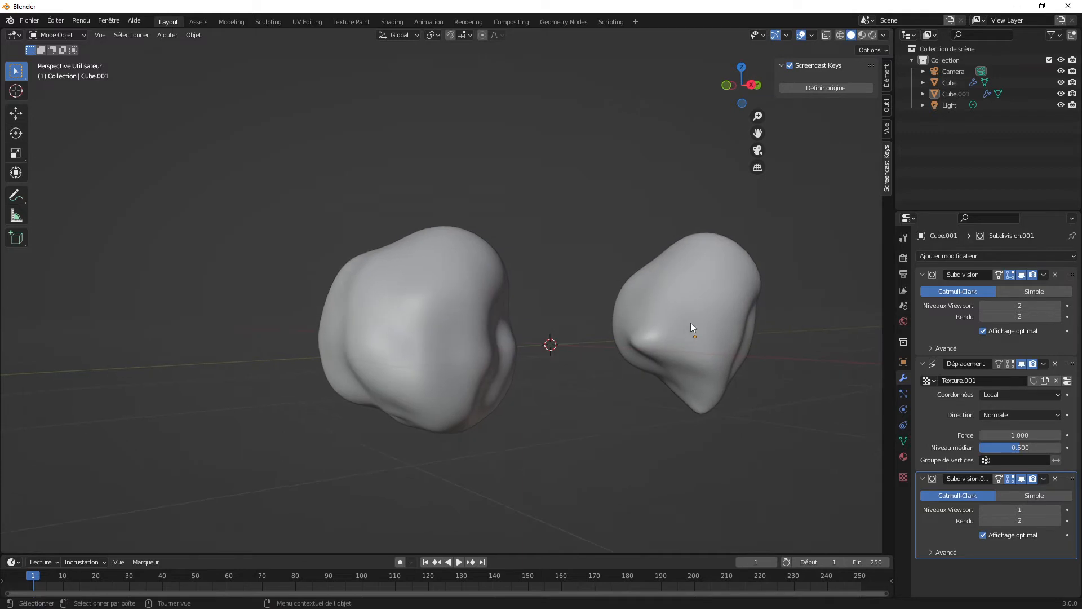
pyautogui.click(691, 324)
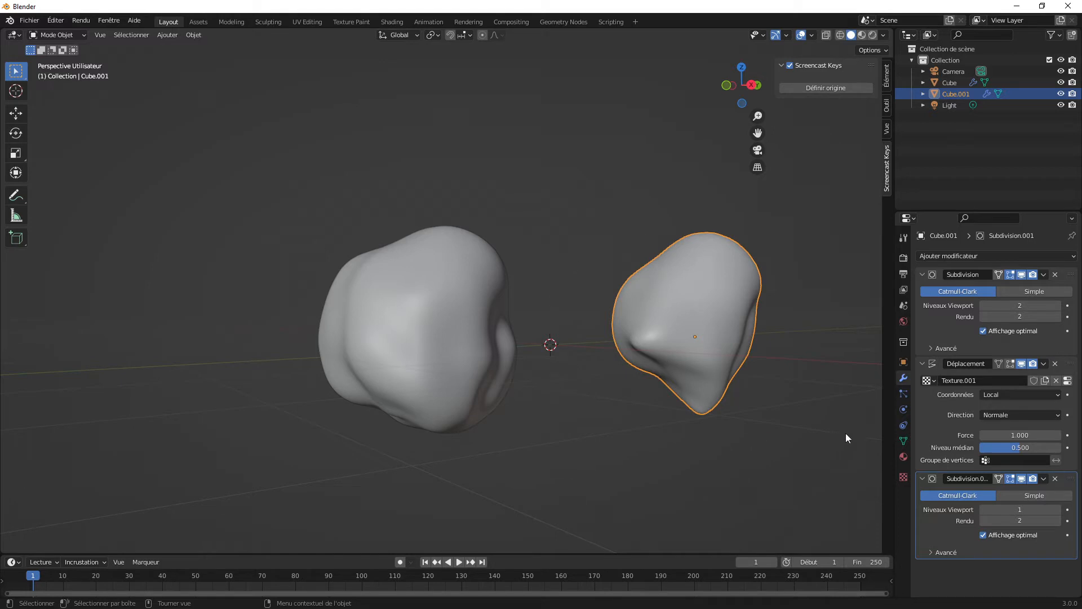
pyautogui.click(904, 477)
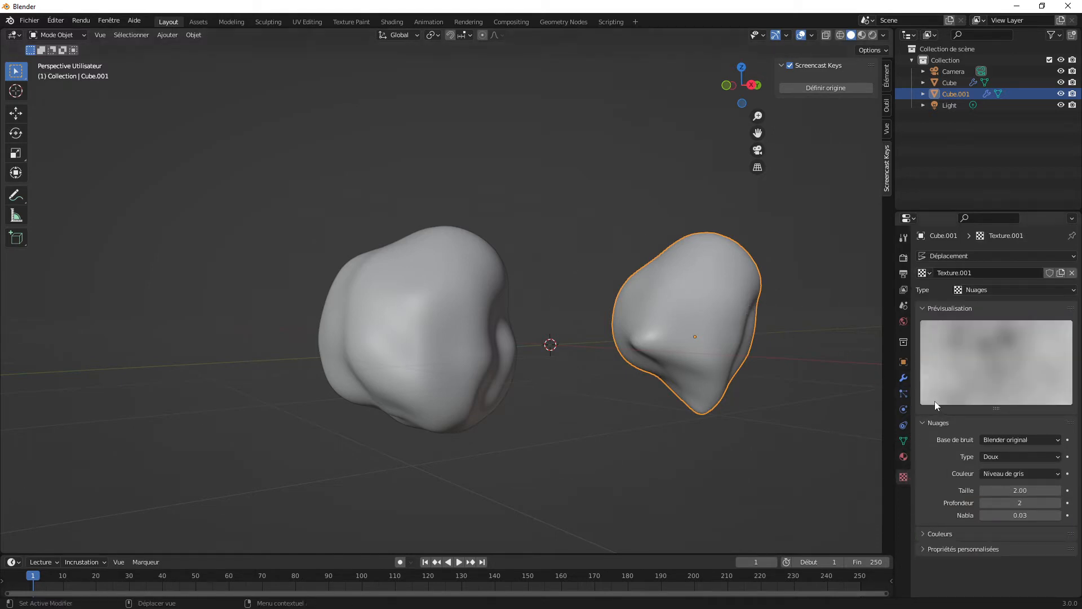
pyautogui.moveTo(1033, 490); pyautogui.dragTo(902, 490)
pyautogui.moveTo(1021, 490)
pyautogui.mouseDown()
pyautogui.moveTo(1009, 490)
pyautogui.moveTo(1023, 490)
pyautogui.mouseUp()
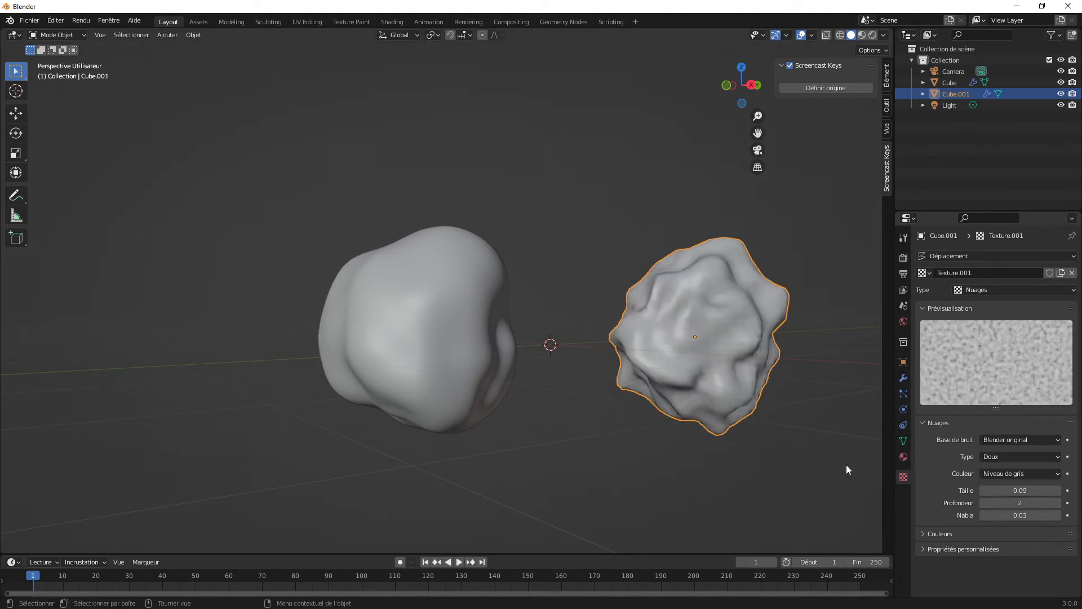
pyautogui.moveTo(770, 415); pyautogui.dragTo(707, 375, button='middle')
# Step: Set the viewport levels of the copy's second Subdivision modifier, below the Displace modifier, to 2
pyautogui.click(904, 378)
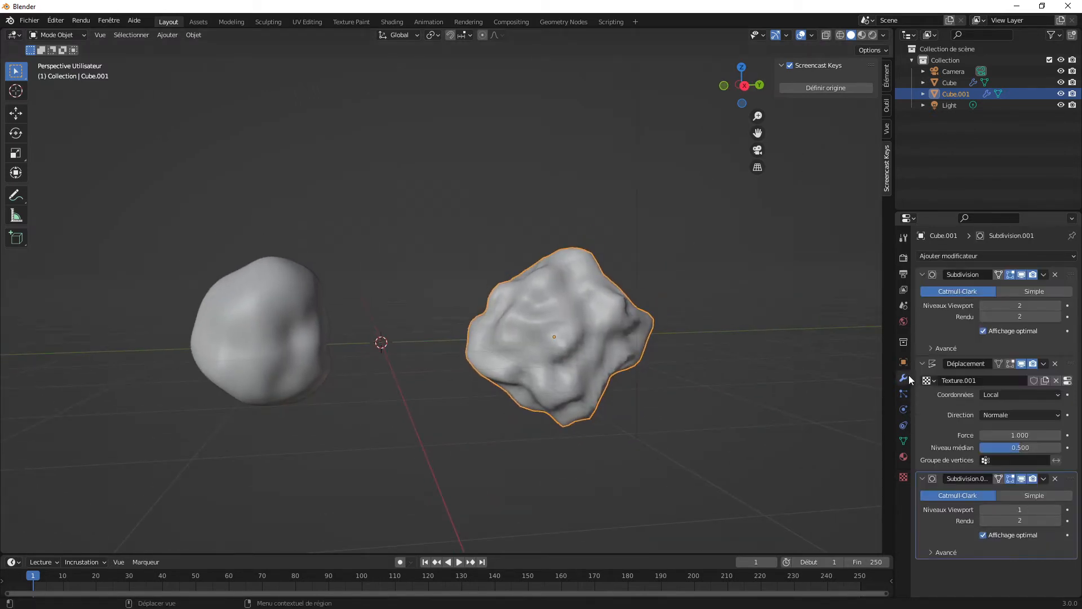
pyautogui.click(1057, 509)
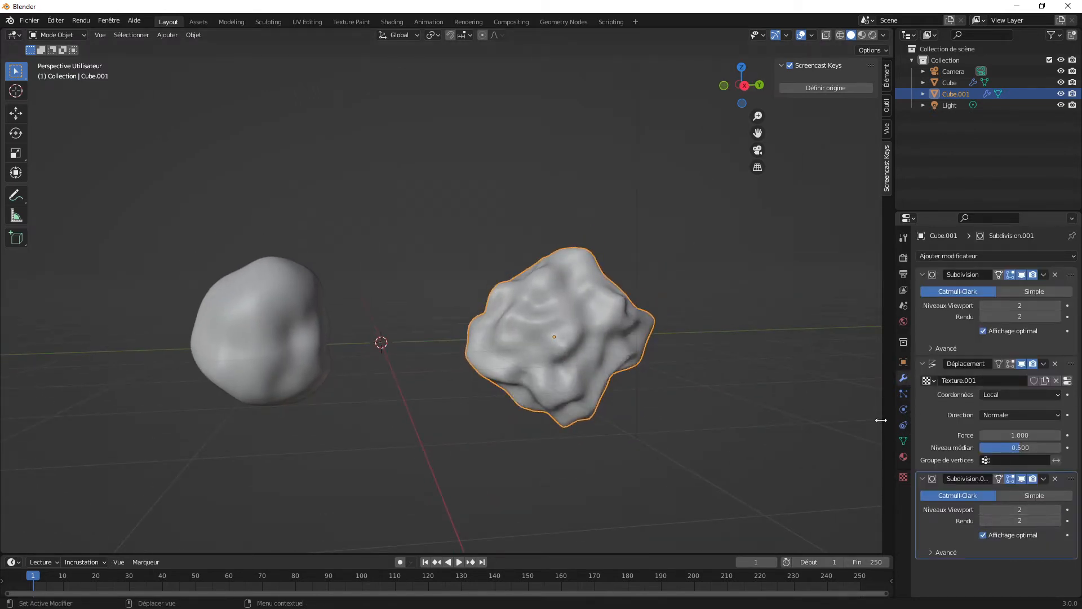
pyautogui.click(709, 355)
pyautogui.moveTo(668, 361); pyautogui.dragTo(606, 343, button='middle')
pyautogui.click(606, 342)
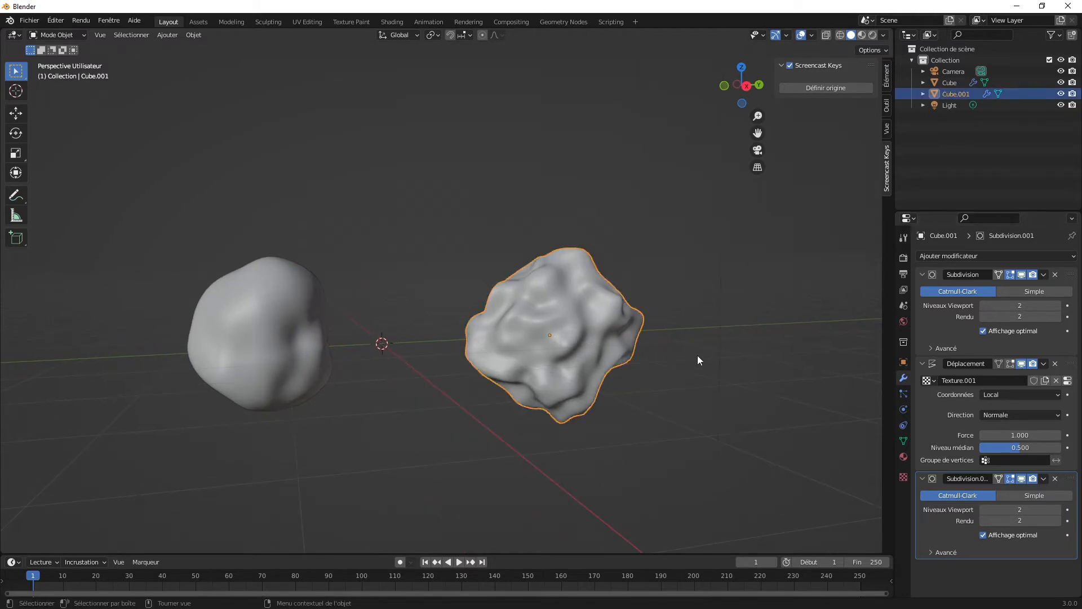
# Step: Duplicate the finely displaced copy and place the duplicate clear of it, farther along the Y axis
pyautogui.moveTo(698, 355); pyautogui.dragTo(624, 353, button='middle')
pyautogui.hotkey('shift', 'd')
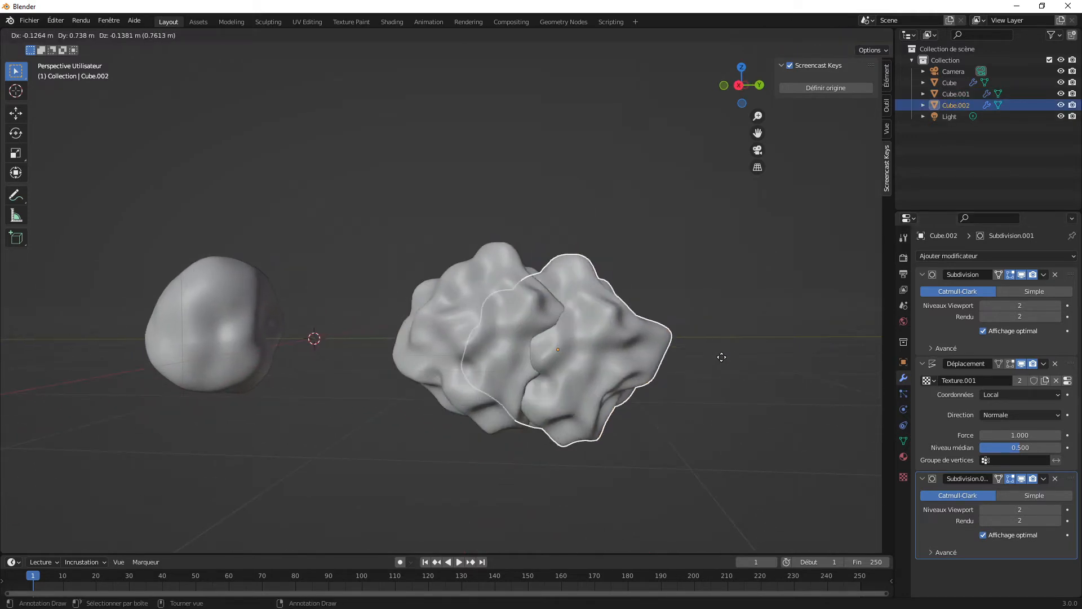
pyautogui.click(876, 347)
pyautogui.moveTo(834, 364); pyautogui.dragTo(575, 313, button='middle')
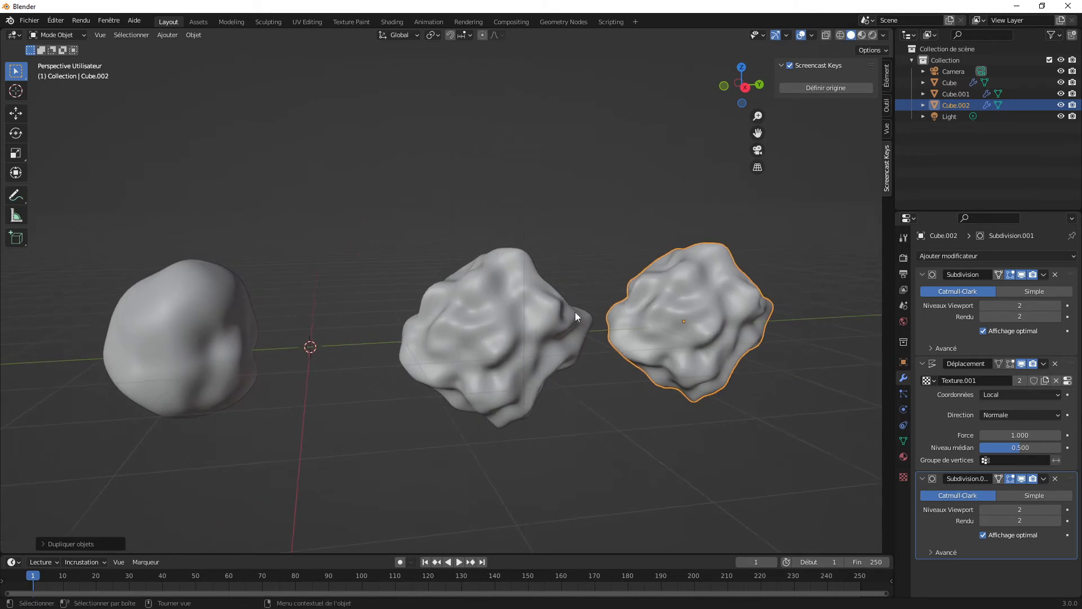
pyautogui.moveTo(522, 343); pyautogui.dragTo(492, 373, button='middle')
pyautogui.press('g')
pyautogui.press('y')
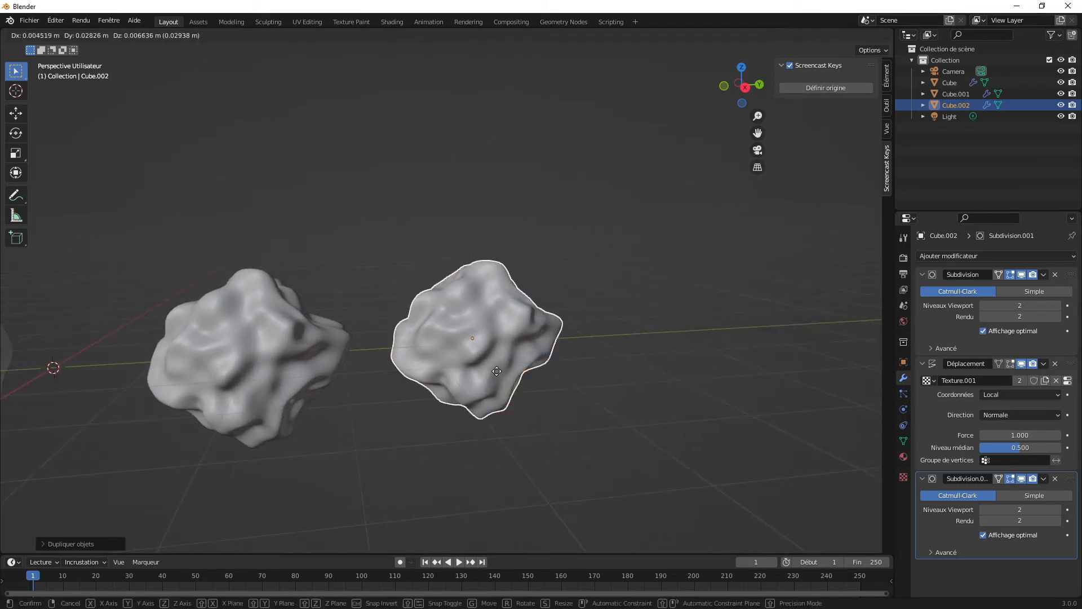
pyautogui.click(574, 360)
pyautogui.moveTo(682, 407); pyautogui.dragTo(689, 401, button='middle')
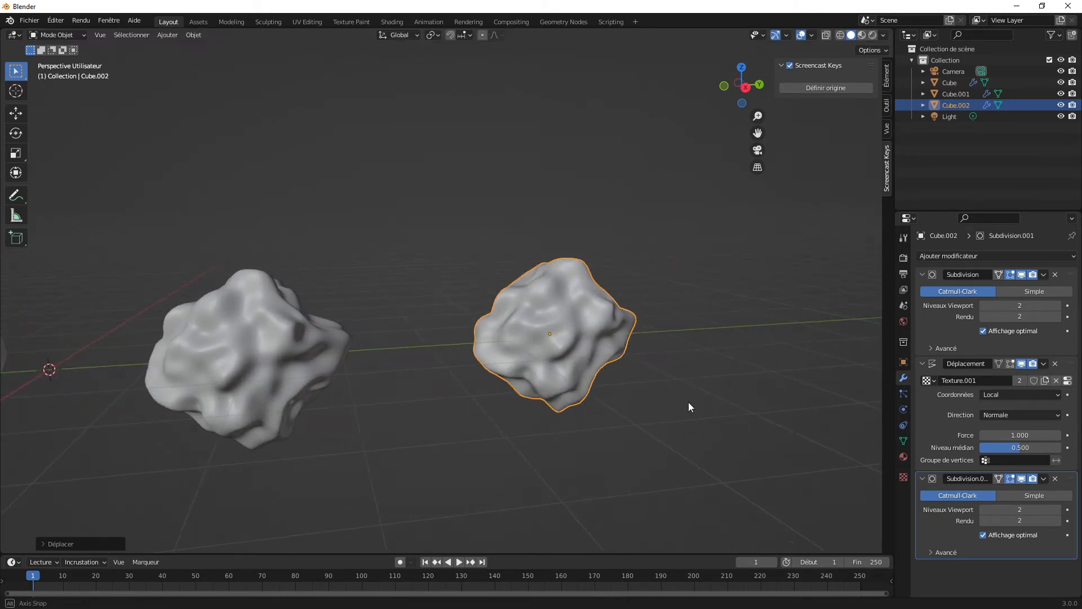
# Step: Try switching the texture shared by the duplicate and its source to Voronoi, and undo the change
pyautogui.click(904, 457)
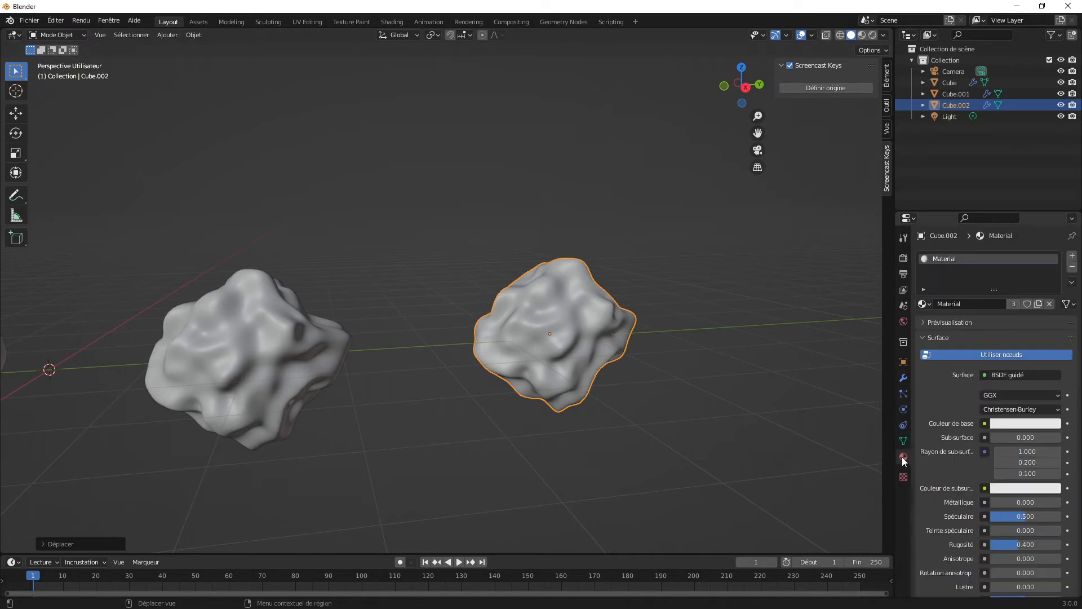
pyautogui.click(903, 476)
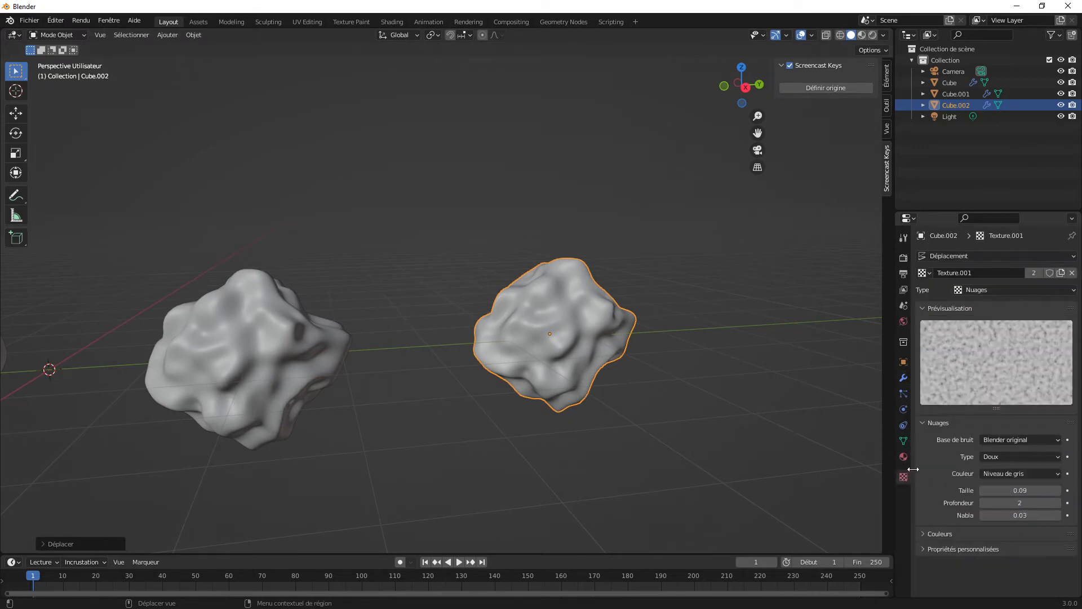
pyautogui.scroll(-2, 557, 364)
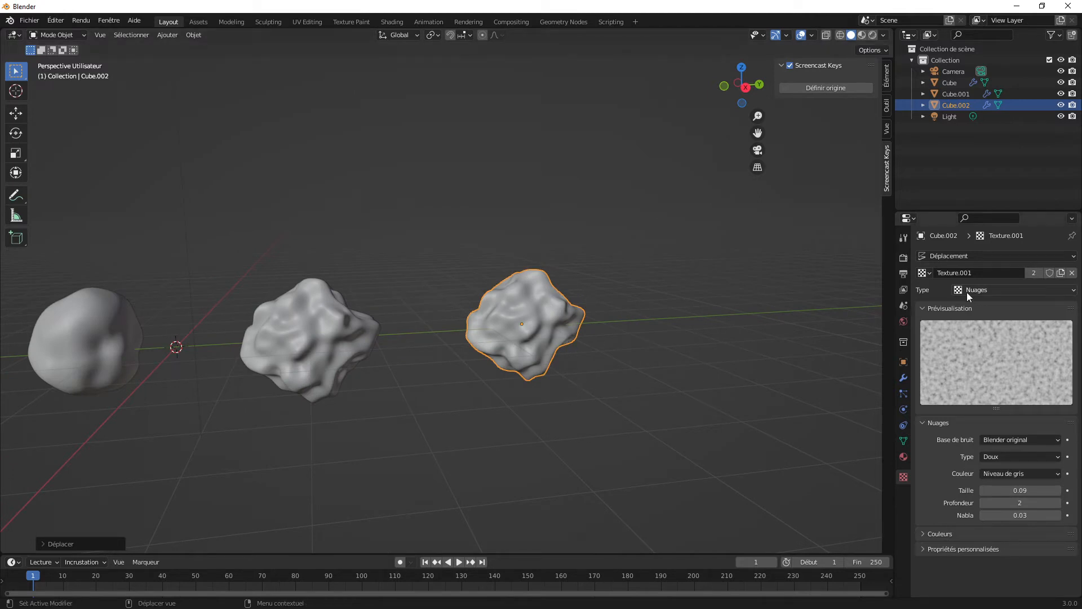
pyautogui.click(984, 290)
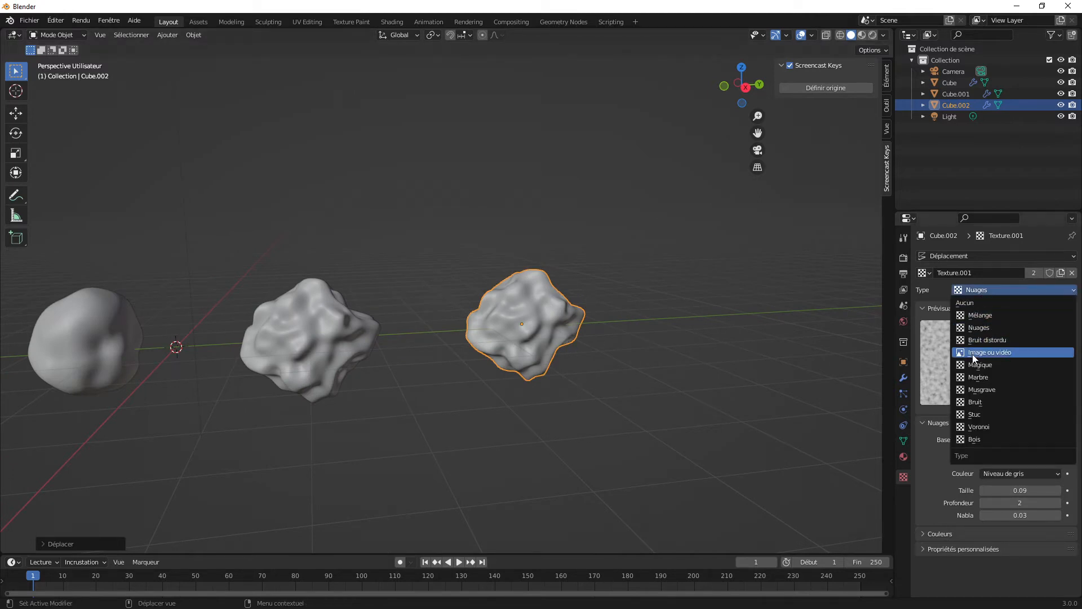
pyautogui.click(979, 427)
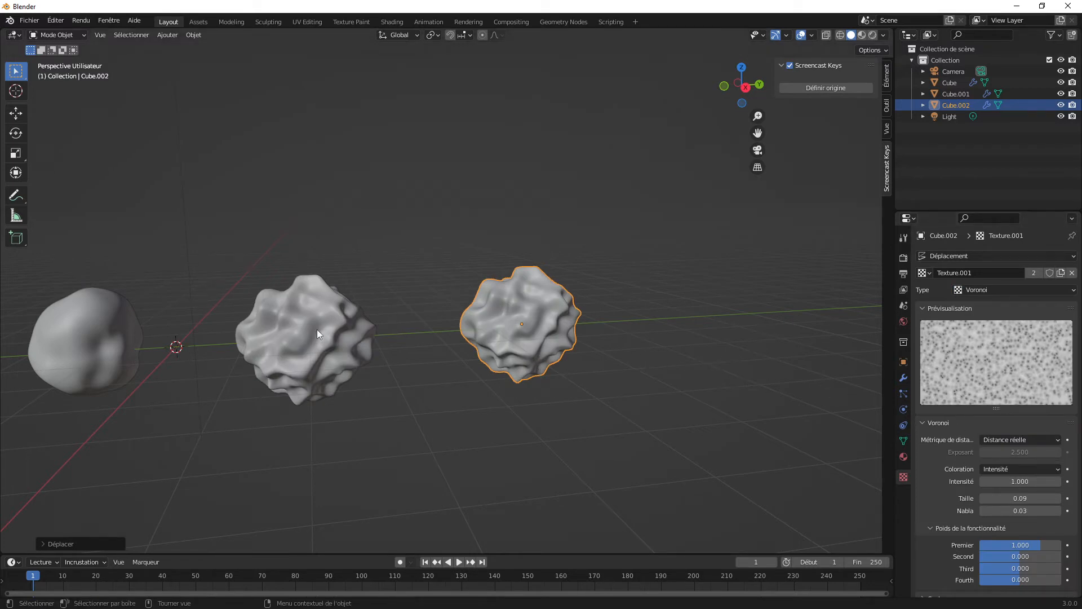
pyautogui.hotkey('ctrl', 'z')
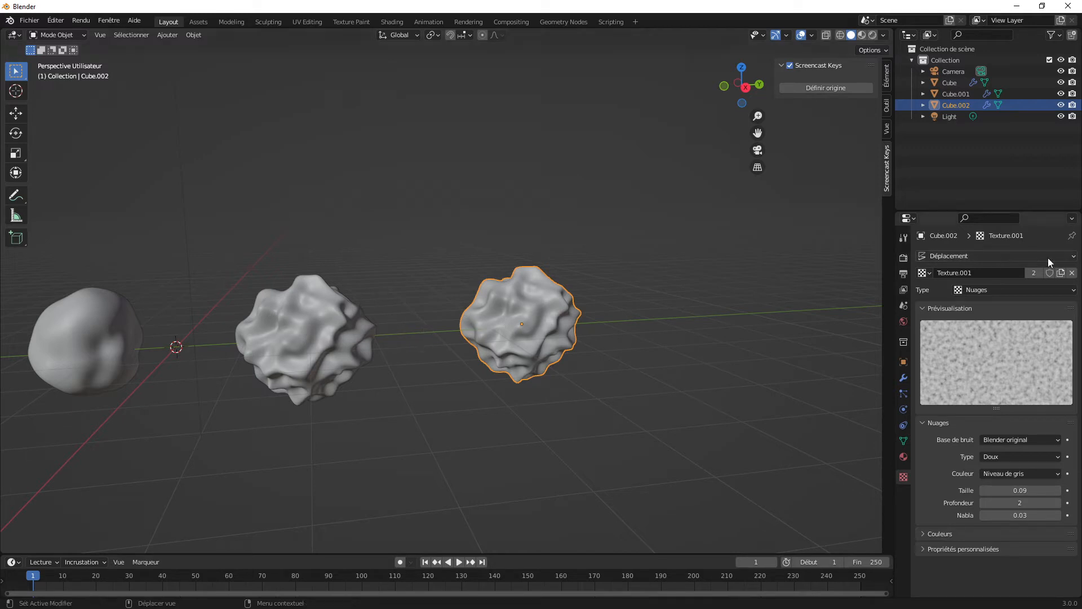
# Step: Make the duplicate's displacement texture single-user and change its type to Voronoi
pyautogui.click(1033, 273)
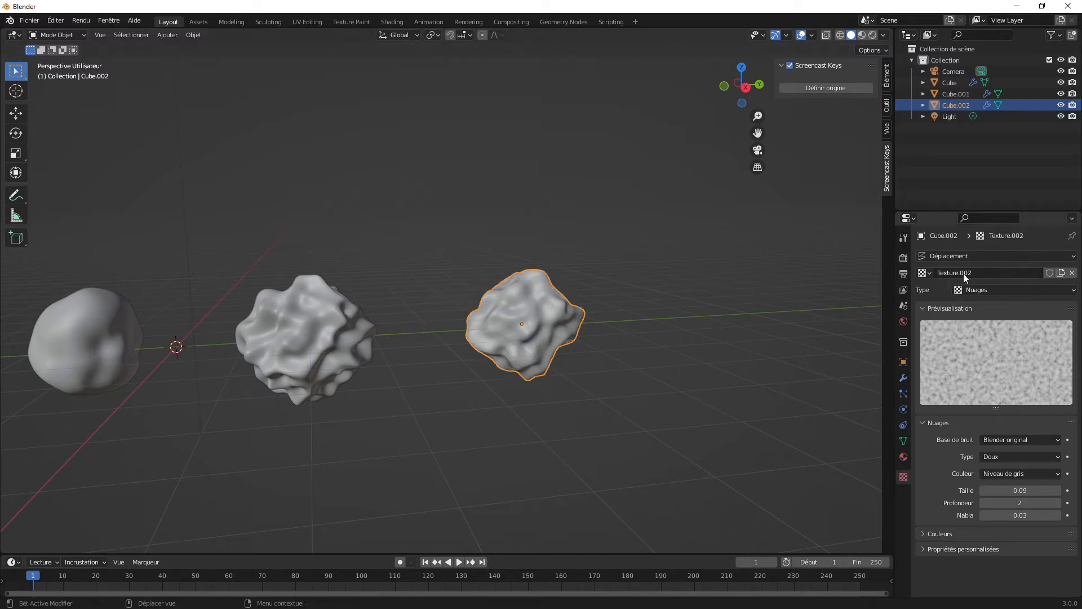
pyautogui.click(997, 295)
pyautogui.click(976, 427)
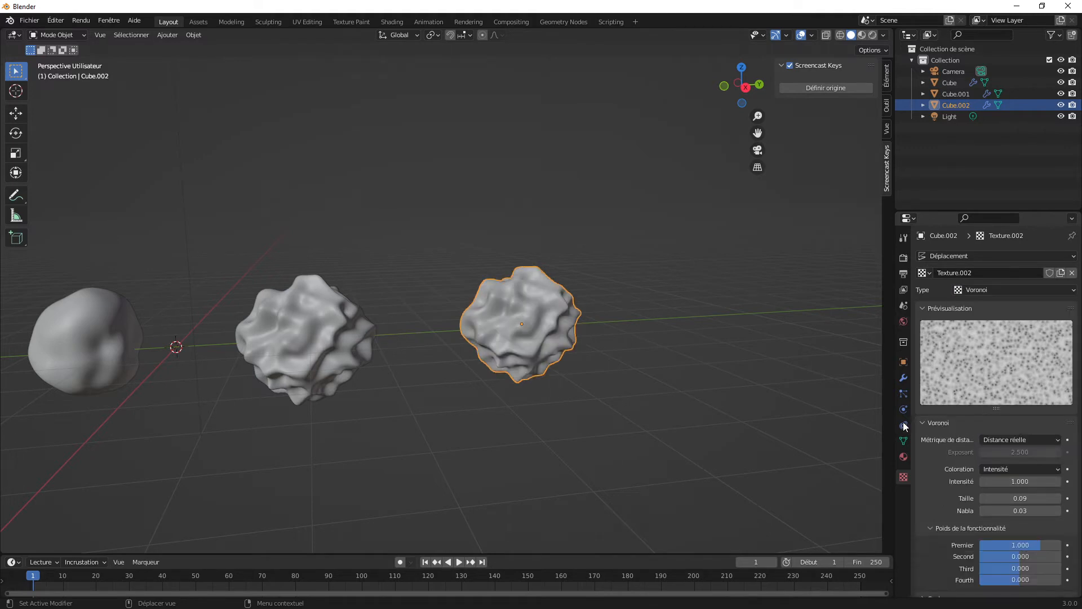
pyautogui.moveTo(653, 355); pyautogui.dragTo(645, 353, button='middle')
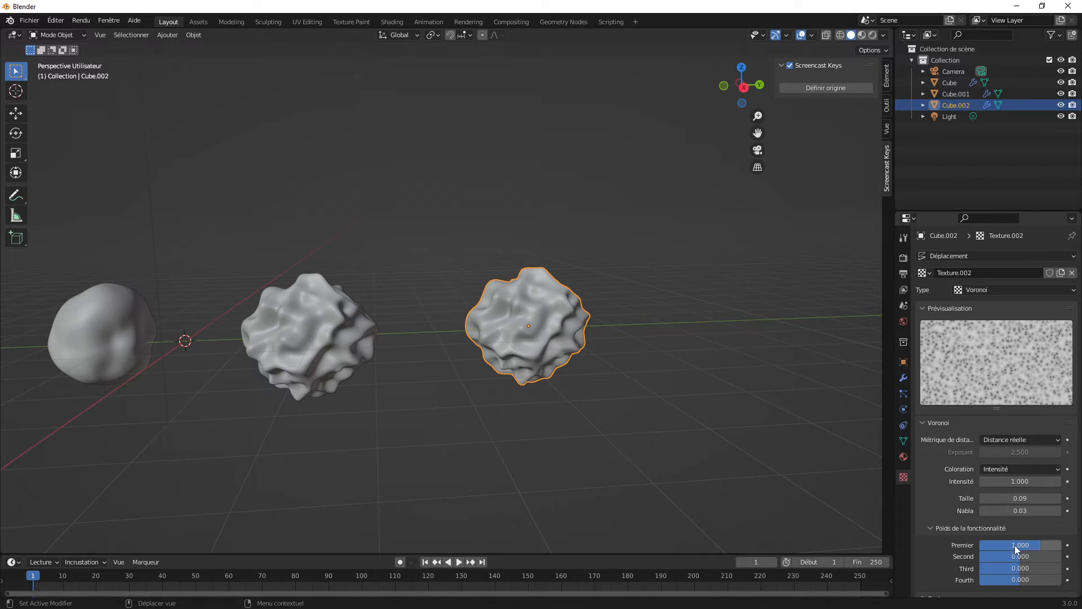
# Step: Set the duplicate's Voronoi texture to intensity 2.300, size 0.29, Nabla 0.10 and first feature weight (Premier) 0.265
pyautogui.moveTo(1015, 545)
pyautogui.mouseDown()
pyautogui.moveTo(987, 545)
pyautogui.moveTo(1026, 545)
pyautogui.mouseUp()
pyautogui.moveTo(1002, 485); pyautogui.dragTo(1023, 484)
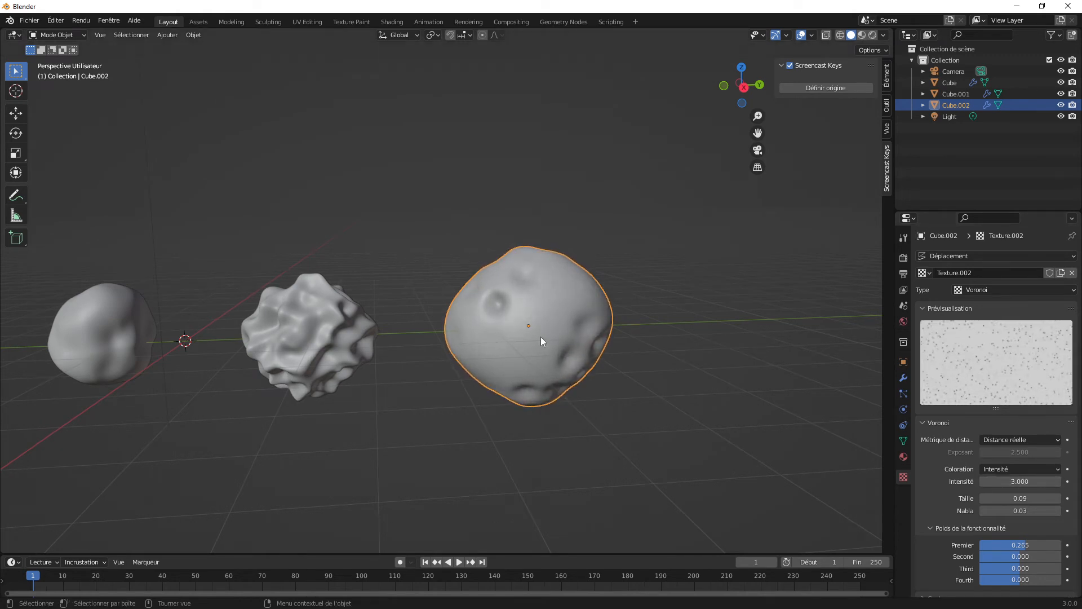
pyautogui.moveTo(518, 318); pyautogui.dragTo(505, 313, button='middle')
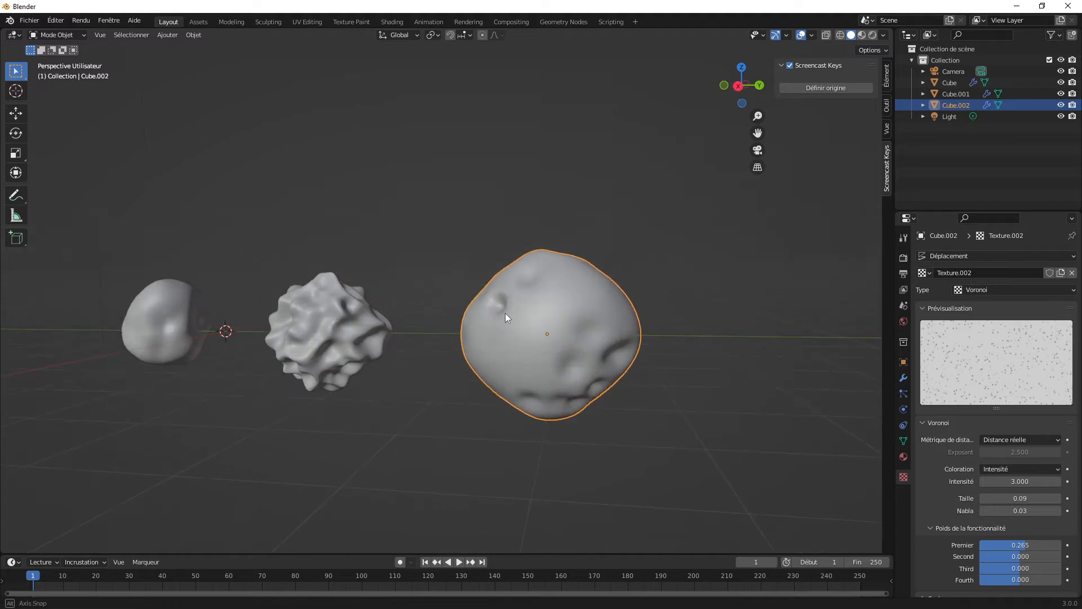
pyautogui.moveTo(1020, 481); pyautogui.dragTo(1024, 511)
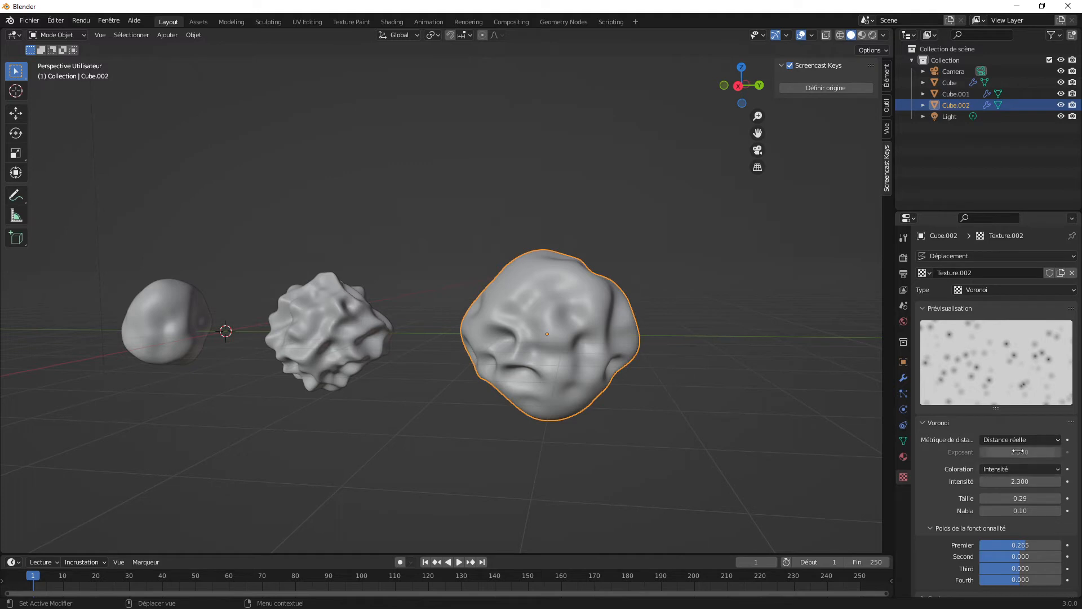
# Step: Set the Voronoi feature weights to 0.129 for Premier and -0.136 for Second
pyautogui.moveTo(1020, 556)
pyautogui.mouseDown()
pyautogui.moveTo(1035, 556)
pyautogui.moveTo(1021, 557)
pyautogui.mouseUp()
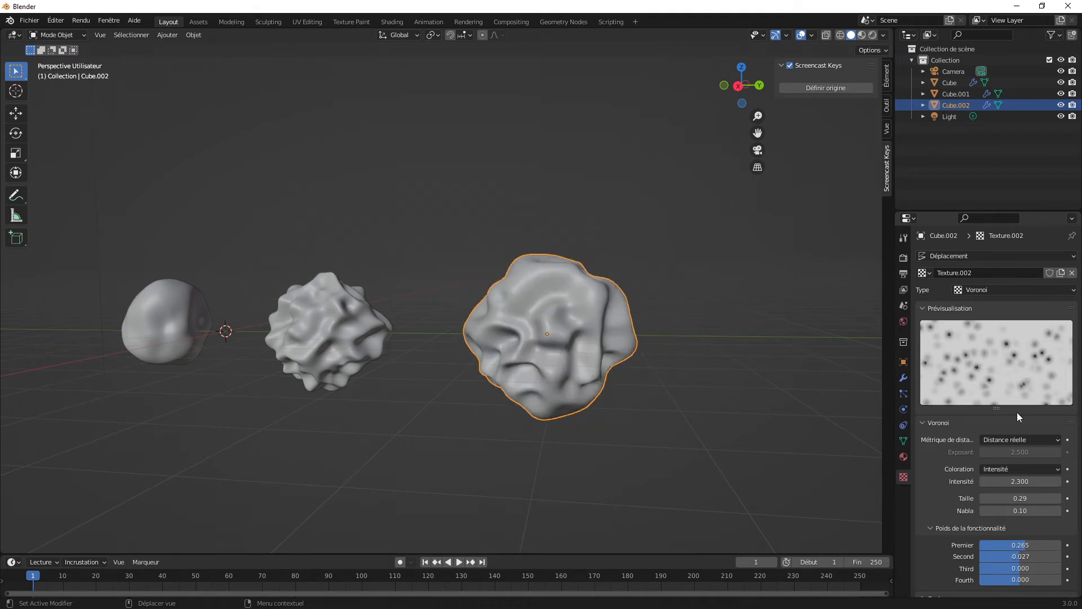
pyautogui.moveTo(1020, 549)
pyautogui.mouseDown()
pyautogui.moveTo(1005, 556)
pyautogui.moveTo(1018, 556)
pyautogui.mouseUp()
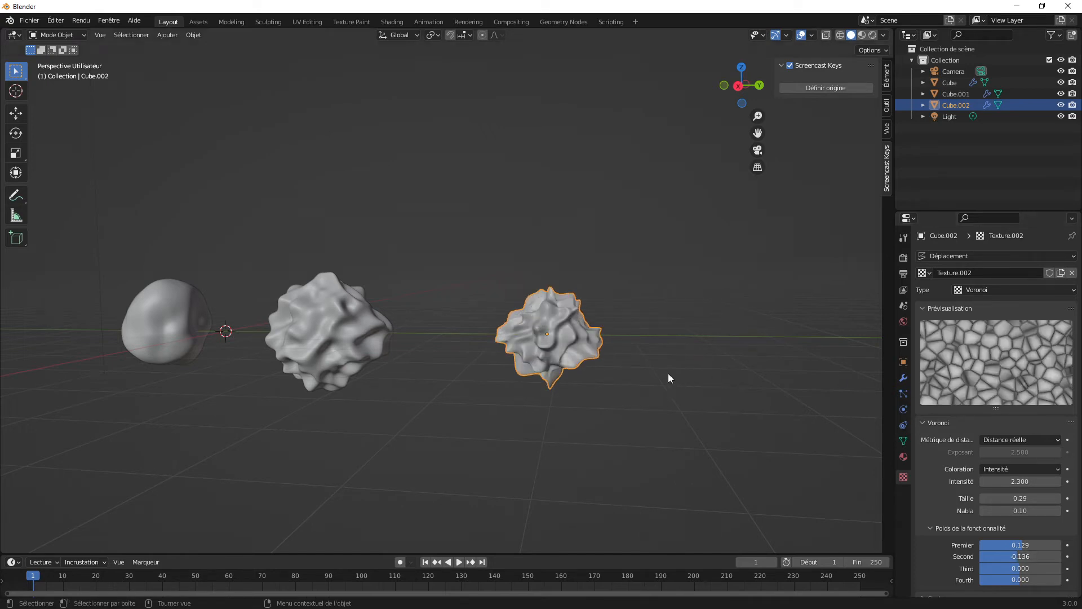
pyautogui.moveTo(668, 373); pyautogui.dragTo(885, 362, button='middle')
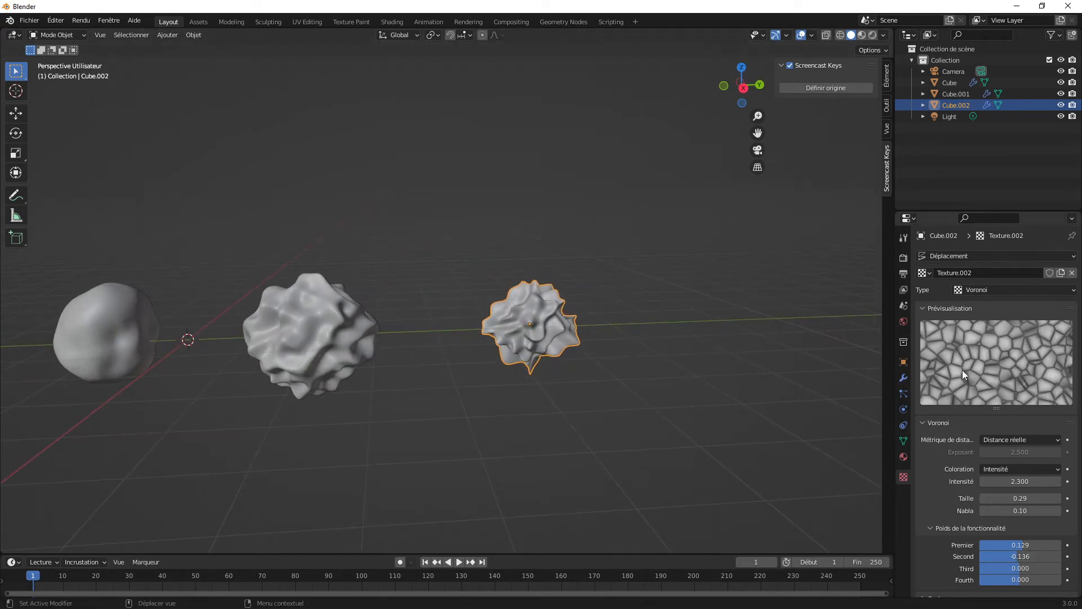
# Step: Raise the intensity of the duplicate's Voronoi texture to 10.000
pyautogui.moveTo(562, 362); pyautogui.dragTo(567, 337, button='middle')
pyautogui.scroll(1, 566, 337)
pyautogui.moveTo(1000, 481); pyautogui.dragTo(1081, 481)
# Step: Review the duplicate's texture settings and lower its Displace modifier's strength (Force) to 0.300
pyautogui.click(904, 377)
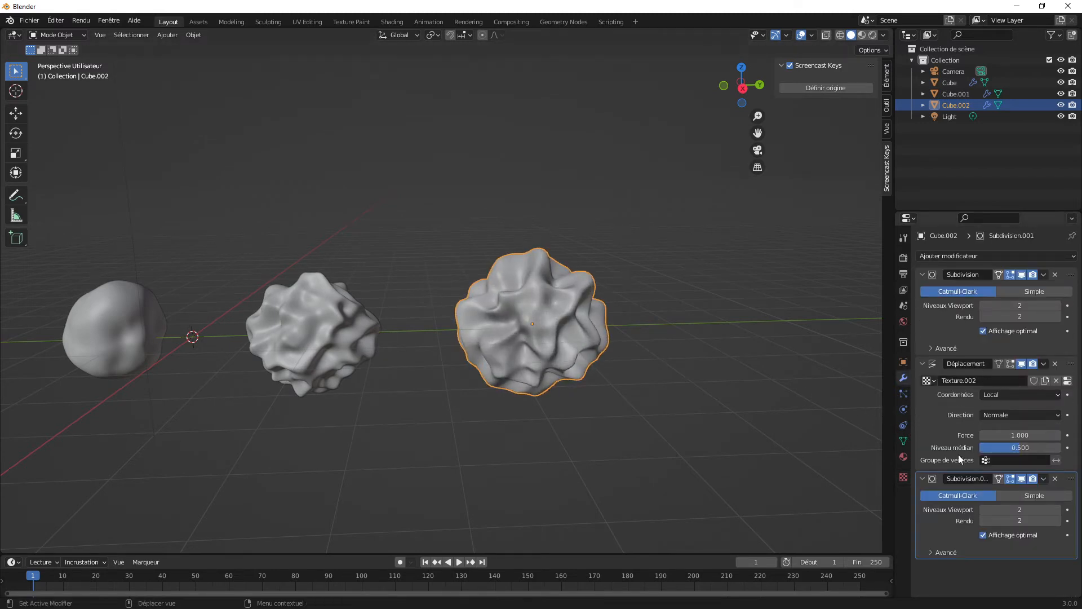
pyautogui.click(903, 477)
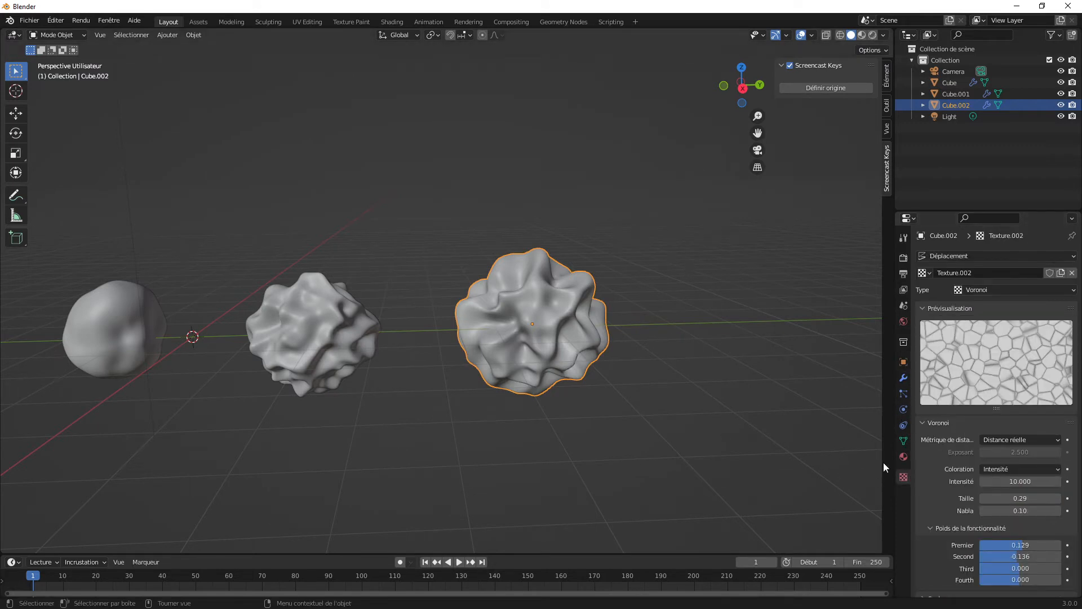
pyautogui.click(903, 377)
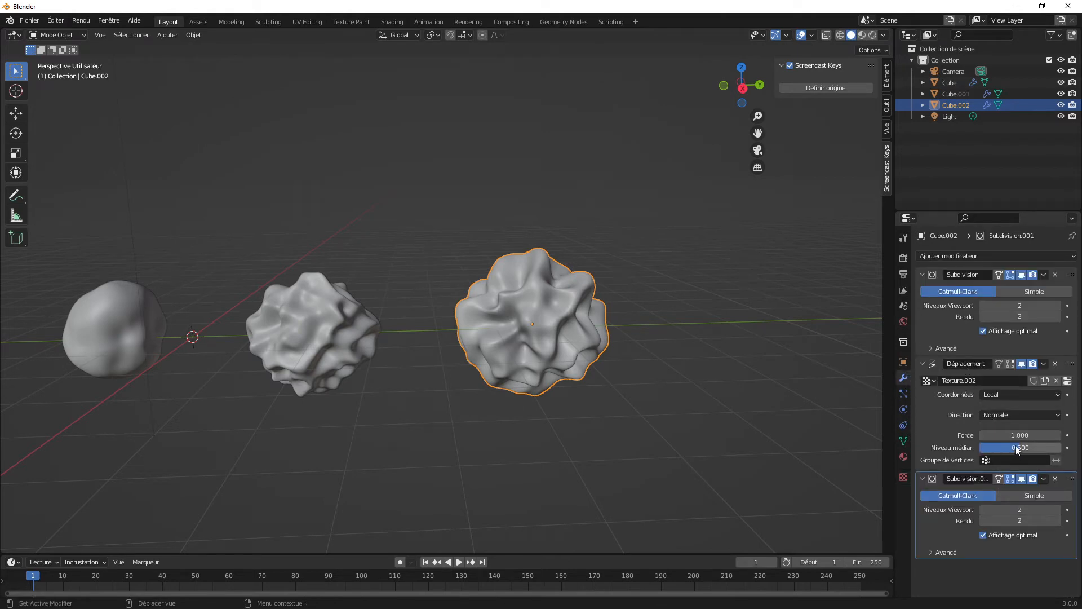
pyautogui.moveTo(1018, 435); pyautogui.dragTo(981, 435)
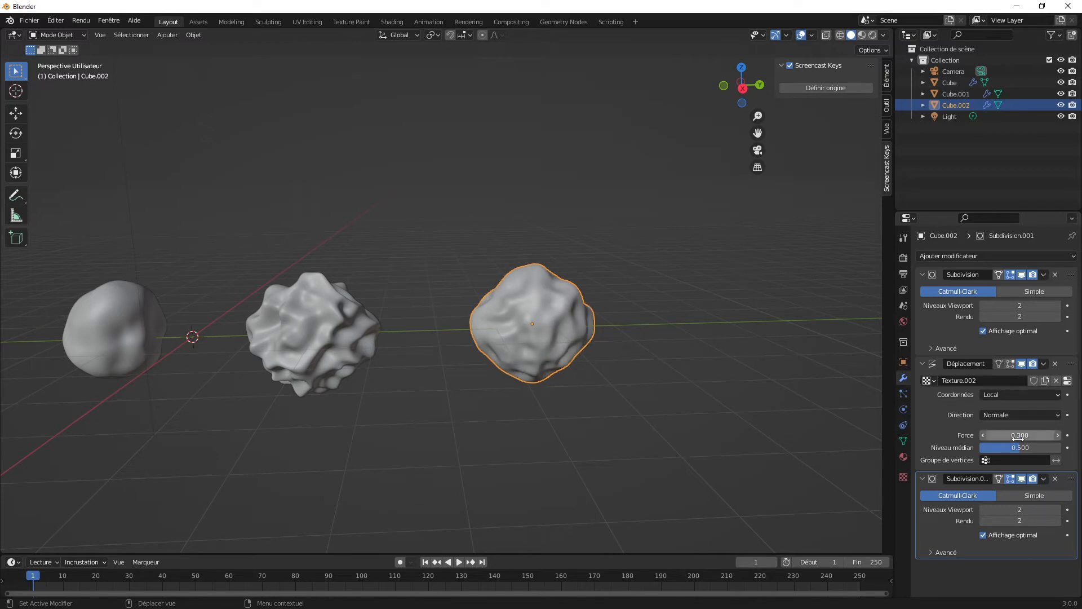
# Step: Duplicate the selected Voronoi-displaced cube and place the copy farther out along the global Y axis
pyautogui.click(732, 410)
pyautogui.click(552, 349)
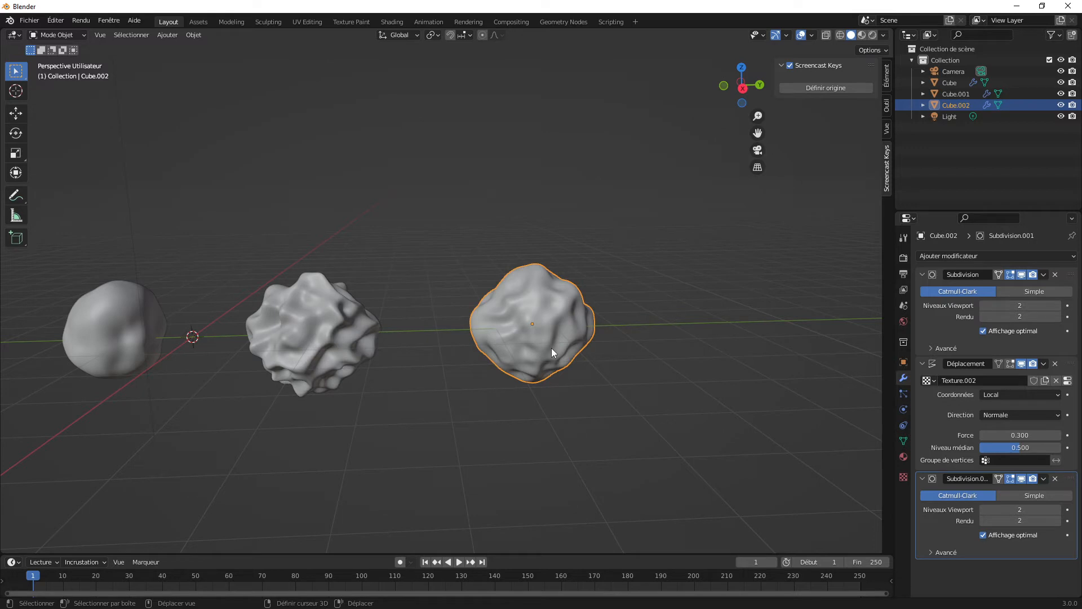
pyautogui.hotkey('shift', 'd')
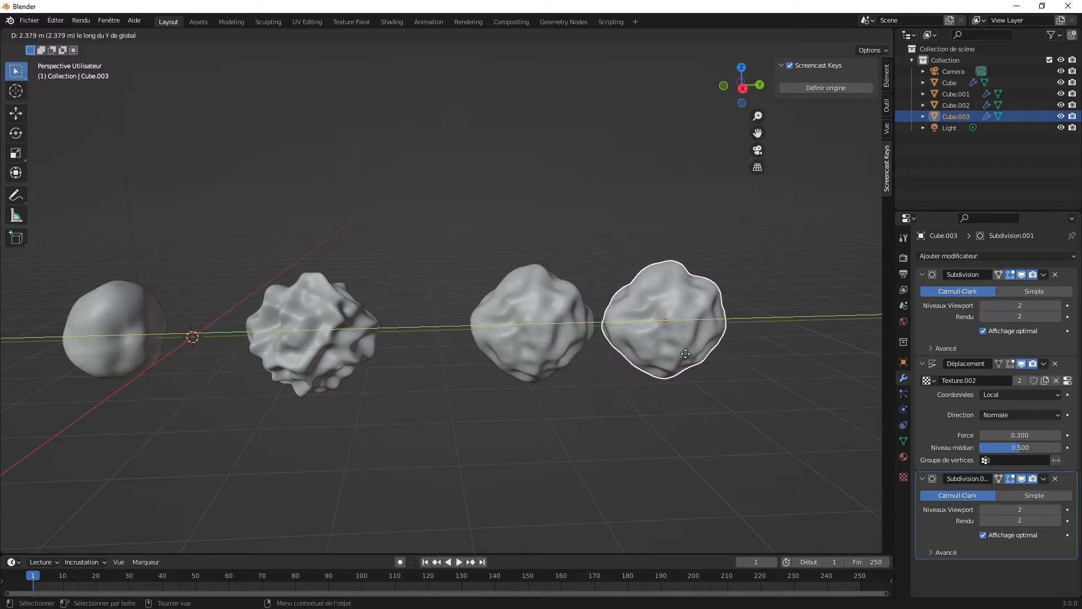
pyautogui.click(751, 356)
pyautogui.keyDown('shift'); pyautogui.moveTo(798, 380); pyautogui.dragTo(729, 398, button='middle'); pyautogui.keyUp('shift')
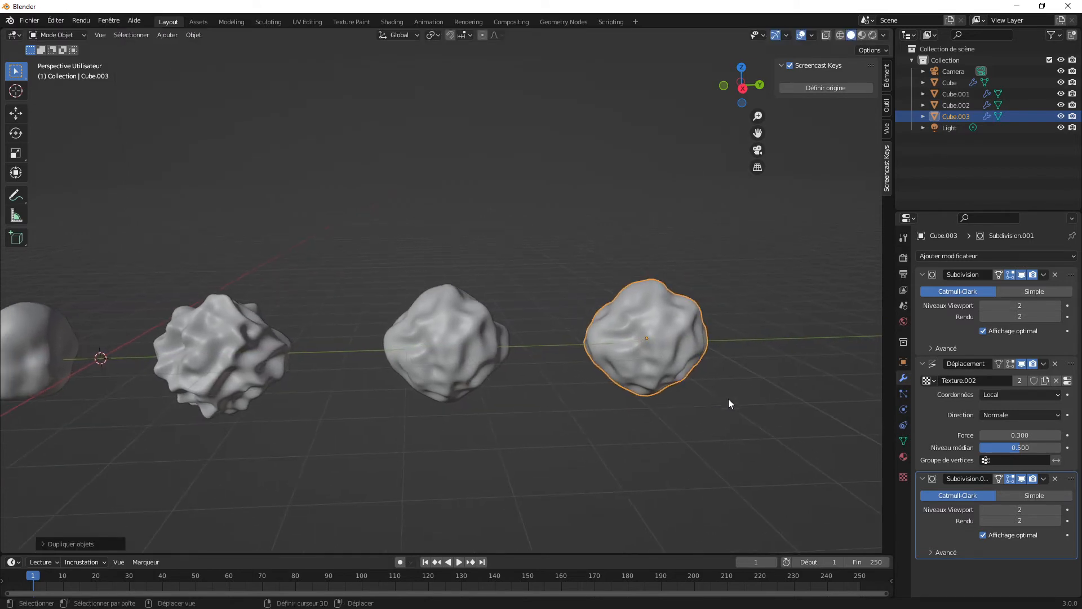
# Step: Open the texture settings used by the new duplicate's Displace modifier
pyautogui.click(903, 456)
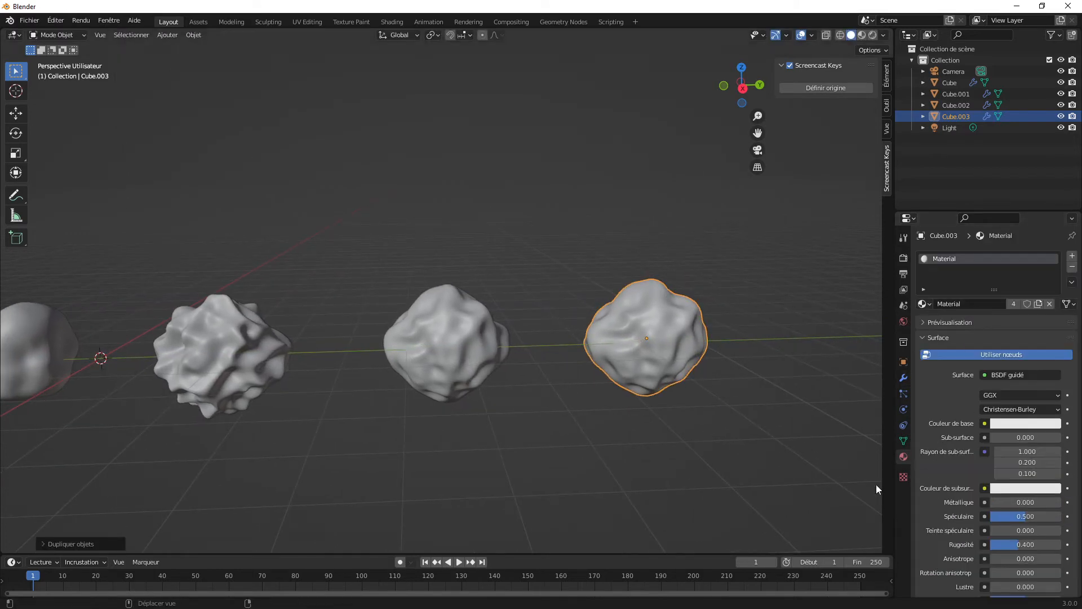
pyautogui.click(905, 477)
pyautogui.click(898, 457)
pyautogui.click(904, 478)
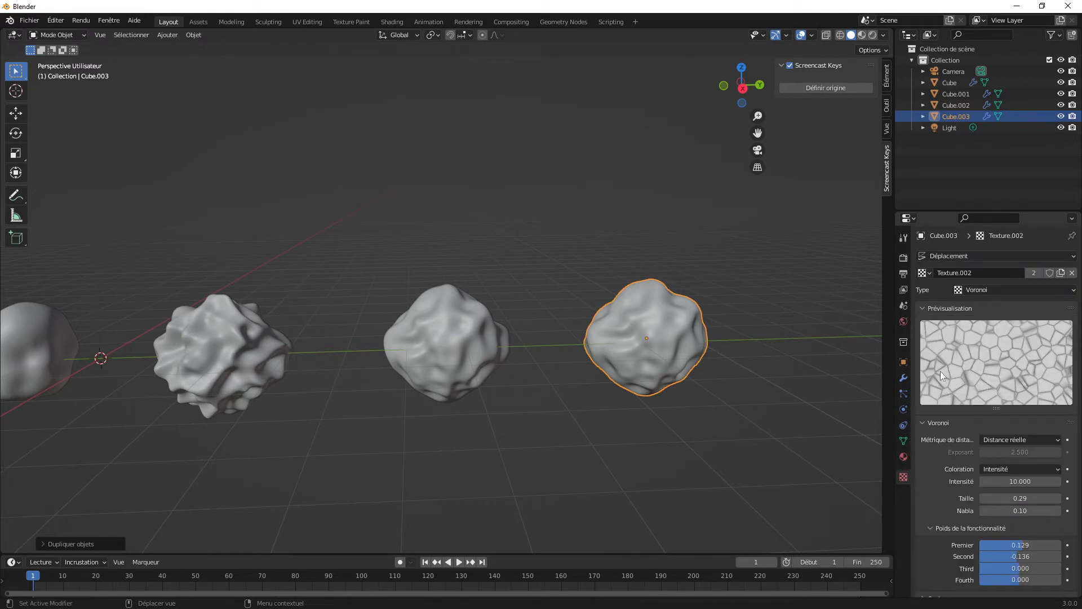
pyautogui.click(1005, 288)
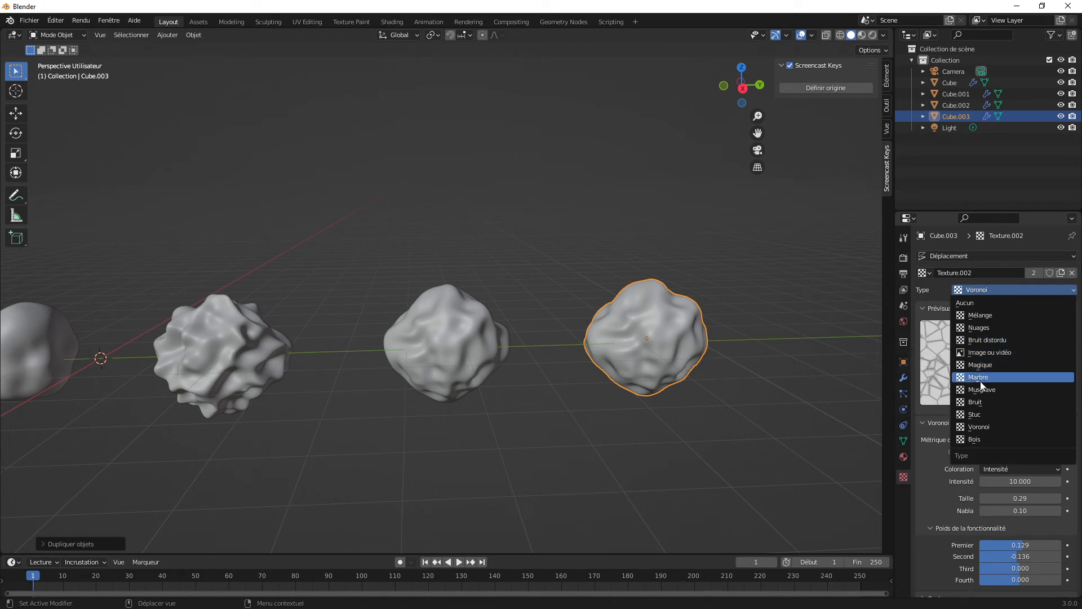
pyautogui.click(977, 403)
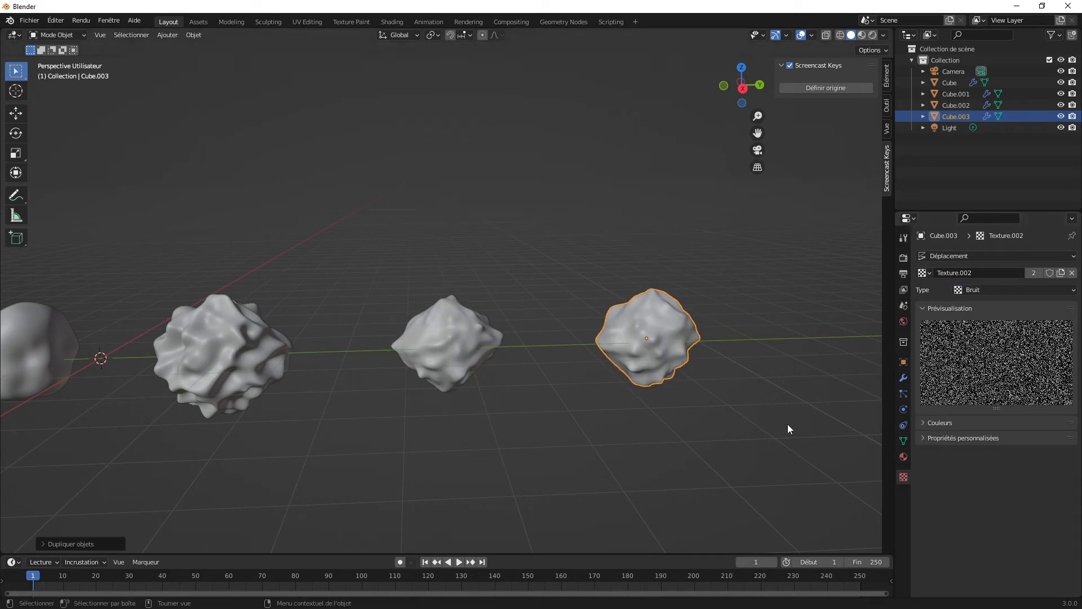
pyautogui.hotkey('ctrl', 'z')
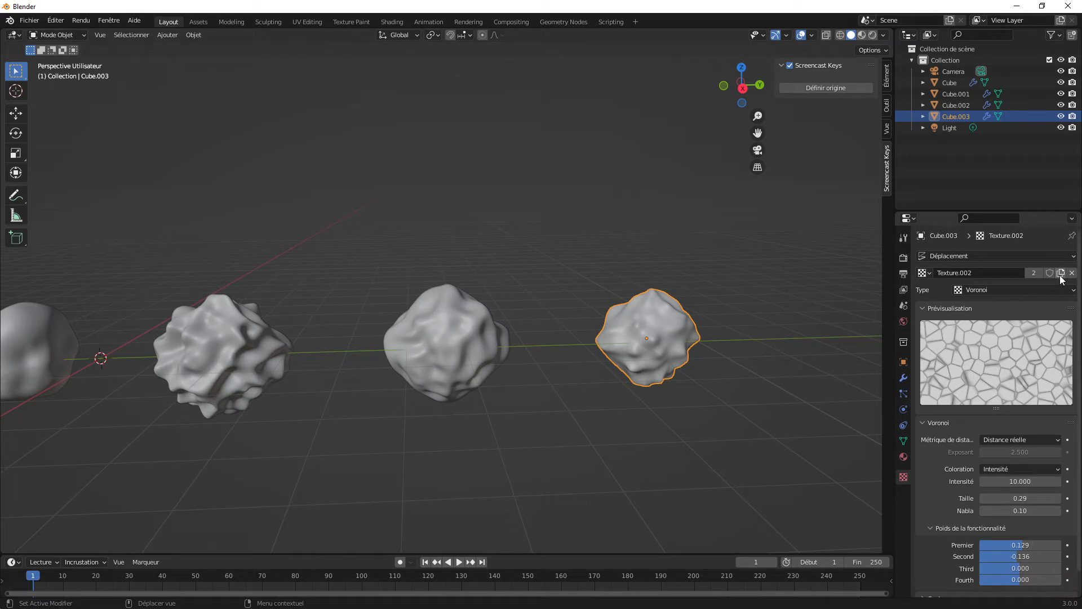
# Step: Make the new duplicate's texture an independent copy and set its type to Noise (Bruit)
pyautogui.click(1060, 272)
pyautogui.click(1004, 291)
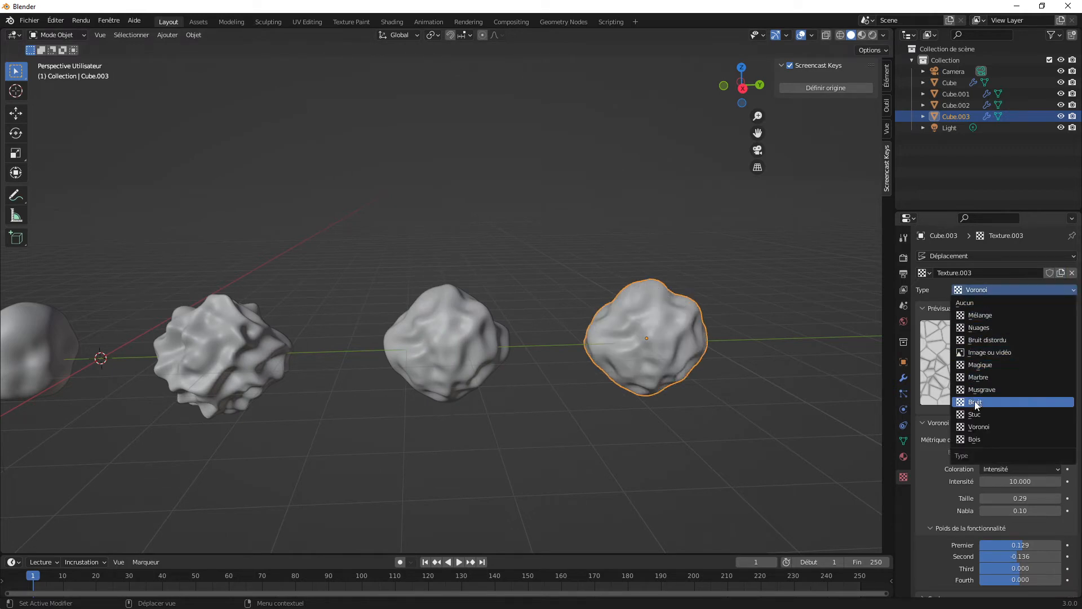
pyautogui.click(978, 402)
pyautogui.moveTo(800, 390); pyautogui.dragTo(776, 392, button='middle')
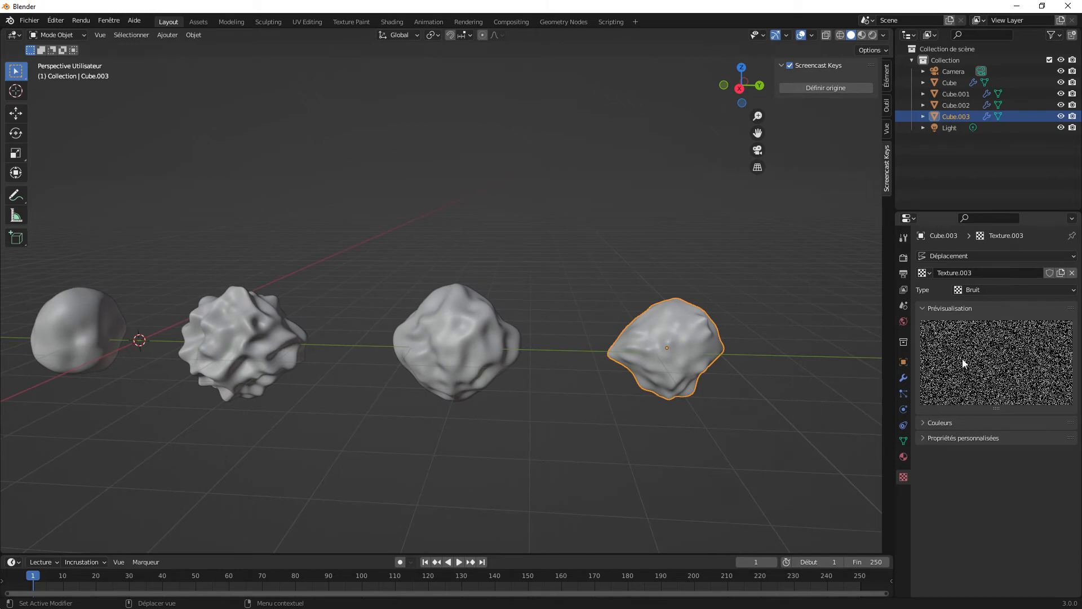
# Step: Adjust the Noise texture's colours to Multiply R 1.610, G 2.000, brightness (Luminosité) 1.040 and contrast (Contraste) 0.990
pyautogui.click(924, 422)
pyautogui.moveTo(1009, 452); pyautogui.dragTo(1019, 490)
pyautogui.click(752, 419)
pyautogui.moveTo(536, 448); pyautogui.dragTo(722, 422, button='middle')
pyautogui.moveTo(999, 504); pyautogui.dragTo(995, 504)
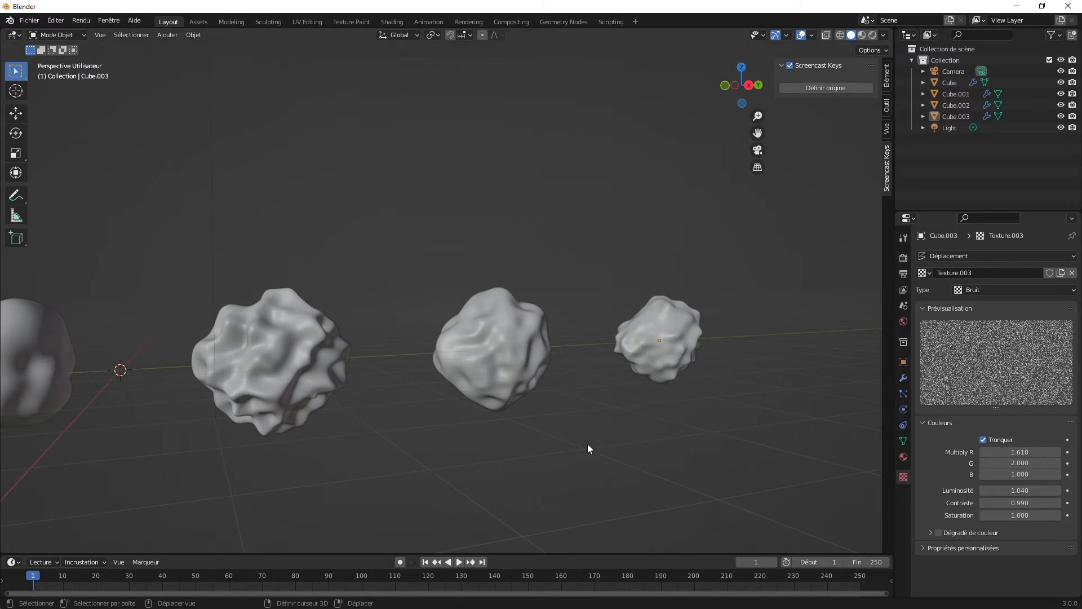
# Step: Enter Edit Mode on the Voronoi-displaced Cube.002, select its top vertex and enable proportional editing
pyautogui.moveTo(587, 446); pyautogui.dragTo(679, 417, button='middle')
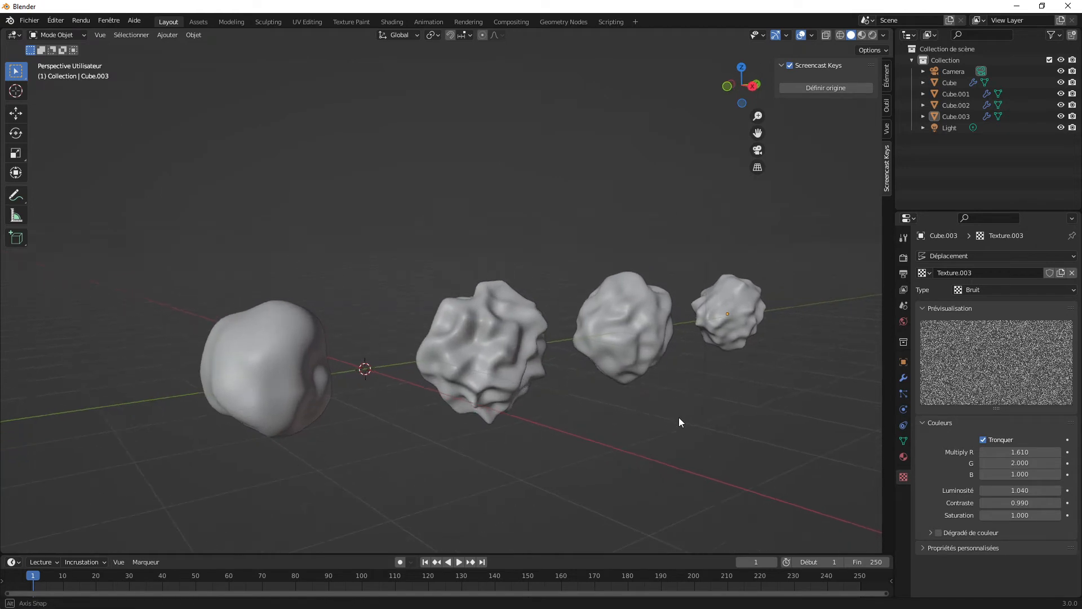
pyautogui.click(611, 316)
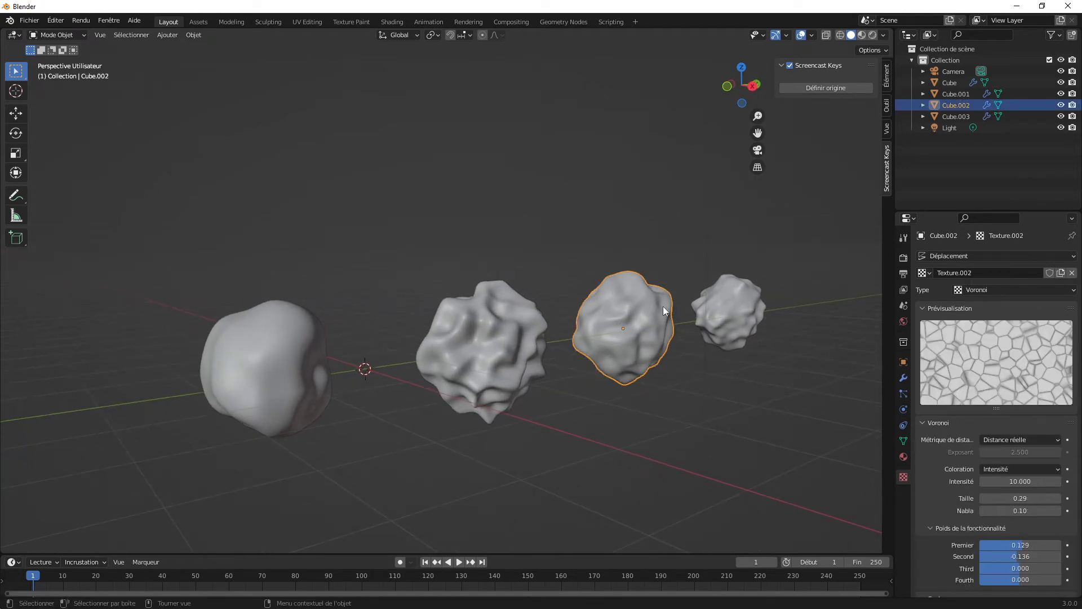
pyautogui.press('Tab')
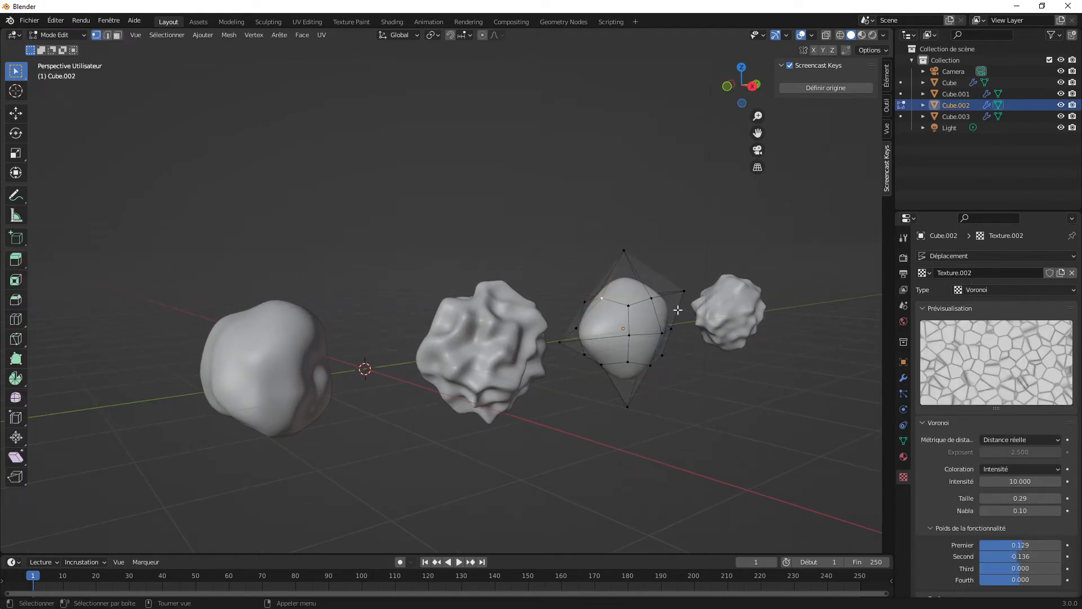
pyautogui.click(635, 259)
pyautogui.click(483, 36)
# Step: Try moving Cube.002's top vertex with different proportional editing radii, undo the move and return to Object Mode
pyautogui.press('g')
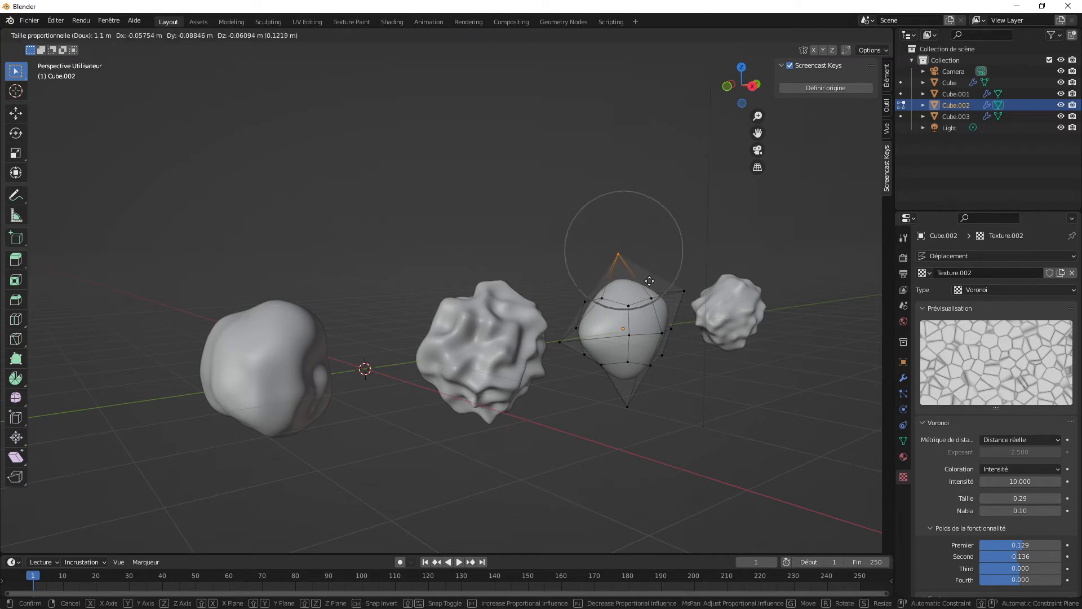
pyautogui.scroll(7, 654, 281)
pyautogui.scroll(-13, 654, 281)
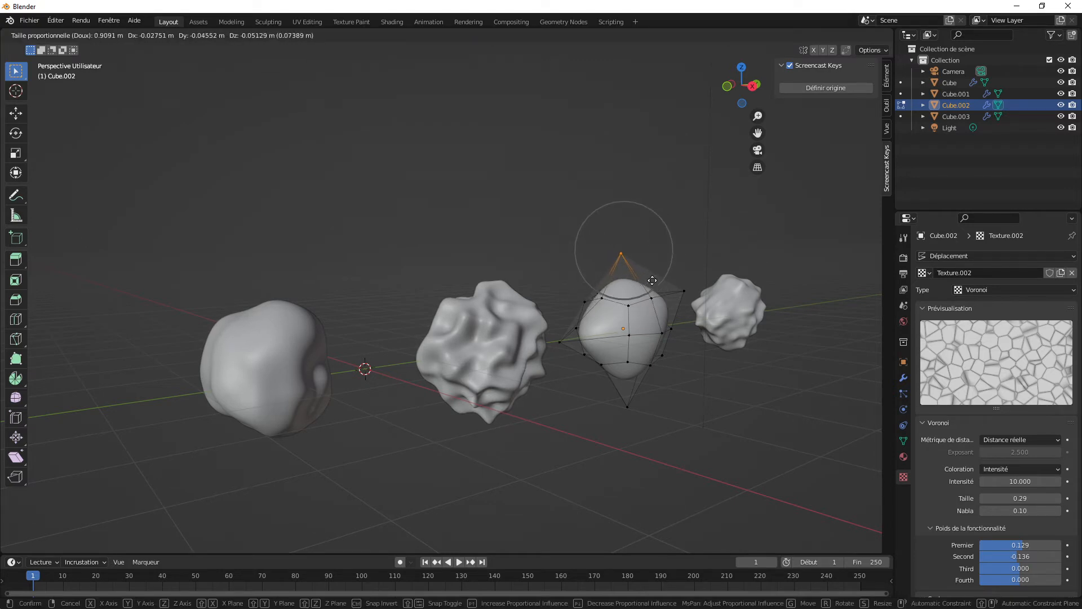
pyautogui.scroll(-7, 654, 282)
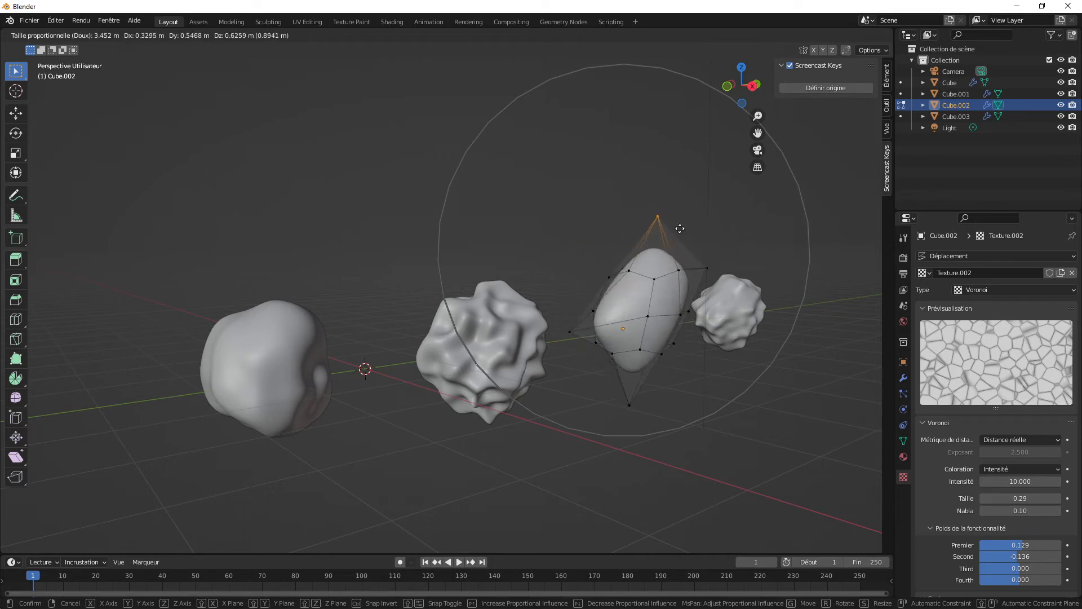
pyautogui.scroll(9, 642, 282)
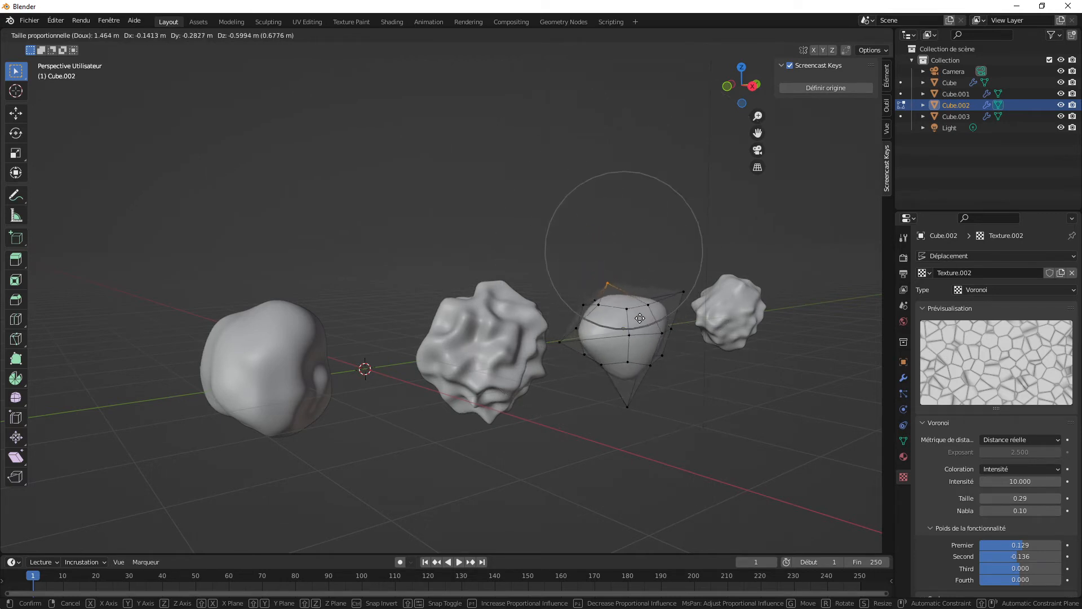
pyautogui.scroll(5, 646, 307)
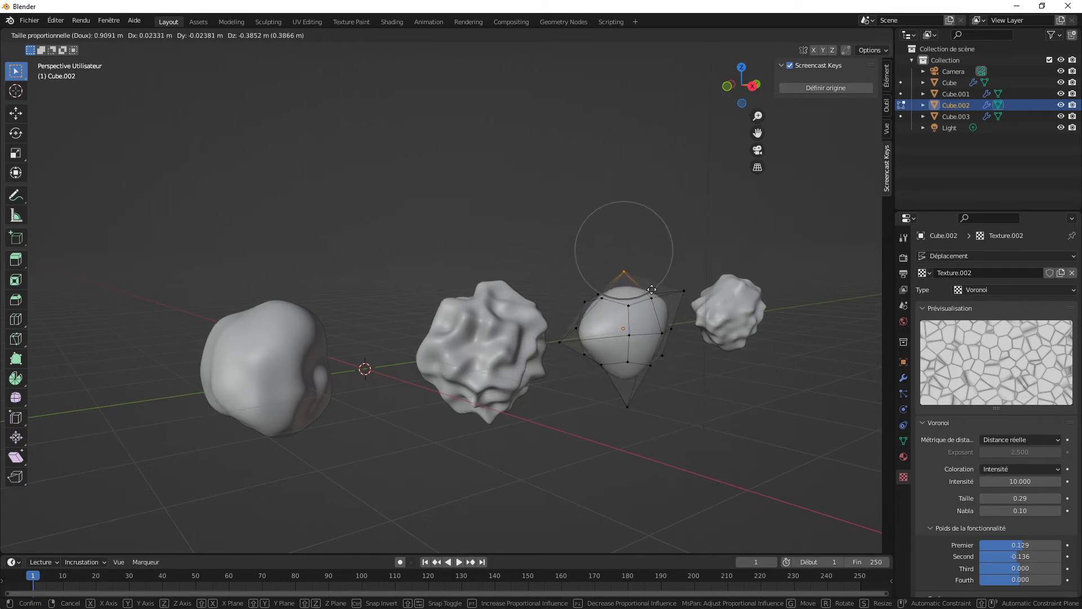
pyautogui.click(620, 102)
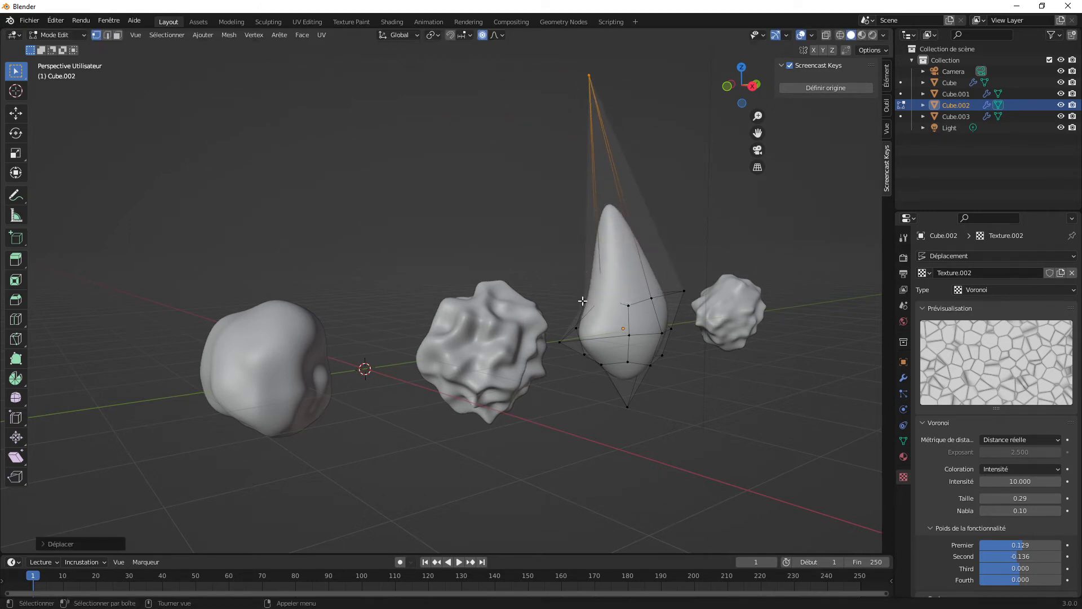
pyautogui.hotkey('ctrl', 'z')
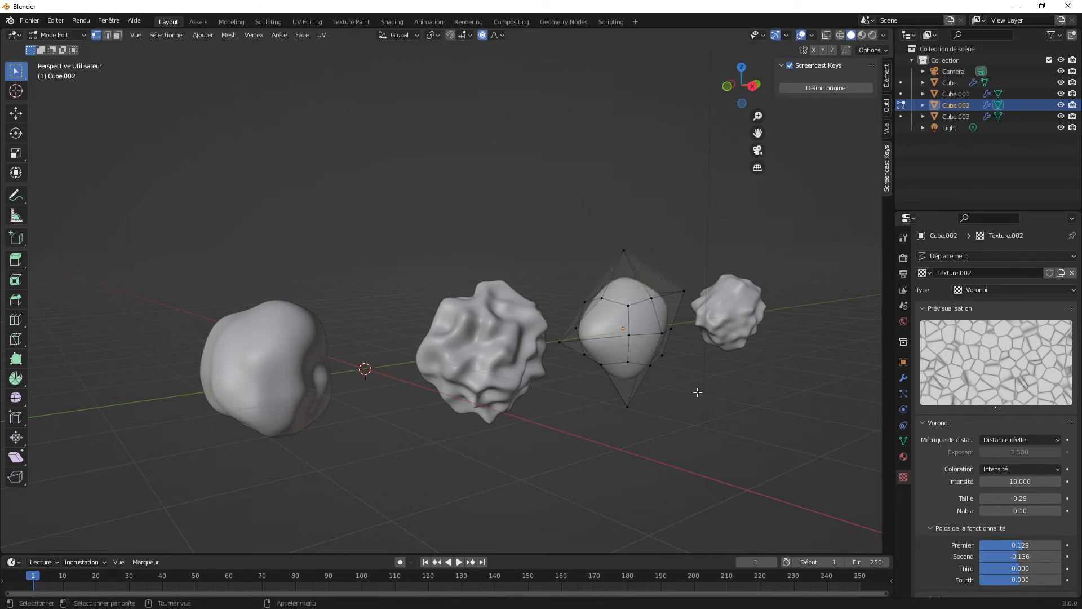
pyautogui.click(71, 34)
pyautogui.click(78, 47)
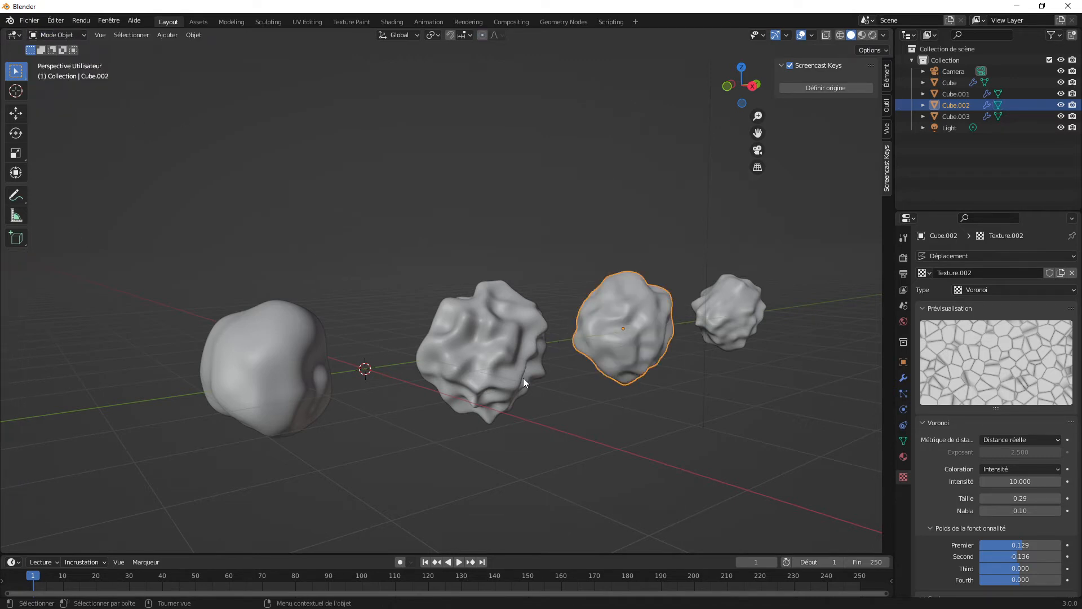
# Step: Select the original smooth Cube and display the scene with rendered viewport shading
pyautogui.click(442, 350)
pyautogui.click(489, 442)
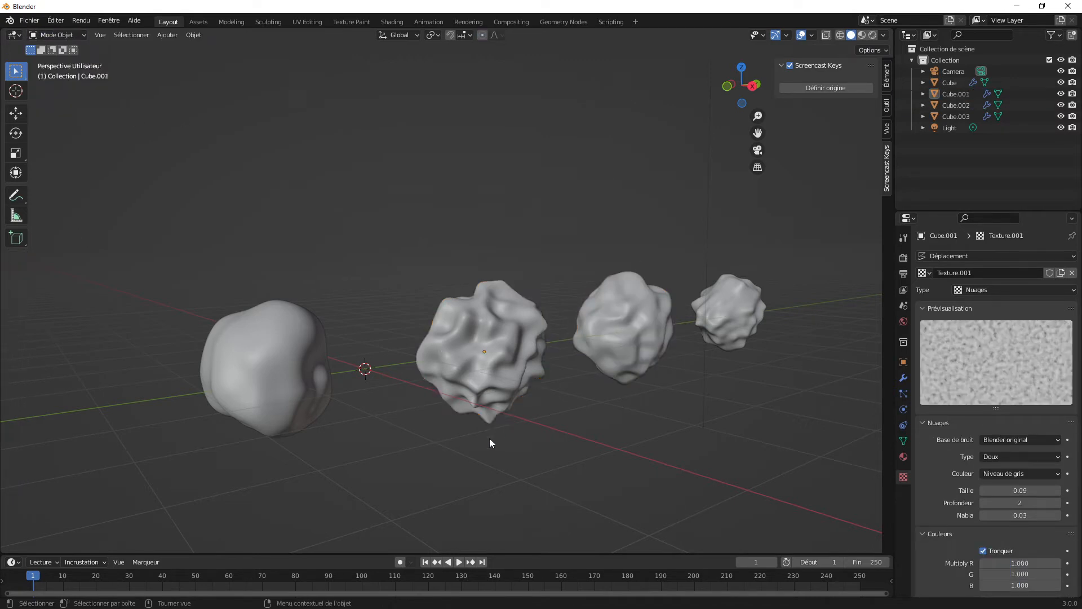
pyautogui.moveTo(490, 439); pyautogui.dragTo(582, 431, button='middle')
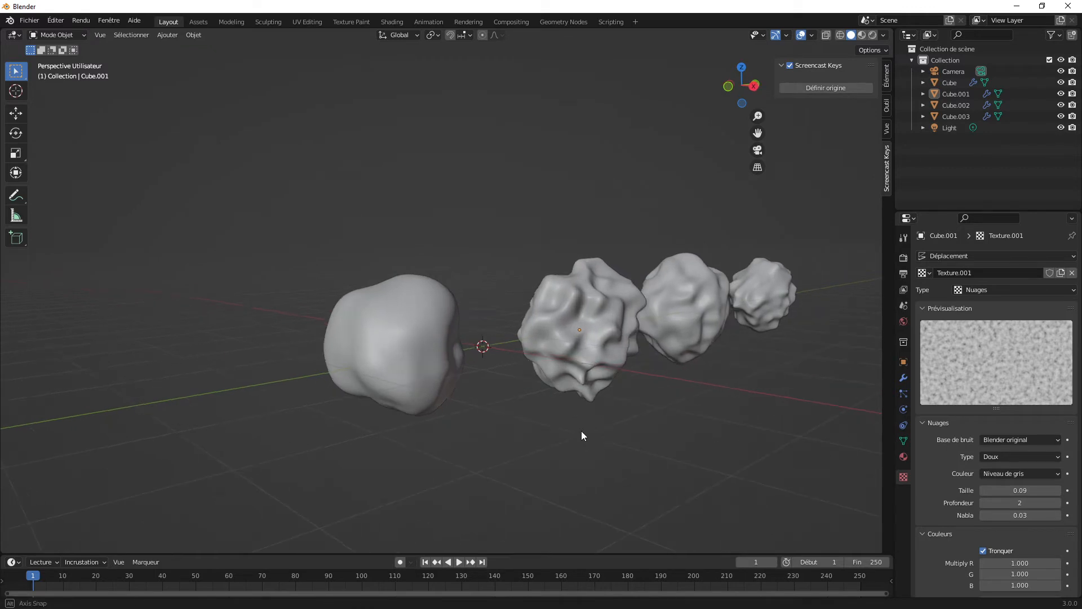
pyautogui.click(385, 350)
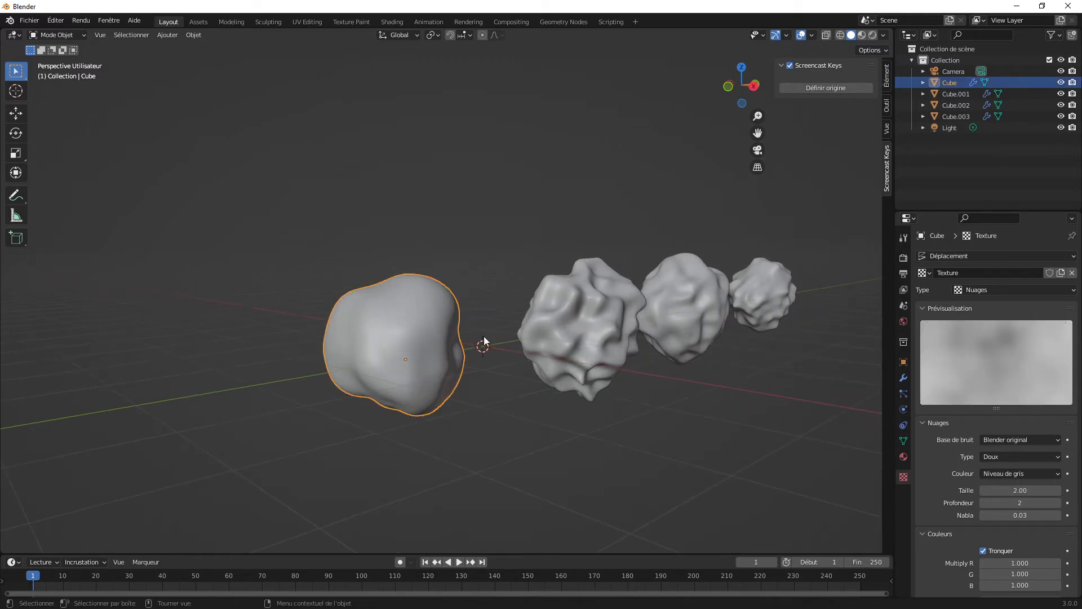
pyautogui.click(874, 35)
pyautogui.moveTo(673, 238); pyautogui.dragTo(593, 233, button='middle')
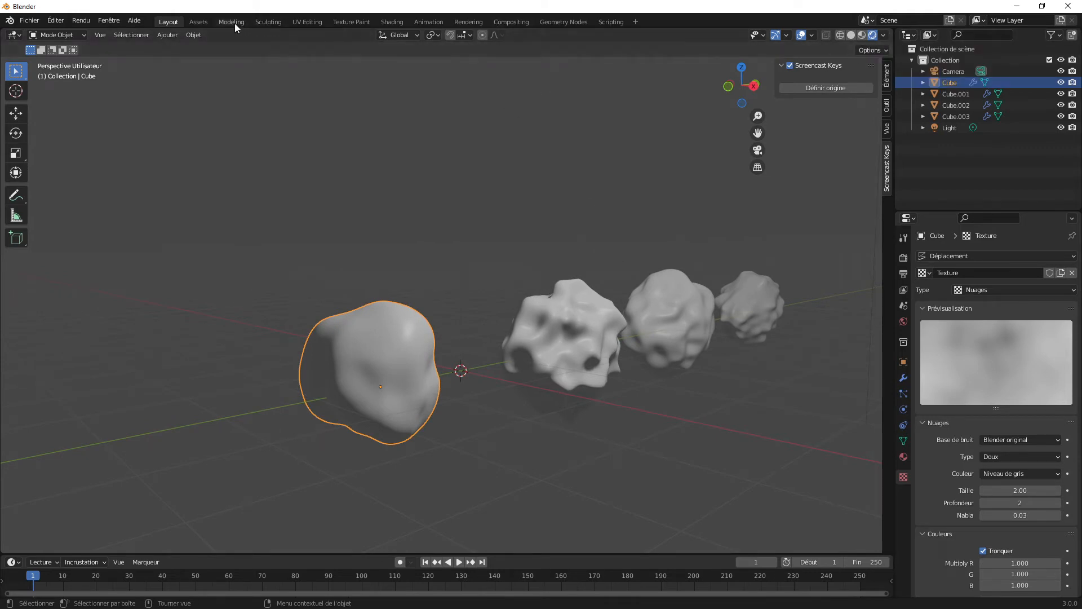
# Step: Switch to the Shading workspace, frame the four shapes and set its viewport to rendered shading
pyautogui.click(394, 22)
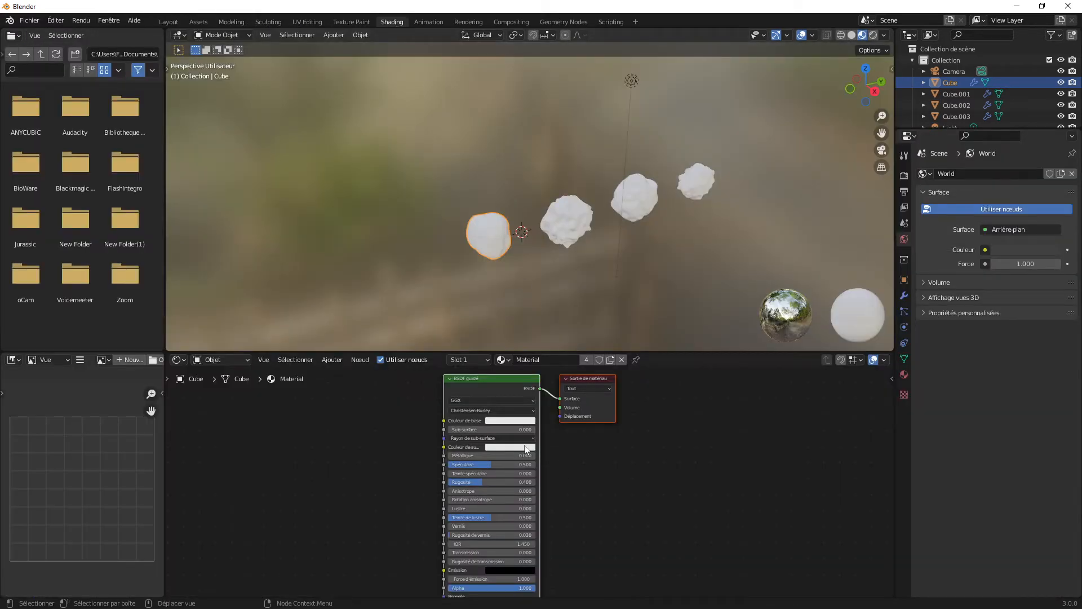
pyautogui.scroll(5, 561, 231)
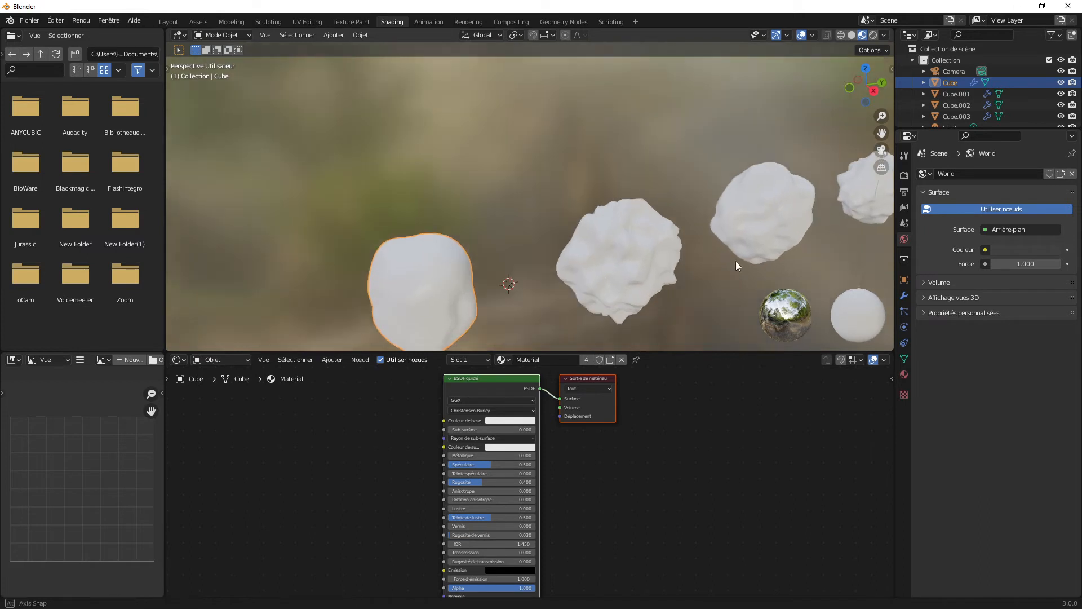
pyautogui.keyDown('shift'); pyautogui.moveTo(675, 232); pyautogui.dragTo(679, 229, button='middle'); pyautogui.keyUp('shift')
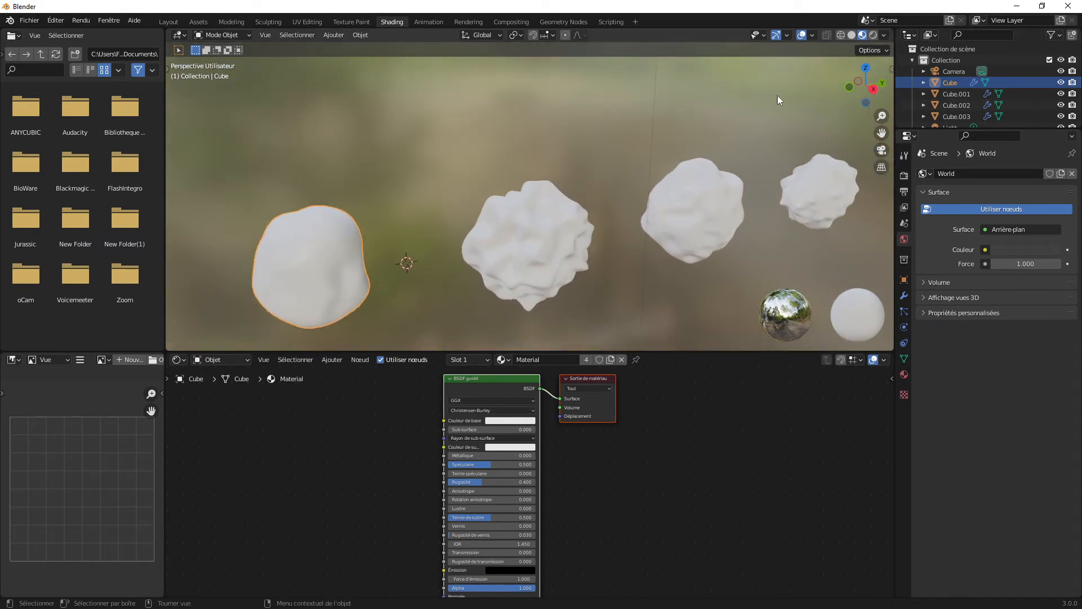
pyautogui.click(872, 35)
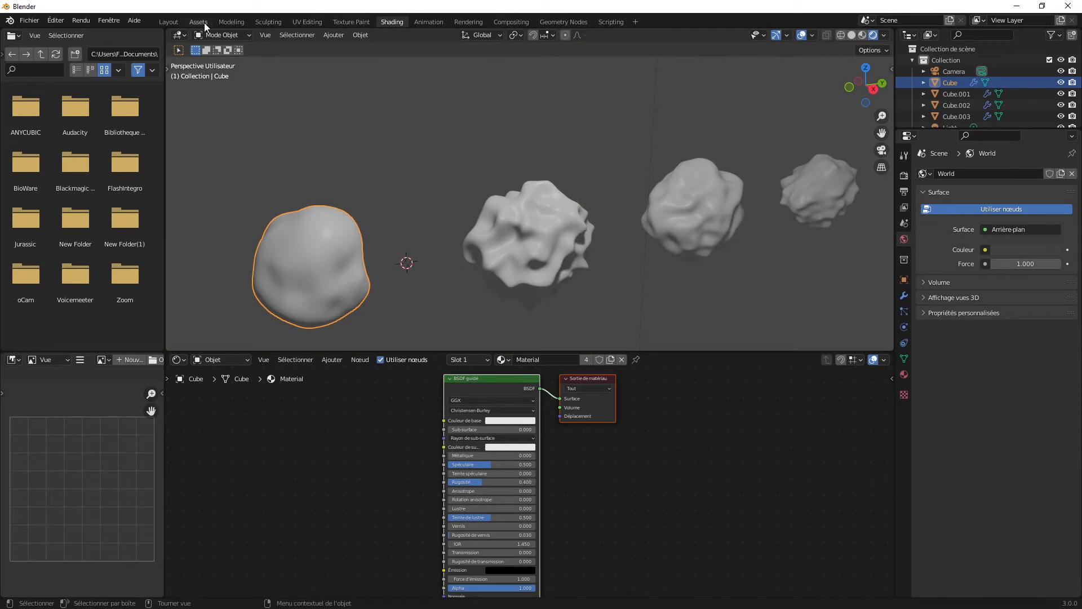
pyautogui.click(171, 22)
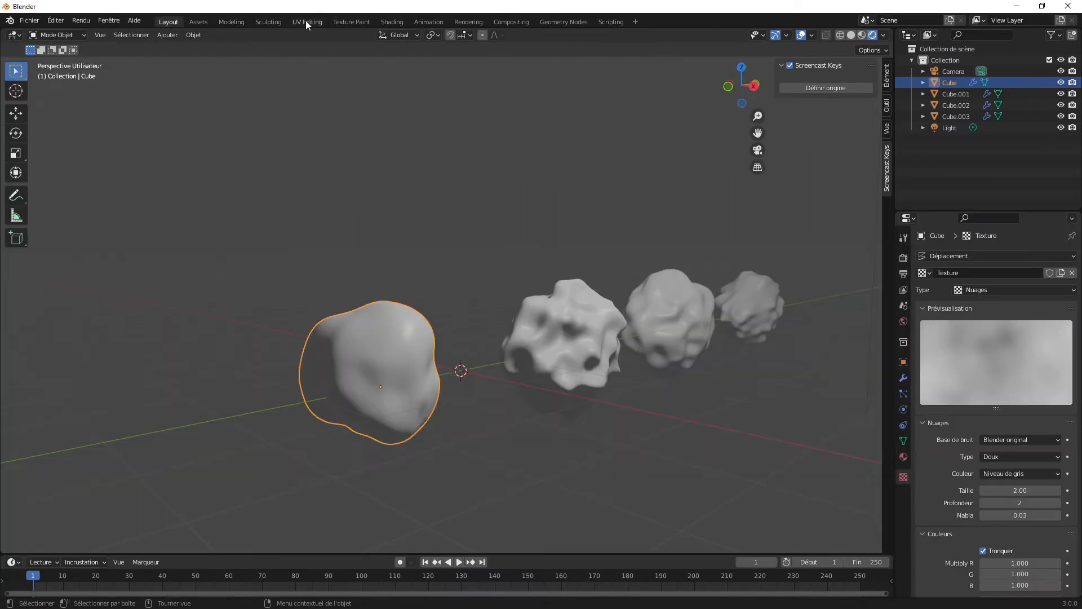
pyautogui.click(352, 22)
pyautogui.click(391, 22)
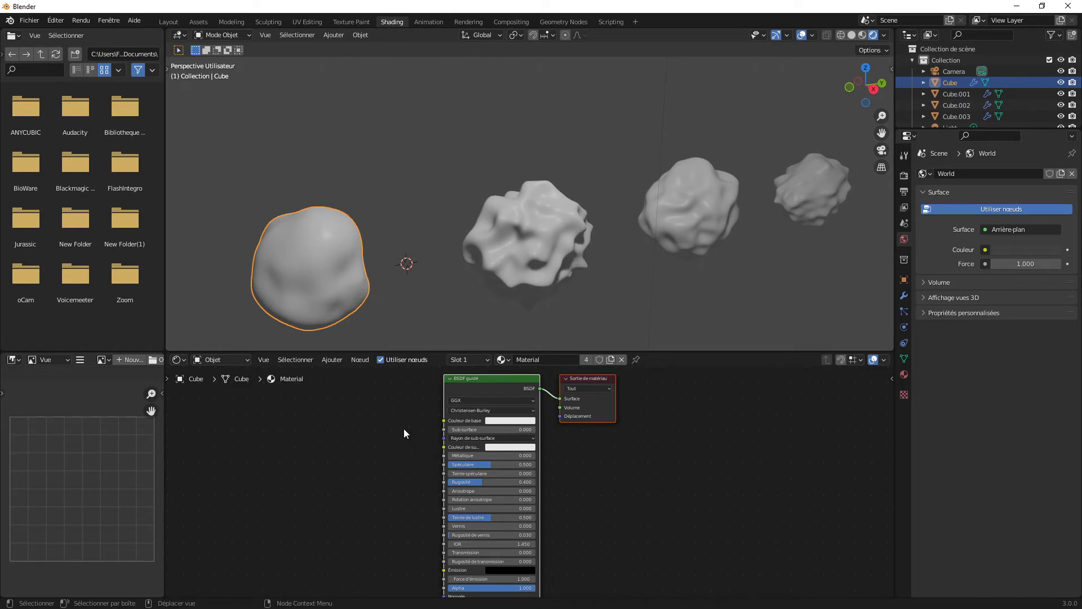
# Step: Spread out the Principled BSDF (BSDF guidé) and Material Output (Sortie de matériau) nodes in the shader editor
pyautogui.moveTo(404, 430); pyautogui.dragTo(562, 436, button='middle')
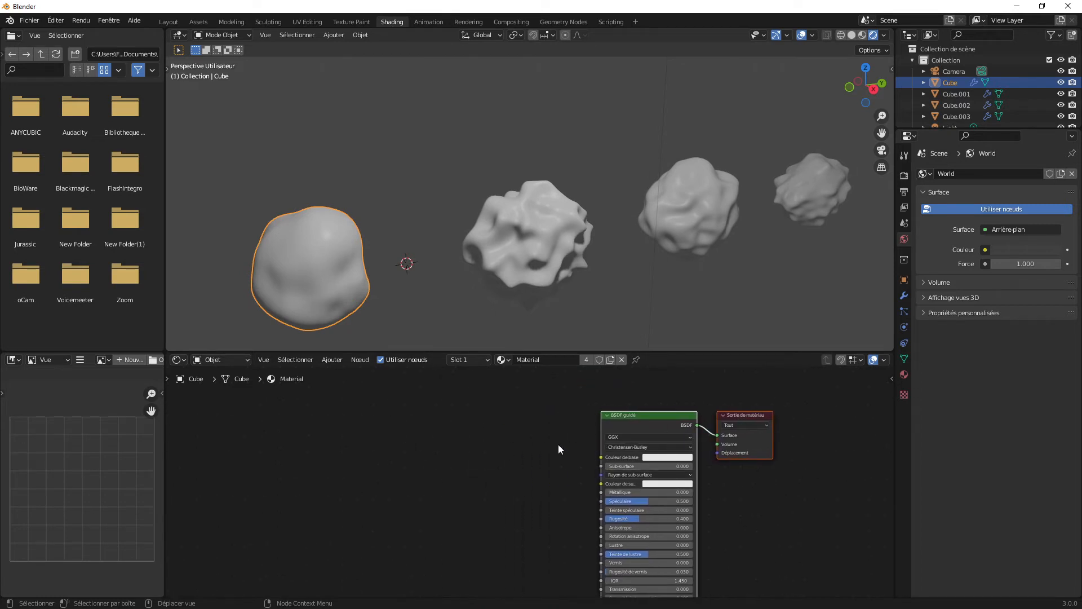
pyautogui.moveTo(649, 416); pyautogui.dragTo(596, 392)
pyautogui.click(591, 420)
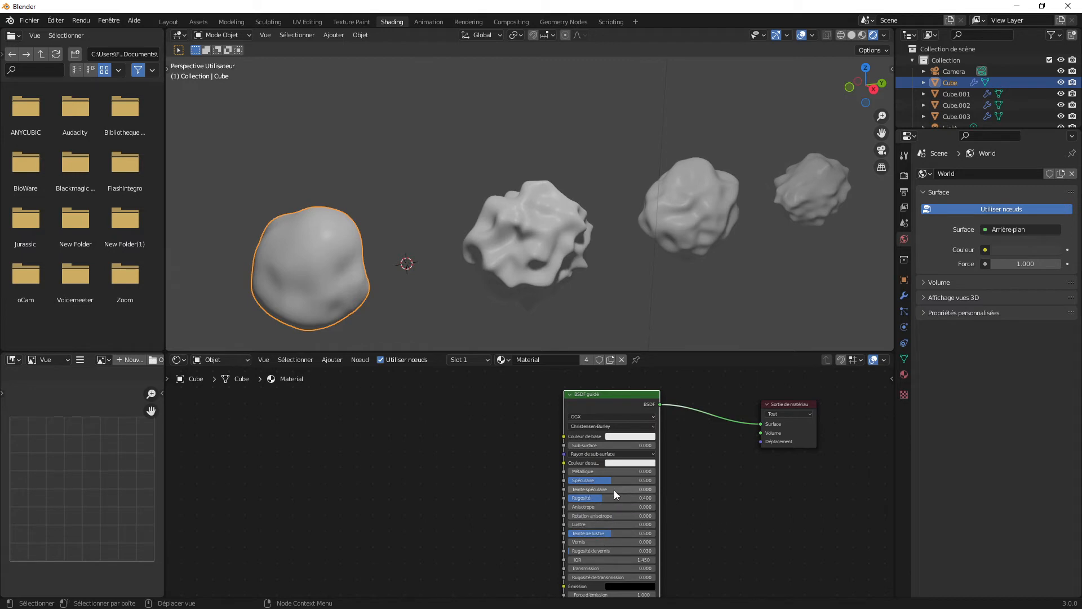
pyautogui.moveTo(786, 401)
pyautogui.mouseDown()
pyautogui.moveTo(824, 402)
pyautogui.moveTo(798, 403)
pyautogui.mouseUp()
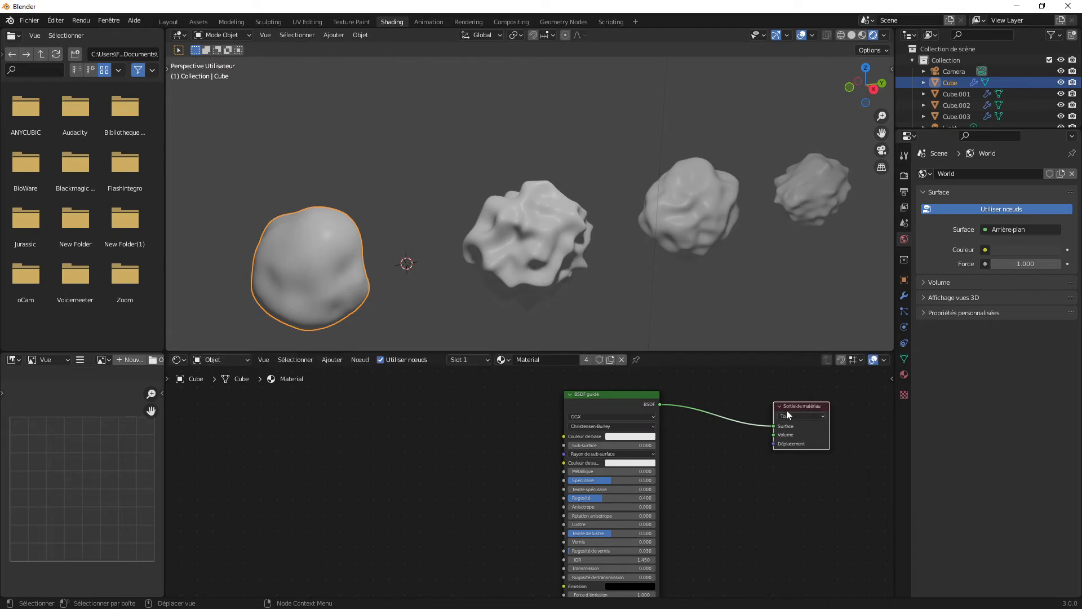
# Step: Move the BSDF guidé node nearer to the material output, making room before it, and bring the smooth Cube closer in view
pyautogui.moveTo(627, 397); pyautogui.dragTo(619, 396)
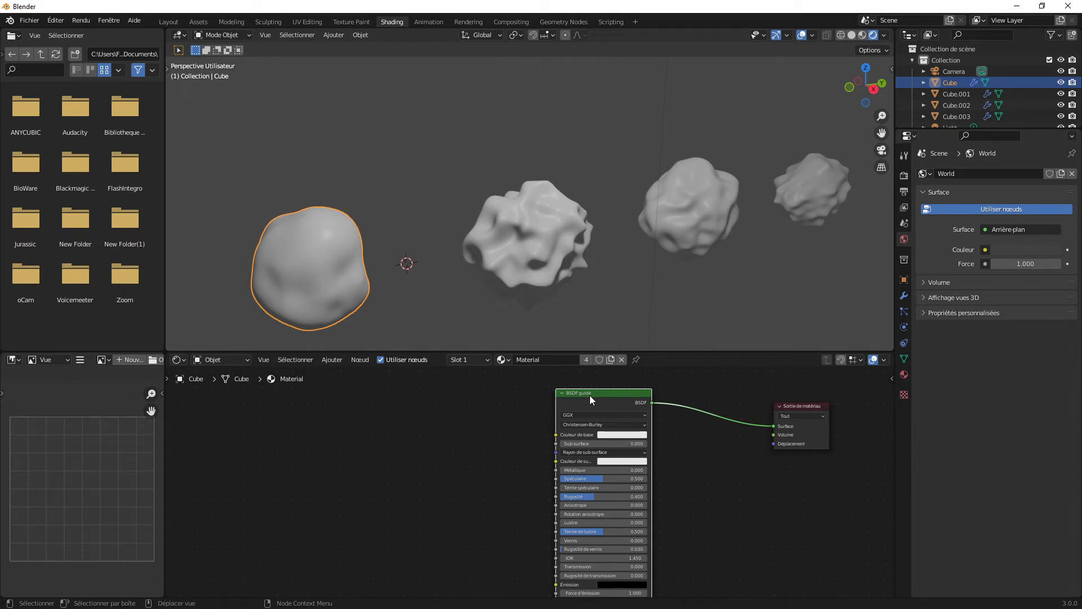
pyautogui.moveTo(590, 399); pyautogui.dragTo(644, 401)
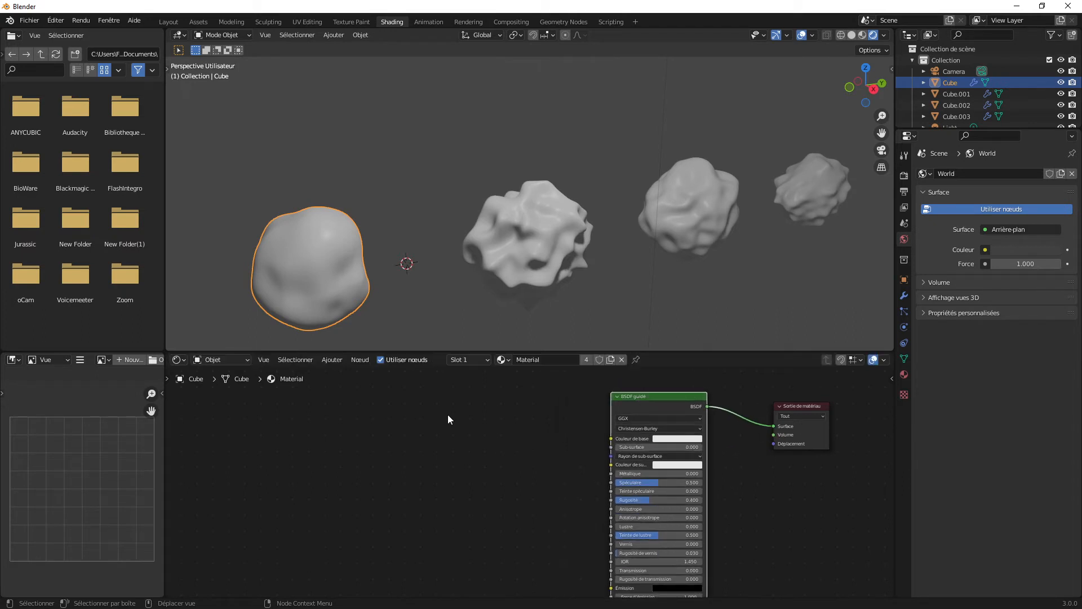
pyautogui.moveTo(420, 338); pyautogui.dragTo(607, 239, button='middle')
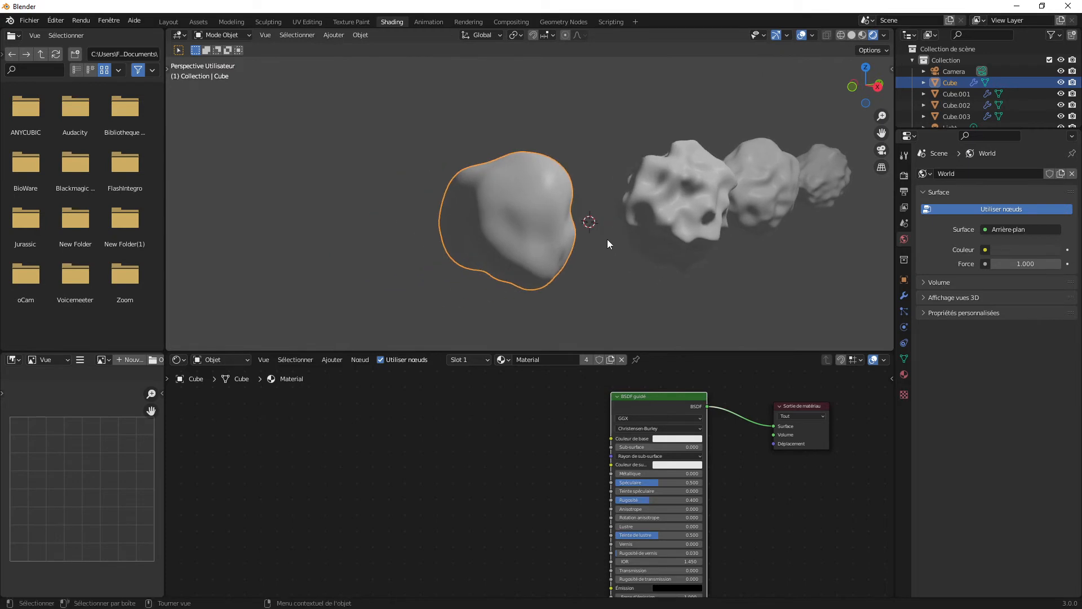
pyautogui.scroll(2, 620, 240)
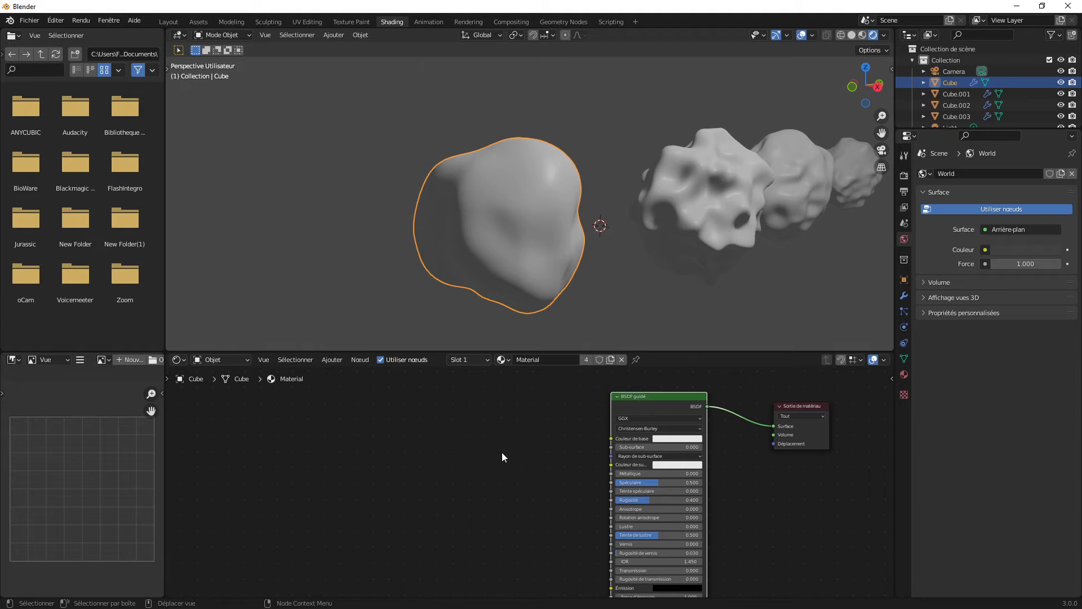
pyautogui.hotkey('shift', 'a')
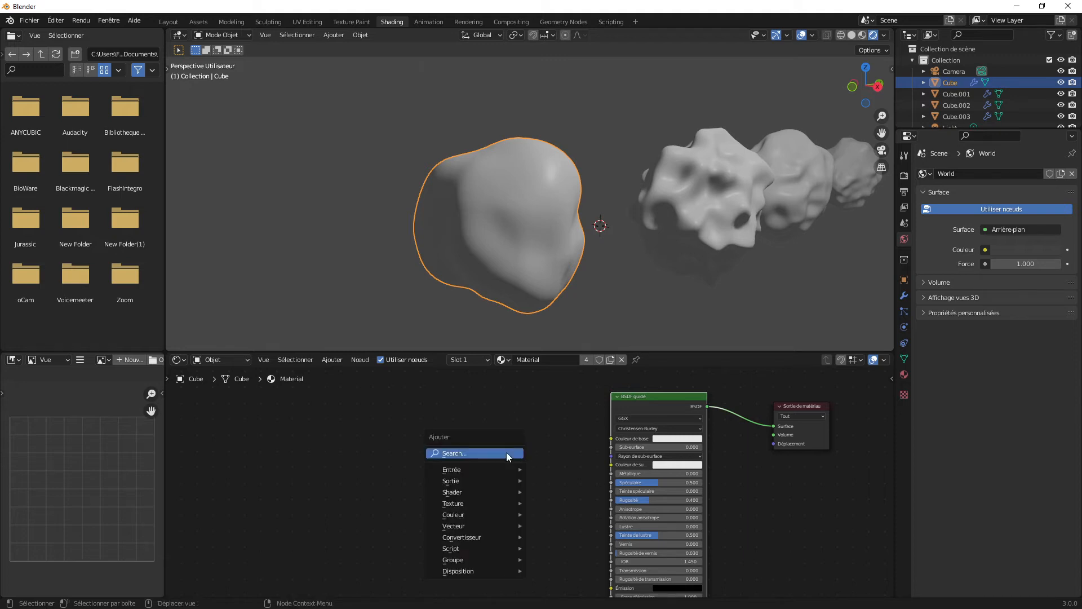
pyautogui.click(332, 359)
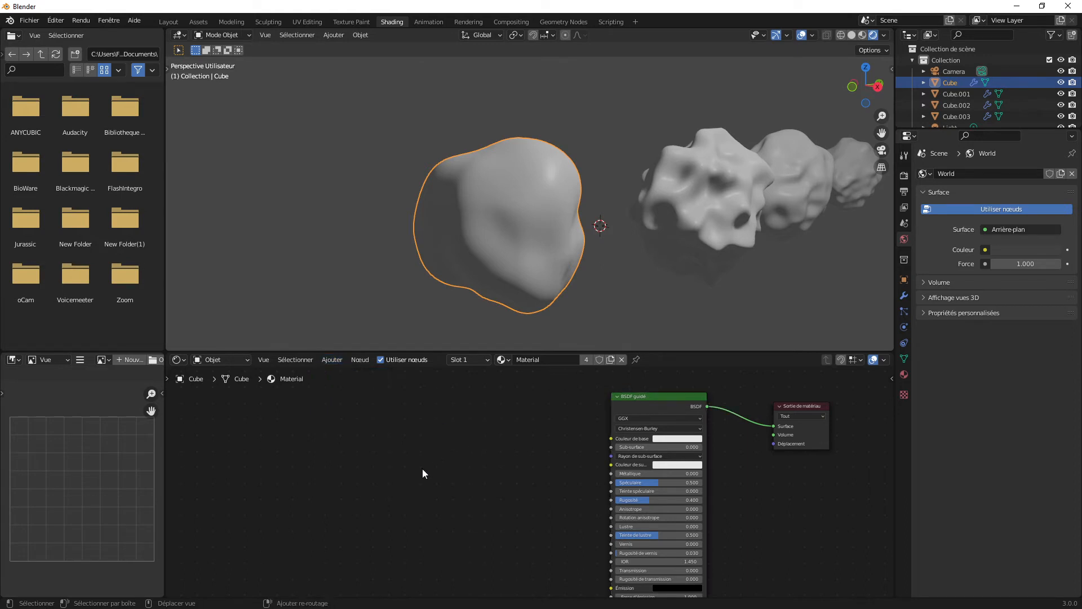
pyautogui.hotkey('shift', 'a')
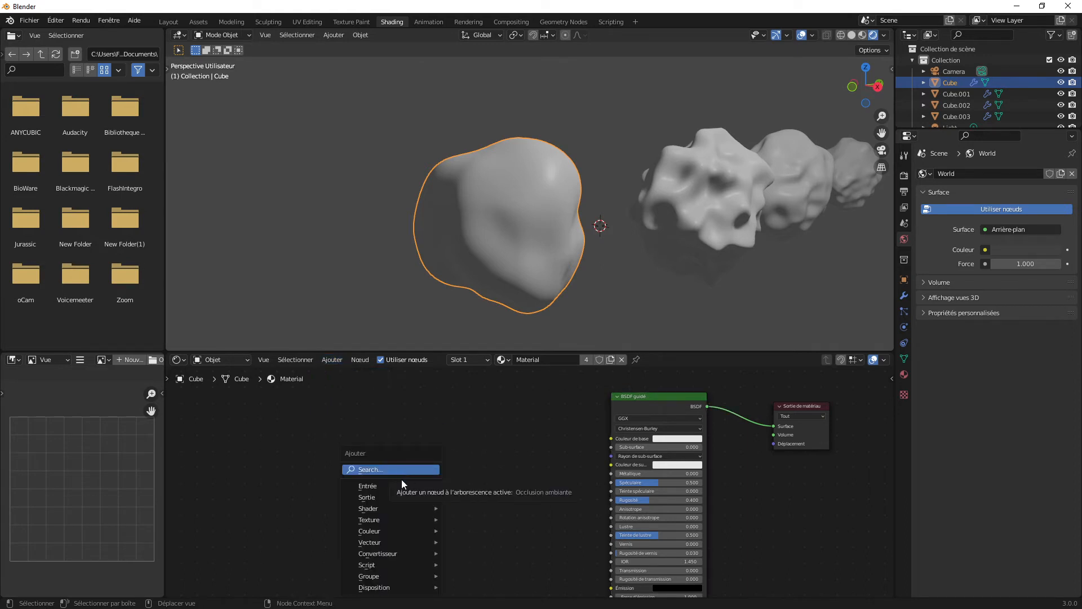
pyautogui.click(395, 469)
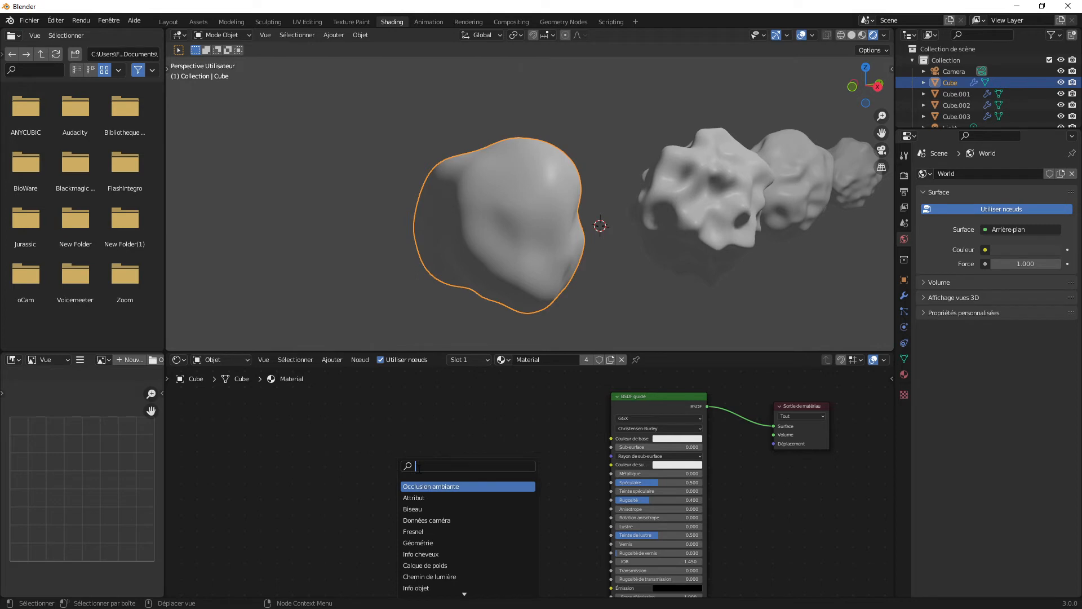
# Step: Search for "bruit" and add a Texture bruit (Noise Texture) node in the empty area before the BSDF guidé node
pyautogui.click(330, 359)
pyautogui.click(348, 374)
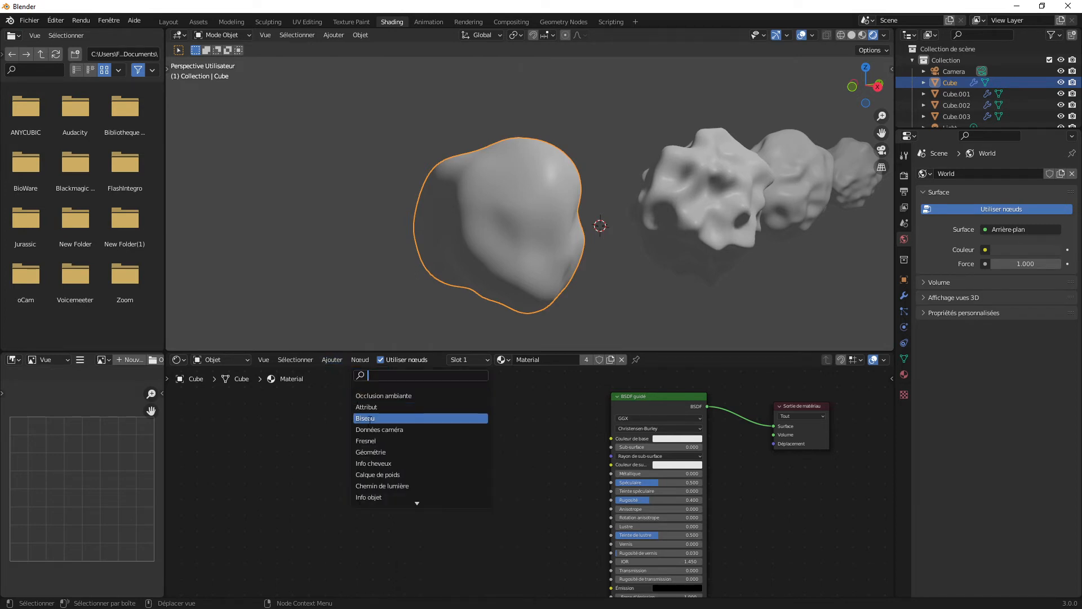
pyautogui.write('bruit')
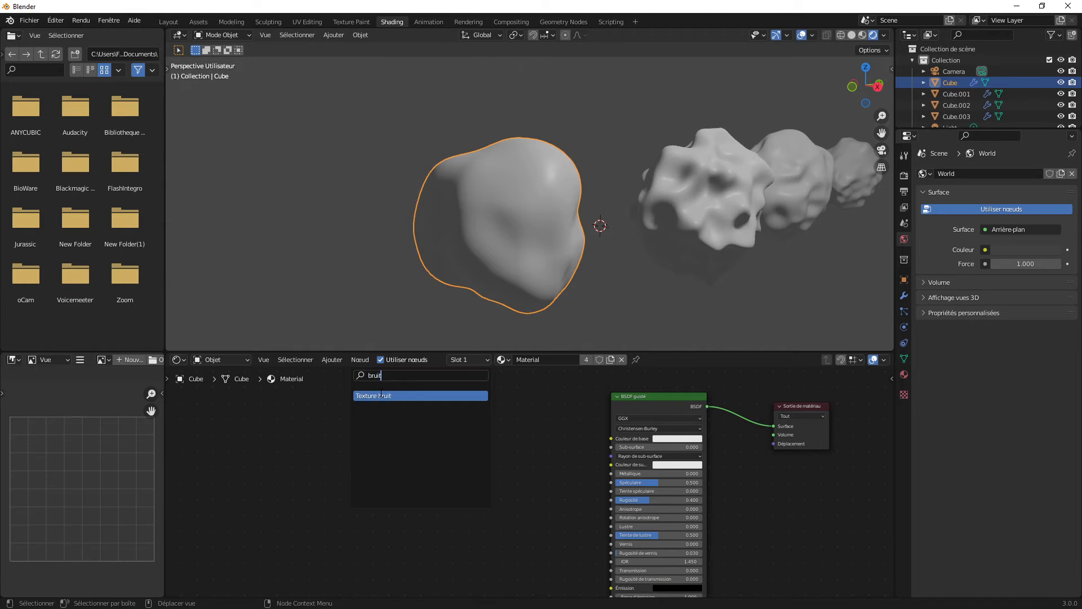
pyautogui.click(387, 395)
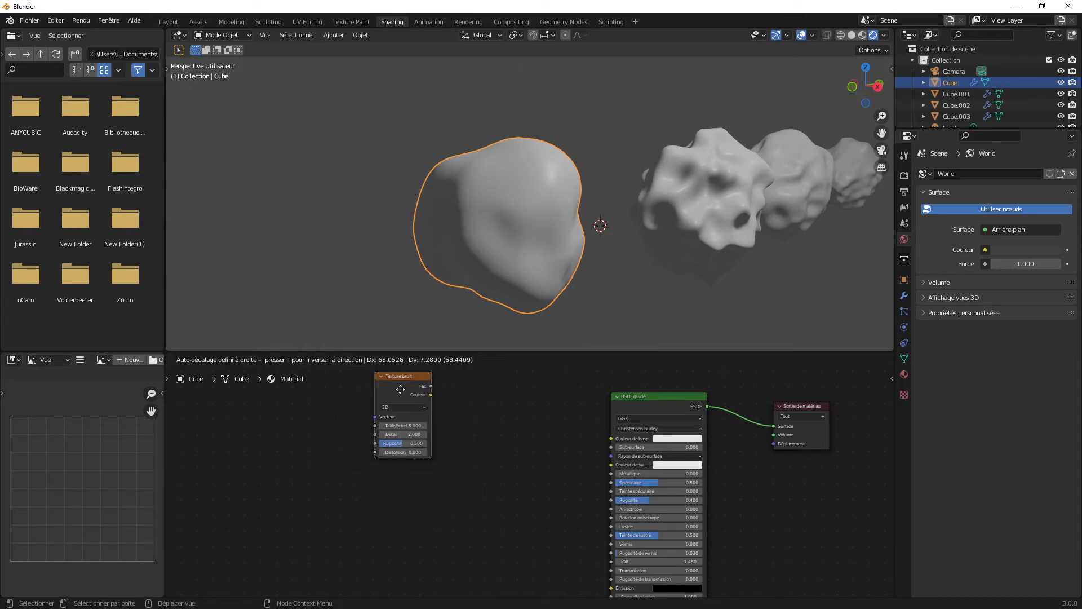
pyautogui.click(355, 459)
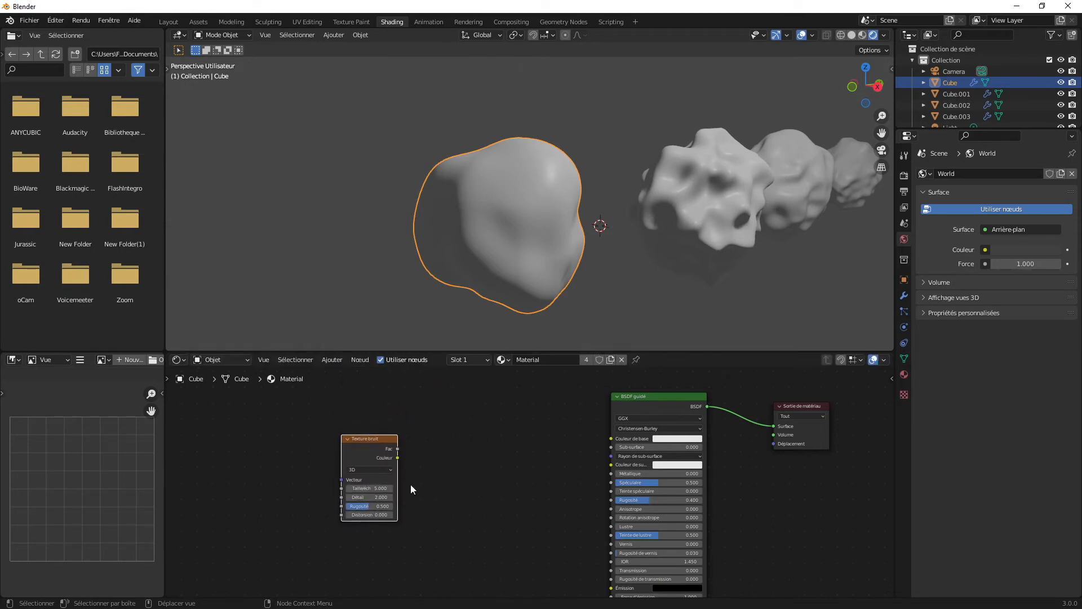
pyautogui.moveTo(361, 438); pyautogui.dragTo(372, 441)
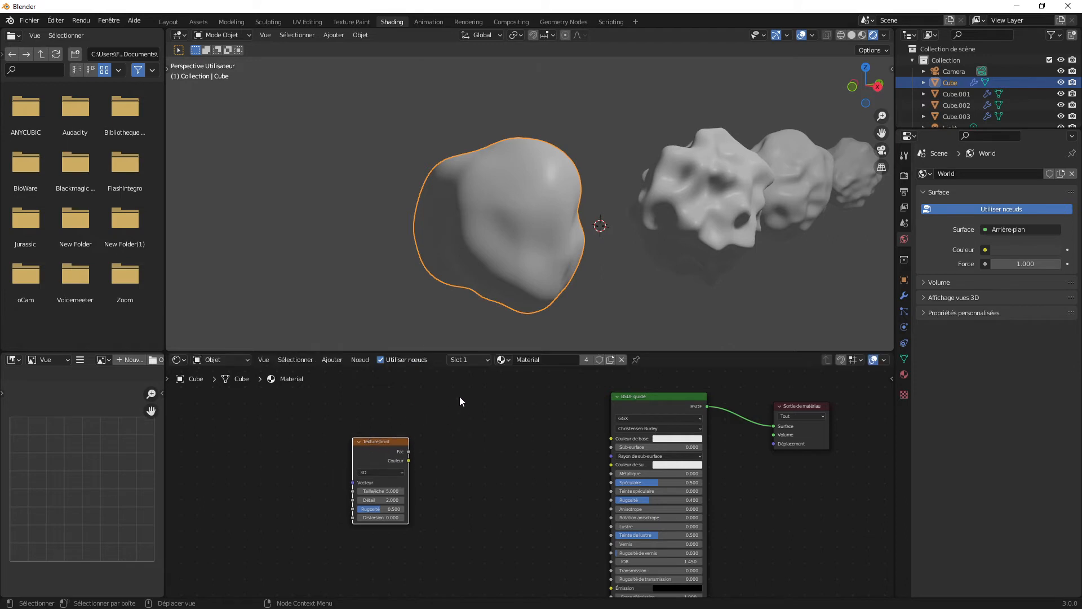
# Step: Check the Interface language and translation options in the Preferences, and close the window
pyautogui.click(58, 22)
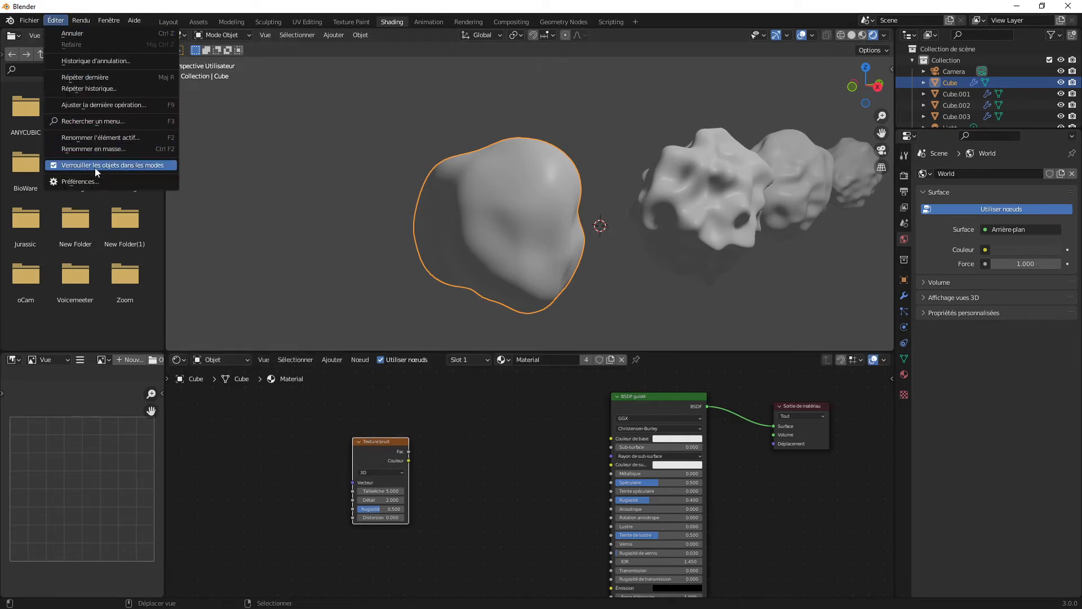
pyautogui.click(84, 183)
pyautogui.click(58, 22)
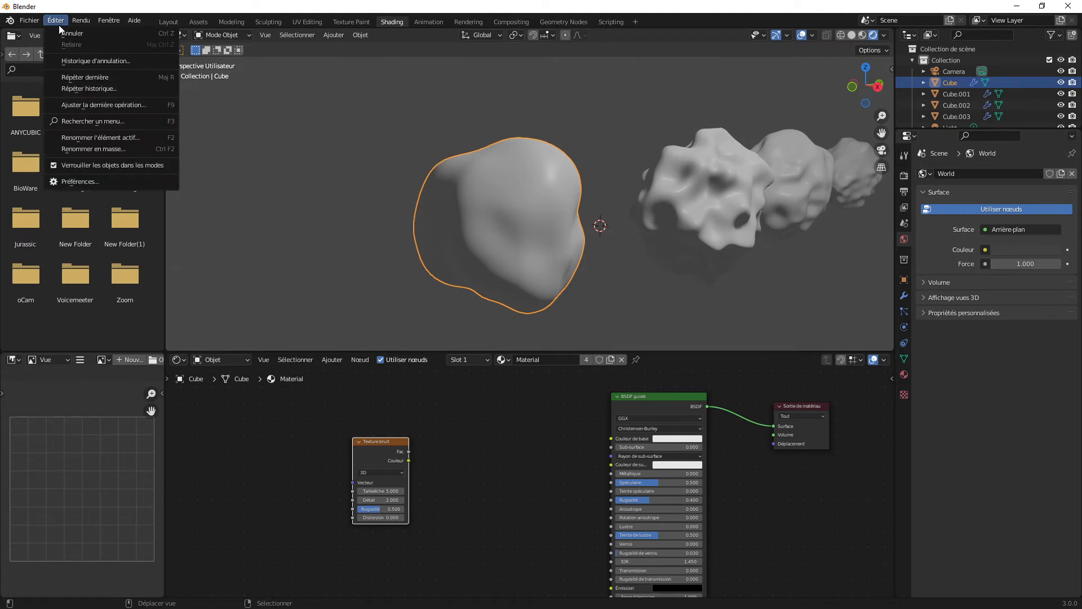
pyautogui.click(97, 181)
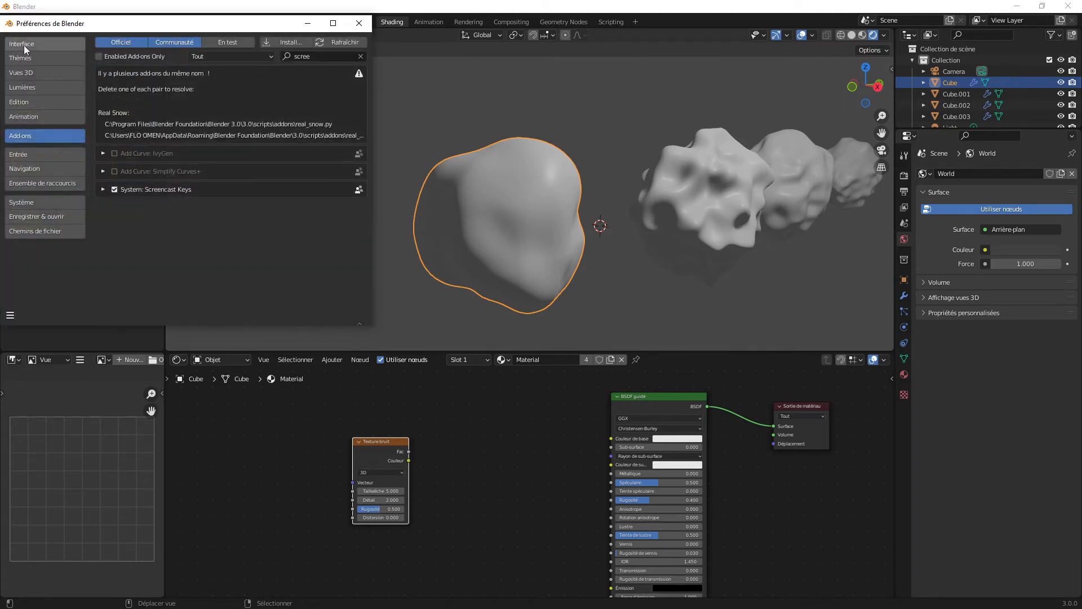
pyautogui.click(24, 45)
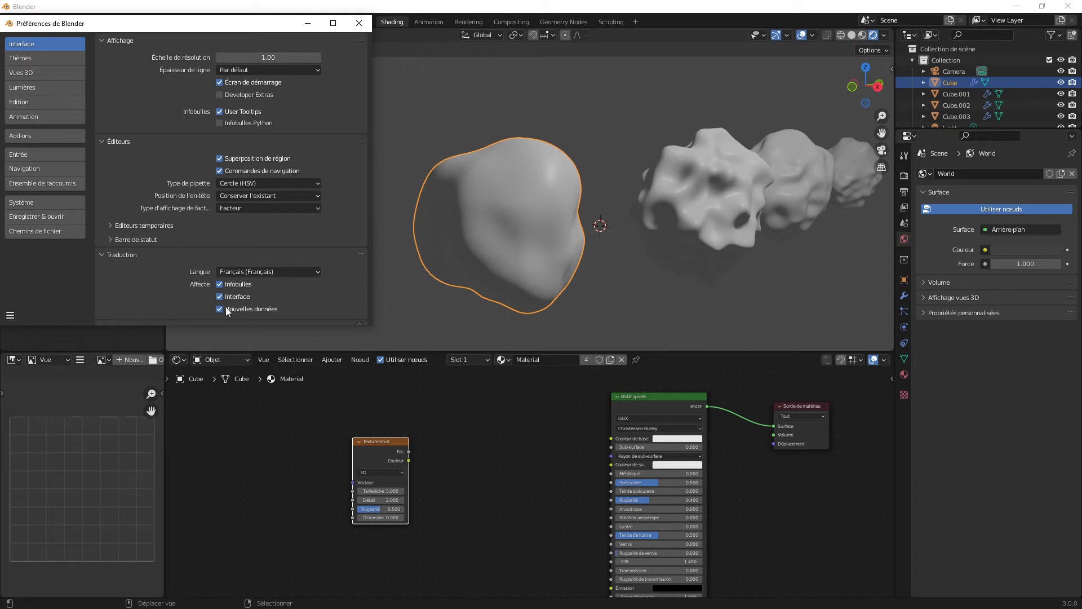
pyautogui.click(359, 23)
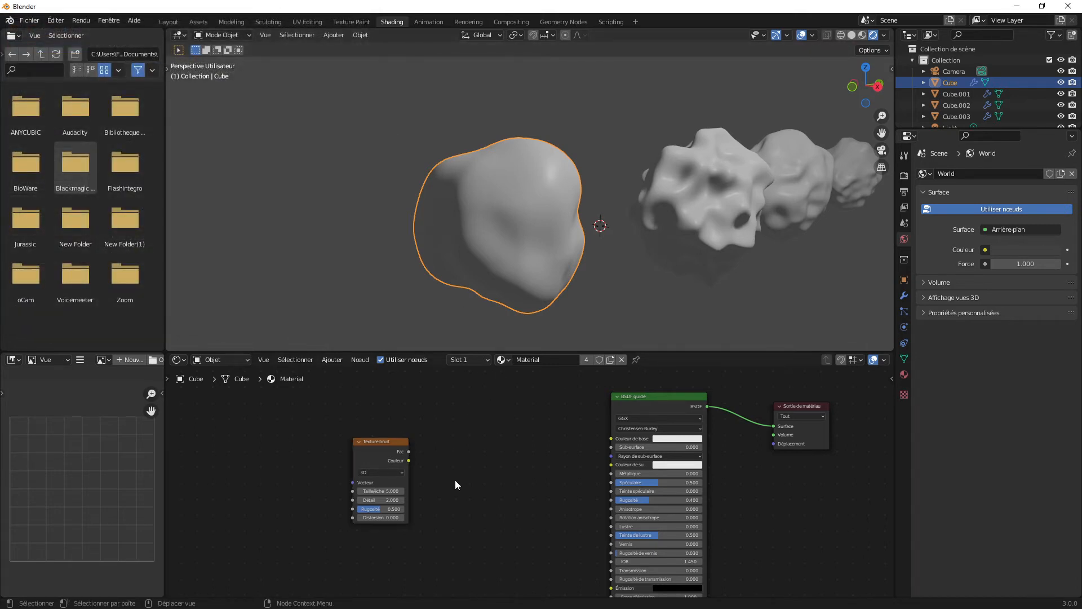
# Step: Move the Texture bruit node farther from the BSDF and add a Dégradé de couleurs (ColorRamp) node between them
pyautogui.moveTo(378, 447); pyautogui.dragTo(292, 444)
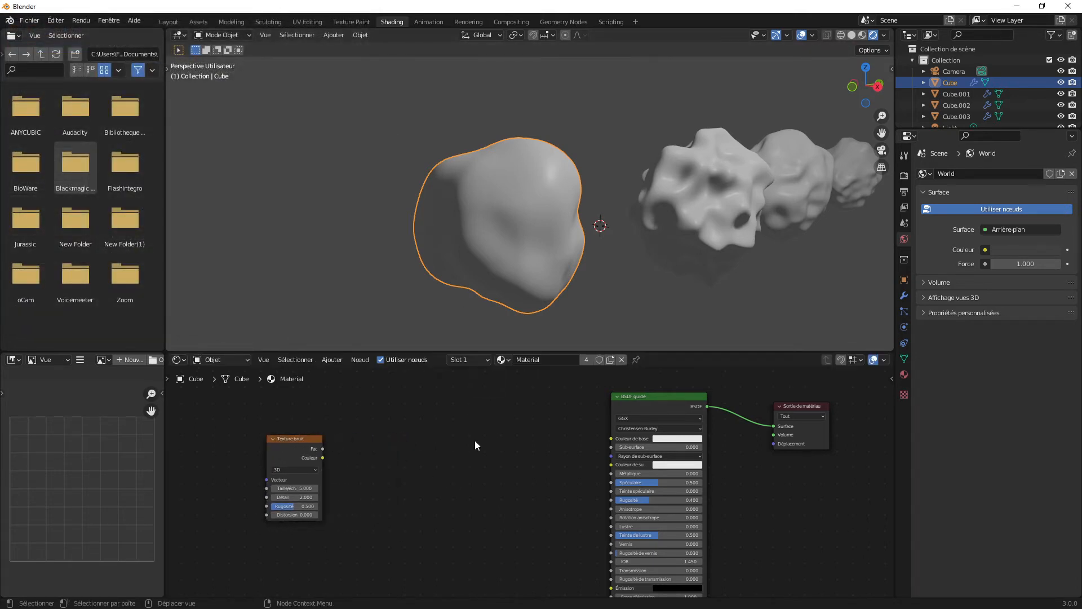
pyautogui.hotkey('shift', 'a')
pyautogui.click(446, 443)
pyautogui.hotkey('shift', 'a')
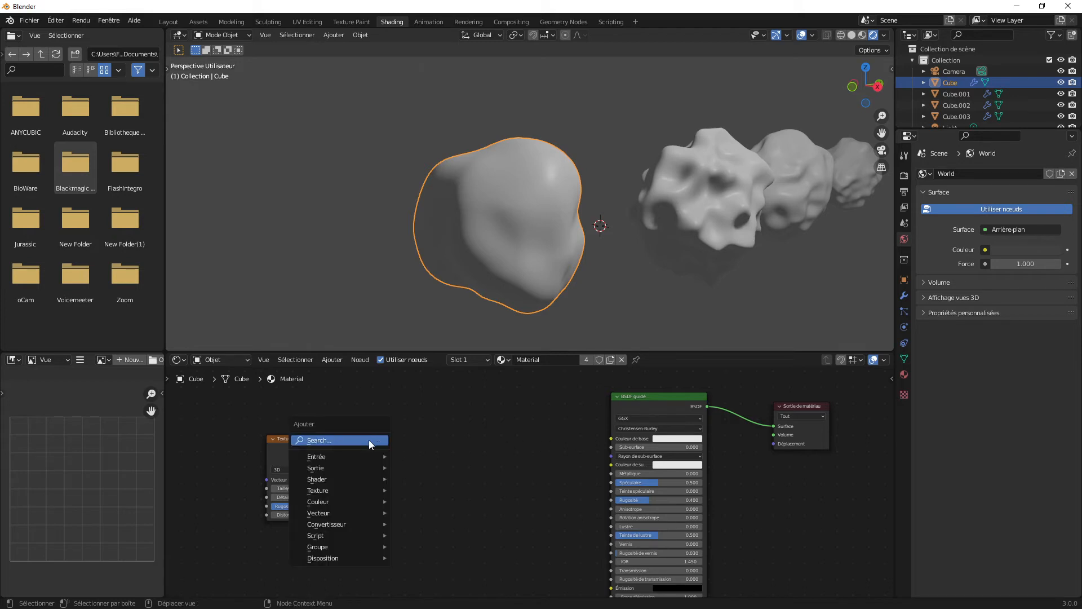
pyautogui.click(369, 439)
pyautogui.write('coul')
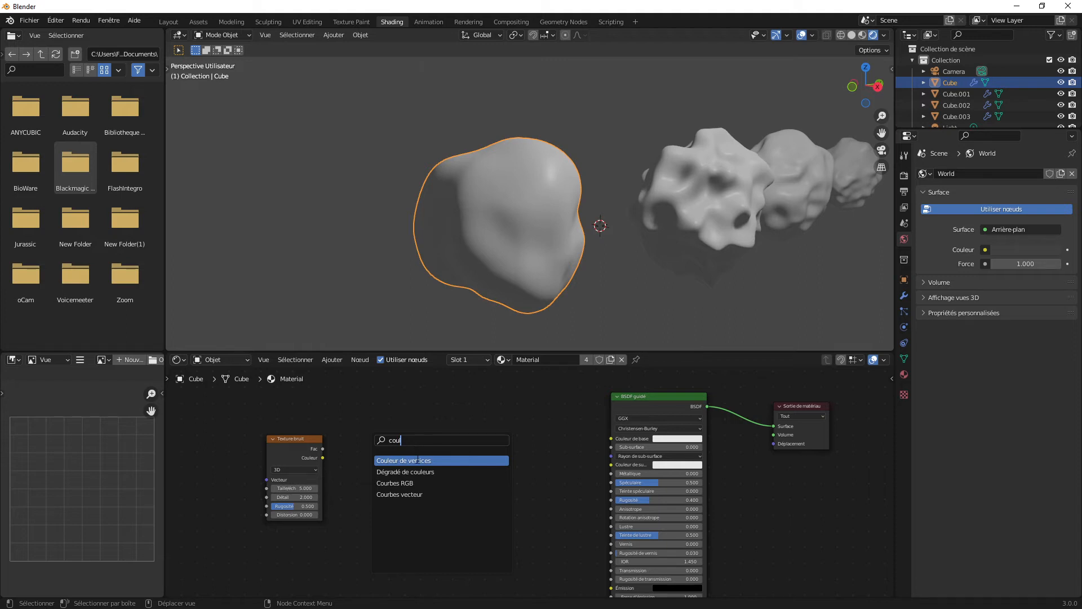
pyautogui.click(404, 471)
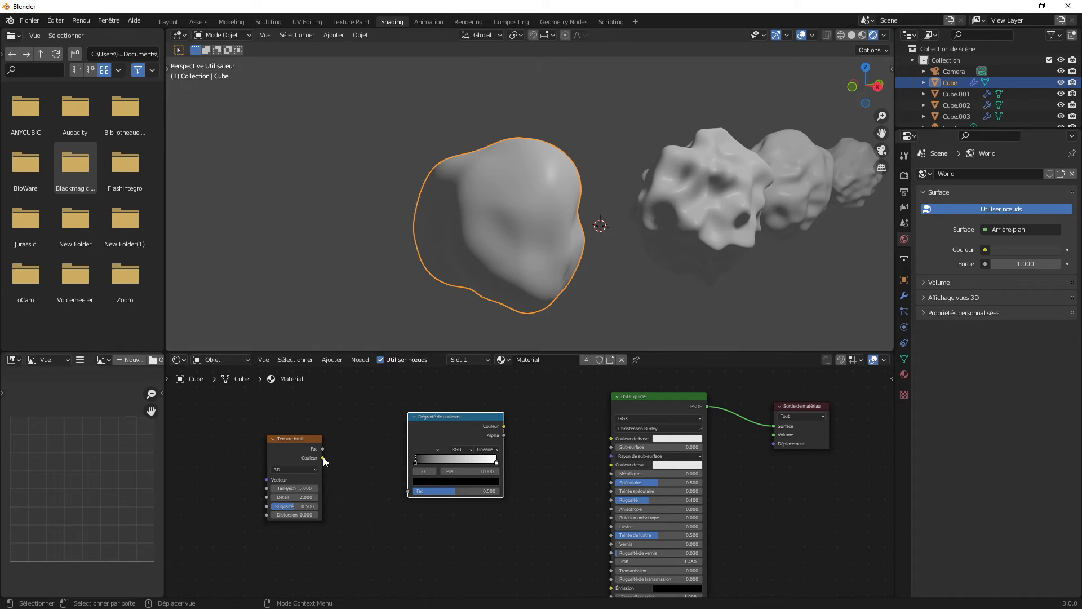
# Step: Link Texture bruit's Couleur output to the ramp's Fac, and the ramp's Couleur output to the BSDF's Couleur de base
pyautogui.moveTo(323, 458); pyautogui.dragTo(409, 492)
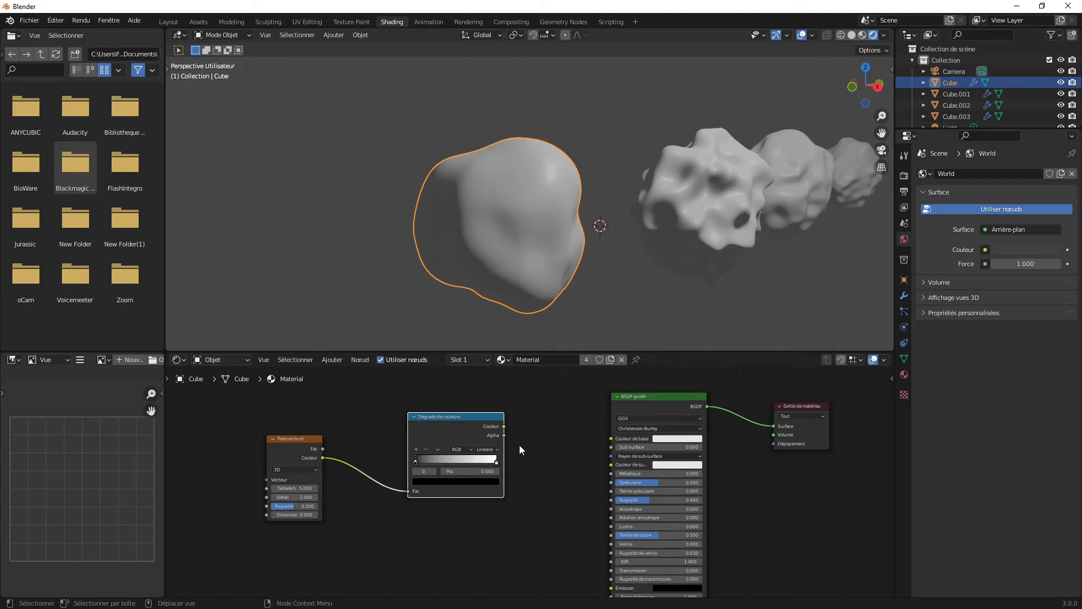
pyautogui.moveTo(504, 426); pyautogui.dragTo(234, 455)
pyautogui.moveTo(503, 426)
pyautogui.mouseDown()
pyautogui.moveTo(631, 428)
pyautogui.moveTo(525, 439)
pyautogui.moveTo(613, 438)
pyautogui.mouseUp()
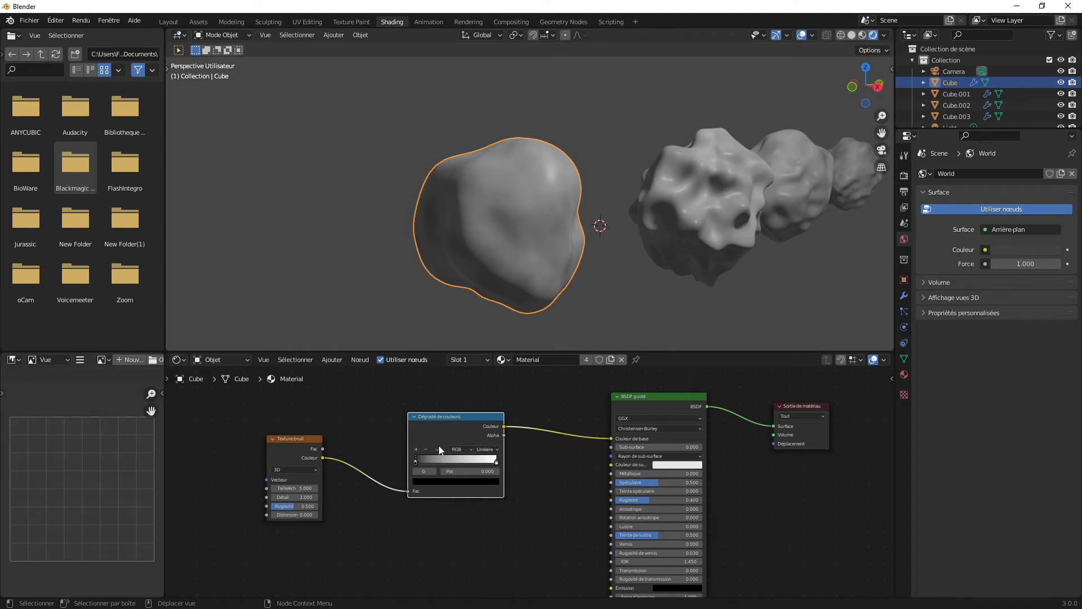
# Step: Try sliding the color ramp's black stop along the gradient and return it to position 0
pyautogui.scroll(3, 523, 208)
pyautogui.scroll(-2, 549, 232)
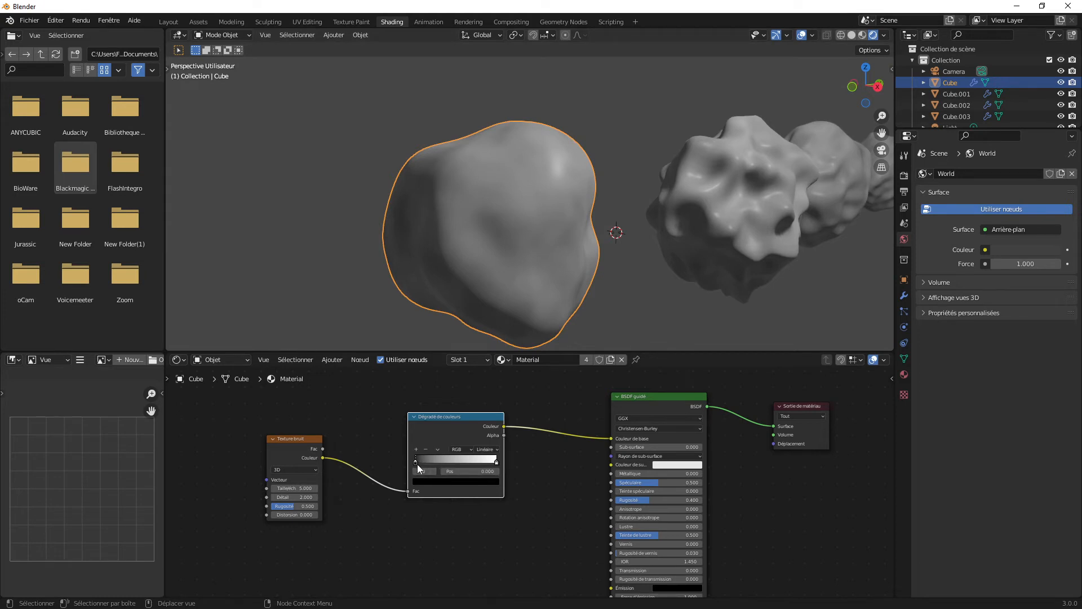
pyautogui.moveTo(417, 465)
pyautogui.mouseDown()
pyautogui.moveTo(496, 462)
pyautogui.moveTo(450, 463)
pyautogui.mouseUp()
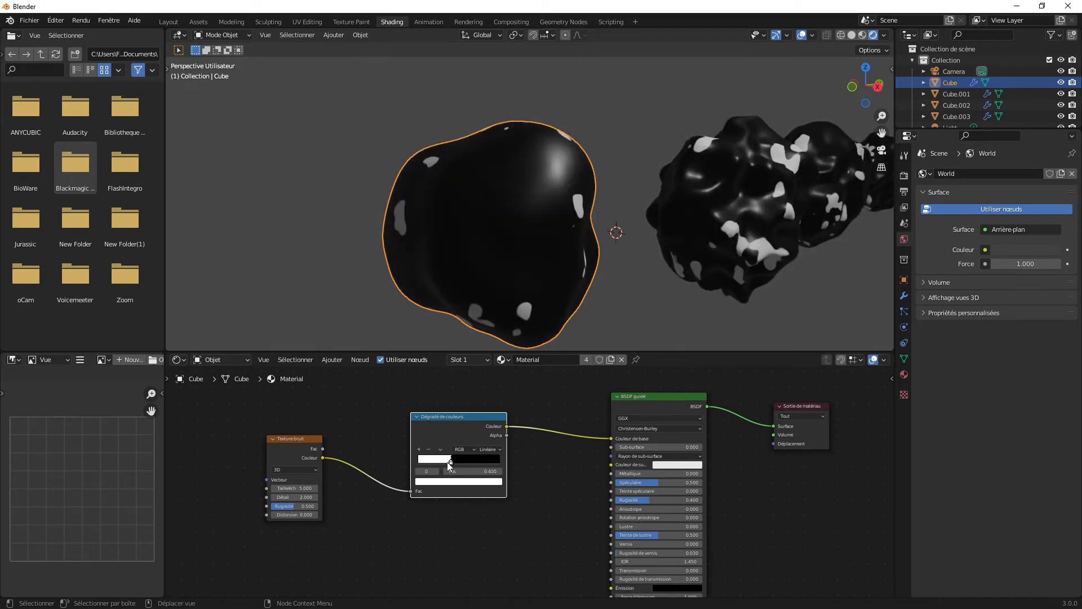
pyautogui.moveTo(450, 464)
pyautogui.mouseDown()
pyautogui.moveTo(495, 464)
pyautogui.moveTo(370, 465)
pyautogui.mouseUp()
# Step: Try a larger scale on the Texture bruit node and examine its effect on the shapes
pyautogui.scroll(2, 521, 255)
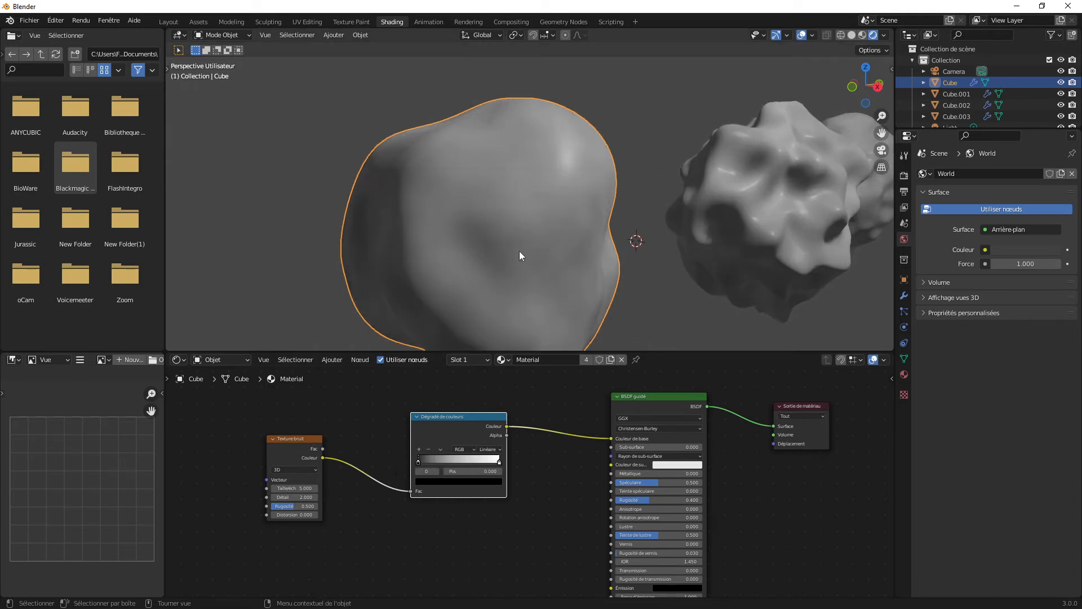
pyautogui.moveTo(293, 489); pyautogui.dragTo(383, 488)
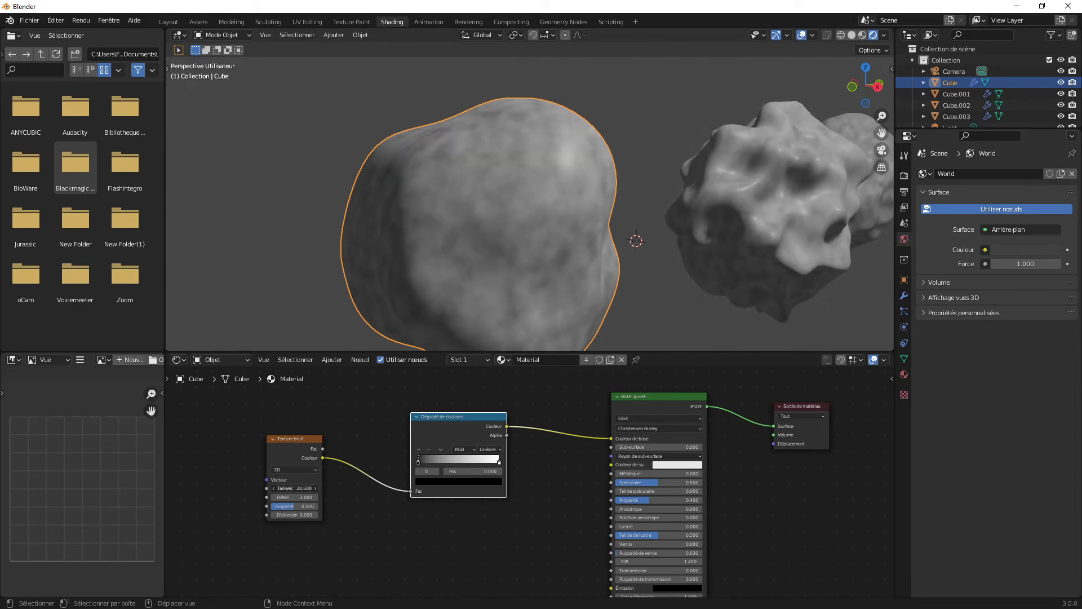
pyautogui.moveTo(538, 295); pyautogui.dragTo(538, 285, button='middle')
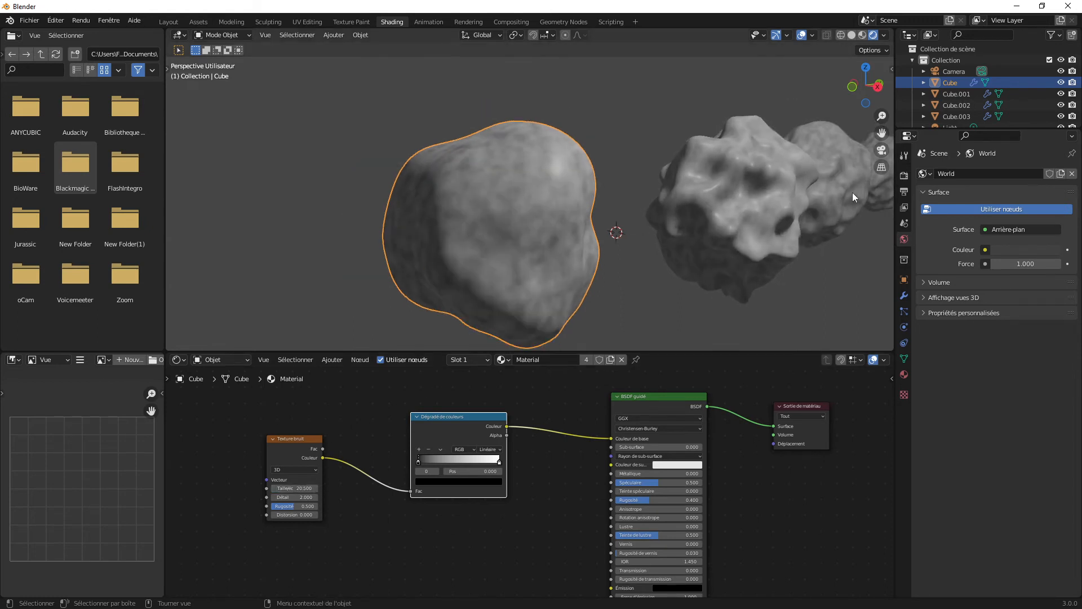
pyautogui.moveTo(764, 235)
pyautogui.keyDown('shift'); pyautogui.mouseDown(button='middle')
pyautogui.moveTo(621, 252)
pyautogui.moveTo(658, 227)
pyautogui.moveTo(645, 235)
pyautogui.moveTo(667, 199)
pyautogui.mouseUp(button='middle'); pyautogui.keyUp('shift')
pyautogui.scroll(2, 613, 206)
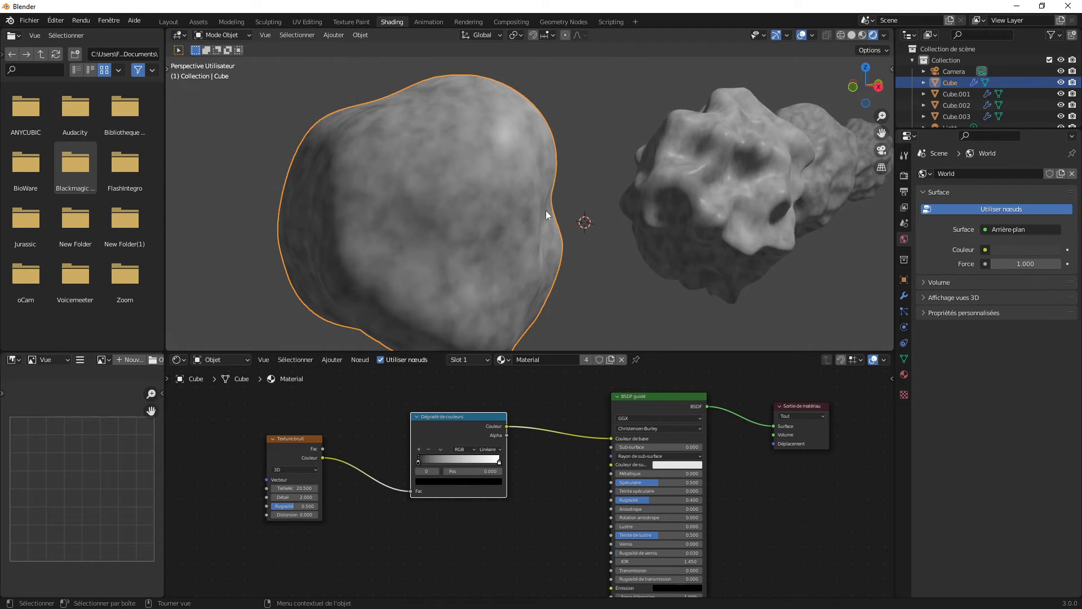
pyautogui.scroll(-4, 559, 210)
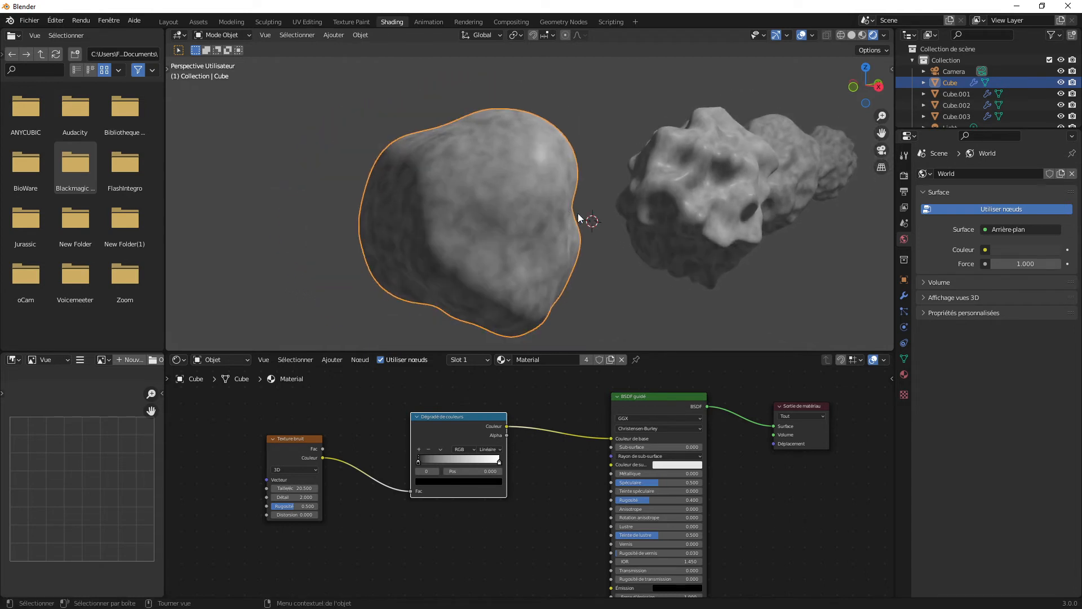
pyautogui.scroll(1, 578, 216)
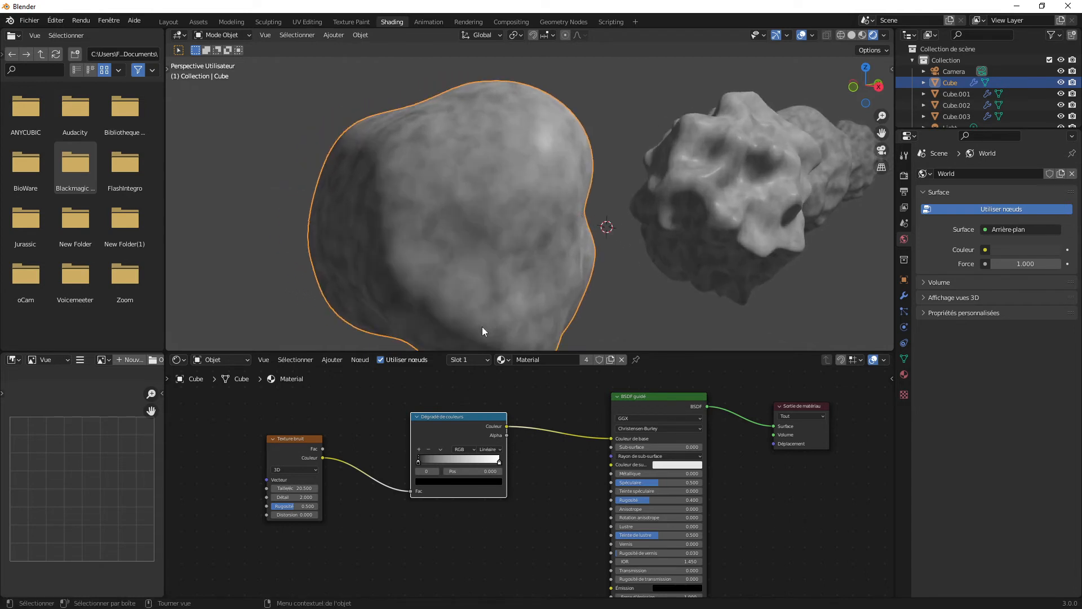
# Step: Try several scale values on the Texture bruit node, including 20, and settle on about 49
pyautogui.moveTo(295, 487); pyautogui.dragTo(360, 488)
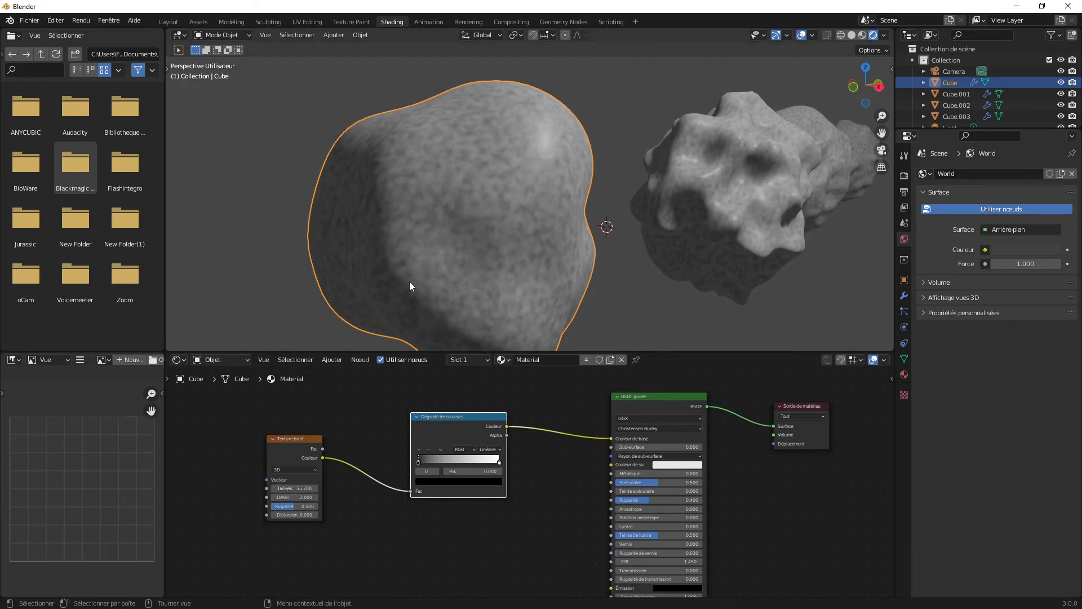
pyautogui.click(295, 488)
pyautogui.write('20')
pyautogui.press('Return')
pyautogui.moveTo(295, 488); pyautogui.dragTo(394, 488)
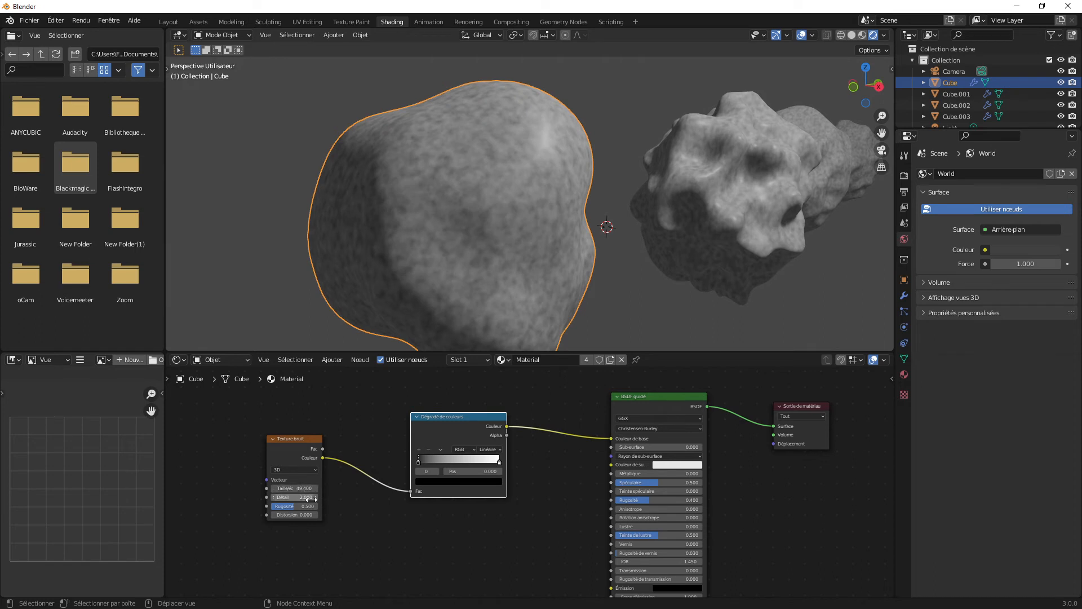
# Step: Adjust the Texture bruit node's Détail value to about 12.1 and inspect the Cube's surface up close
pyautogui.moveTo(302, 497); pyautogui.dragTo(254, 497)
pyautogui.moveTo(254, 496); pyautogui.dragTo(273, 496)
pyautogui.scroll(2, 549, 266)
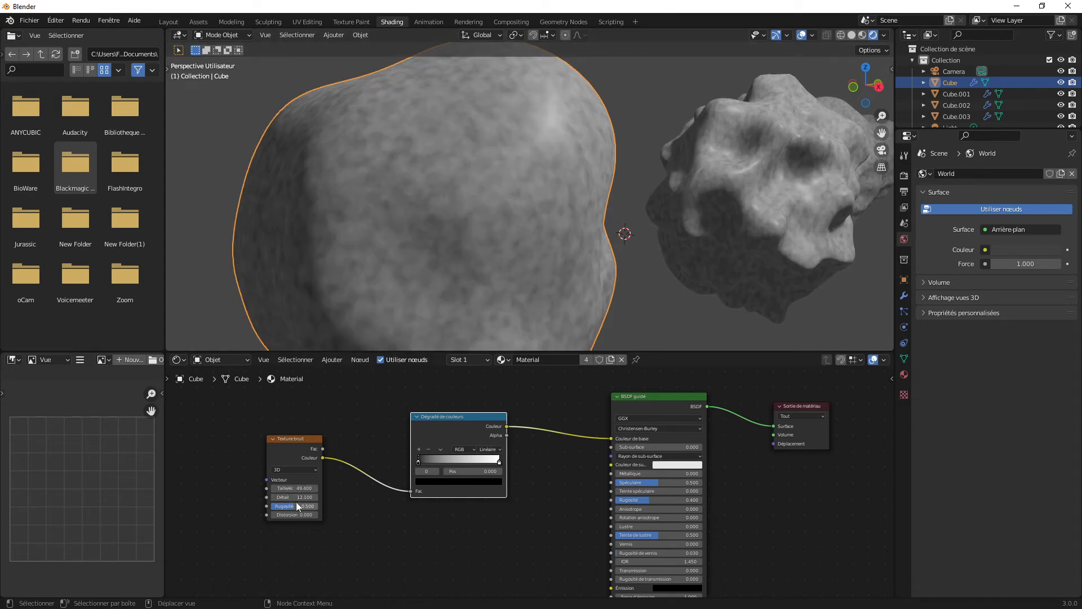
# Step: Try the maximum Rugosité on the Texture bruit node, settle on about 0.708, and check the Cube's surface up close
pyautogui.moveTo(294, 506); pyautogui.dragTo(315, 506)
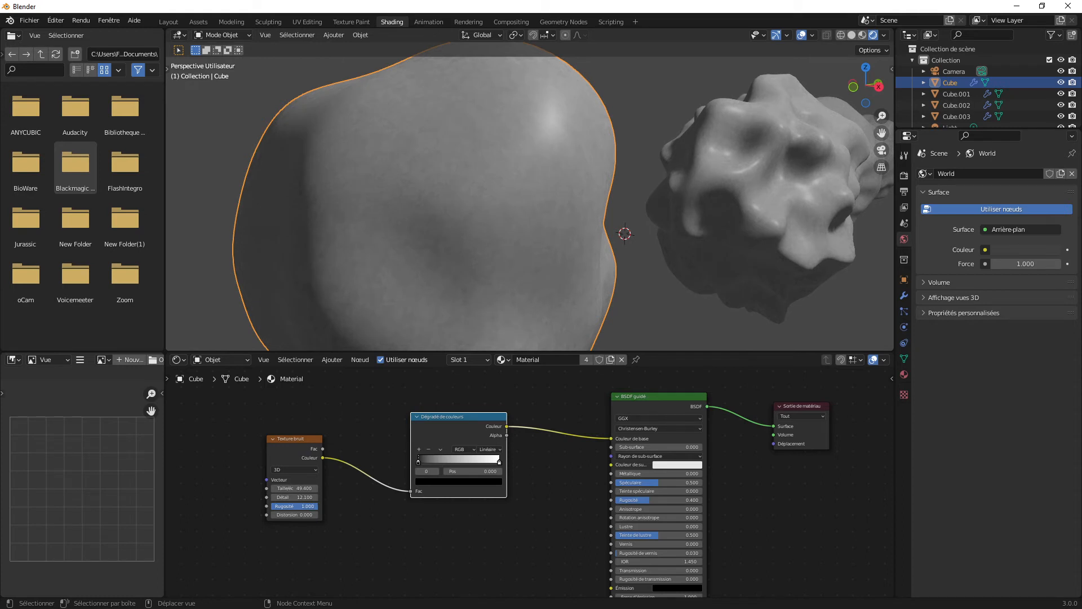
pyautogui.moveTo(317, 506); pyautogui.dragTo(306, 506)
pyautogui.scroll(3, 482, 225)
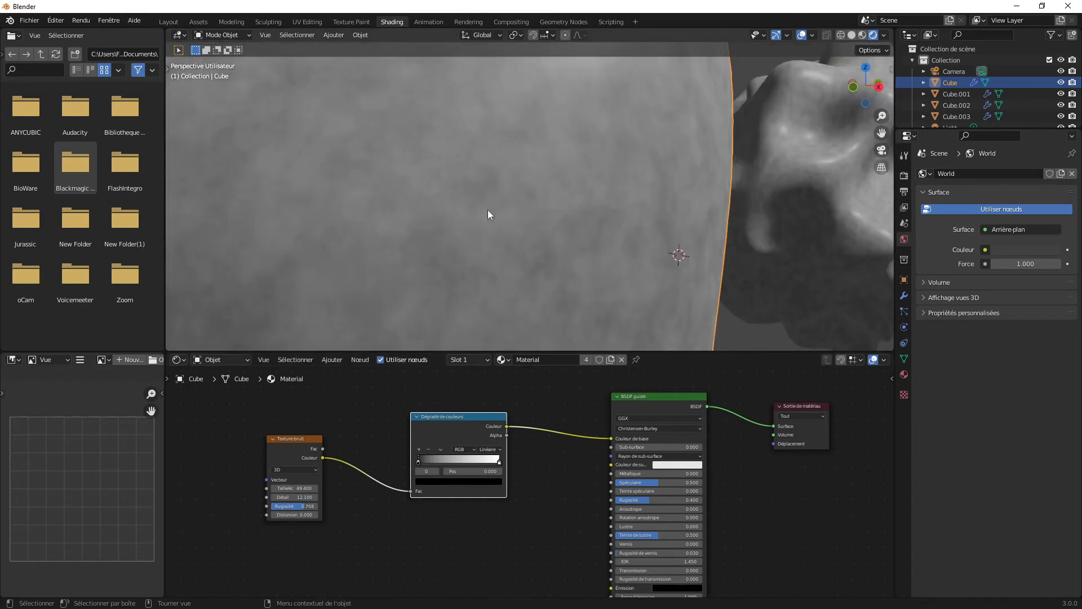
pyautogui.scroll(-2, 458, 238)
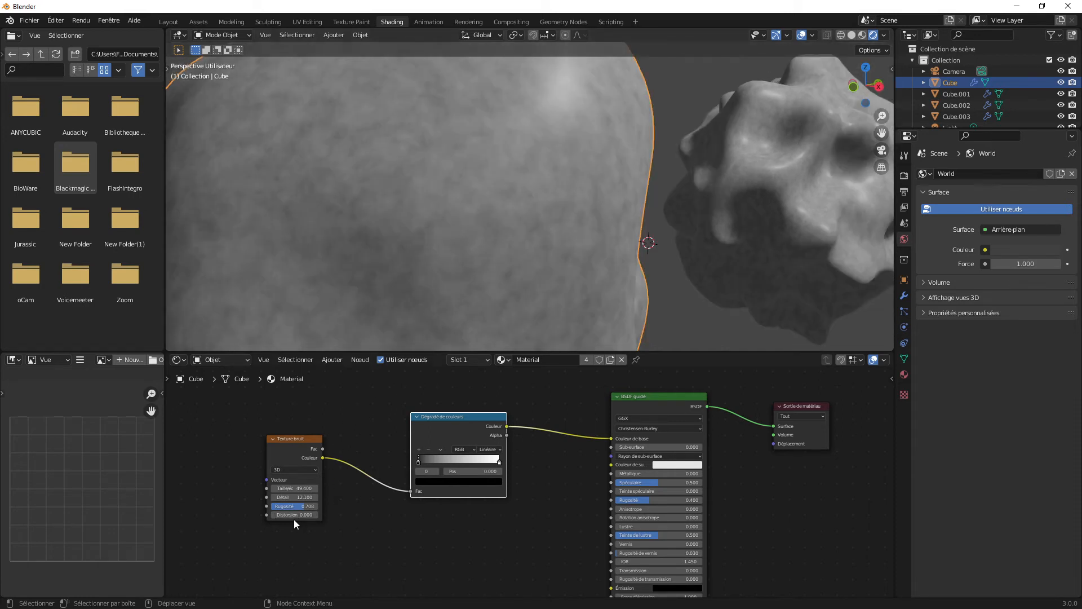
# Step: Try a Distorsion of about 3.8 on the Texture bruit node, settle on 0.200, and inspect the Cube's surface
pyautogui.moveTo(294, 514); pyautogui.dragTo(306, 514)
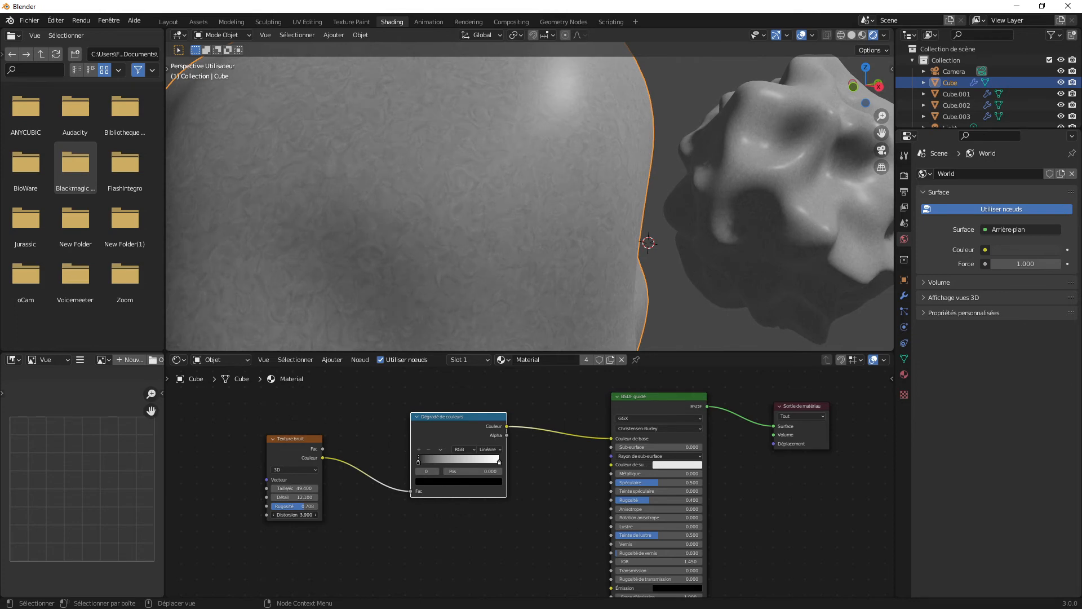
pyautogui.moveTo(294, 515); pyautogui.dragTo(288, 515)
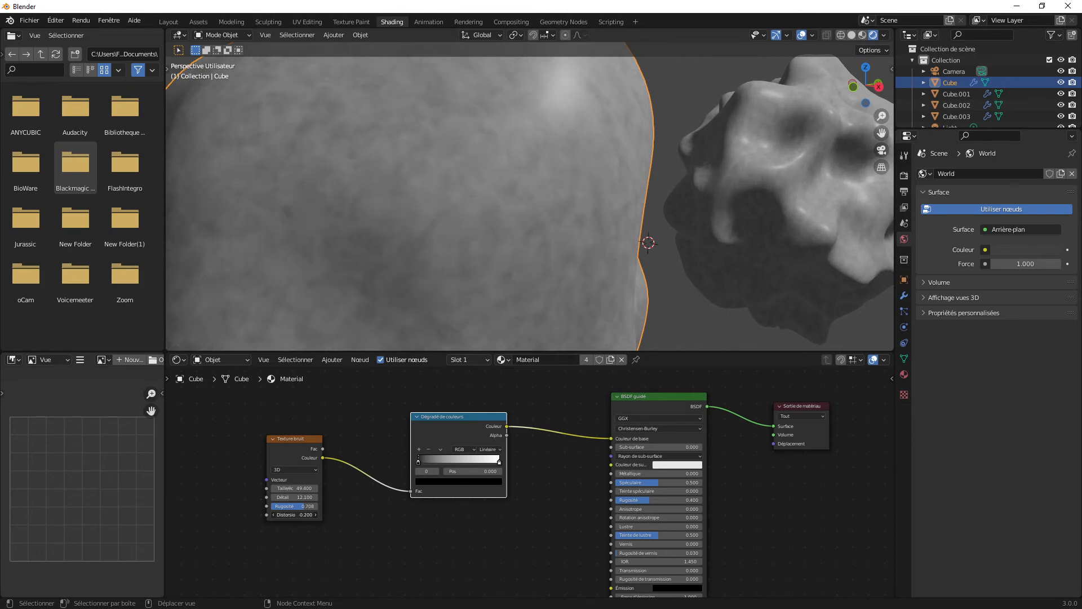
pyautogui.scroll(-3, 477, 97)
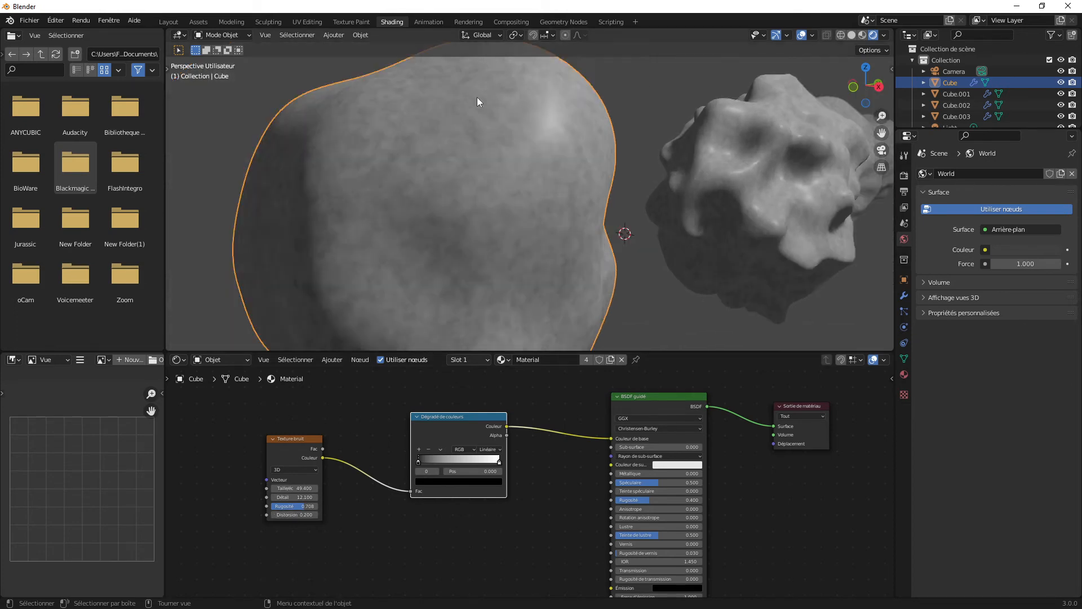
pyautogui.moveTo(485, 160); pyautogui.dragTo(488, 170, button='middle')
pyautogui.scroll(3, 489, 171)
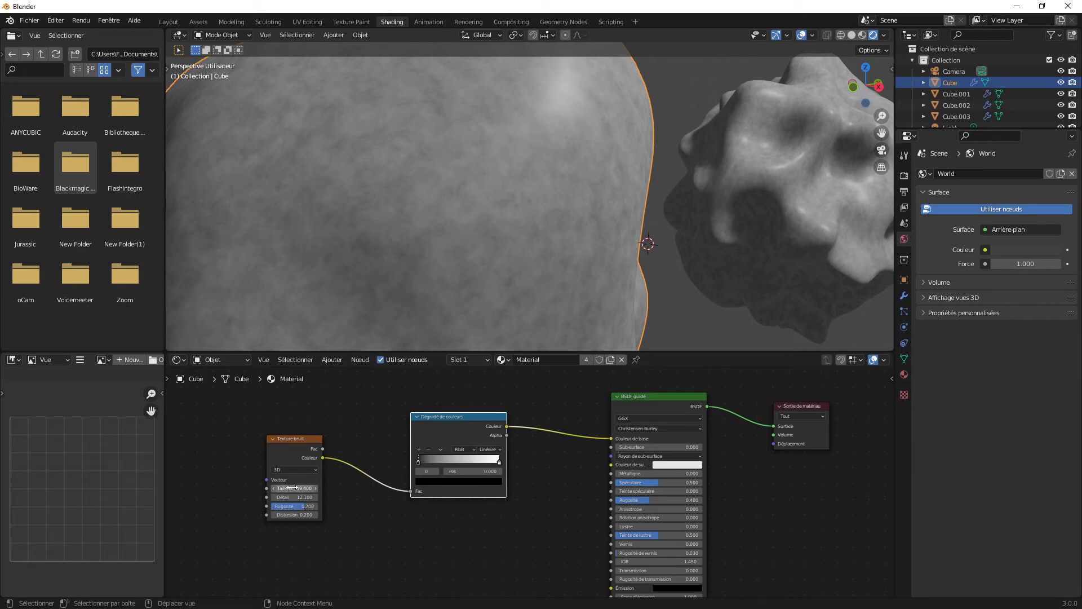
# Step: Raise the Texture bruit scale to about 112.7 and shift the color ramp's black stop to about 0.332
pyautogui.moveTo(291, 488); pyautogui.dragTo(388, 488)
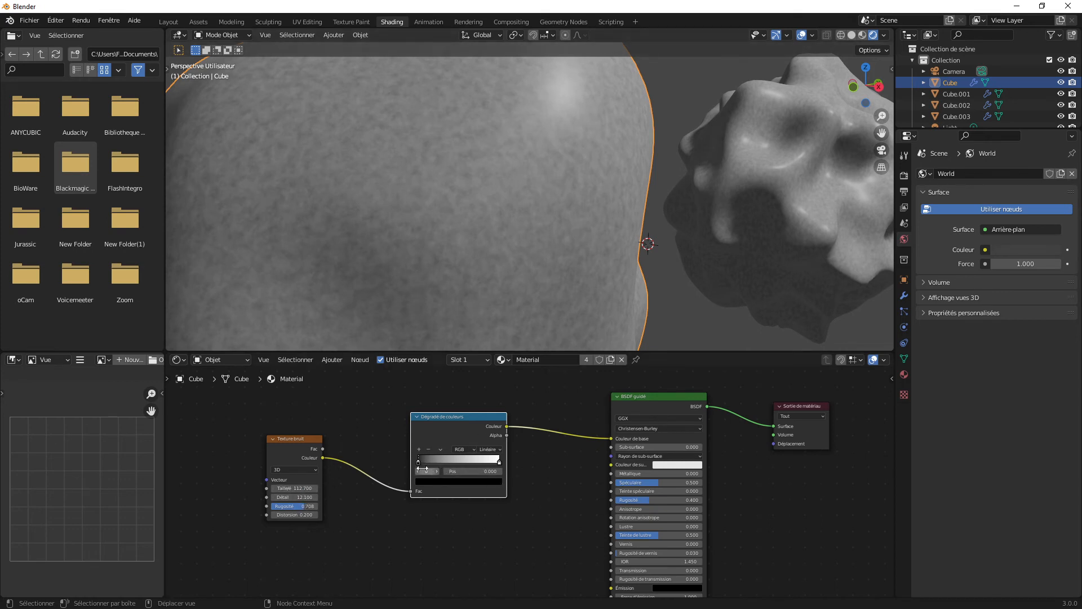
pyautogui.moveTo(421, 461); pyautogui.dragTo(448, 460)
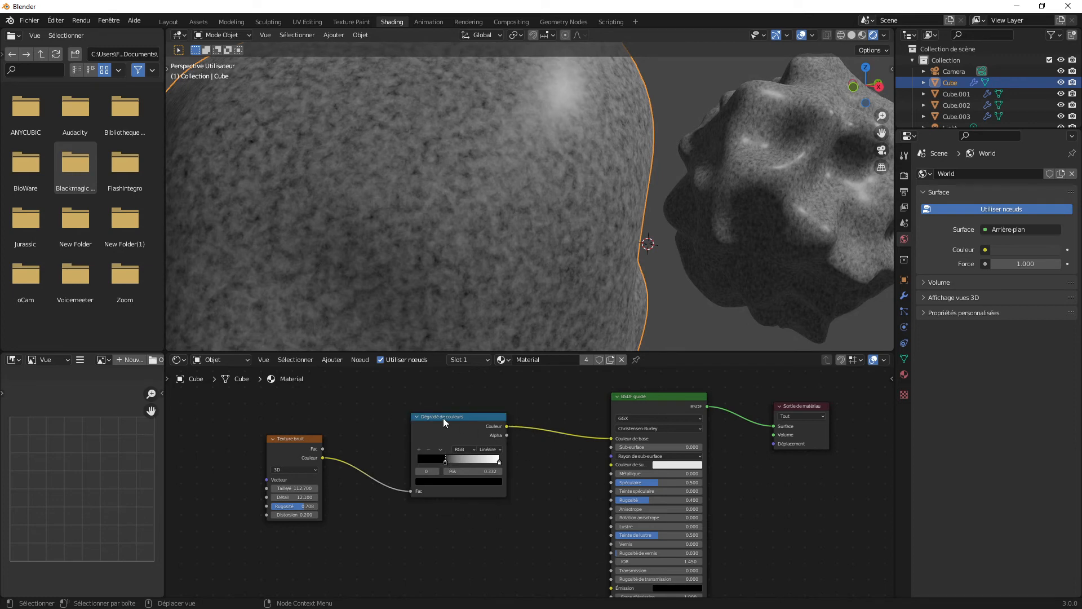
pyautogui.moveTo(443, 418); pyautogui.dragTo(428, 405)
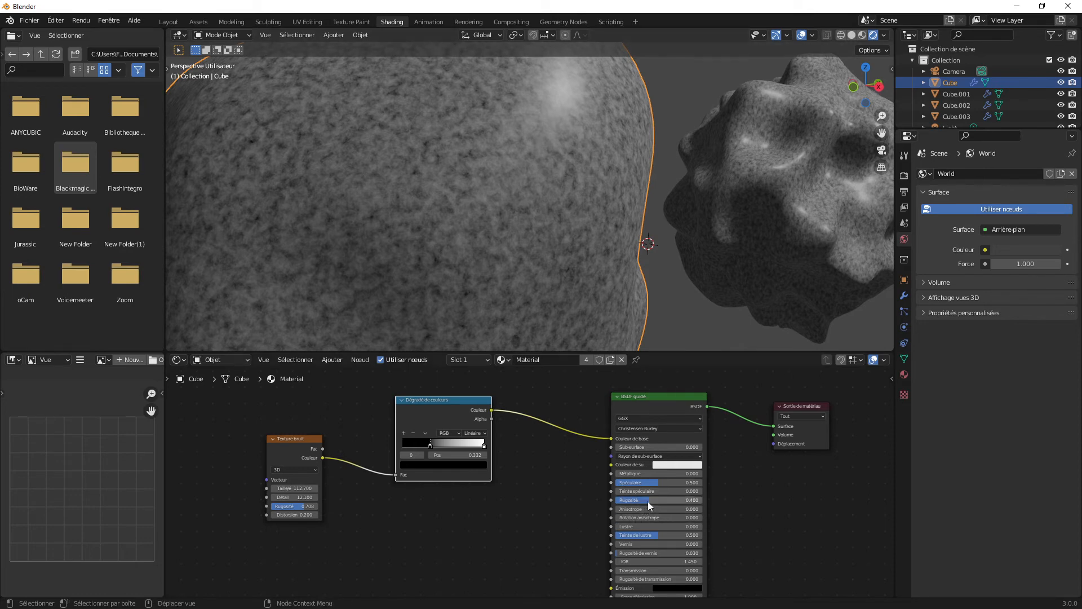
# Step: Set the BSDF guidé node's Rugosité to 1.000 and place the Dégradé de couleurs node farther away from it
pyautogui.moveTo(649, 500); pyautogui.dragTo(761, 499)
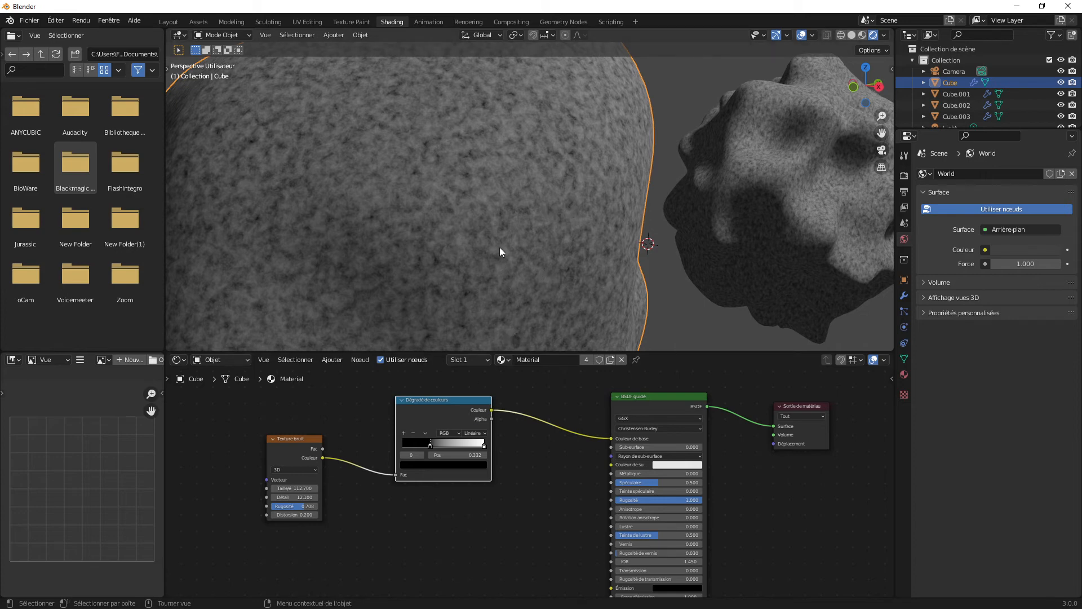
pyautogui.moveTo(451, 402); pyautogui.dragTo(432, 404)
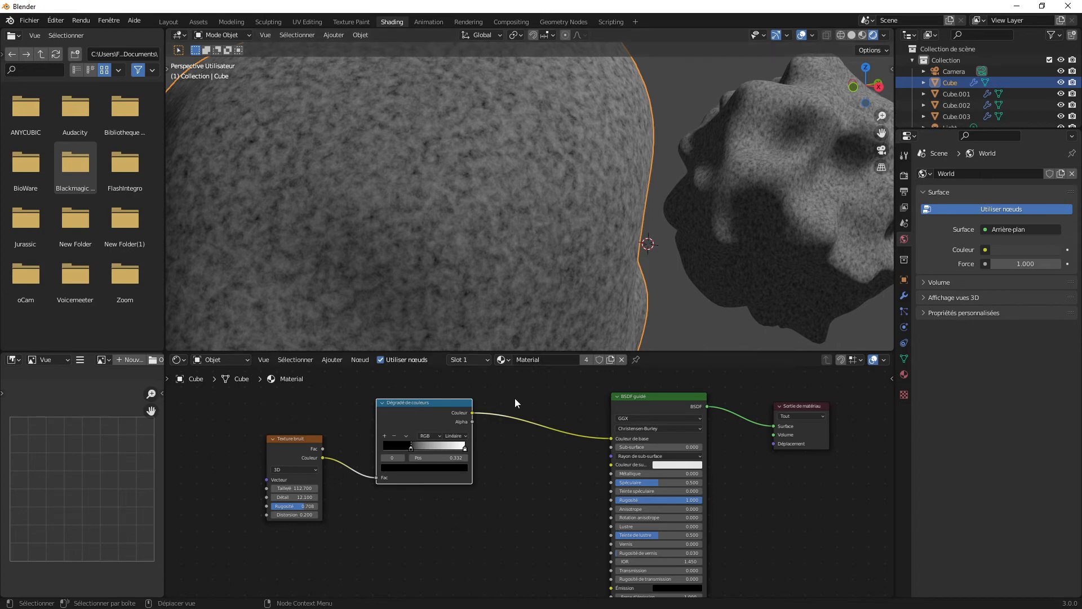
pyautogui.moveTo(461, 407); pyautogui.dragTo(449, 401)
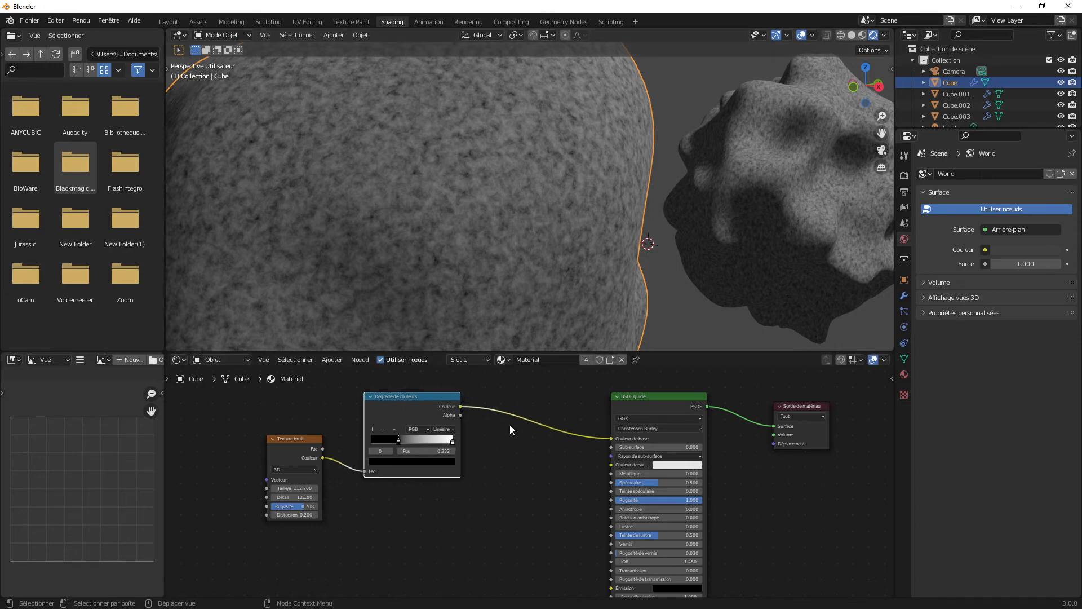
pyautogui.scroll(-1, 495, 426)
pyautogui.scroll(-4, 561, 309)
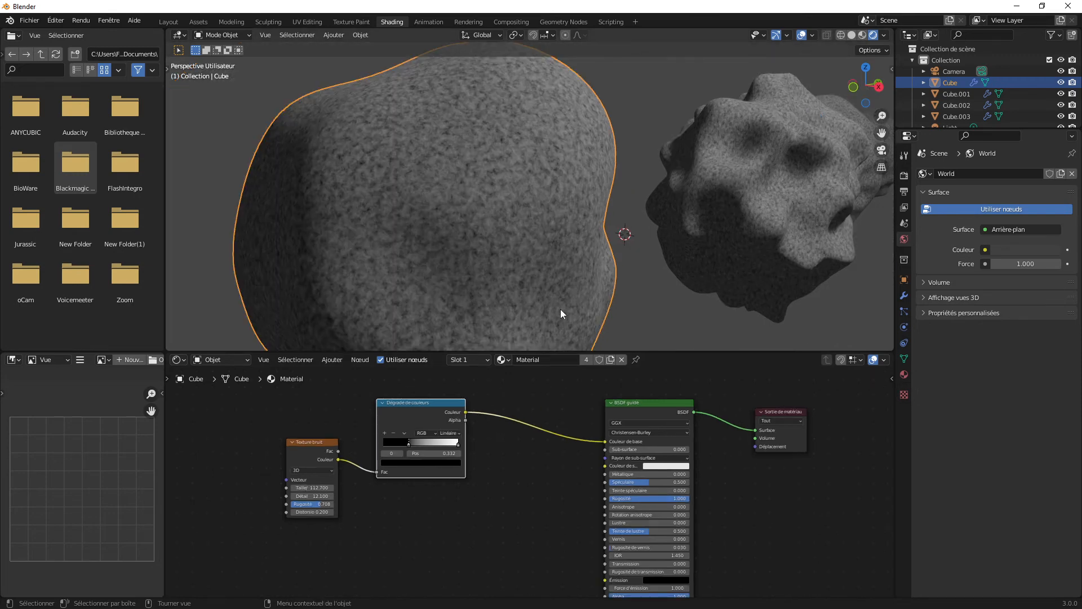
pyautogui.scroll(4, 561, 316)
pyautogui.scroll(-1, 547, 470)
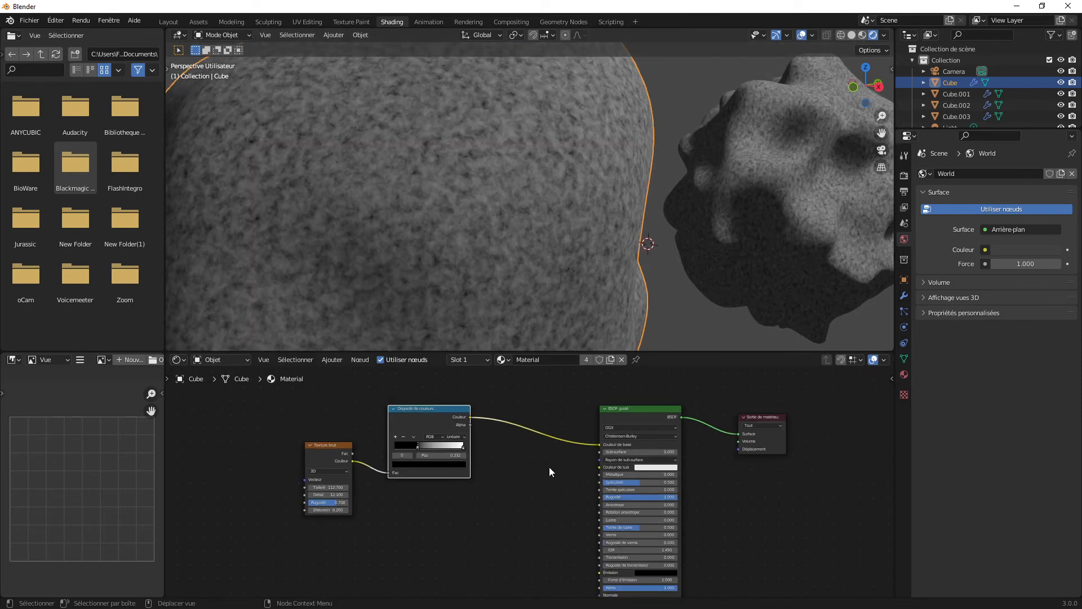
# Step: Reposition the BSDF guidé node to free up space and add a Bump node between it and the color ramp
pyautogui.moveTo(627, 409); pyautogui.dragTo(665, 393)
pyautogui.scroll(-1, 479, 485)
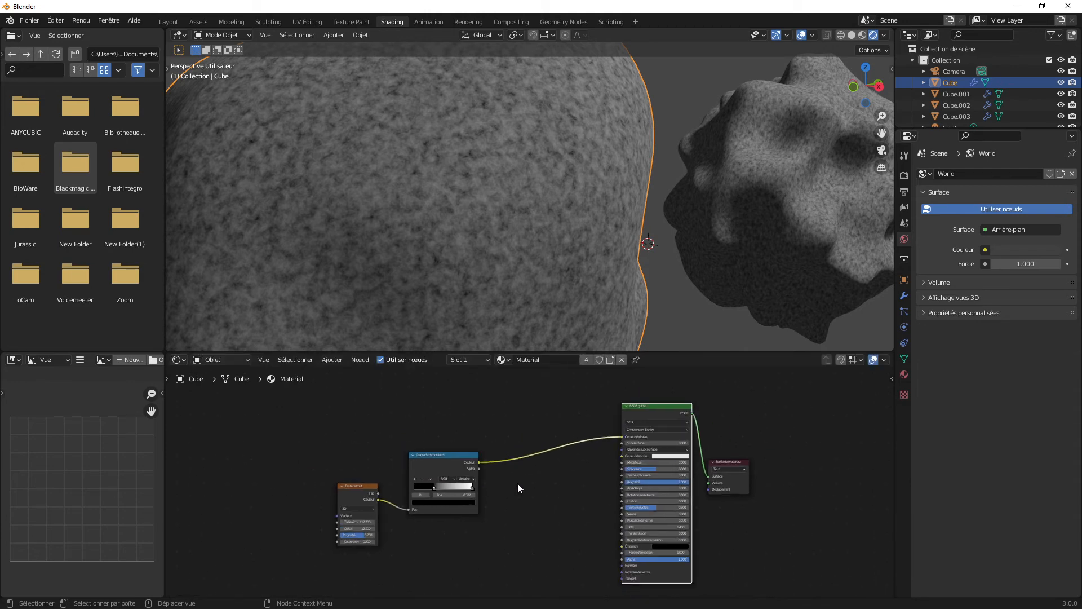
pyautogui.moveTo(530, 496); pyautogui.dragTo(522, 469, button='middle')
pyautogui.scroll(1, 524, 471)
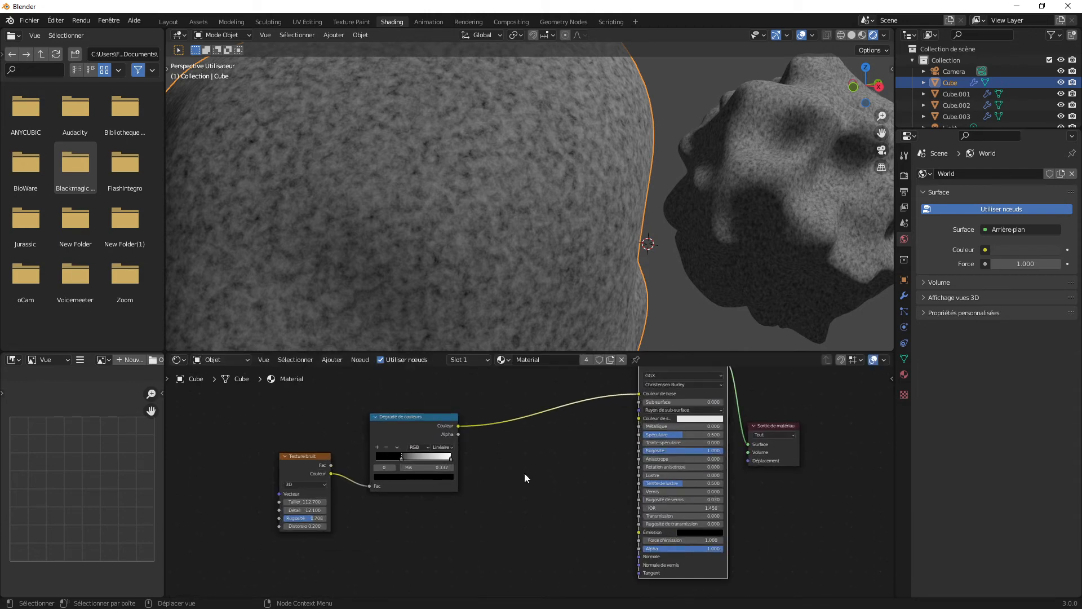
pyautogui.hotkey('shift', 'a')
pyautogui.click(525, 473)
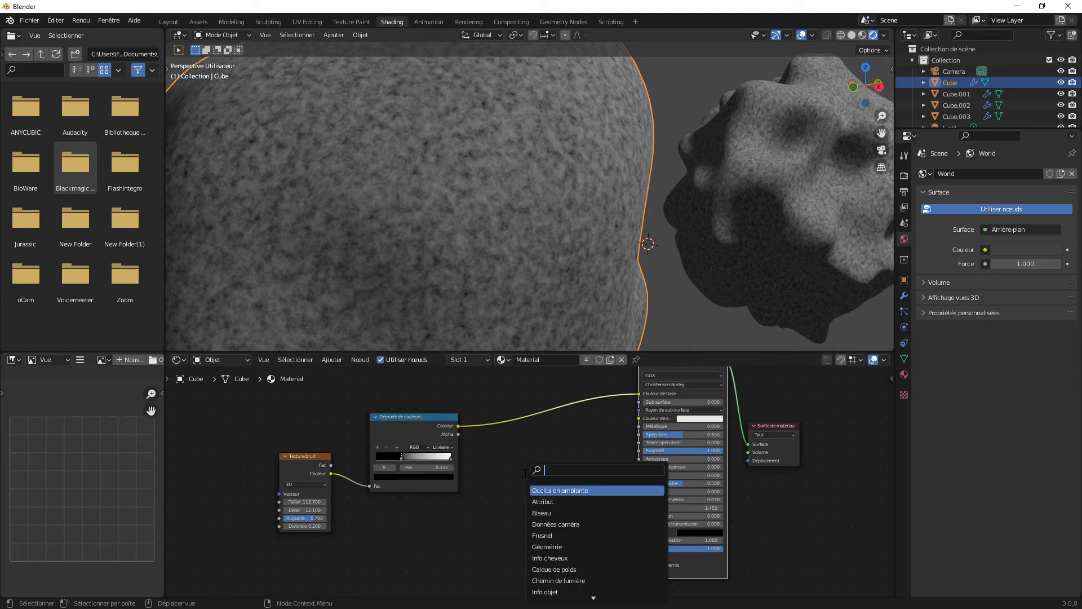
pyautogui.write('bump')
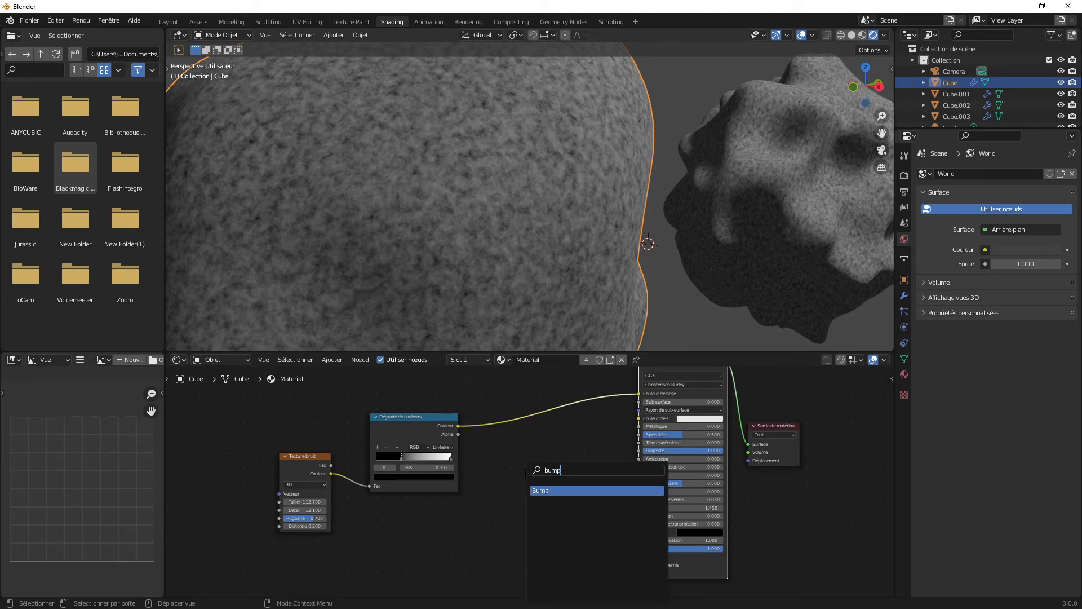
pyautogui.click(558, 490)
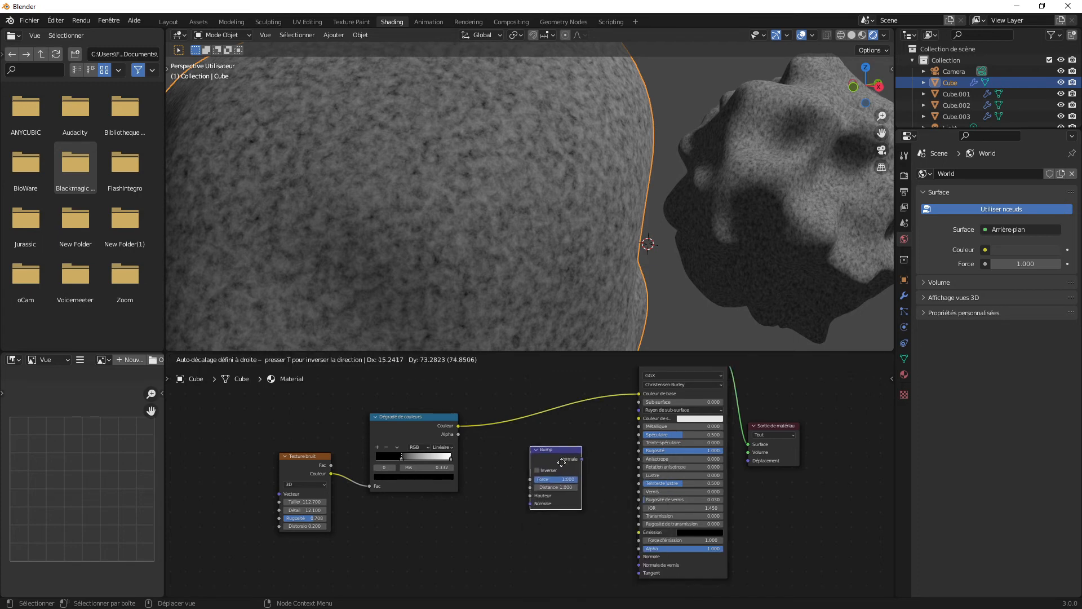
pyautogui.click(560, 477)
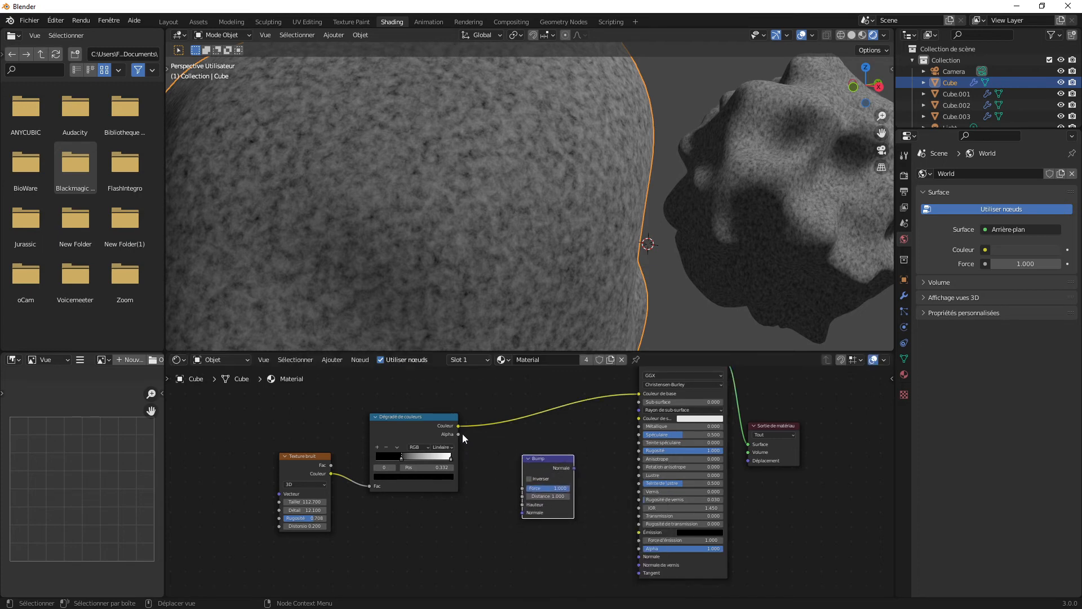
# Step: Connect the color ramp's Couleur output to the Bump node's Hauteur and the Bump's Normale output to the BSDF guidé's Normale input
pyautogui.moveTo(458, 425); pyautogui.dragTo(488, 447)
pyautogui.moveTo(496, 486); pyautogui.dragTo(521, 504)
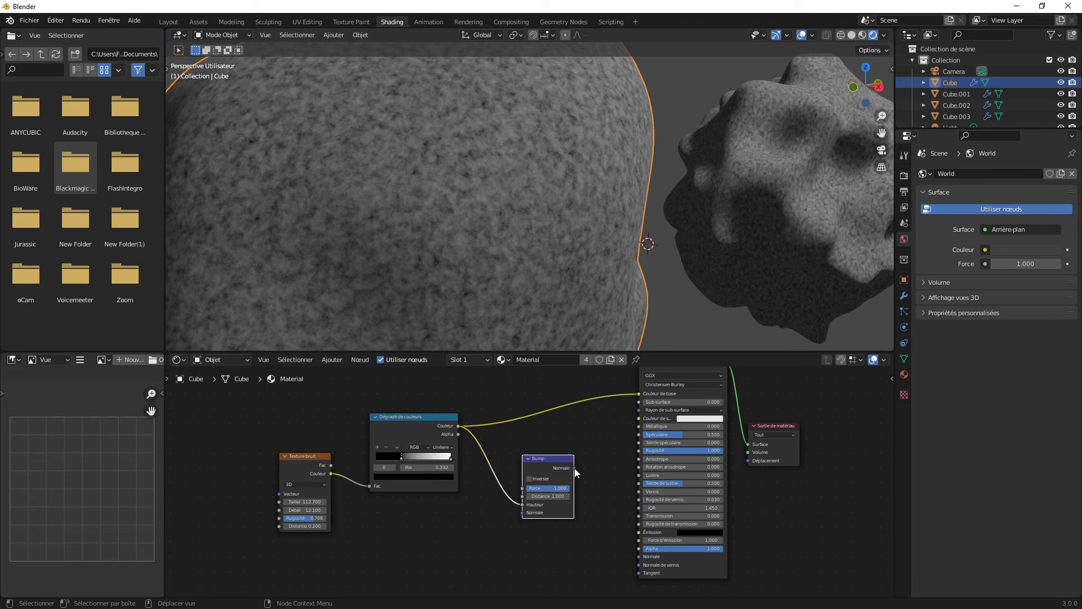
pyautogui.moveTo(574, 469); pyautogui.dragTo(635, 554)
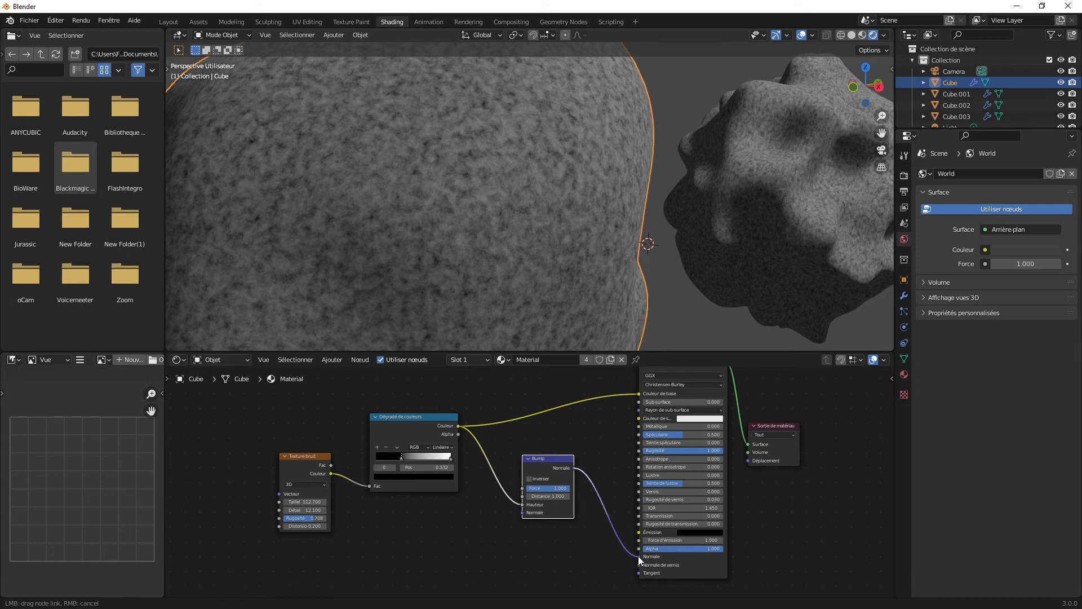
pyautogui.moveTo(639, 557); pyautogui.dragTo(639, 556)
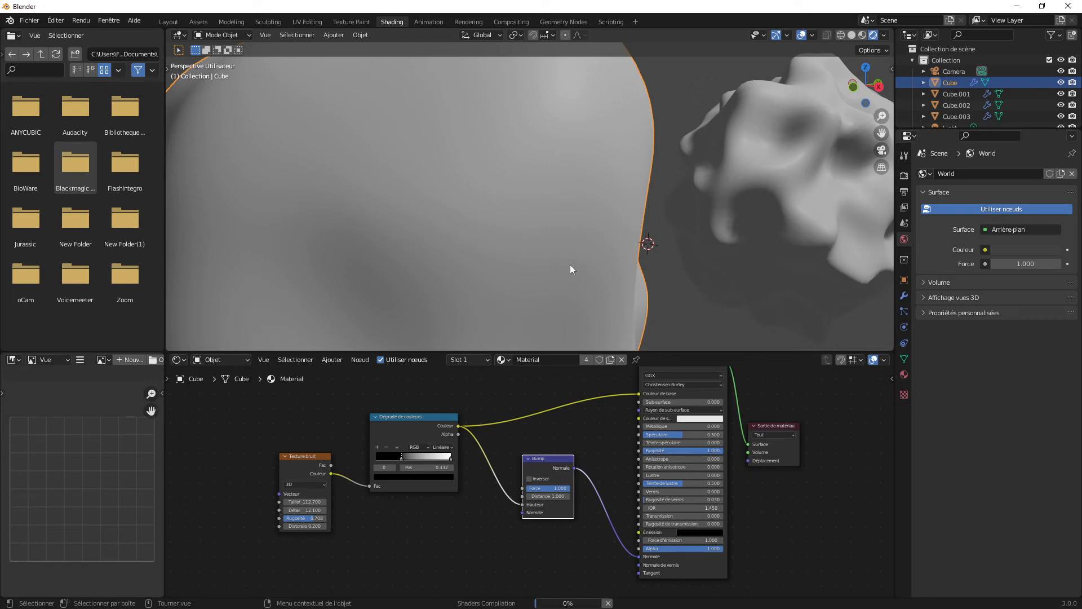
# Step: Inspect the relief on the shapes and lower the Bump node's Force to about 0.208 and its Distance to 0.100
pyautogui.scroll(-5, 569, 269)
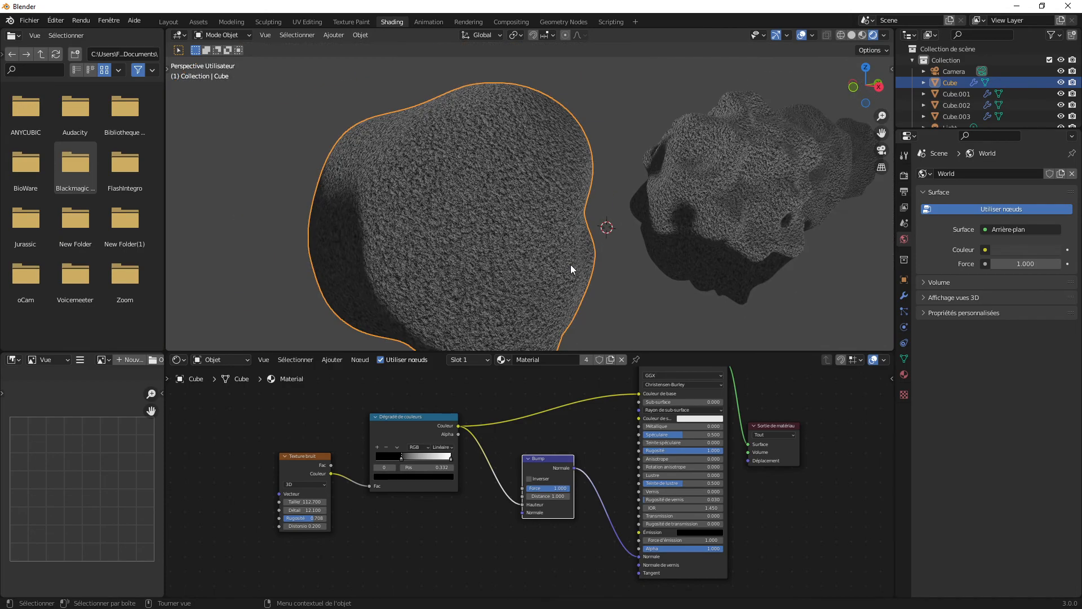
pyautogui.scroll(4, 565, 269)
pyautogui.scroll(-4, 563, 265)
pyautogui.moveTo(501, 219)
pyautogui.mouseDown(button='middle')
pyautogui.moveTo(537, 231)
pyautogui.moveTo(497, 223)
pyautogui.mouseUp(button='middle')
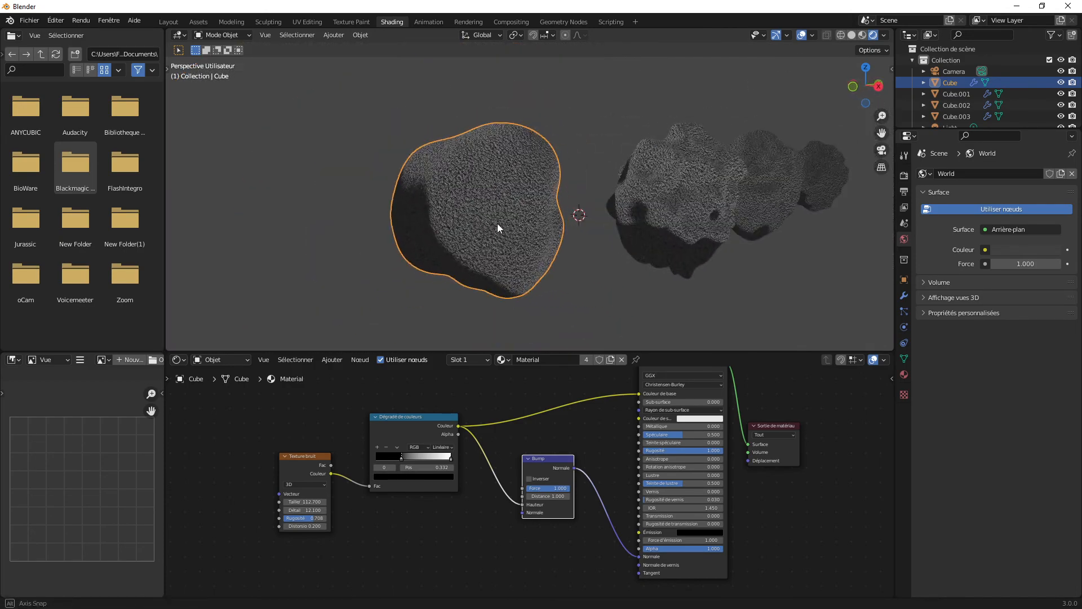
pyautogui.scroll(5, 512, 220)
pyautogui.scroll(2, 539, 224)
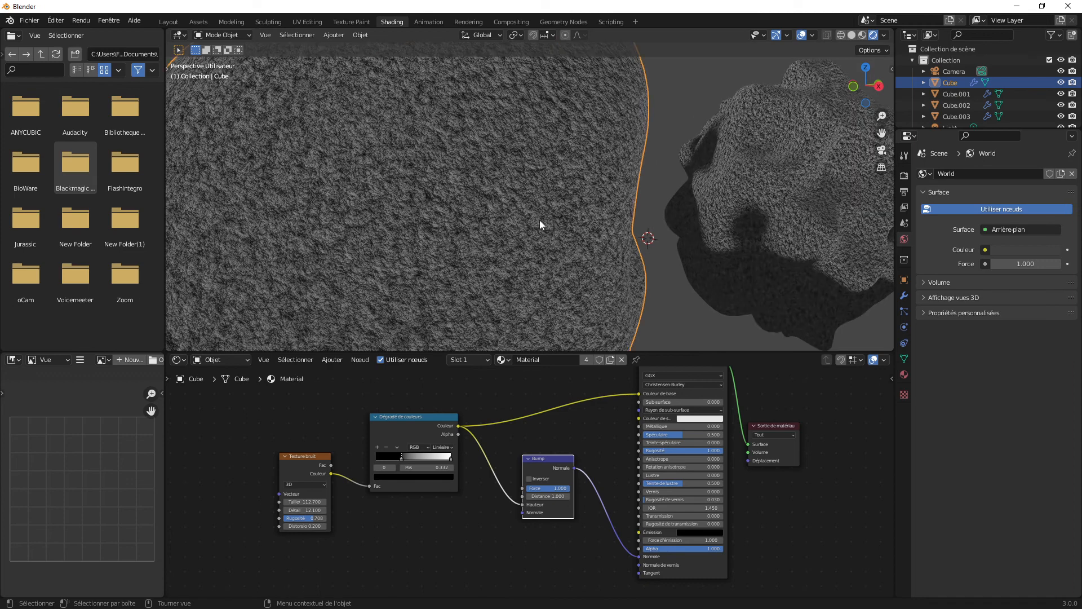
pyautogui.moveTo(550, 489); pyautogui.dragTo(526, 488)
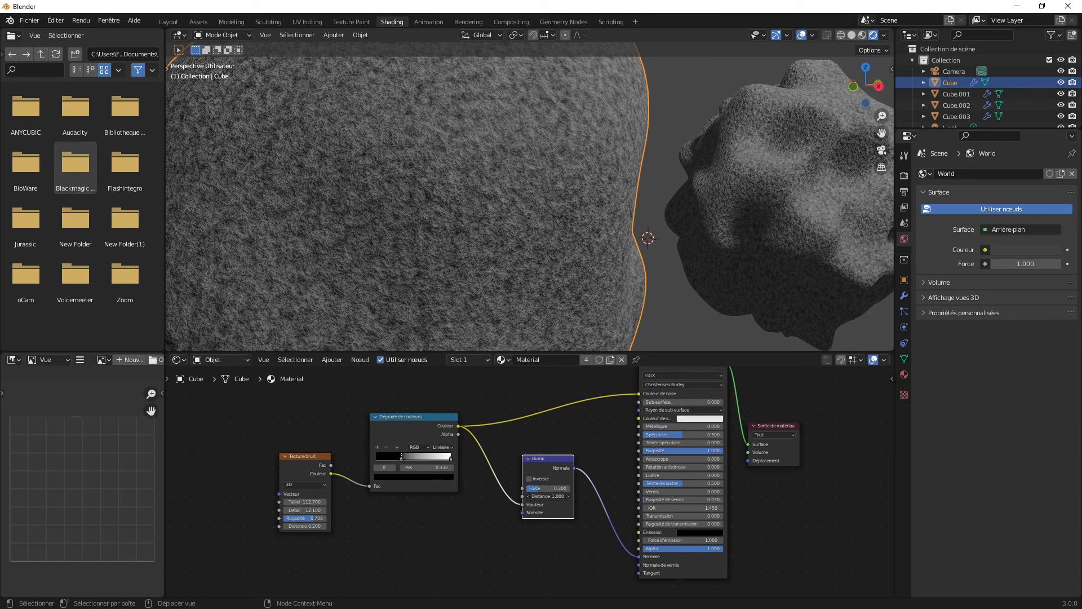
pyautogui.click(567, 496)
pyautogui.moveTo(560, 495); pyautogui.dragTo(560, 494)
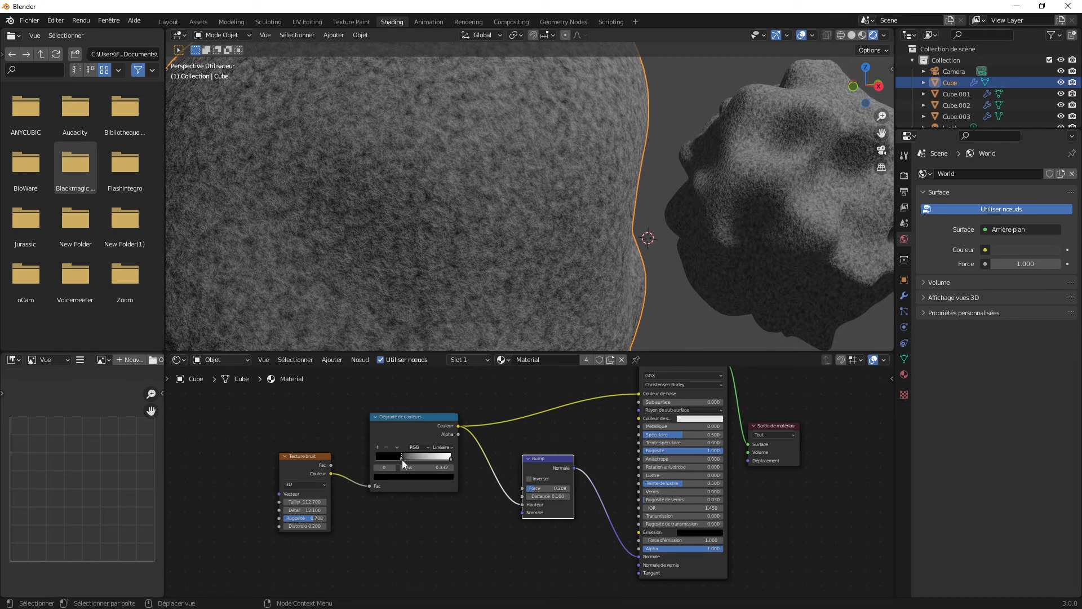
# Step: Move the color ramp's black stop to 0.255 and set the Texture bruit scale to about 47, Détail to 12.4 and Rugosité to 0.558
pyautogui.moveTo(401, 459); pyautogui.dragTo(392, 459)
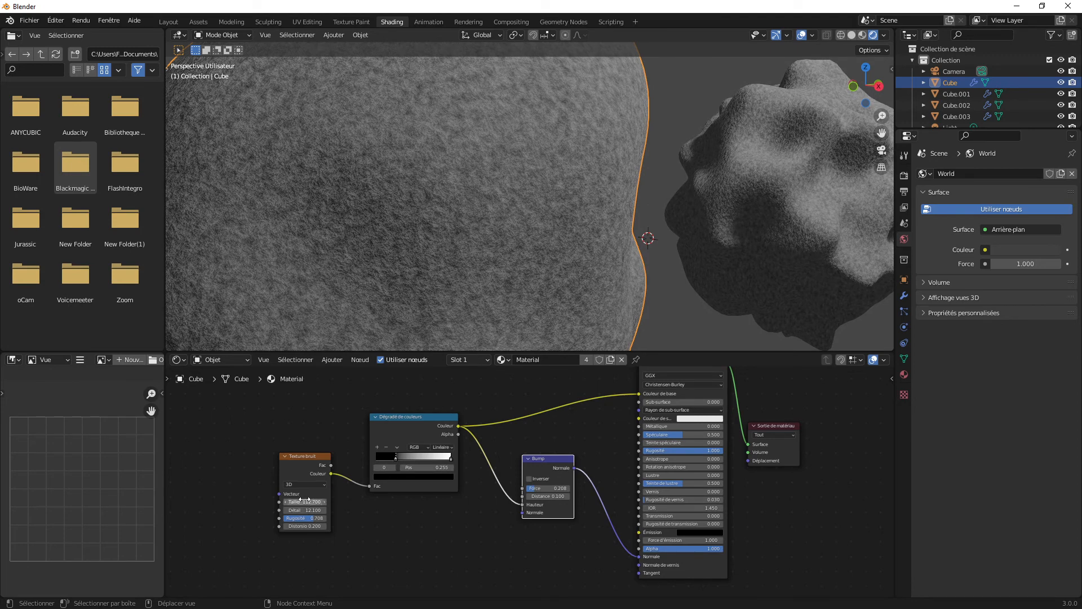
pyautogui.moveTo(308, 499)
pyautogui.mouseDown()
pyautogui.moveTo(331, 499)
pyautogui.moveTo(275, 499)
pyautogui.moveTo(303, 518)
pyautogui.moveTo(308, 510)
pyautogui.moveTo(292, 510)
pyautogui.mouseUp()
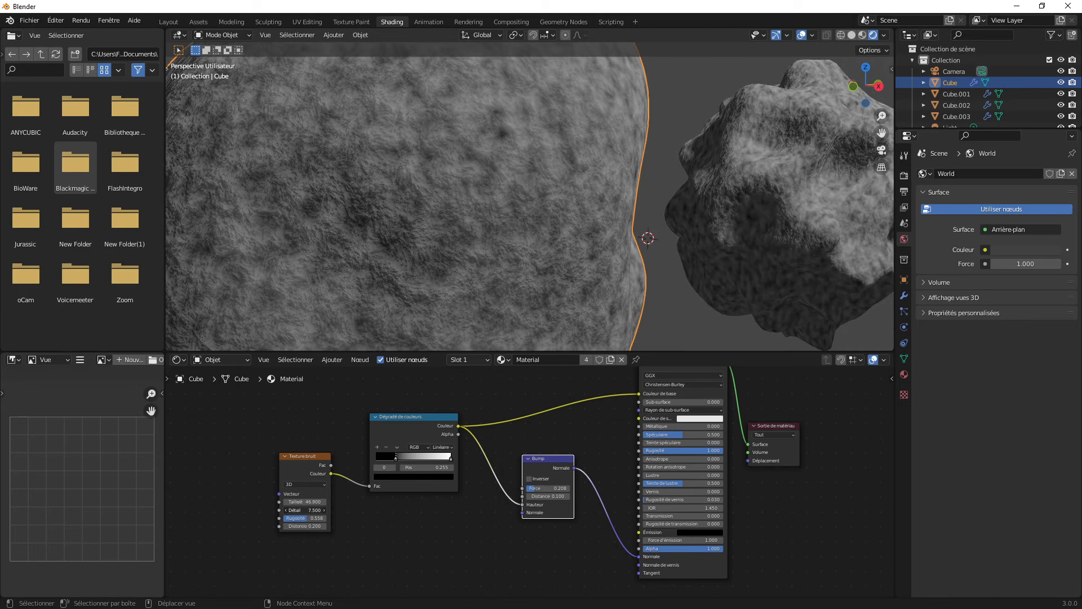
pyautogui.moveTo(305, 509); pyautogui.dragTo(310, 510)
# Step: Examine the textured rocks from several distances and angles and switch to the Layout workspace
pyautogui.scroll(-5, 624, 175)
pyautogui.moveTo(616, 198); pyautogui.dragTo(631, 199, button='middle')
pyautogui.scroll(6, 631, 199)
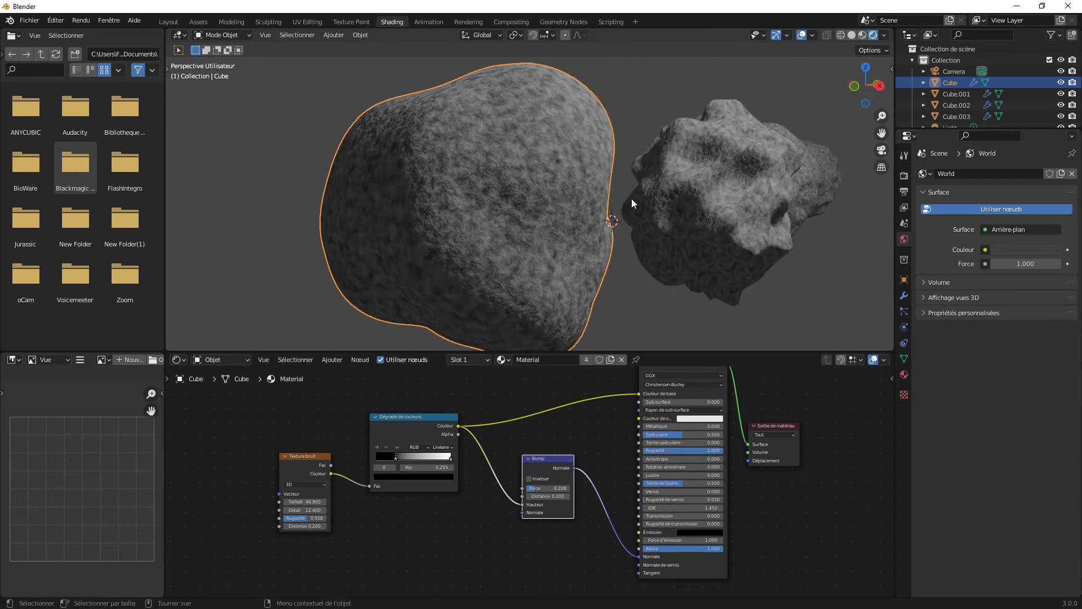
pyautogui.scroll(-4, 632, 199)
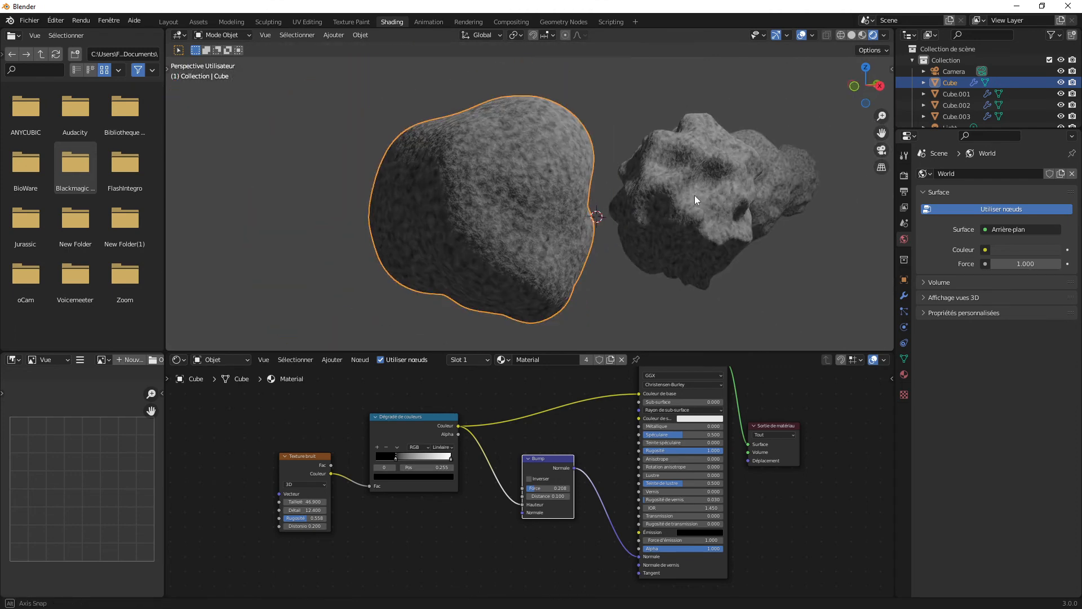
pyautogui.moveTo(694, 195)
pyautogui.mouseDown(button='middle')
pyautogui.moveTo(651, 197)
pyautogui.moveTo(681, 196)
pyautogui.mouseUp(button='middle')
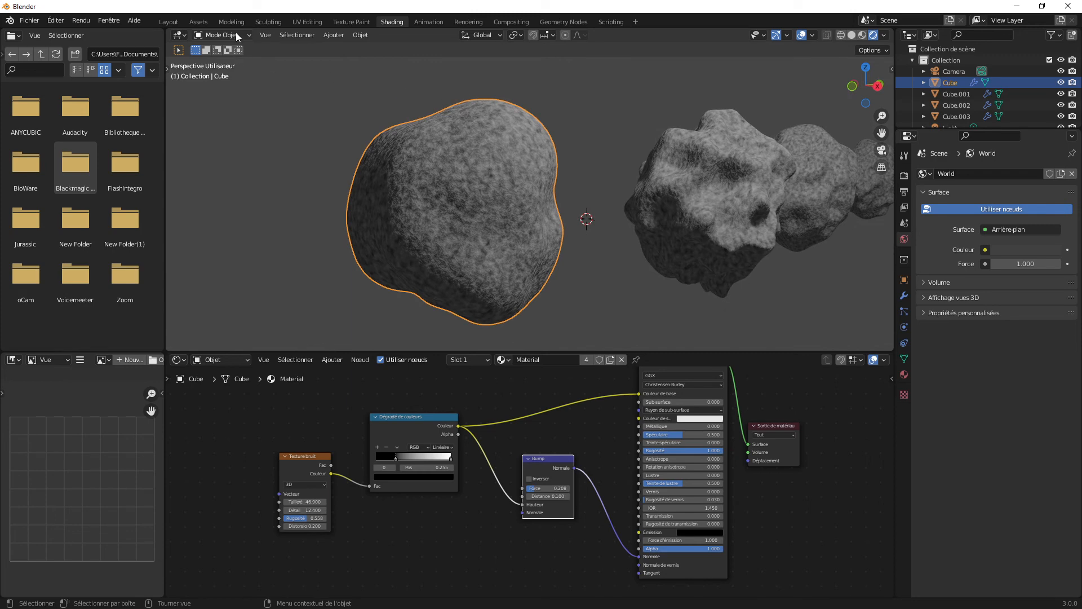
pyautogui.click(169, 22)
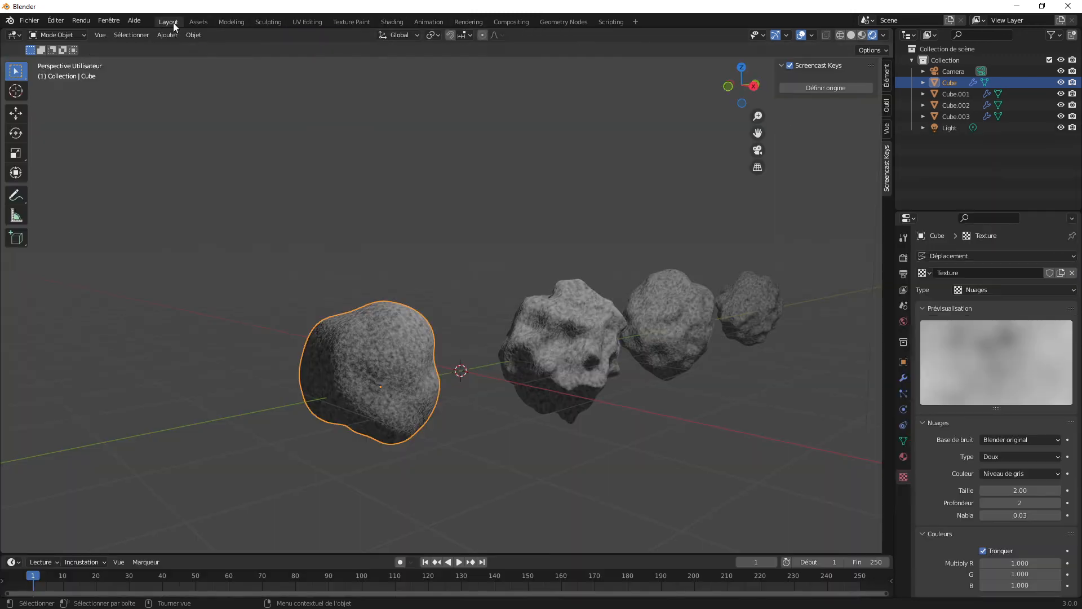
# Step: Move the point light down close above the space between the first two rocks
pyautogui.scroll(-7, 671, 339)
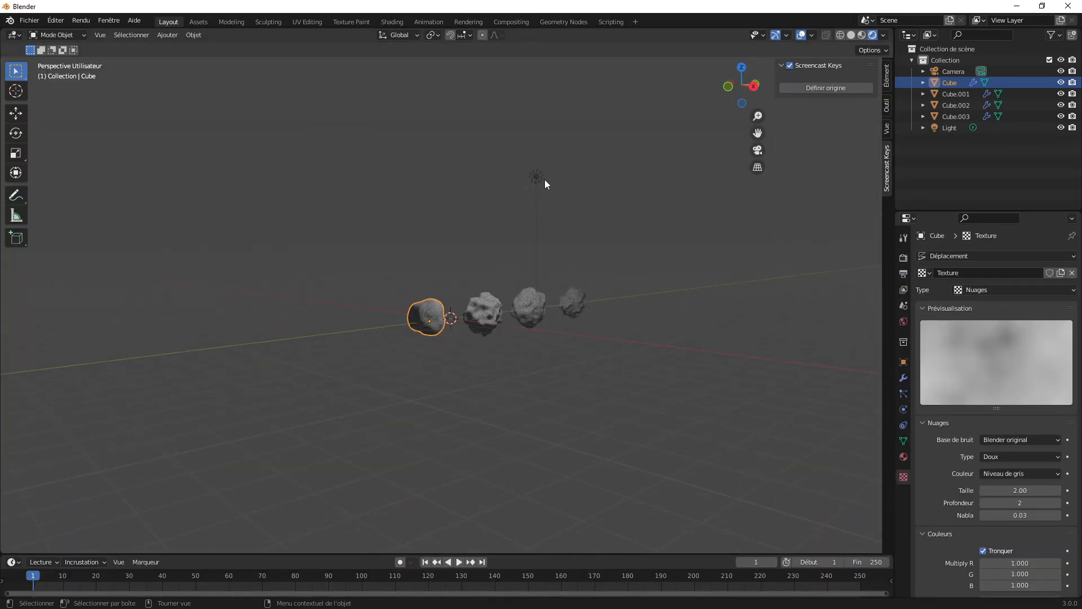
pyautogui.click(538, 177)
pyautogui.press('g')
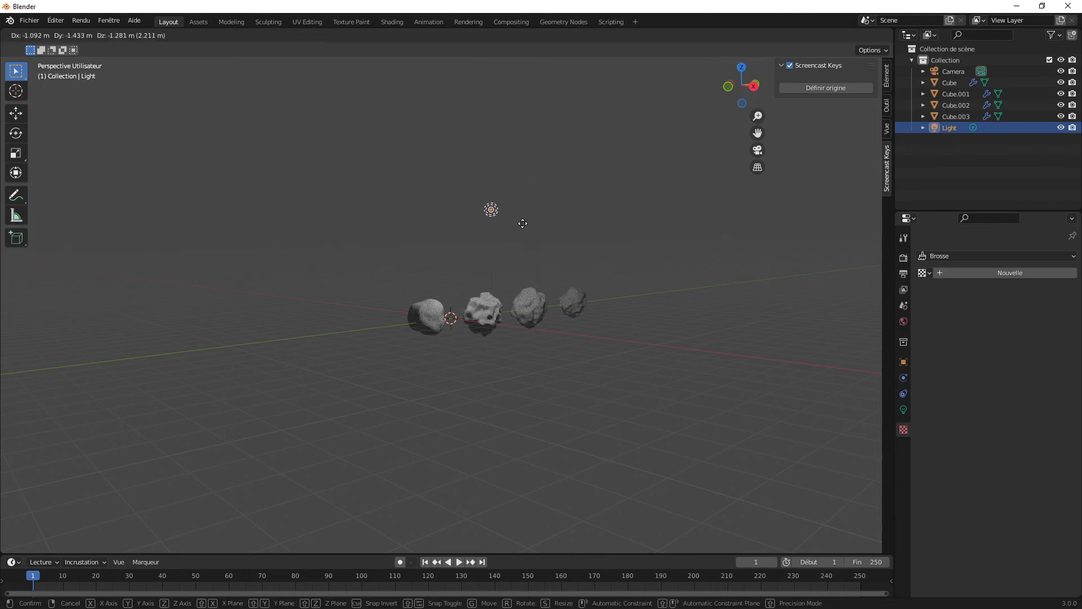
pyautogui.click(491, 299)
pyautogui.moveTo(490, 299); pyautogui.dragTo(532, 308, button='middle')
pyautogui.press('g')
pyautogui.click(506, 297)
pyautogui.scroll(3, 630, 333)
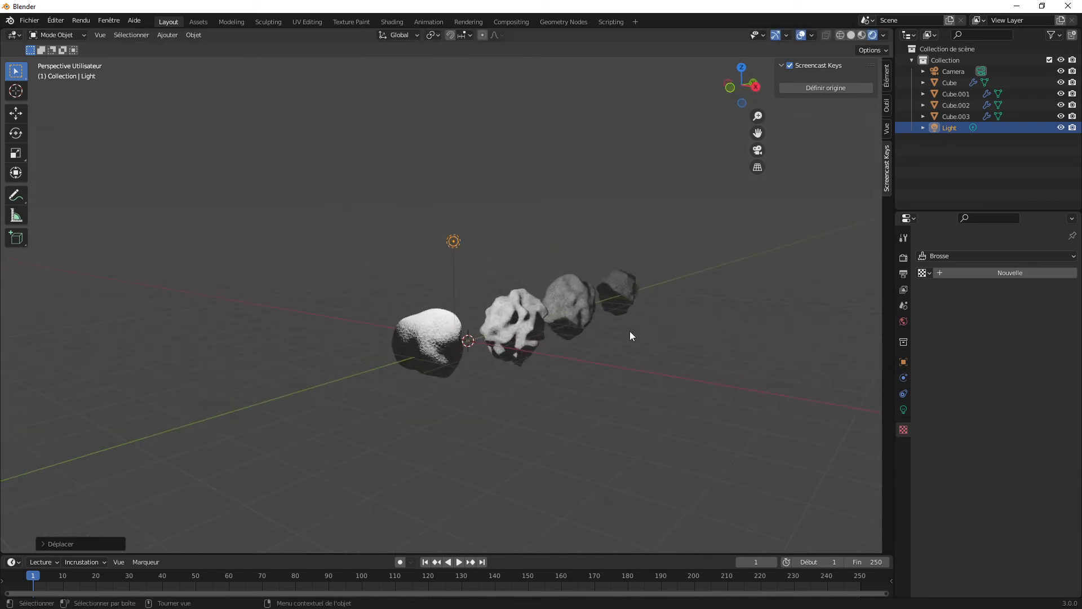
pyautogui.press('g')
pyautogui.click(549, 298)
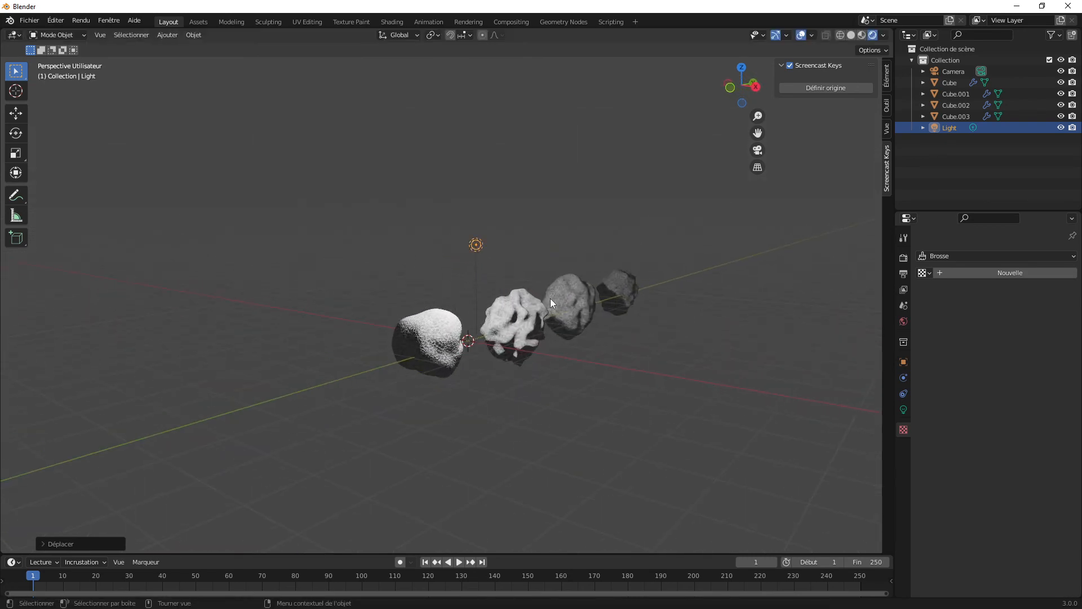
# Step: Set the light's Puissance to 100 W and inspect the surface relief of the first two rocks up close
pyautogui.click(904, 410)
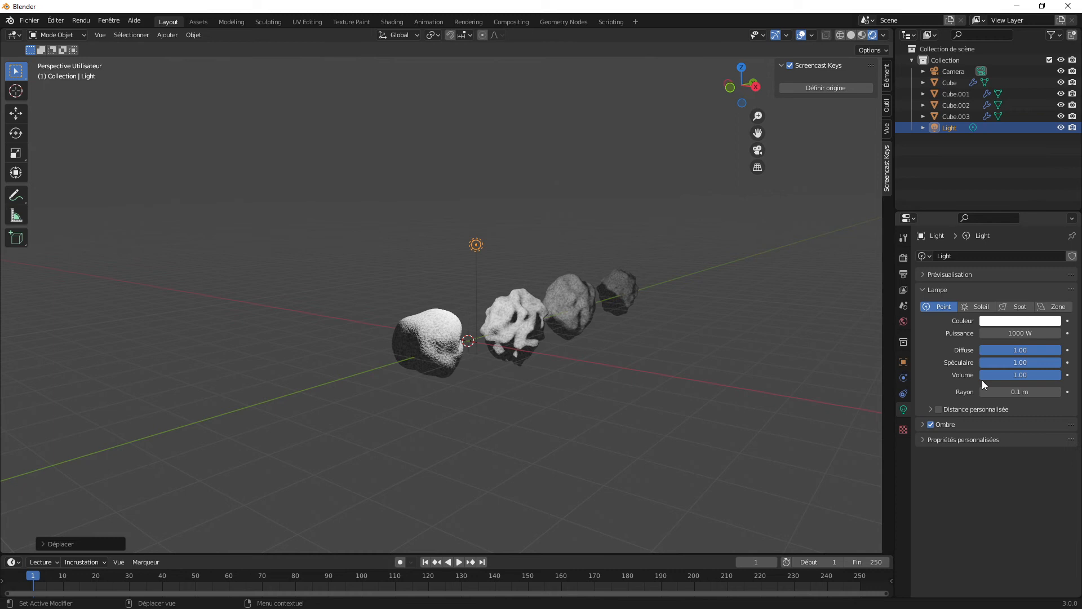
pyautogui.click(1026, 333)
pyautogui.write('100')
pyautogui.press('Return')
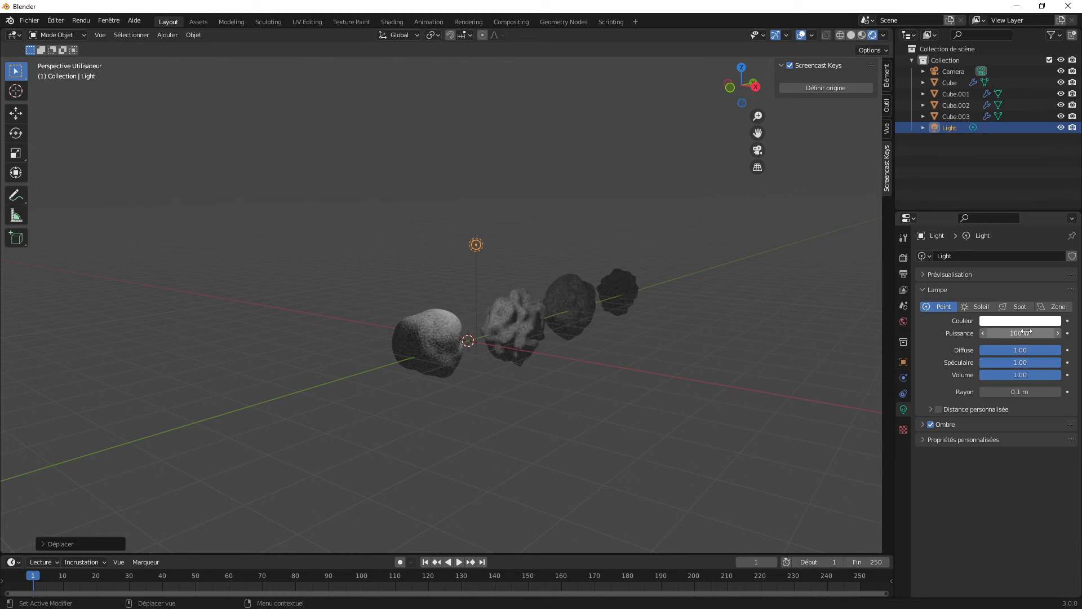
pyautogui.scroll(5, 513, 380)
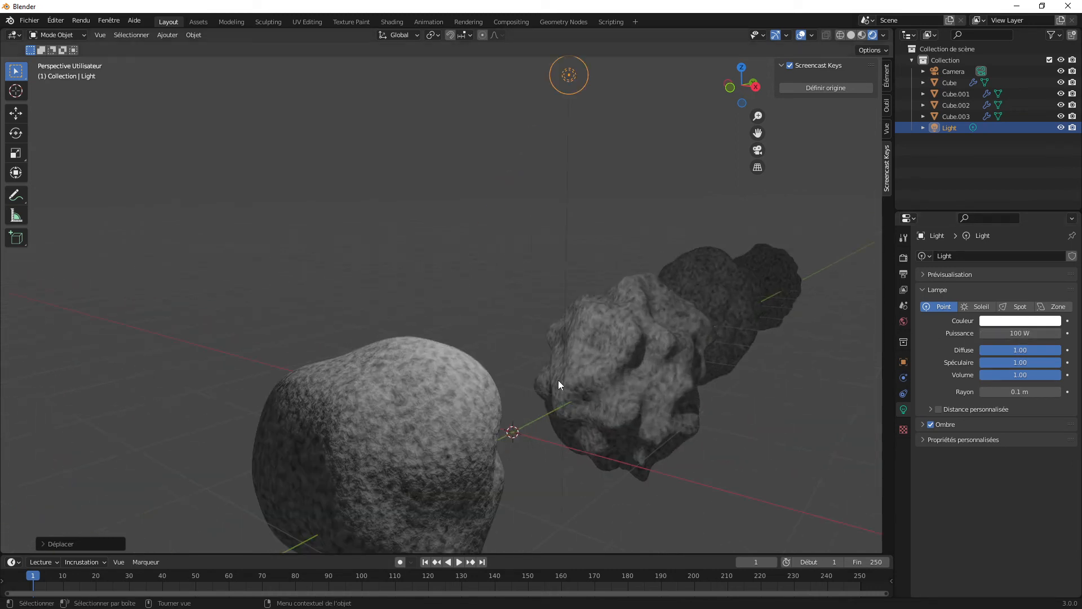
pyautogui.moveTo(558, 380); pyautogui.dragTo(547, 359, button='middle')
pyautogui.scroll(4, 414, 394)
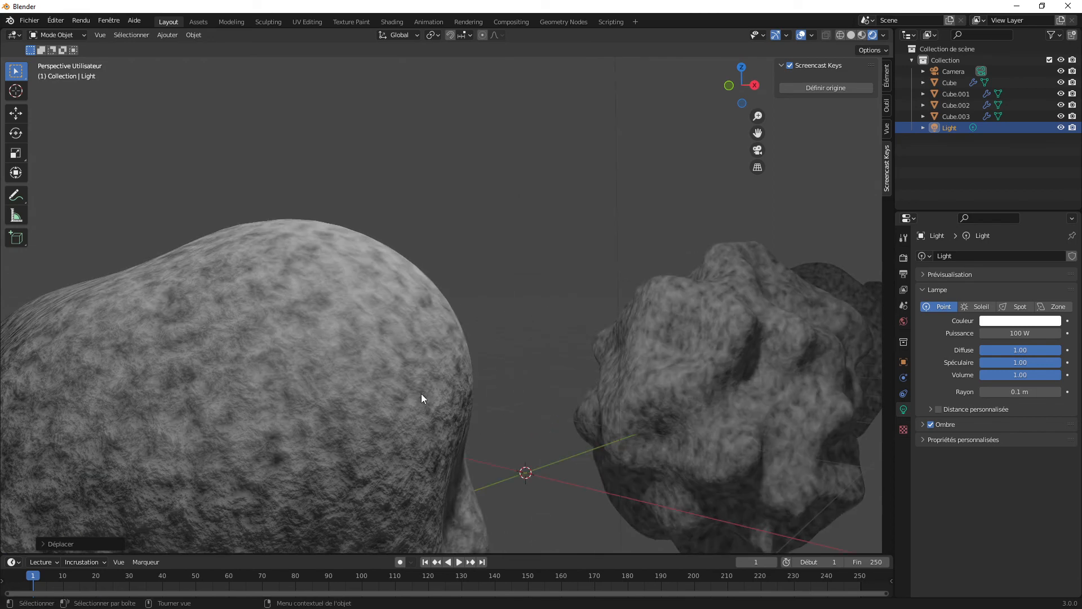
pyautogui.moveTo(421, 393); pyautogui.dragTo(499, 374, button='middle')
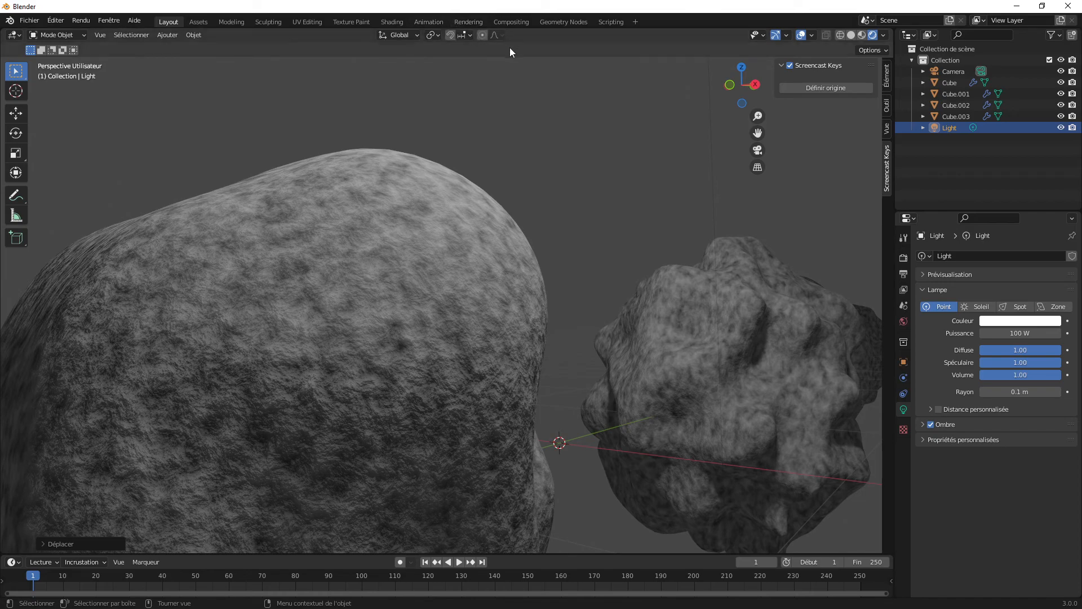
# Step: In the Shading workspace, set the first rock's BSDF guidé Rugosité to 0.164 and the Bump node's Force to about 0.292
pyautogui.click(395, 22)
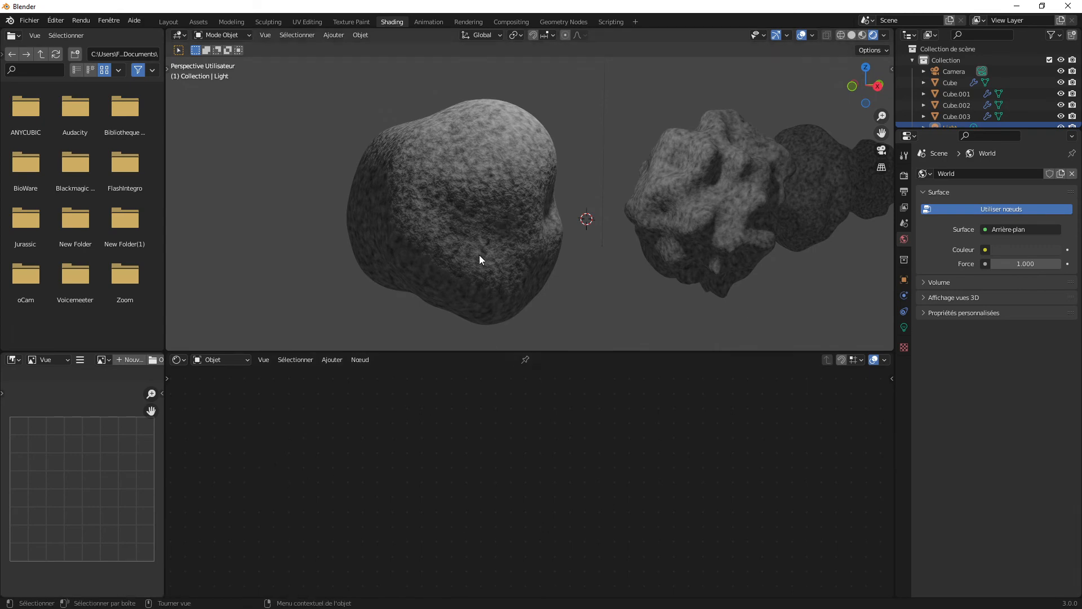
pyautogui.click(489, 220)
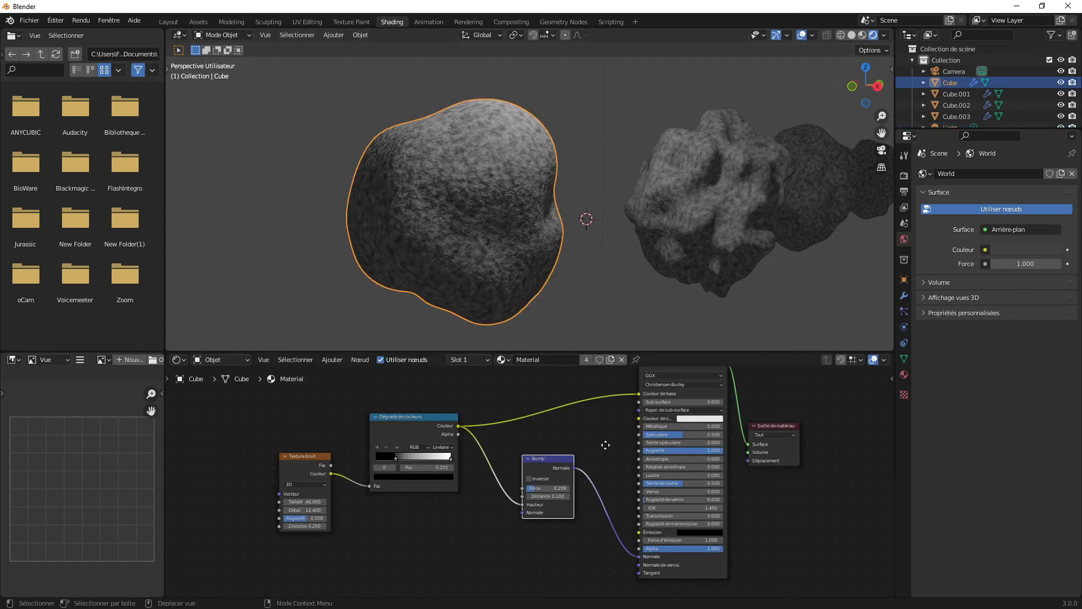
pyautogui.moveTo(607, 442); pyautogui.dragTo(618, 469, button='middle')
pyautogui.scroll(4, 635, 236)
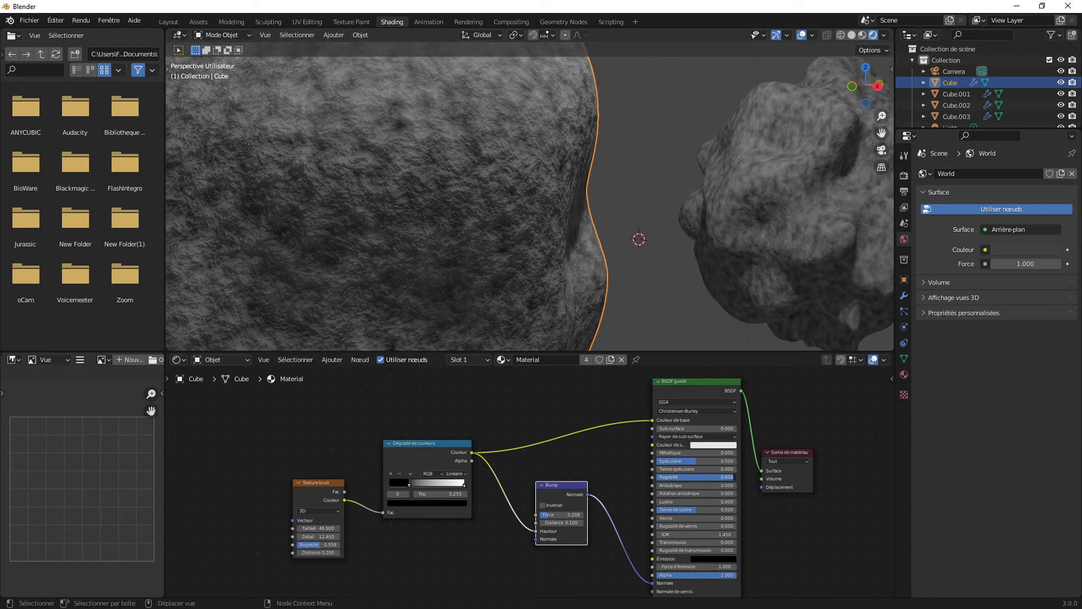
pyautogui.moveTo(733, 476); pyautogui.dragTo(670, 476)
pyautogui.scroll(-1, 539, 120)
pyautogui.moveTo(538, 121); pyautogui.dragTo(567, 144, button='middle')
pyautogui.scroll(-1, 600, 161)
pyautogui.moveTo(549, 514); pyautogui.dragTo(552, 515)
pyautogui.moveTo(504, 333); pyautogui.dragTo(547, 267, button='middle')
pyautogui.scroll(3, 528, 274)
pyautogui.scroll(-3, 530, 273)
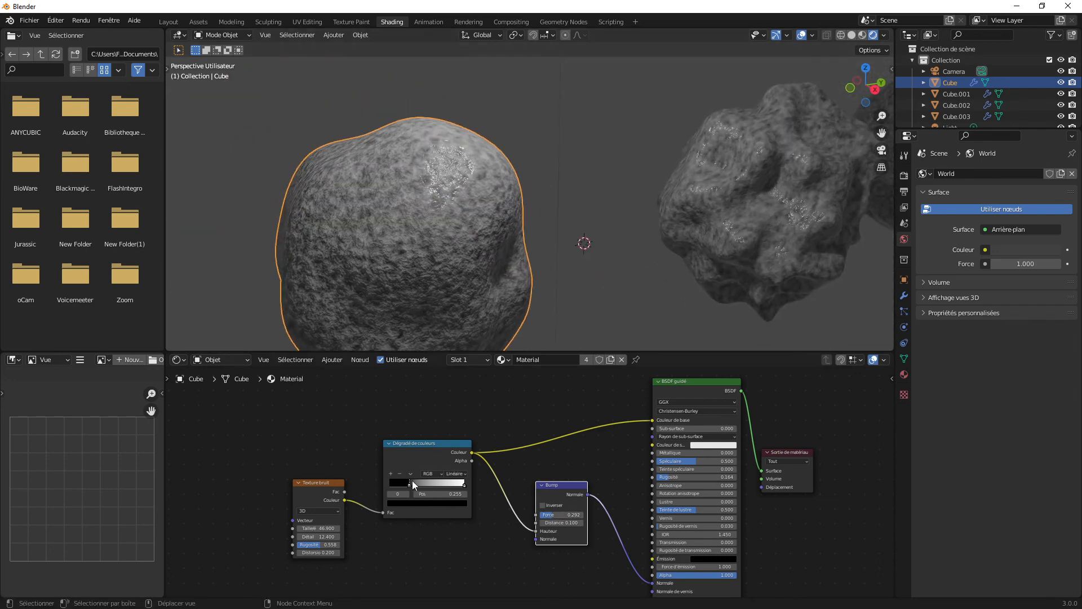
# Step: Adjust the color ramp's stops and recolor the white stop to a muted brown with saturation 0.422 and value 0.477
pyautogui.moveTo(409, 484)
pyautogui.mouseDown()
pyautogui.moveTo(465, 485)
pyautogui.moveTo(455, 485)
pyautogui.mouseUp()
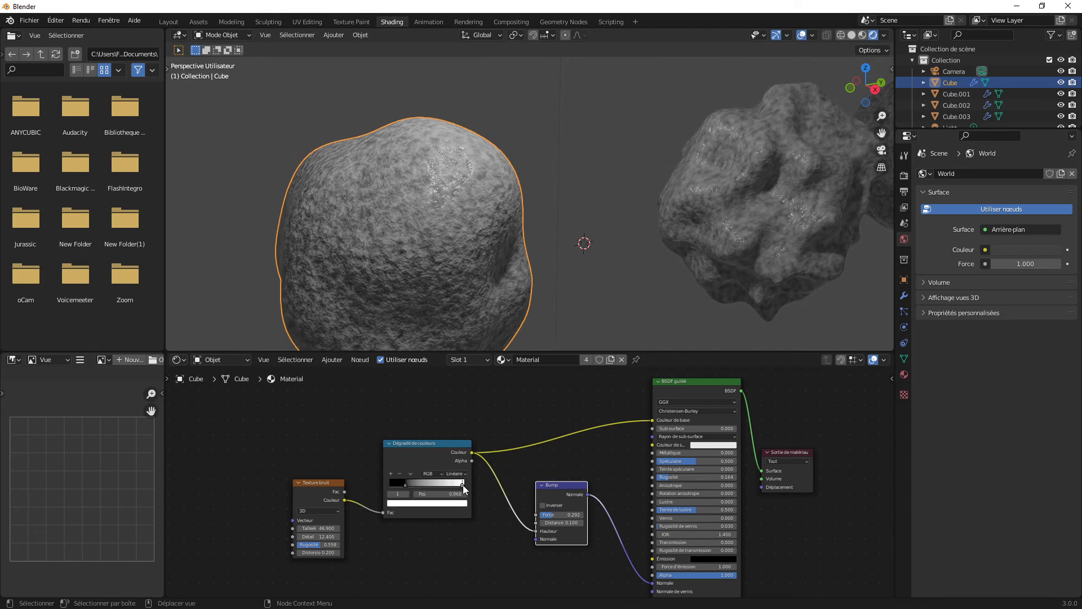
pyautogui.click(440, 509)
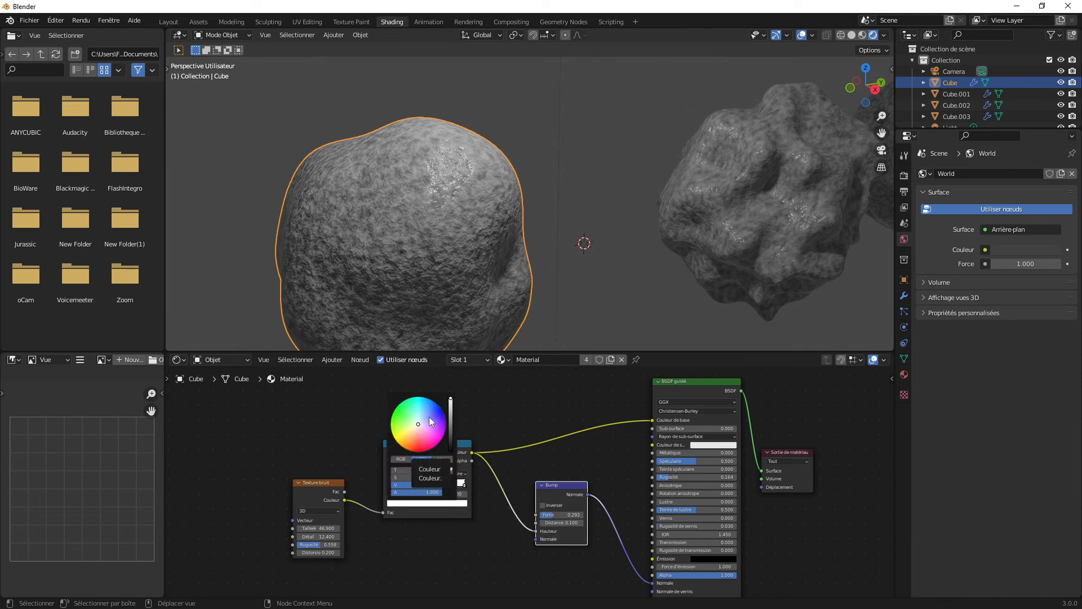
pyautogui.moveTo(424, 441)
pyautogui.mouseDown()
pyautogui.moveTo(405, 431)
pyautogui.moveTo(414, 430)
pyautogui.mouseUp()
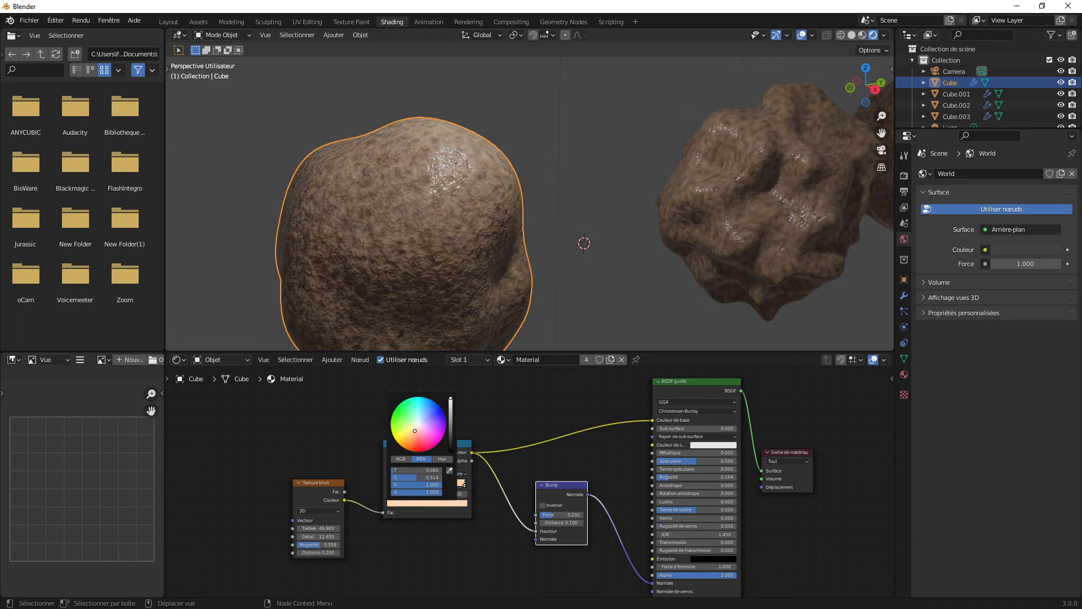
pyautogui.click(451, 417)
pyautogui.click(451, 412)
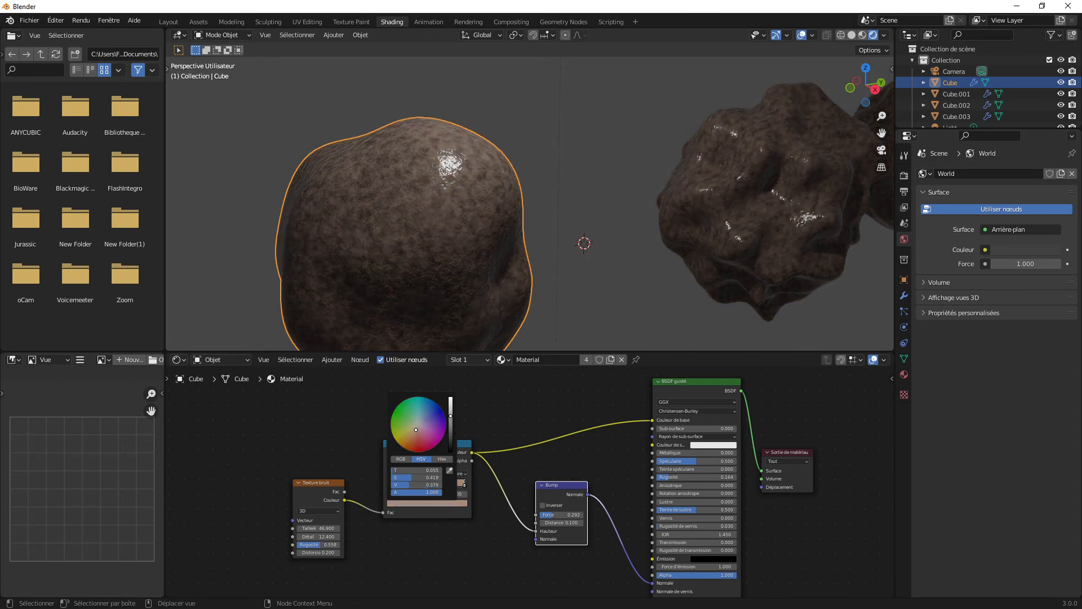
pyautogui.scroll(3, 529, 235)
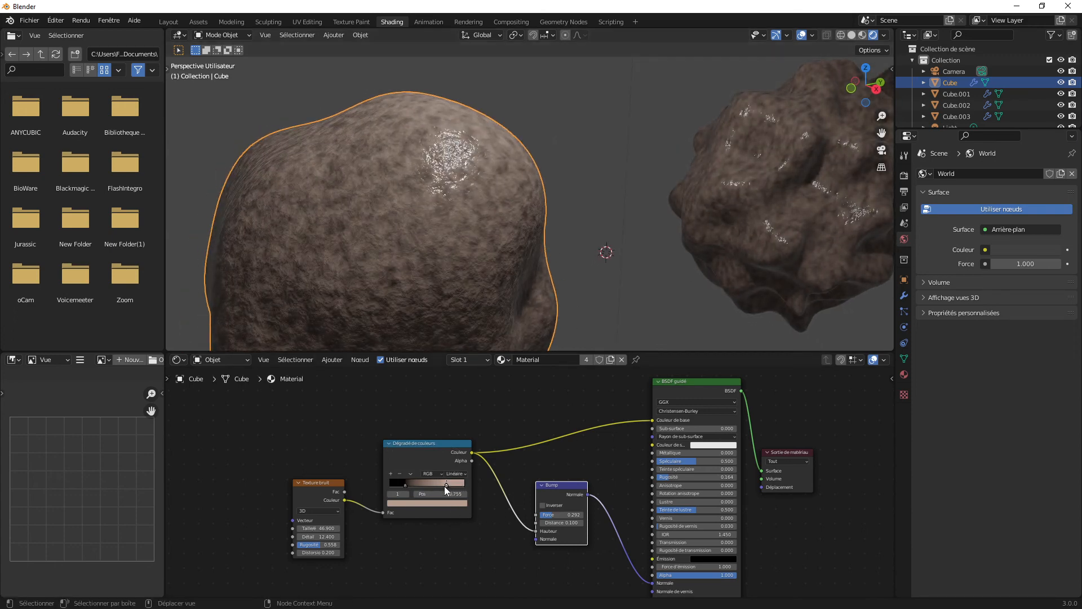
# Step: Move the color ramp's brown stop to position 0.595 and check the mottling on the rocks
pyautogui.moveTo(446, 488)
pyautogui.mouseDown()
pyautogui.moveTo(457, 488)
pyautogui.moveTo(425, 488)
pyautogui.mouseUp()
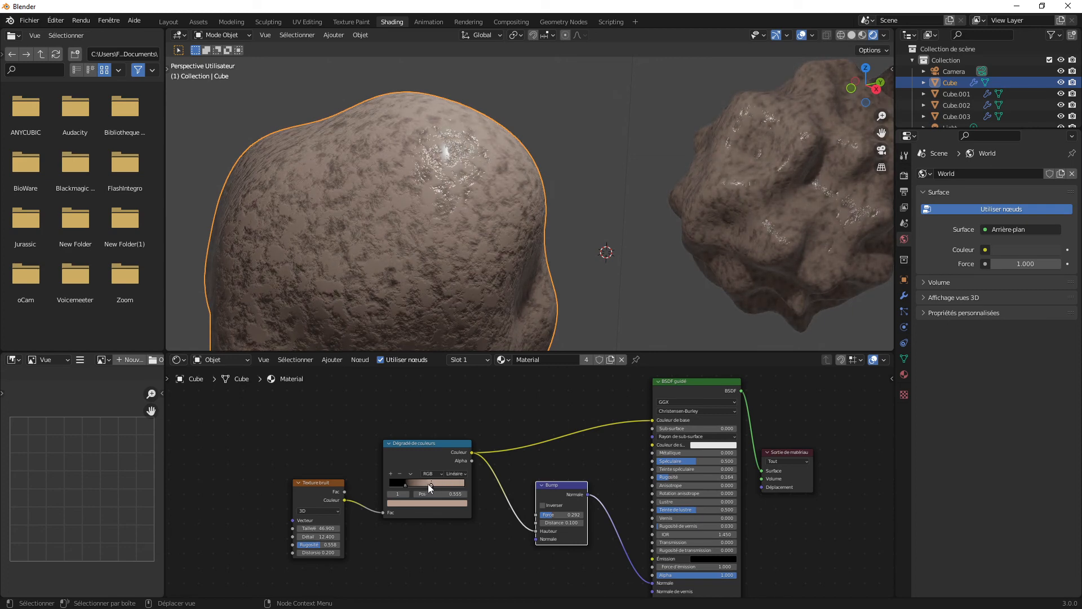
pyautogui.moveTo(425, 484)
pyautogui.mouseDown()
pyautogui.moveTo(413, 483)
pyautogui.moveTo(446, 484)
pyautogui.moveTo(430, 484)
pyautogui.mouseUp()
pyautogui.moveTo(441, 342); pyautogui.dragTo(452, 319, button='middle')
pyautogui.moveTo(518, 290); pyautogui.dragTo(552, 279, button='middle')
pyautogui.moveTo(621, 263); pyautogui.dragTo(606, 271, button='middle')
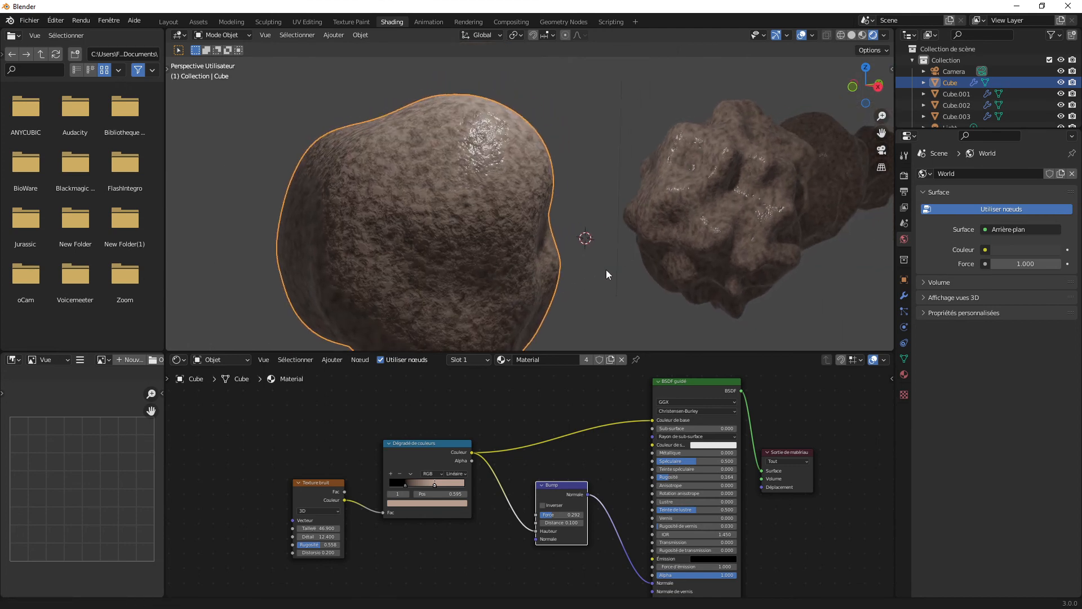
# Step: Set the BSDF guidé's Rugosité to 0.386, deselect the rock and compare the shine on the rocks
pyautogui.moveTo(669, 477); pyautogui.dragTo(703, 477)
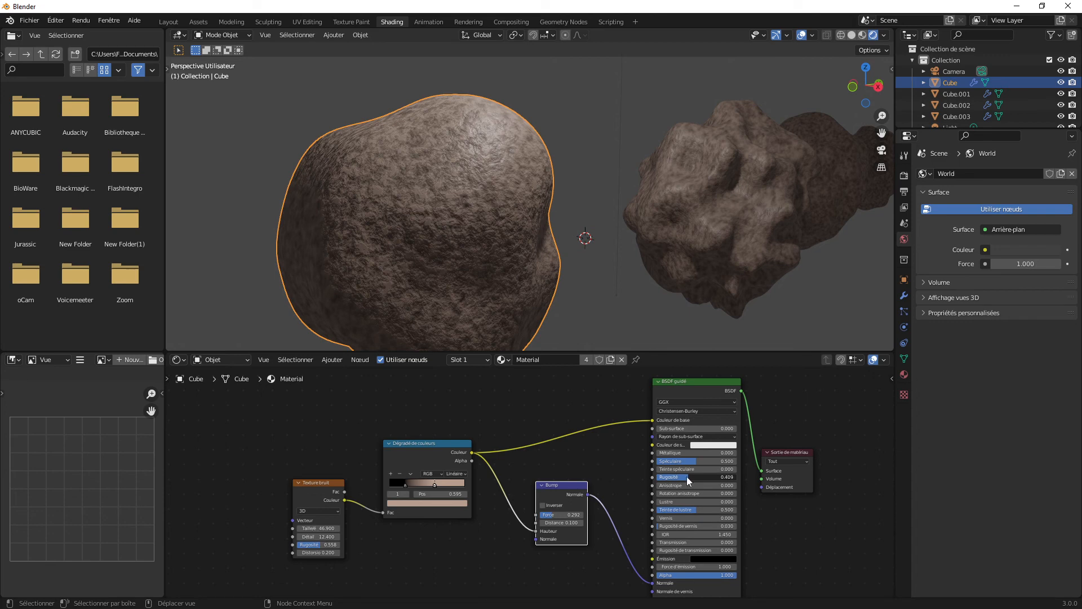
pyautogui.moveTo(686, 477); pyautogui.dragTo(685, 477)
pyautogui.keyDown('shift'); pyautogui.moveTo(557, 178); pyautogui.dragTo(566, 208, button='middle'); pyautogui.keyUp('shift')
pyautogui.scroll(1, 555, 218)
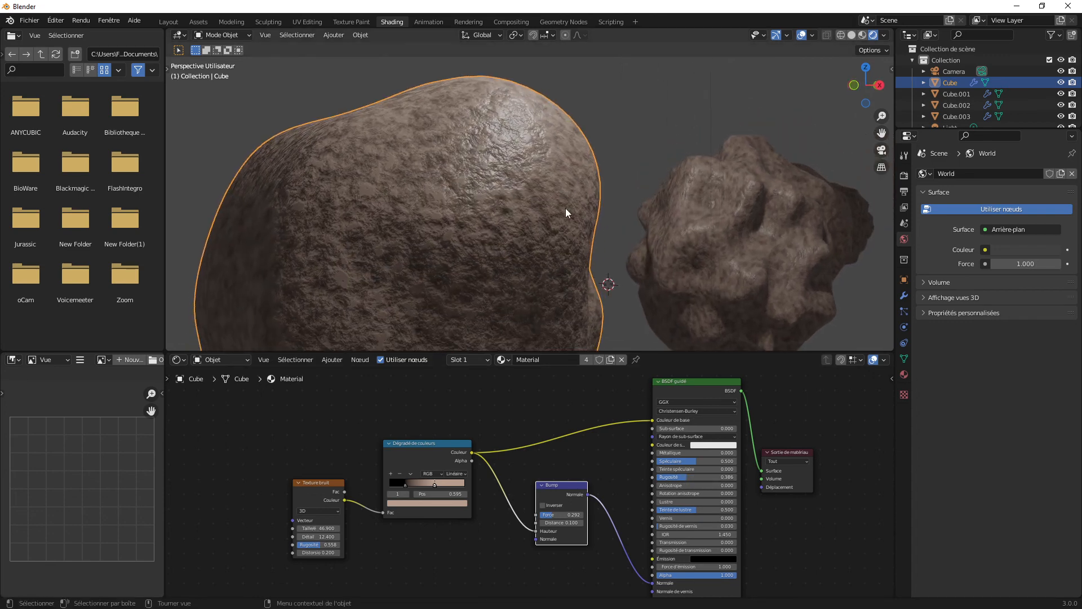
pyautogui.click(615, 118)
pyautogui.moveTo(617, 148); pyautogui.dragTo(619, 181, button='middle')
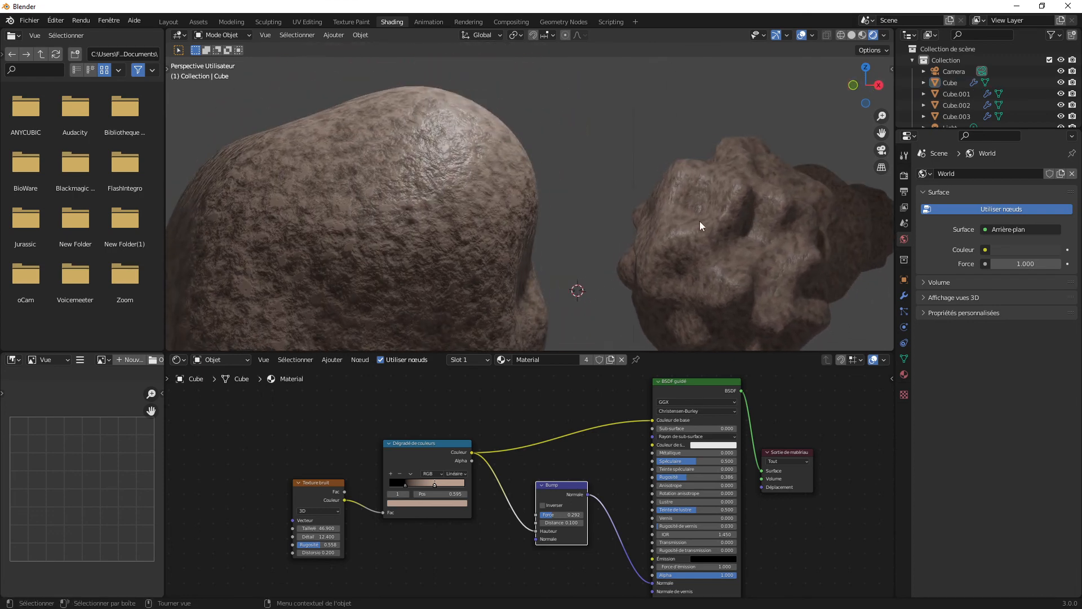
pyautogui.scroll(-2, 575, 227)
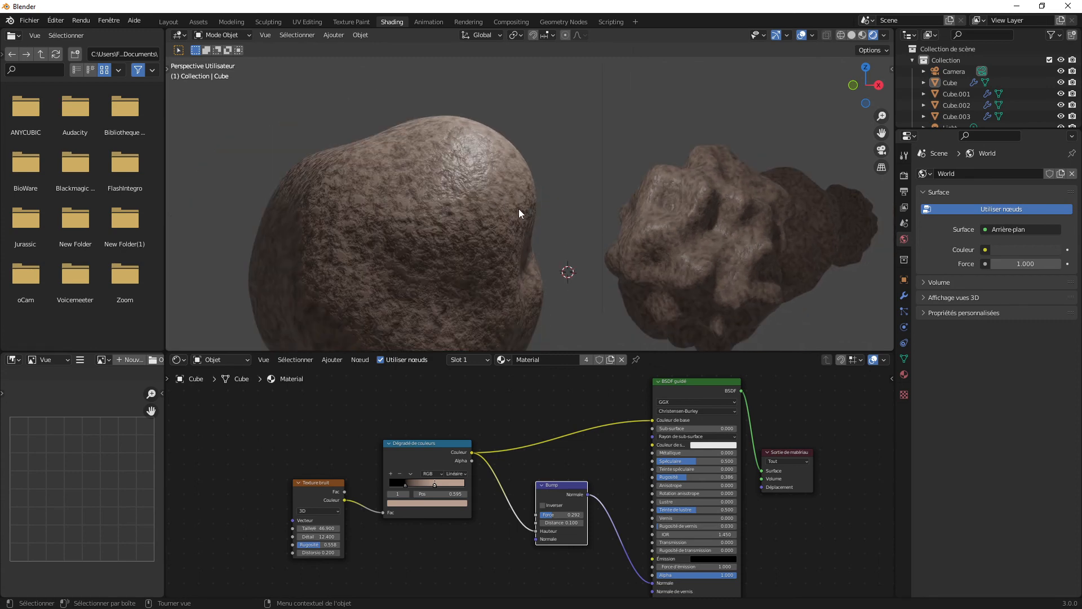
pyautogui.scroll(2, 519, 209)
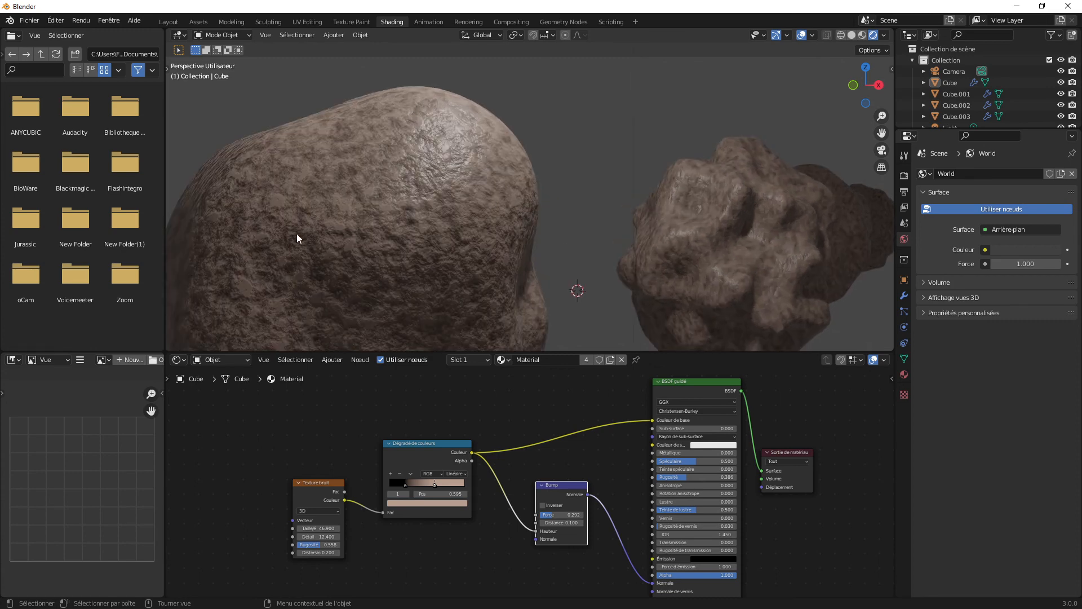
# Step: Make an independent copy of the shared material for the second rock, Cube.001, and view that rock up close
pyautogui.click(749, 225)
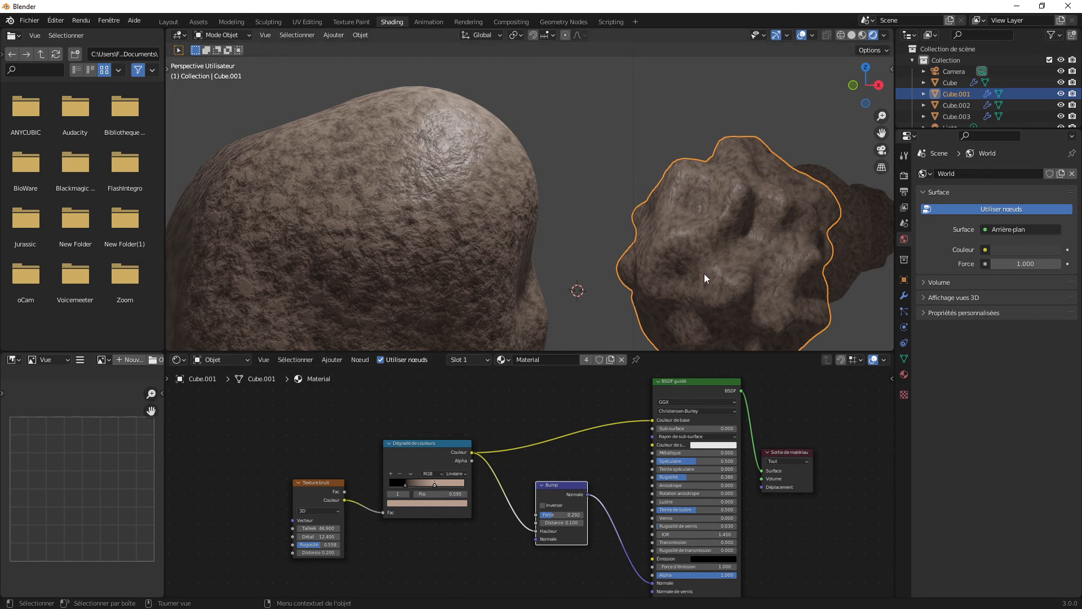
pyautogui.click(610, 360)
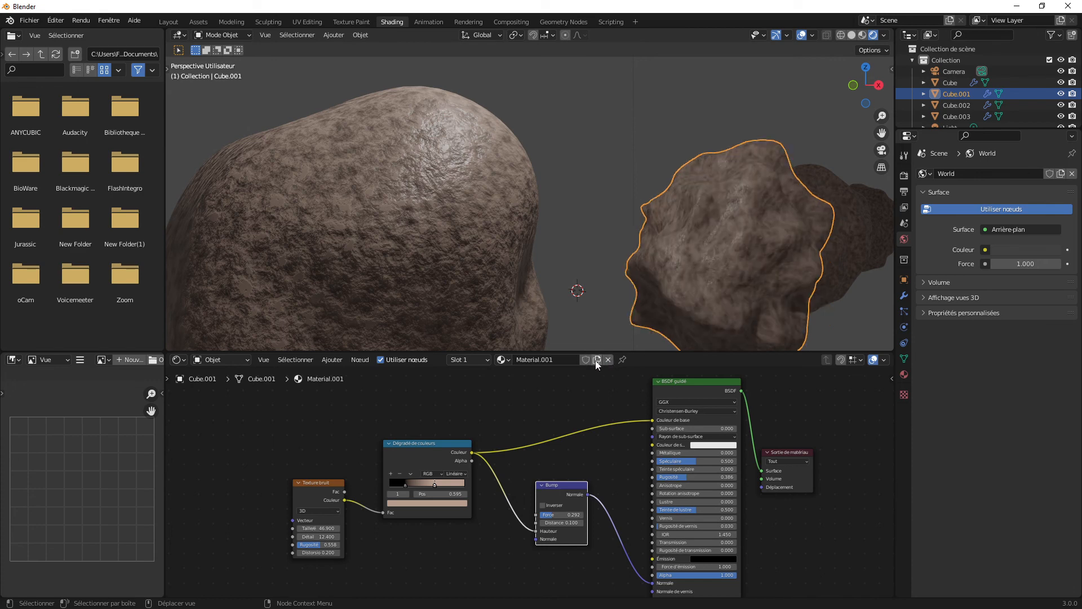
pyautogui.moveTo(706, 296); pyautogui.dragTo(580, 279, button='middle')
pyautogui.scroll(1, 660, 265)
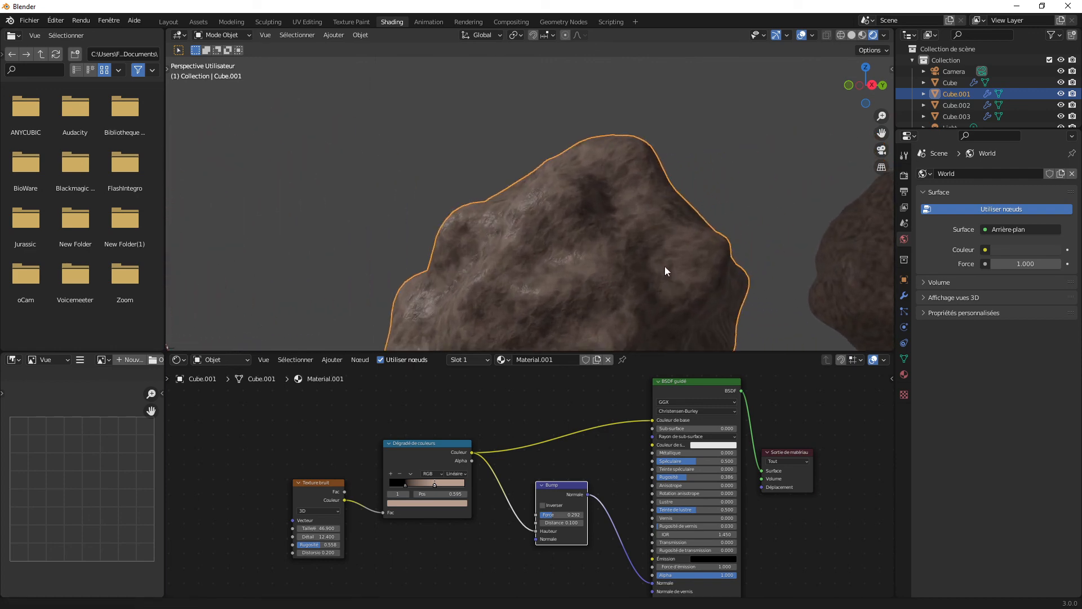
pyautogui.scroll(2, 648, 225)
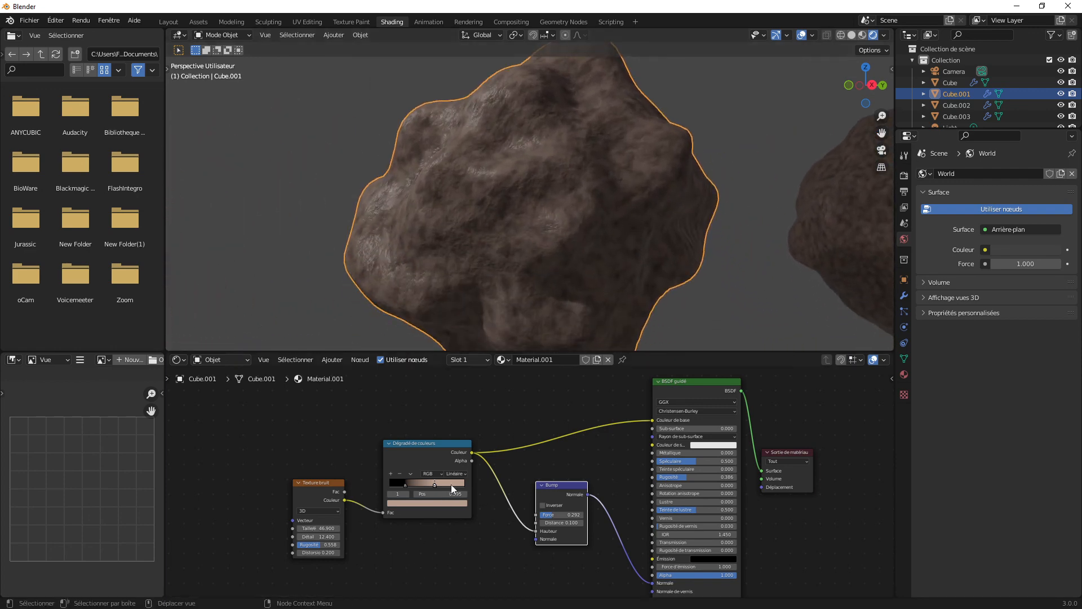
# Step: Recolor the brown color ramp stop of the second rock's material to a dusty mauve
pyautogui.click(450, 503)
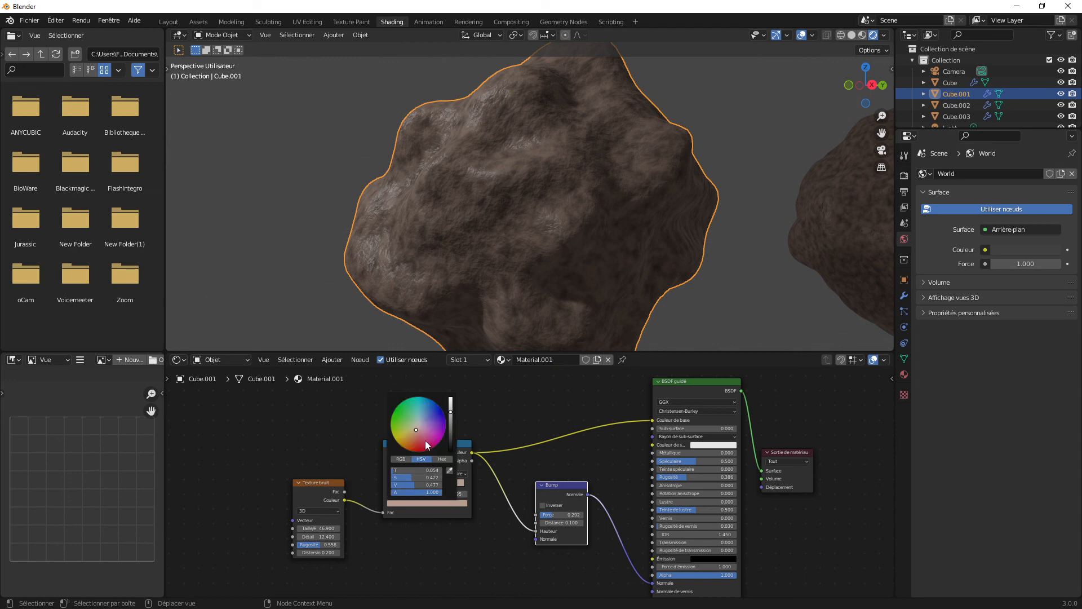
pyautogui.moveTo(426, 441); pyautogui.dragTo(421, 428)
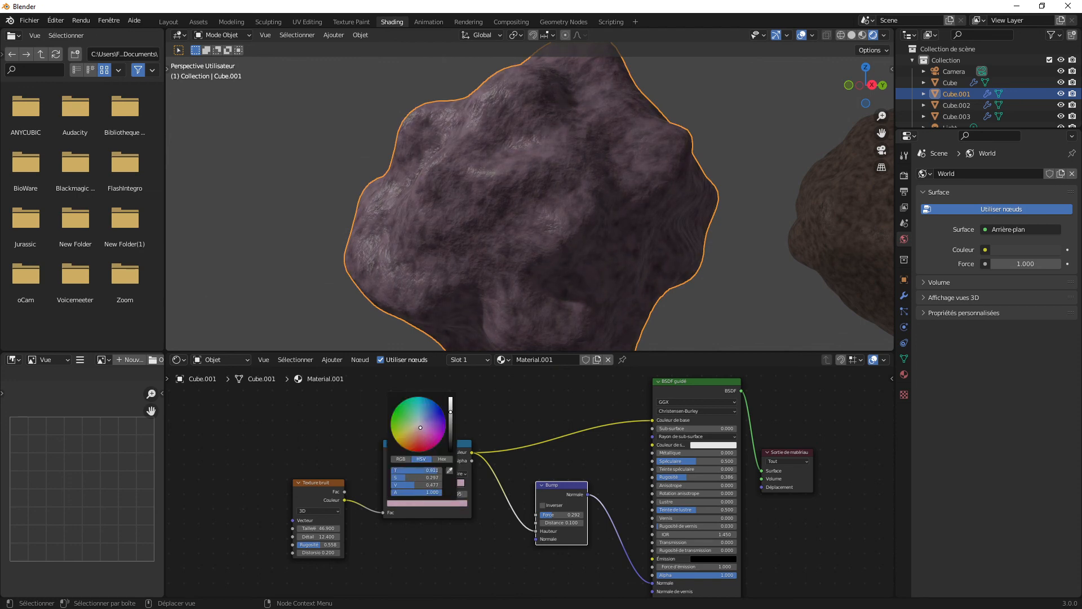
pyautogui.scroll(-5, 686, 217)
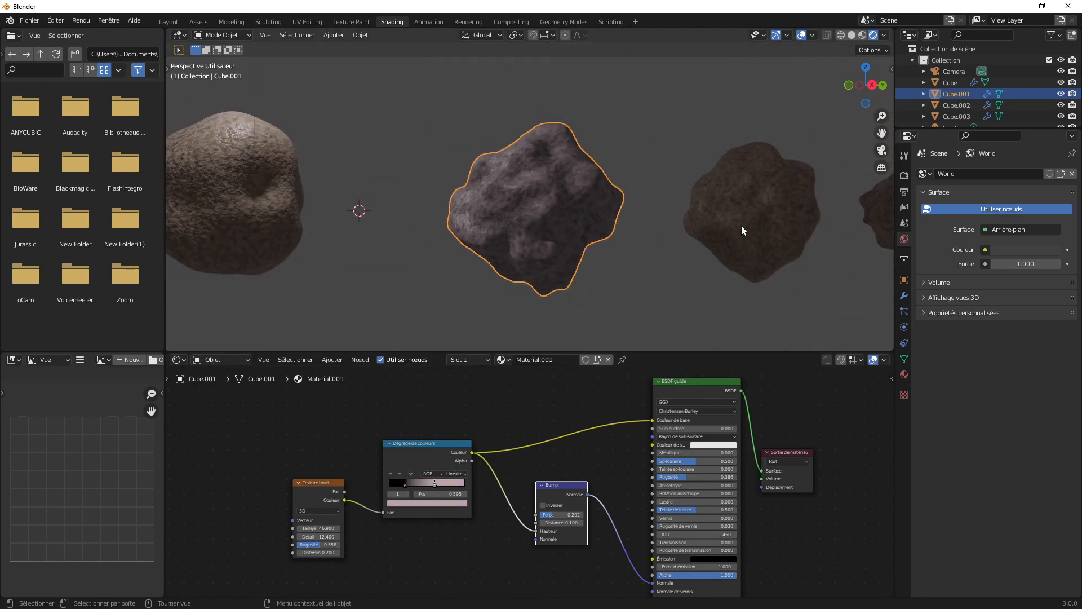
# Step: Duplicate the light and place the copy above the gap between the two darker rocks at the far end of the row
pyautogui.keyDown('shift'); pyautogui.moveTo(742, 226); pyautogui.dragTo(552, 285, button='middle'); pyautogui.keyUp('shift')
pyautogui.click(606, 247)
pyautogui.keyDown('shift'); pyautogui.moveTo(712, 256); pyautogui.dragTo(632, 258, button='middle'); pyautogui.keyUp('shift')
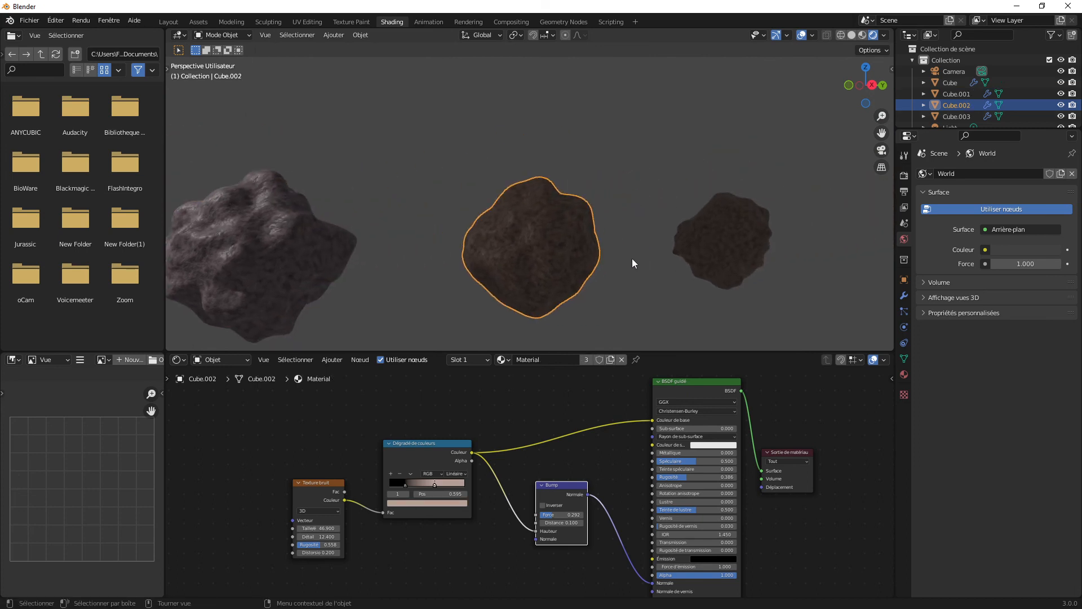
pyautogui.scroll(-3, 631, 258)
pyautogui.click(265, 113)
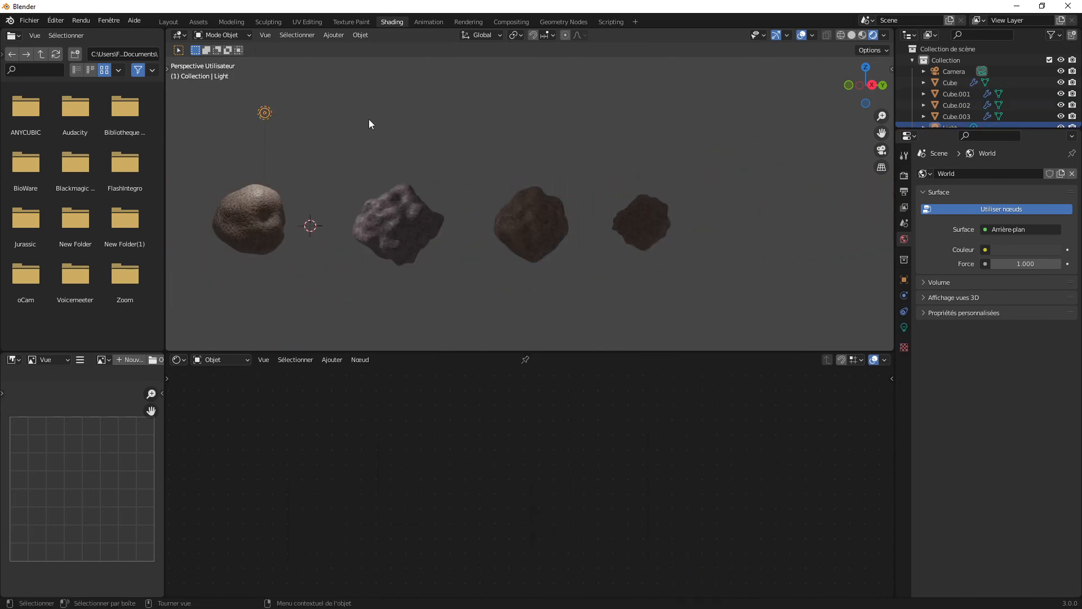
pyautogui.hotkey('shift', 'd')
pyautogui.click(696, 158)
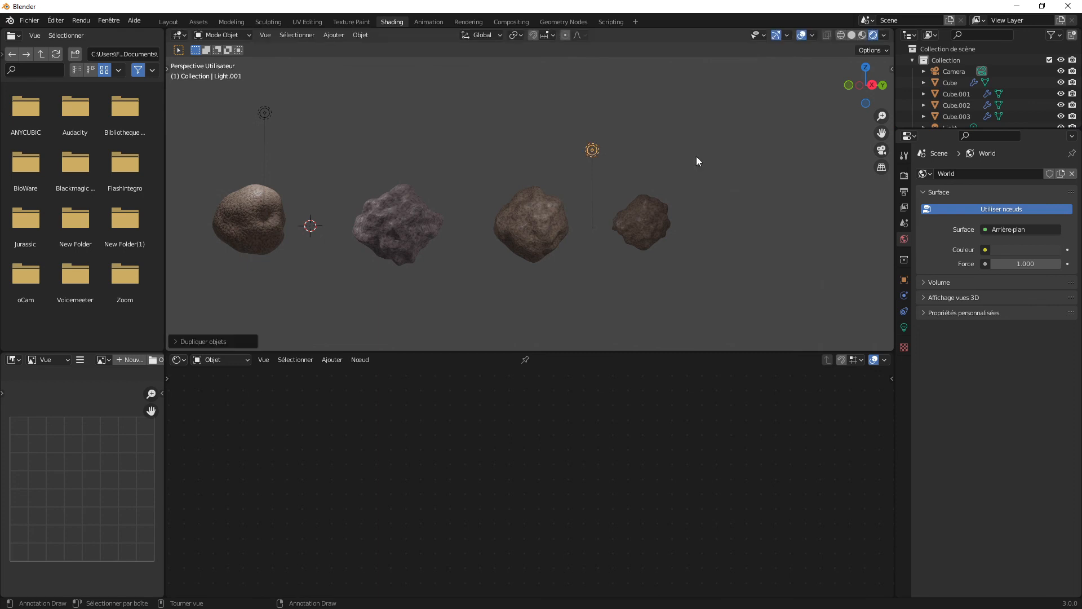
# Step: Select Cube.002 and examine it and the neighbouring small brown rock up close under the duplicated light
pyautogui.scroll(7, 718, 210)
pyautogui.keyDown('shift'); pyautogui.moveTo(797, 229); pyautogui.dragTo(623, 230, button='middle'); pyautogui.keyUp('shift')
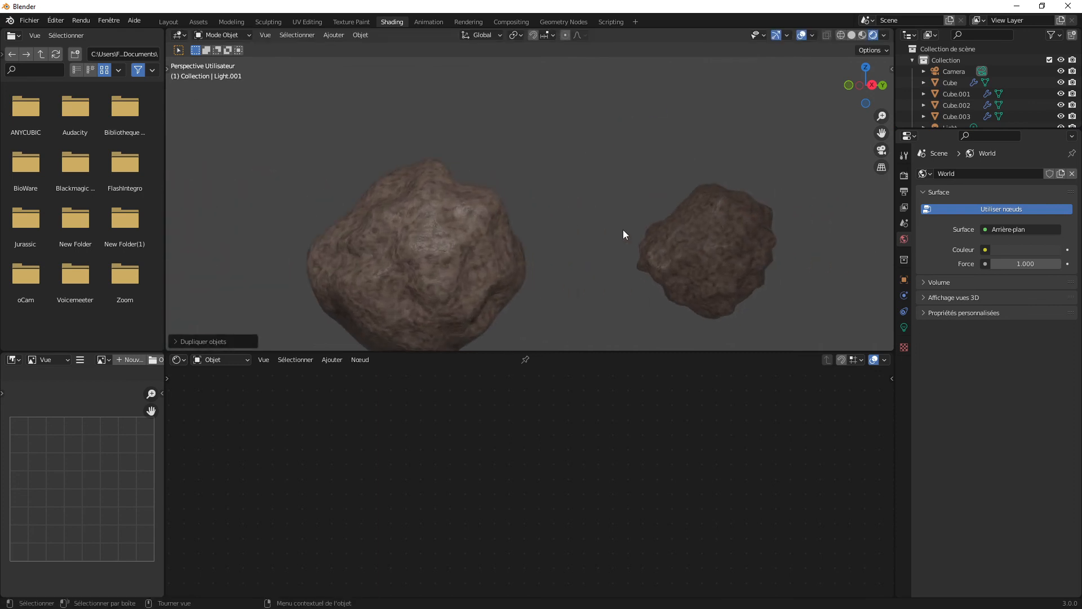
pyautogui.scroll(-2, 580, 237)
pyautogui.scroll(7, 581, 237)
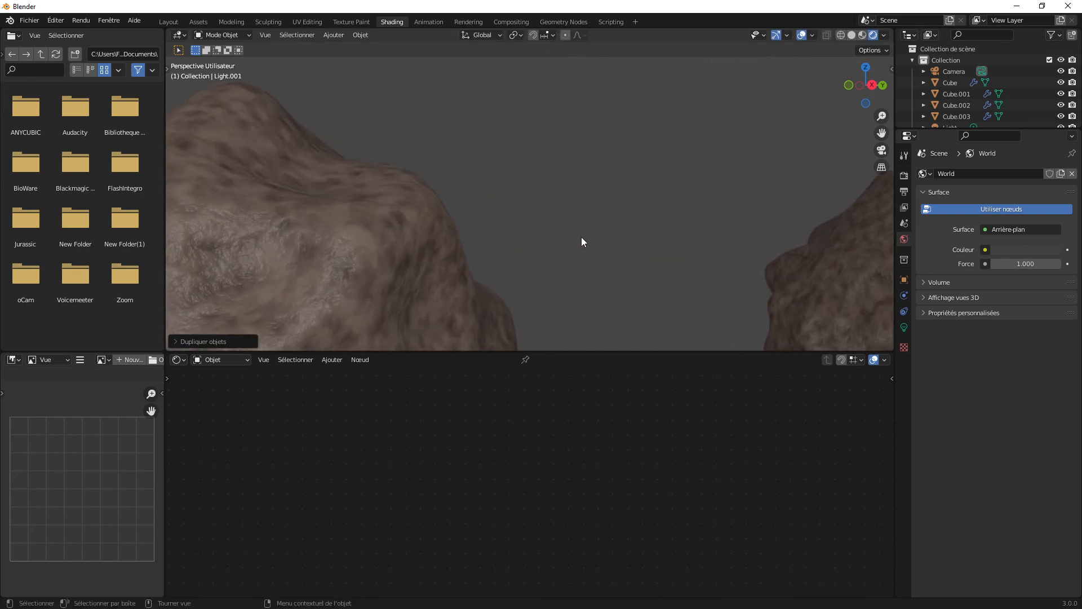
pyautogui.scroll(-5, 590, 289)
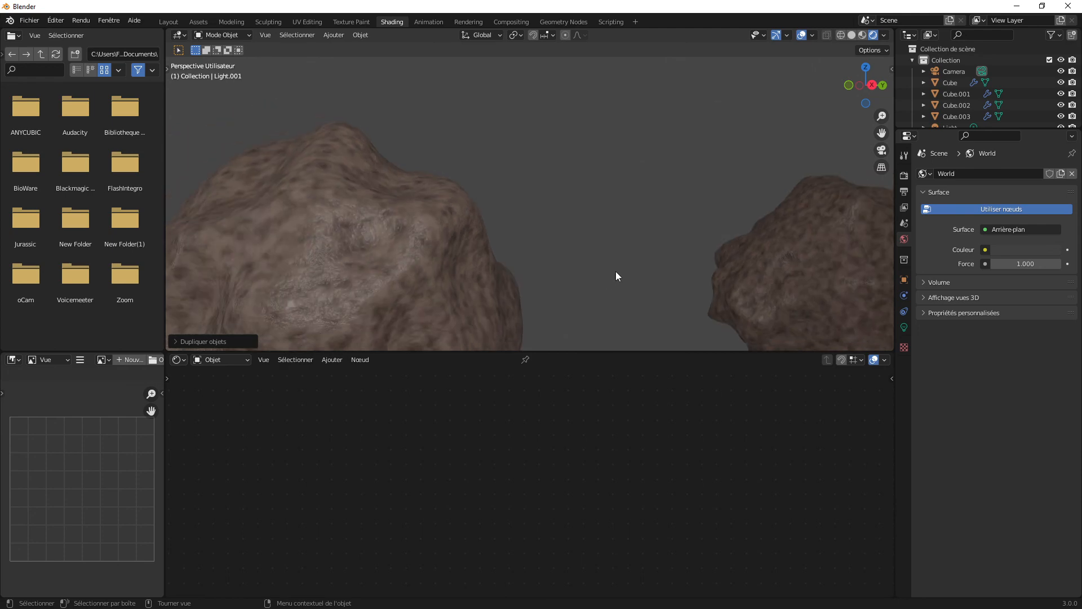
pyautogui.click(458, 229)
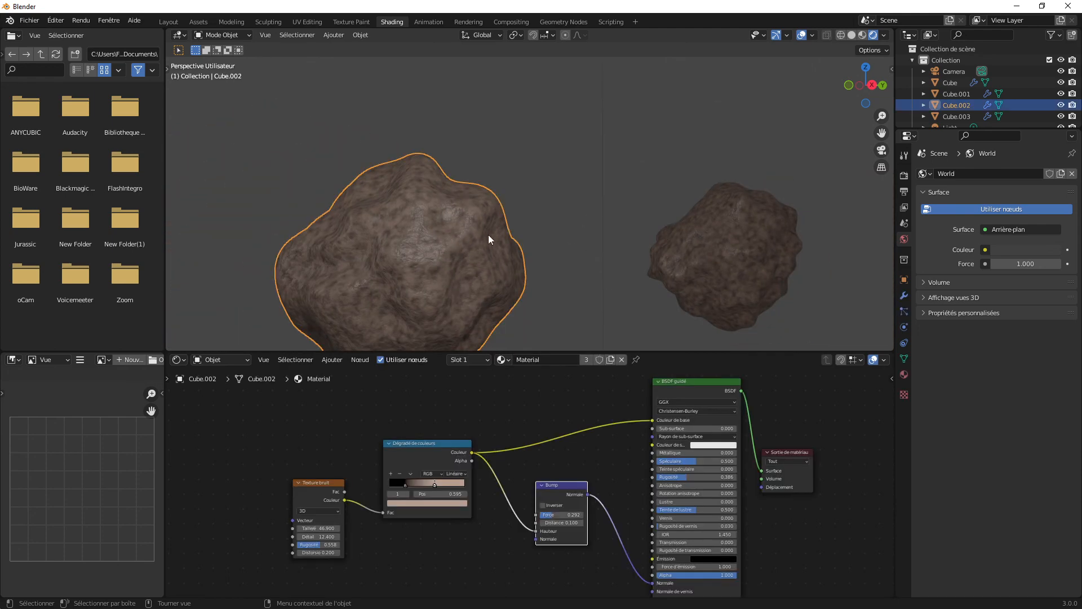
pyautogui.press('KP_Decimal')
pyautogui.scroll(4, 523, 235)
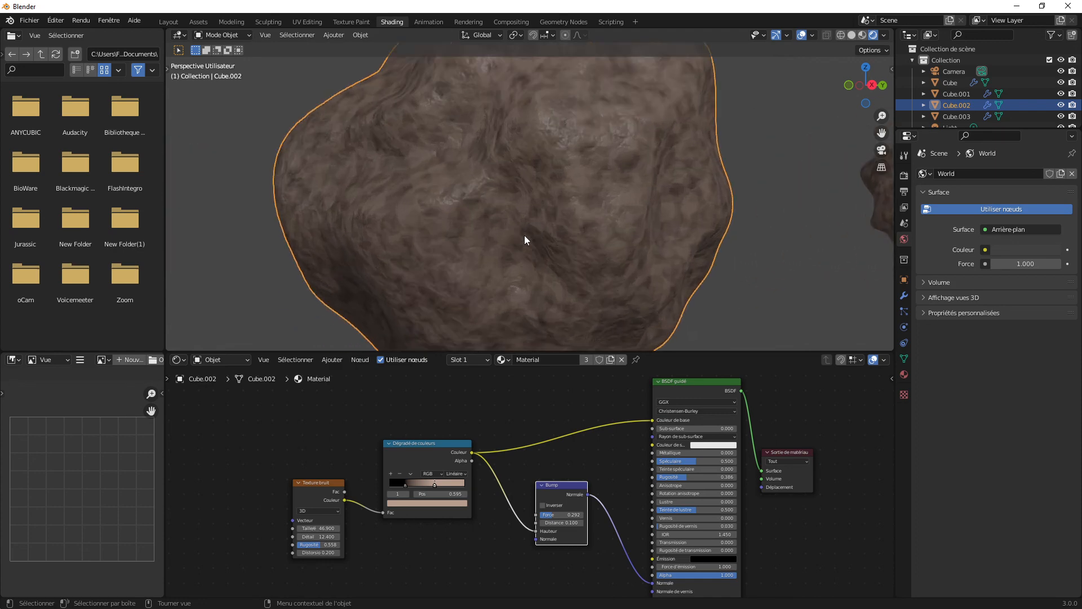
pyautogui.scroll(2, 524, 233)
pyautogui.scroll(-6, 530, 237)
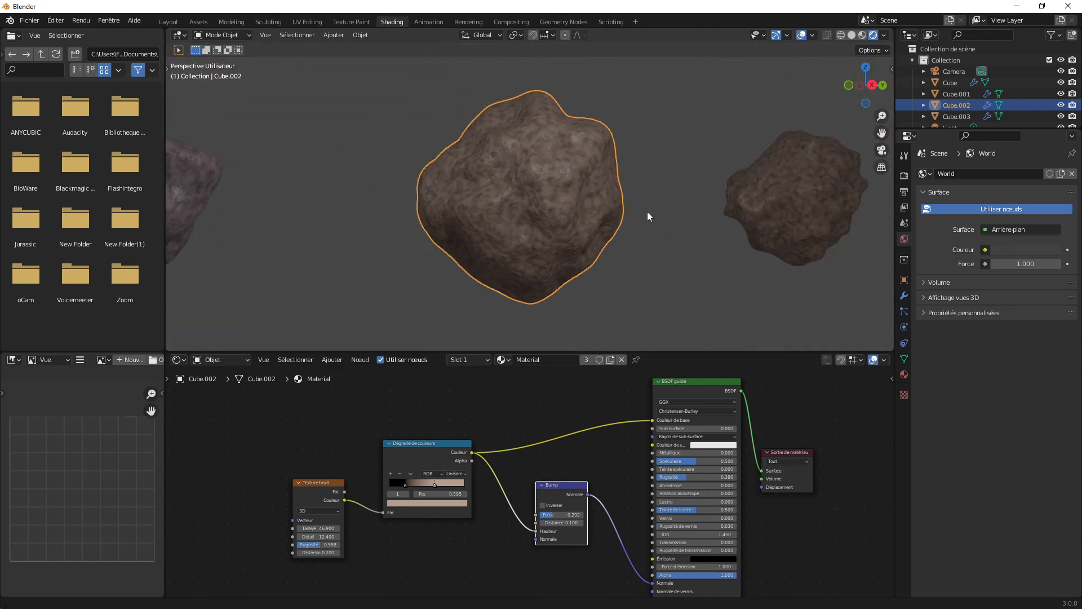
pyautogui.keyDown('shift'); pyautogui.moveTo(647, 212); pyautogui.dragTo(611, 248, button='middle'); pyautogui.keyUp('shift')
pyautogui.scroll(-4, 615, 241)
pyautogui.keyDown('shift'); pyautogui.moveTo(628, 204); pyautogui.dragTo(606, 229, button='middle'); pyautogui.keyUp('shift')
pyautogui.scroll(1, 605, 229)
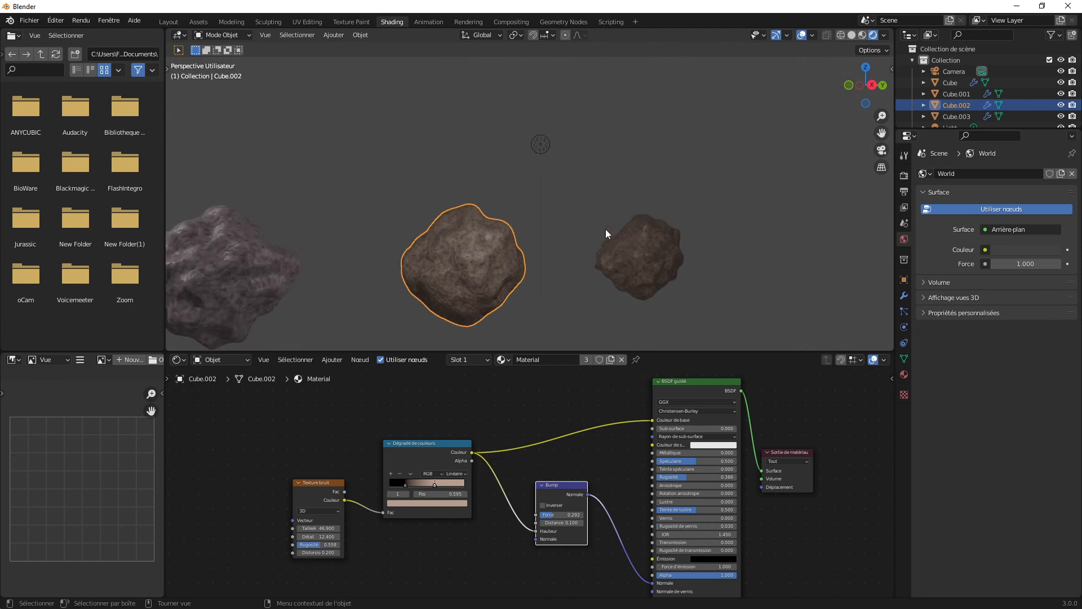
pyautogui.scroll(1, 606, 229)
pyautogui.scroll(3, 574, 244)
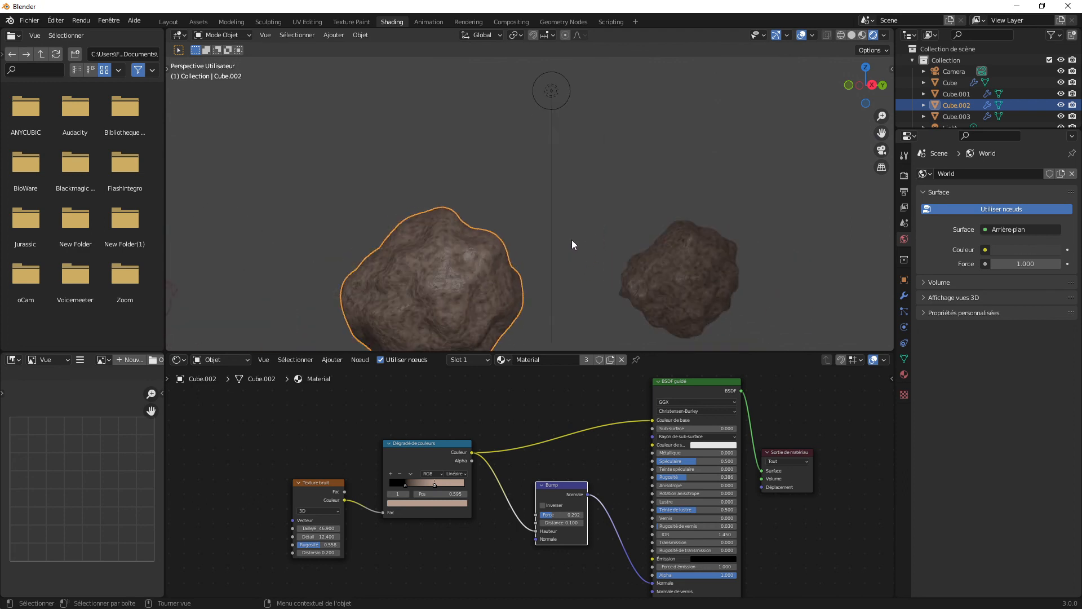
pyautogui.scroll(2, 572, 243)
pyautogui.keyDown('shift'); pyautogui.moveTo(589, 278); pyautogui.dragTo(587, 231, button='middle'); pyautogui.keyUp('shift')
pyautogui.keyDown('shift'); pyautogui.moveTo(501, 272); pyautogui.dragTo(498, 256, button='middle'); pyautogui.keyUp('shift')
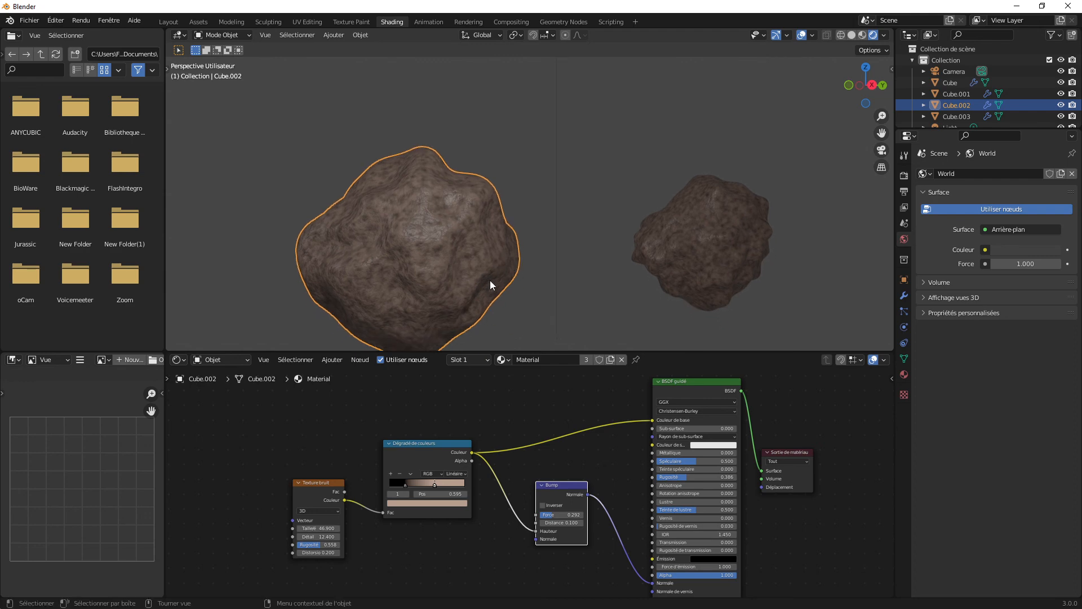
# Step: Recolor the light brown color ramp stop of the material on Cube.002 to a bluish gray
pyautogui.click(449, 505)
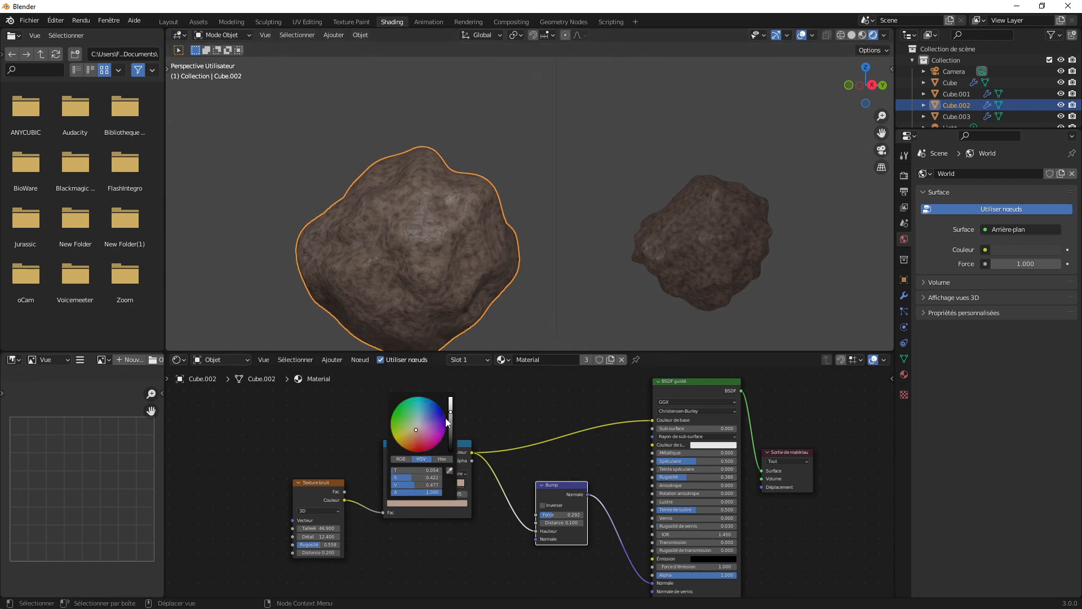
pyautogui.moveTo(445, 417); pyautogui.dragTo(419, 423)
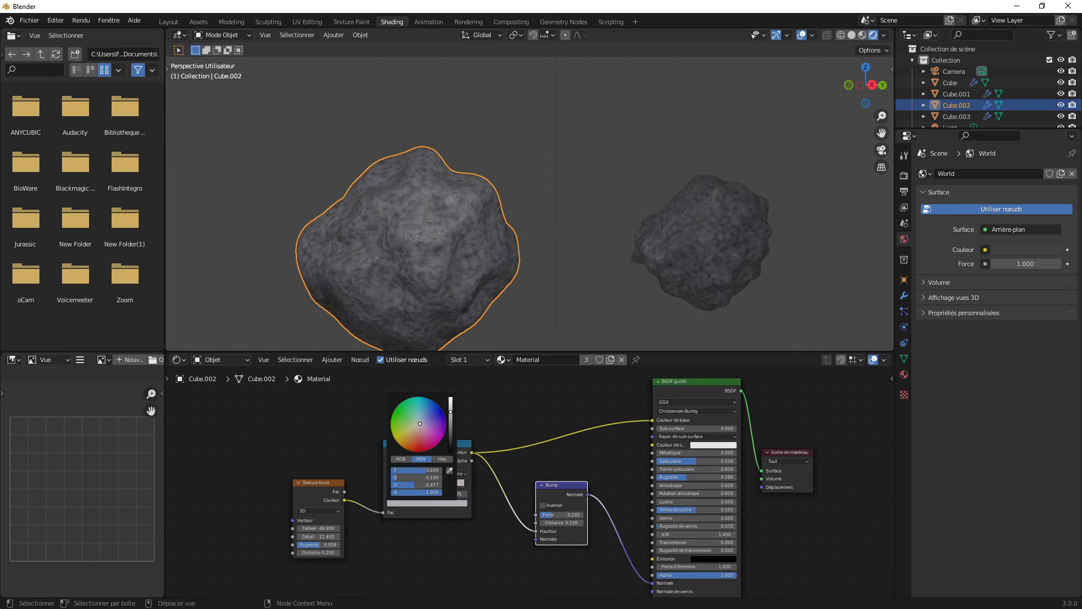
pyautogui.click(635, 324)
# Step: Make an independent copy of the shared gray material for the smallest rock, Cube.003
pyautogui.click(708, 259)
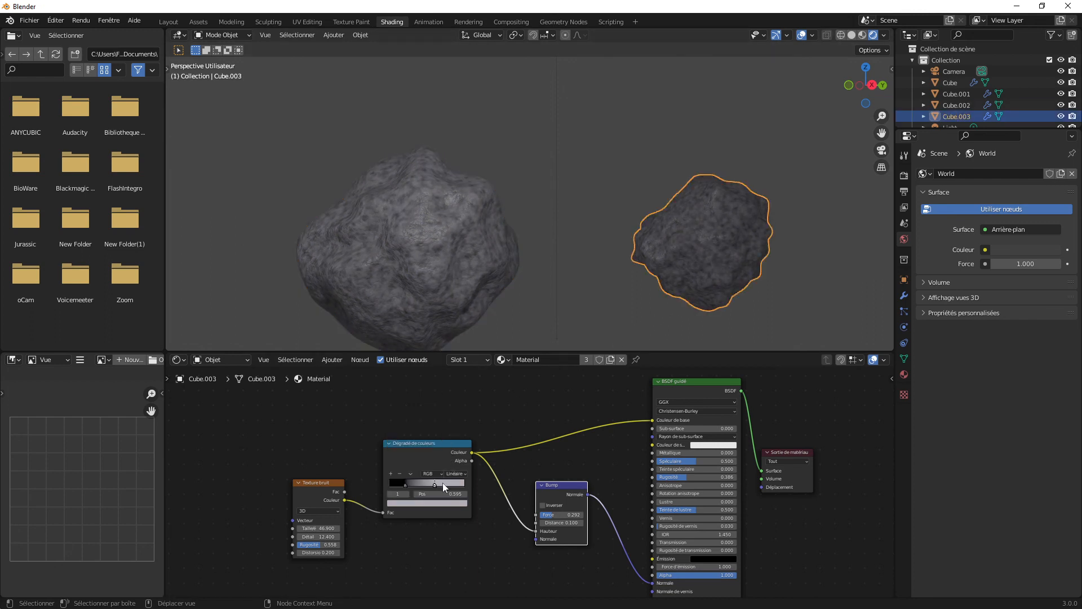
pyautogui.scroll(-3, 490, 333)
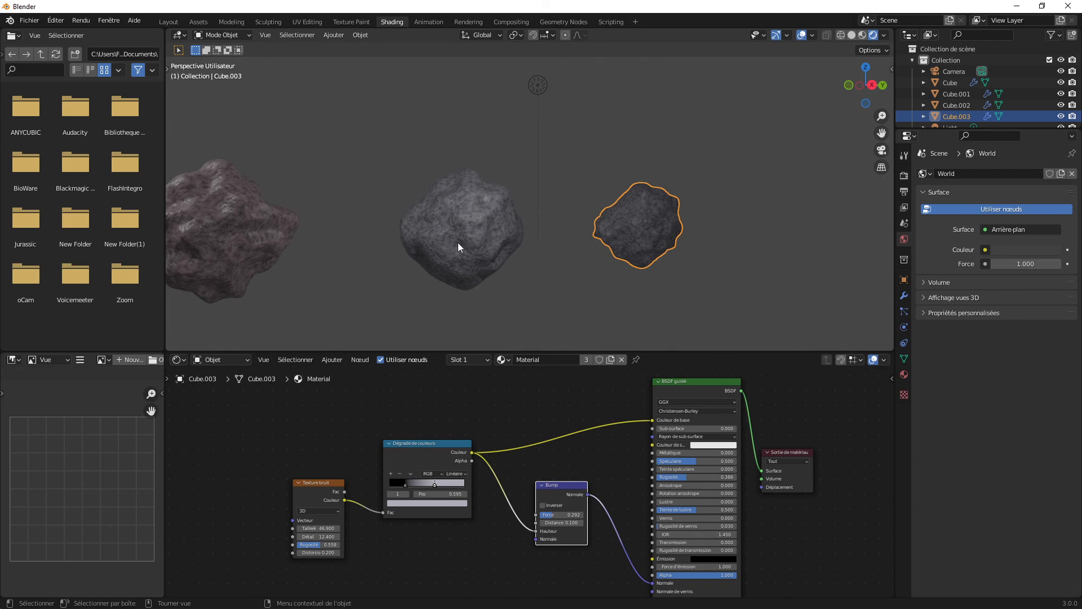
pyautogui.keyDown('ctrl'); pyautogui.scroll(5, 457, 242); pyautogui.keyUp('ctrl')
pyautogui.click(443, 249)
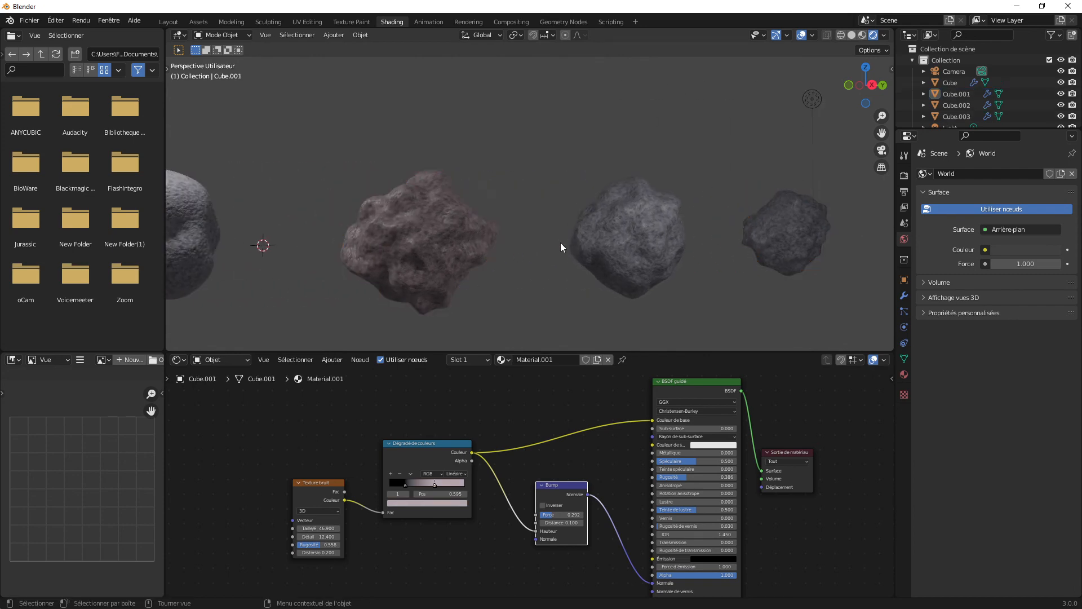
pyautogui.click(646, 244)
pyautogui.keyDown('shift'); pyautogui.moveTo(673, 256); pyautogui.dragTo(381, 305, button='middle'); pyautogui.keyUp('shift')
pyautogui.click(532, 287)
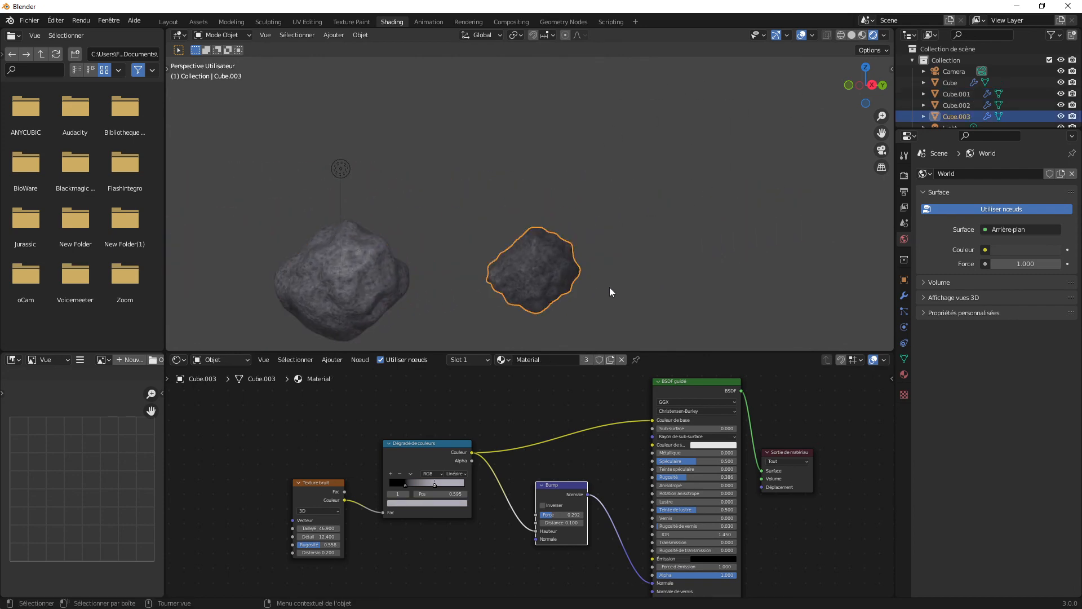
pyautogui.scroll(5, 610, 286)
pyautogui.keyDown('shift'); pyautogui.moveTo(687, 266); pyautogui.dragTo(634, 147, button='middle'); pyautogui.keyUp('shift')
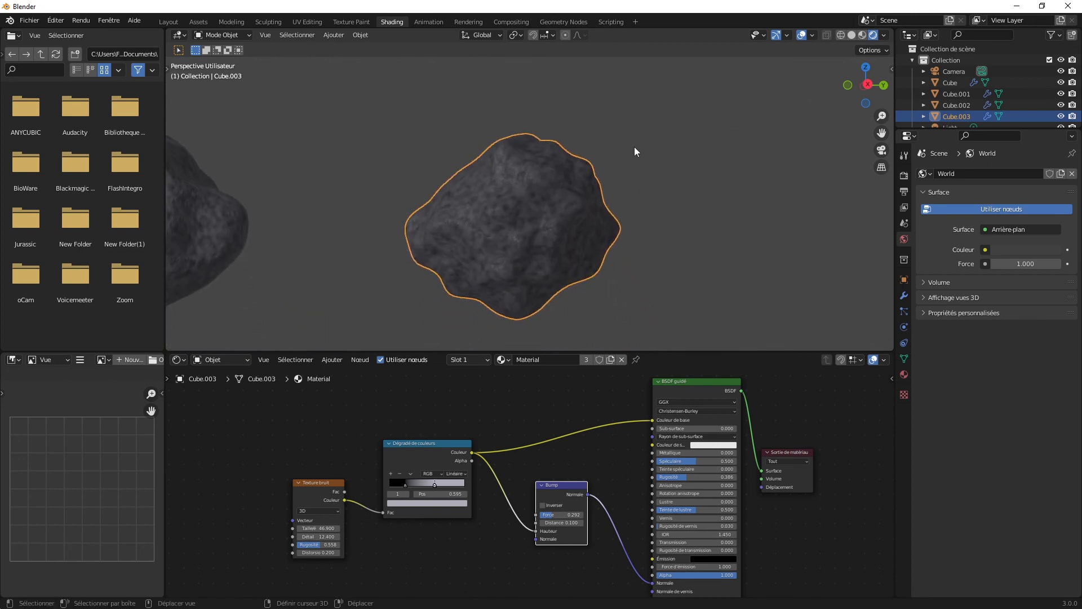
pyautogui.click(610, 360)
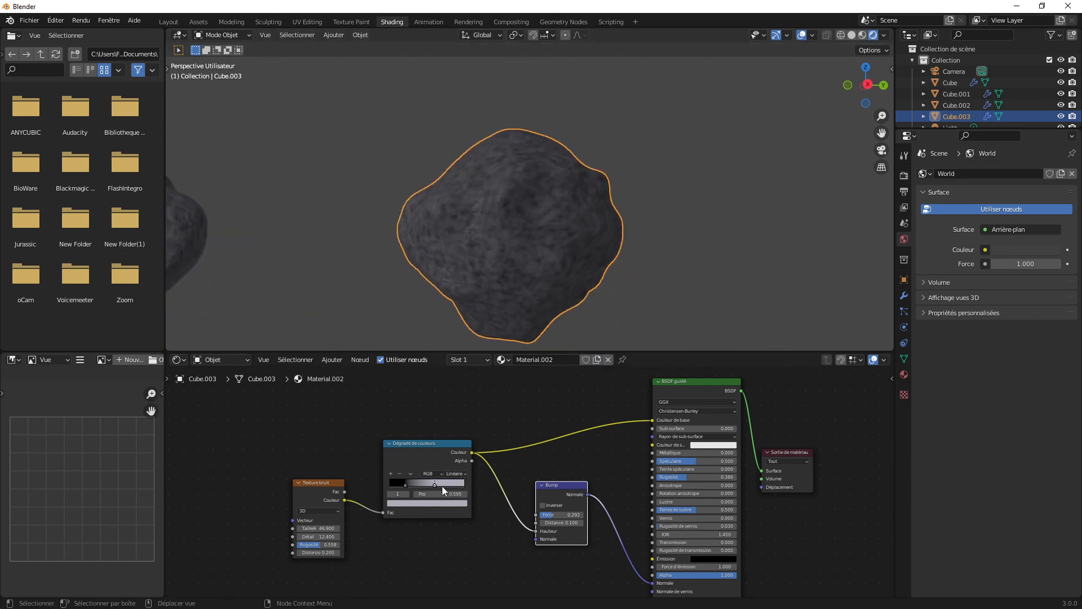
# Step: Recolor the gray color ramp stop of the small rock's own material to a muted purple
pyautogui.click(456, 503)
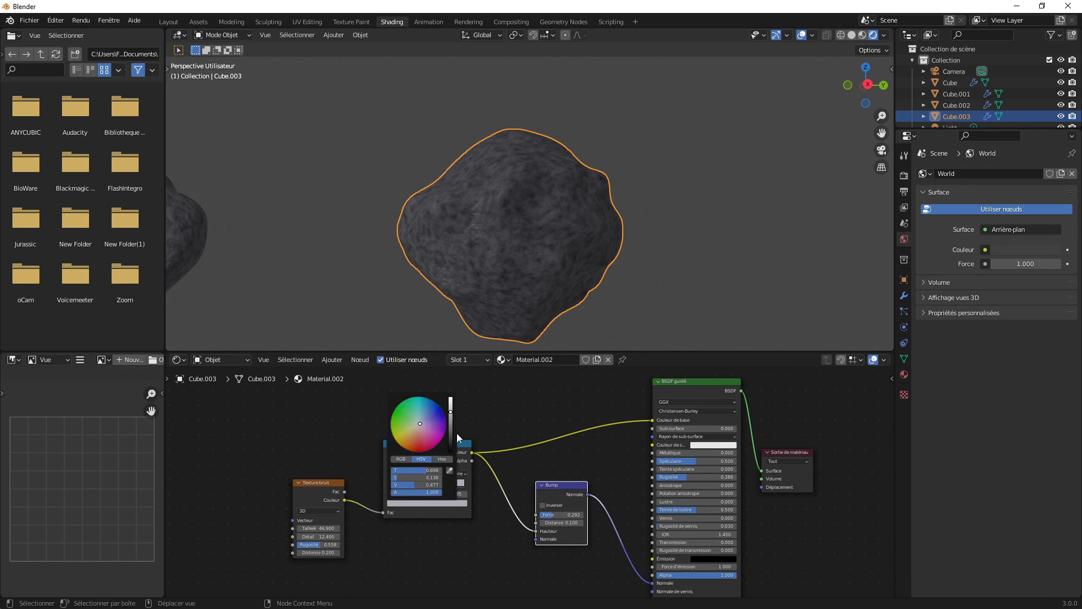
pyautogui.moveTo(428, 430); pyautogui.dragTo(423, 424)
pyautogui.click(673, 252)
pyautogui.scroll(-6, 563, 272)
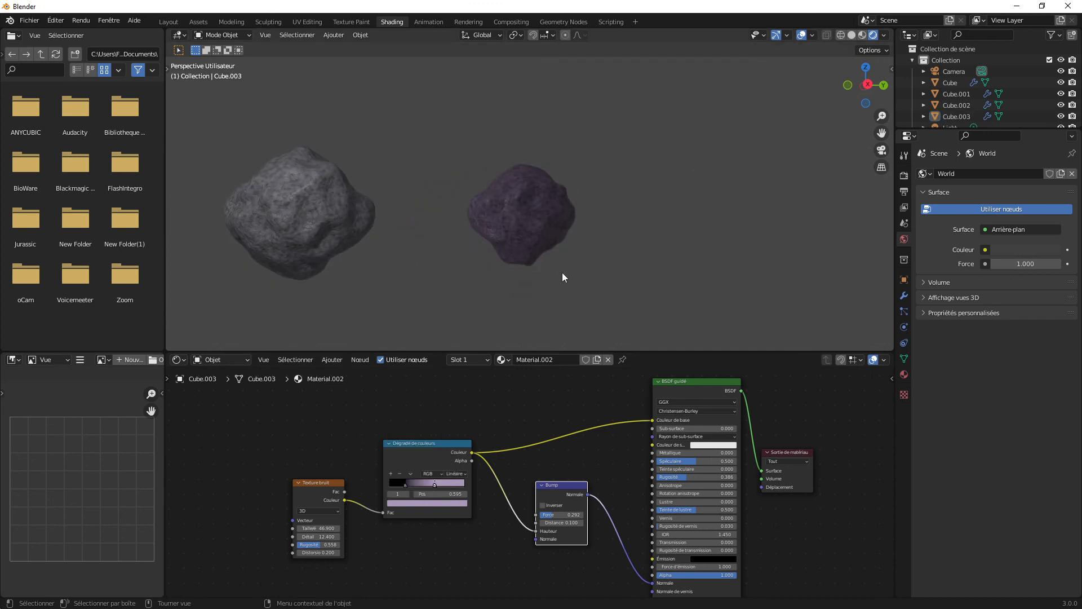
# Step: Move the light Light.001 closer to the row so that it sits above the gray rock Cube.002
pyautogui.click(521, 204)
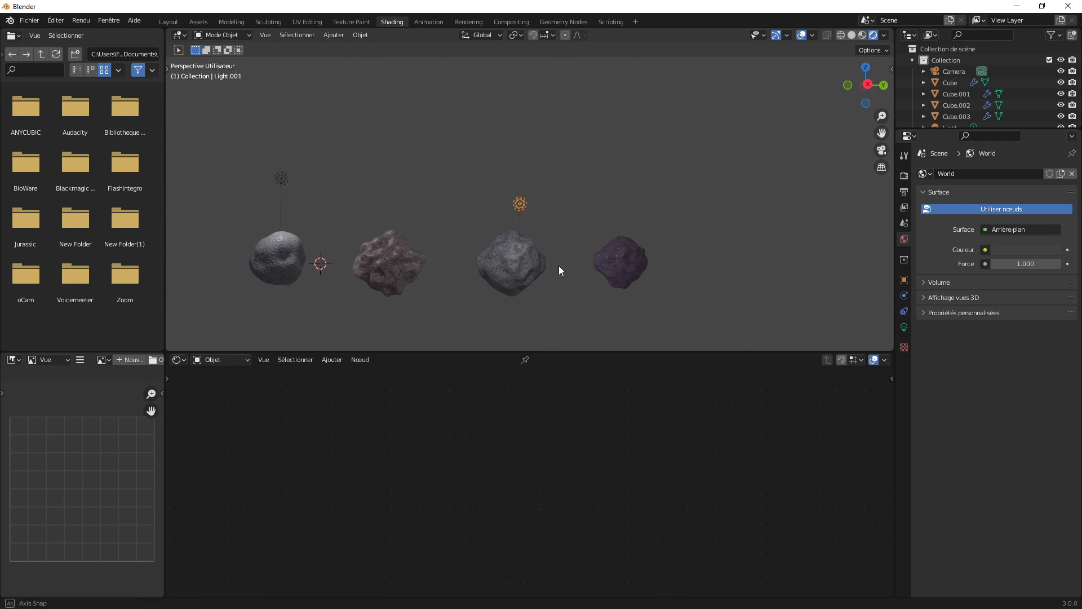
pyautogui.moveTo(559, 265); pyautogui.dragTo(450, 277, button='middle')
pyautogui.press('g')
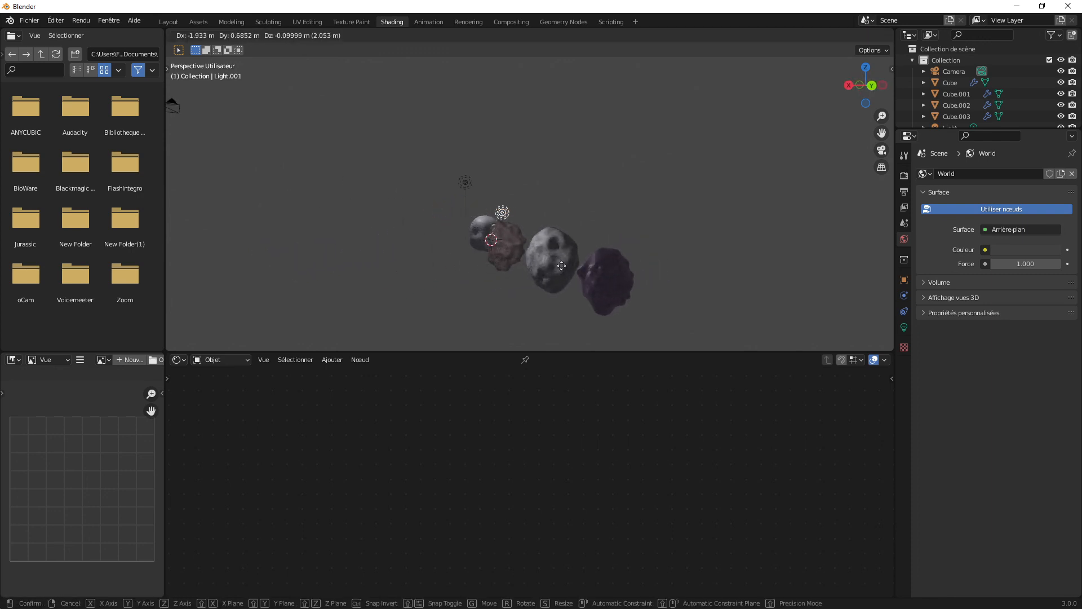
pyautogui.click(573, 257)
# Step: Duplicate Light.001 and place the copy above the reddish rock, Cube.001
pyautogui.moveTo(576, 256); pyautogui.dragTo(546, 244, button='middle')
pyautogui.hotkey('shift', 'd')
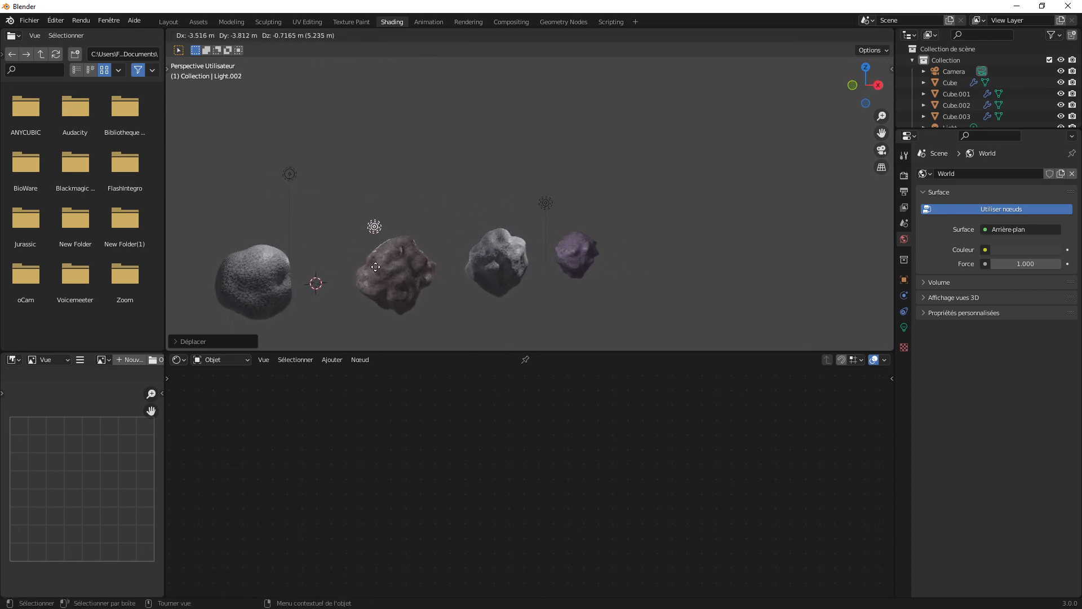
pyautogui.click(377, 189)
# Step: Duplicate the new light and position the copy above and just beyond the small purple rock at the end of the row
pyautogui.moveTo(428, 222); pyautogui.dragTo(555, 222, button='middle')
pyautogui.hotkey('shift', 'd')
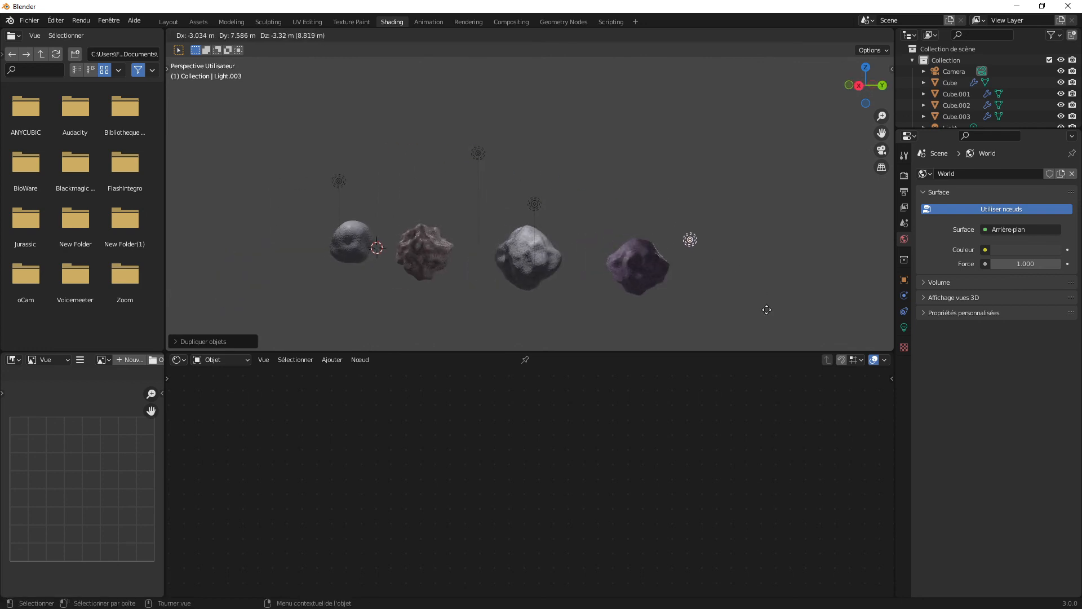
pyautogui.click(723, 262)
pyautogui.moveTo(724, 262); pyautogui.dragTo(703, 313, button='middle')
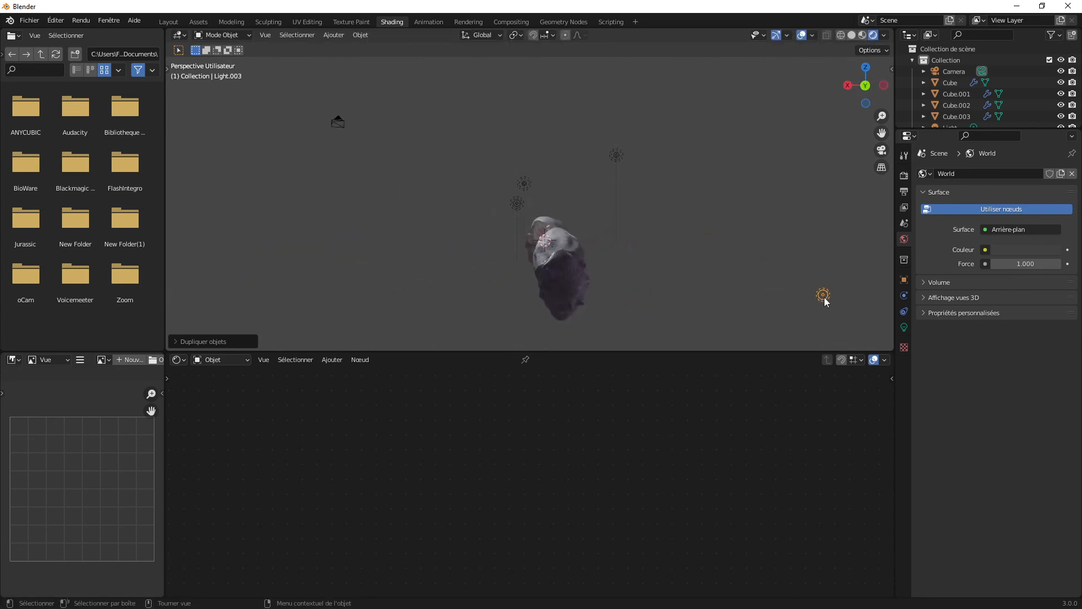
pyautogui.press('g')
pyautogui.click(471, 233)
pyautogui.moveTo(472, 232); pyautogui.dragTo(376, 150, button='middle')
# Step: Examine how the added lights bring out the surface relief of the purple, gray and reddish rocks
pyautogui.scroll(2, 610, 259)
pyautogui.scroll(4, 811, 226)
pyautogui.scroll(1, 435, 170)
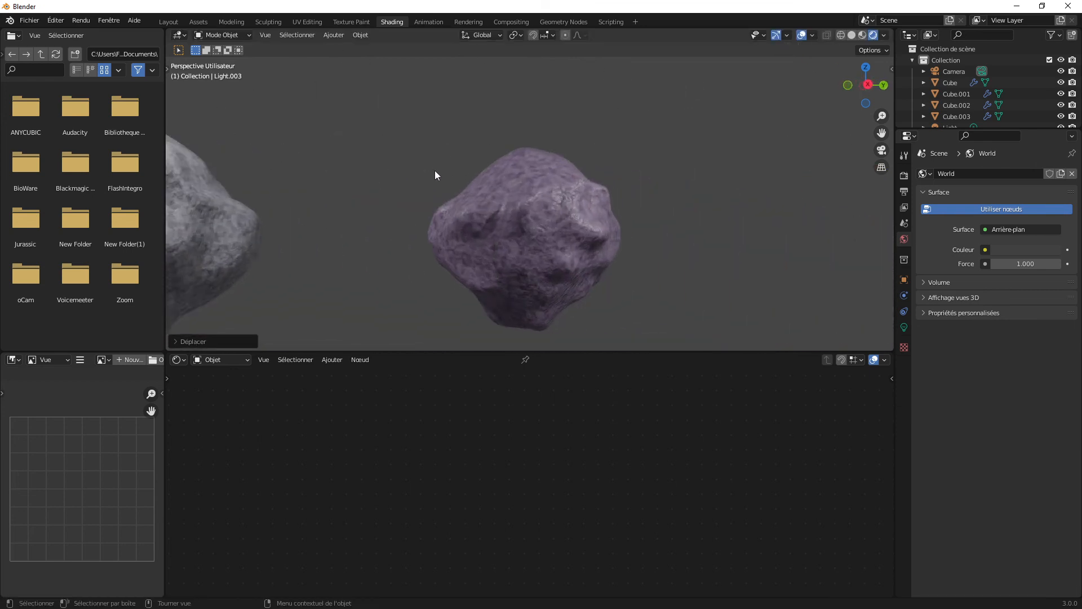
pyautogui.scroll(1, 550, 196)
pyautogui.scroll(-5, 550, 196)
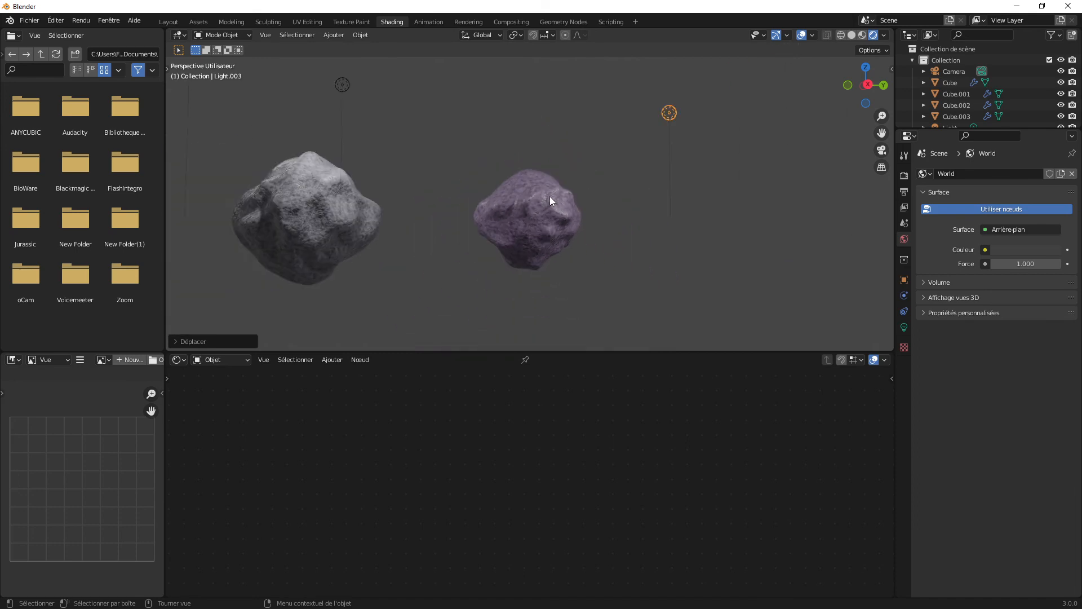
pyautogui.keyDown('shift'); pyautogui.moveTo(550, 196); pyautogui.dragTo(705, 196, button='middle'); pyautogui.keyUp('shift')
pyautogui.scroll(-1, 559, 195)
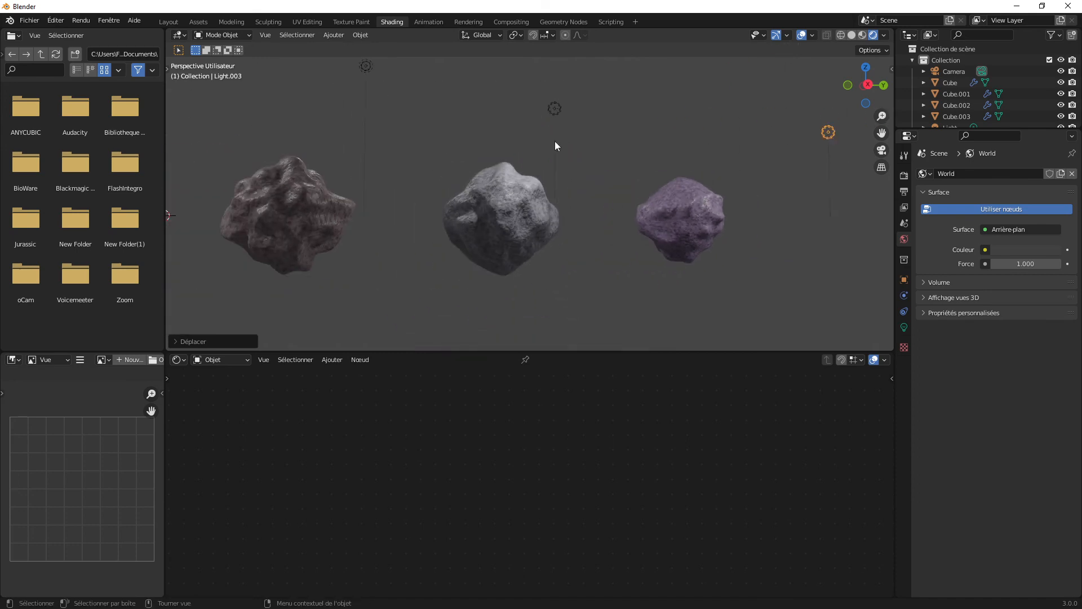
pyautogui.moveTo(556, 197); pyautogui.dragTo(688, 246, button='middle')
# Step: Switch to the Layout workspace and view the whole row of rocks with no object selected
pyautogui.click(169, 22)
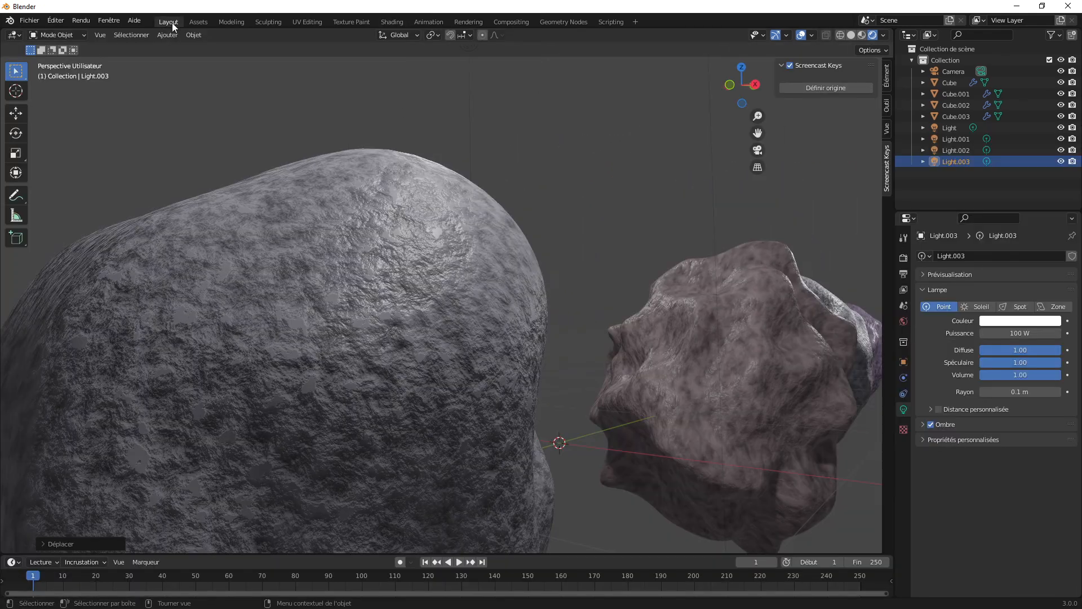
pyautogui.scroll(-4, 451, 246)
pyautogui.scroll(4, 467, 246)
pyautogui.moveTo(479, 244)
pyautogui.mouseDown(button='middle')
pyautogui.moveTo(526, 241)
pyautogui.moveTo(473, 241)
pyautogui.mouseUp(button='middle')
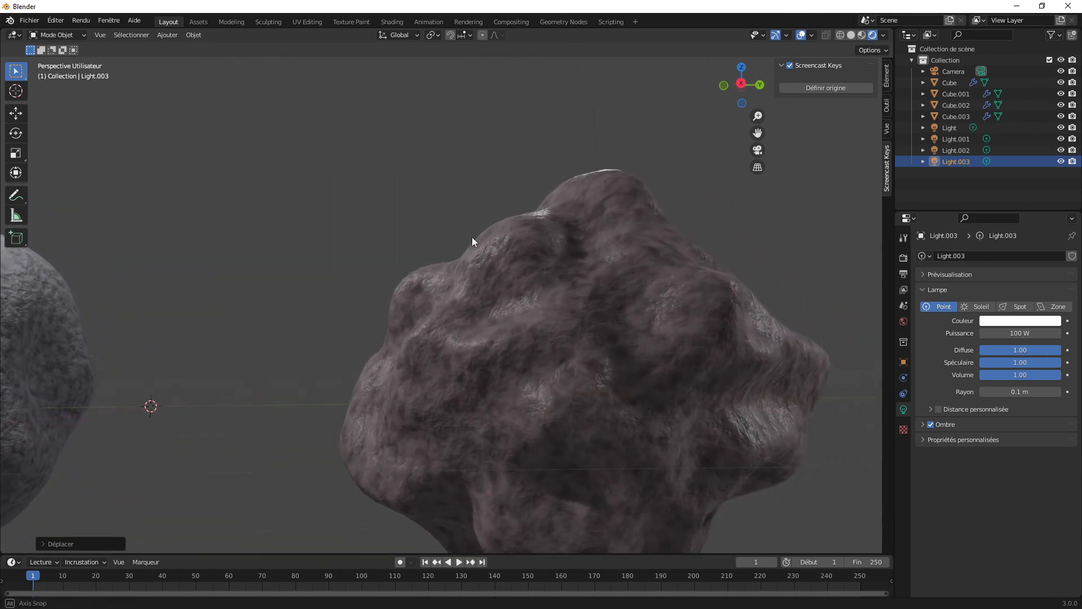
pyautogui.scroll(-4, 567, 228)
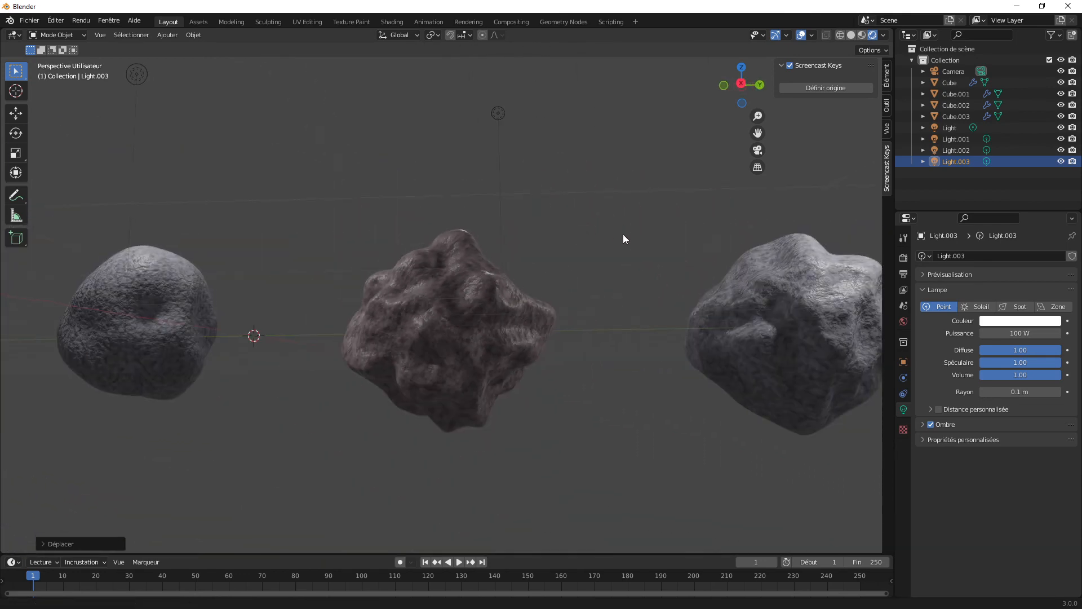
pyautogui.moveTo(623, 234); pyautogui.dragTo(582, 246, button='middle')
pyautogui.scroll(-3, 582, 245)
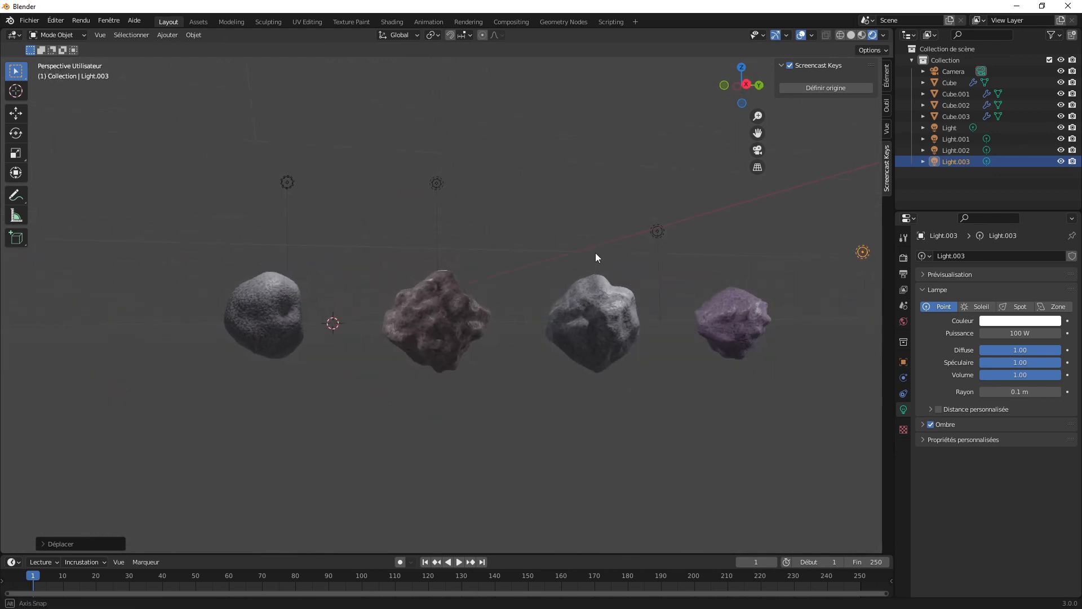
pyautogui.scroll(3, 602, 247)
pyautogui.click(591, 242)
pyautogui.keyDown('shift'); pyautogui.moveTo(634, 242); pyautogui.dragTo(566, 243, button='middle'); pyautogui.keyUp('shift')
# Step: Set the World background color to black
pyautogui.click(904, 321)
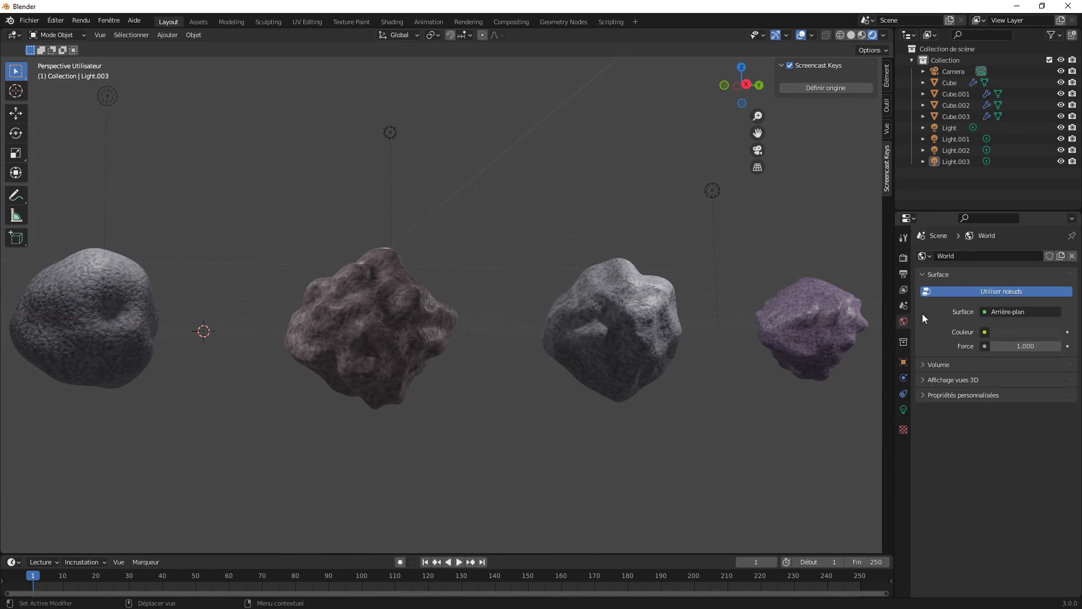
pyautogui.click(1005, 331)
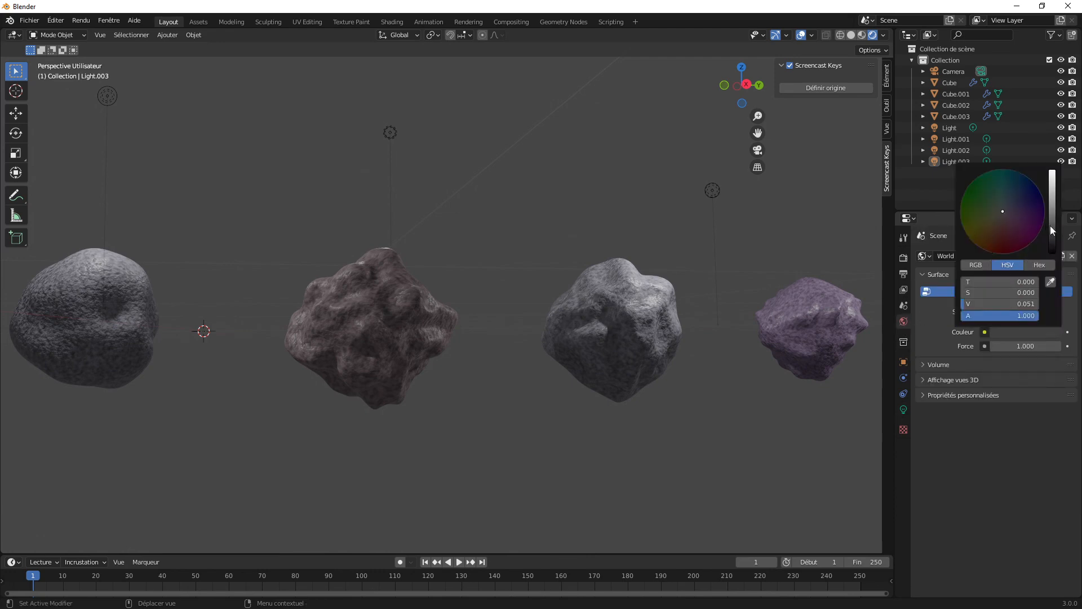
pyautogui.moveTo(1051, 225); pyautogui.dragTo(1052, 252)
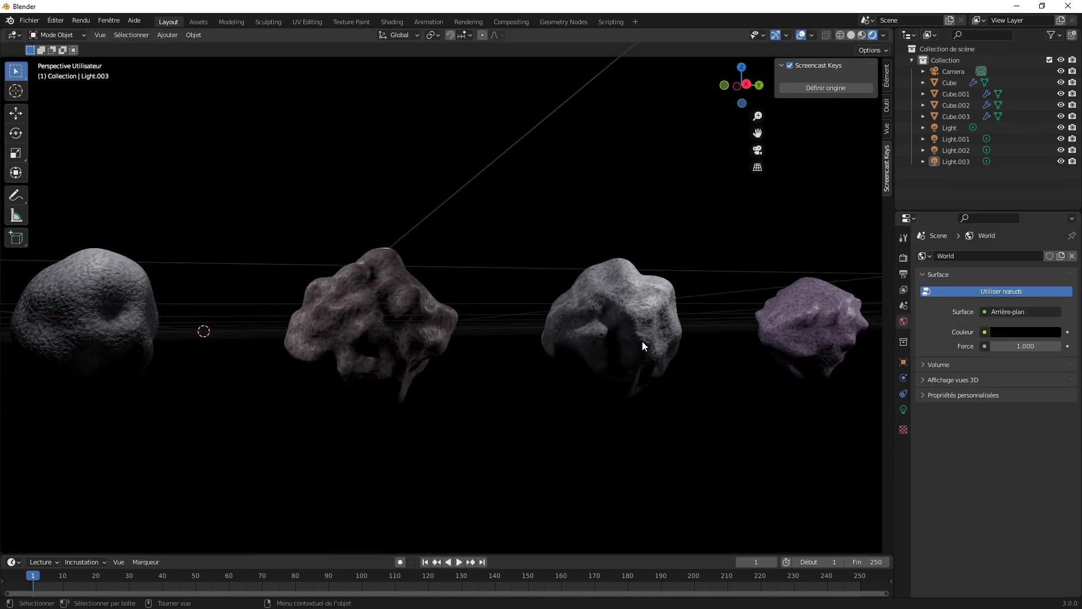
# Step: View the row of rocks from an angle and hide the viewport overlays
pyautogui.moveTo(641, 340)
pyautogui.mouseDown(button='middle')
pyautogui.moveTo(683, 346)
pyautogui.moveTo(631, 332)
pyautogui.mouseUp(button='middle')
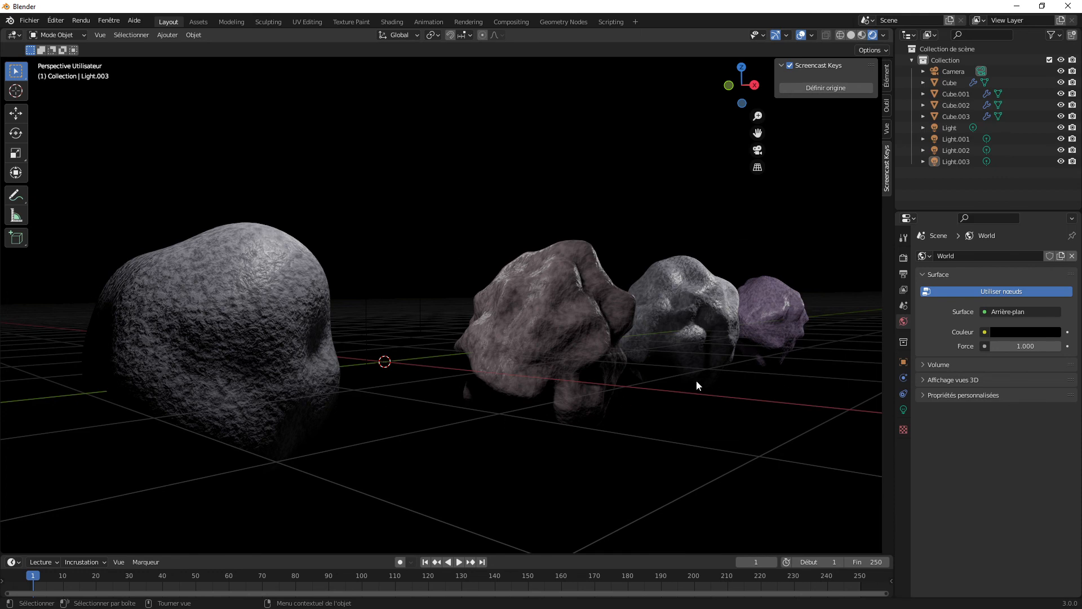
pyautogui.click(803, 36)
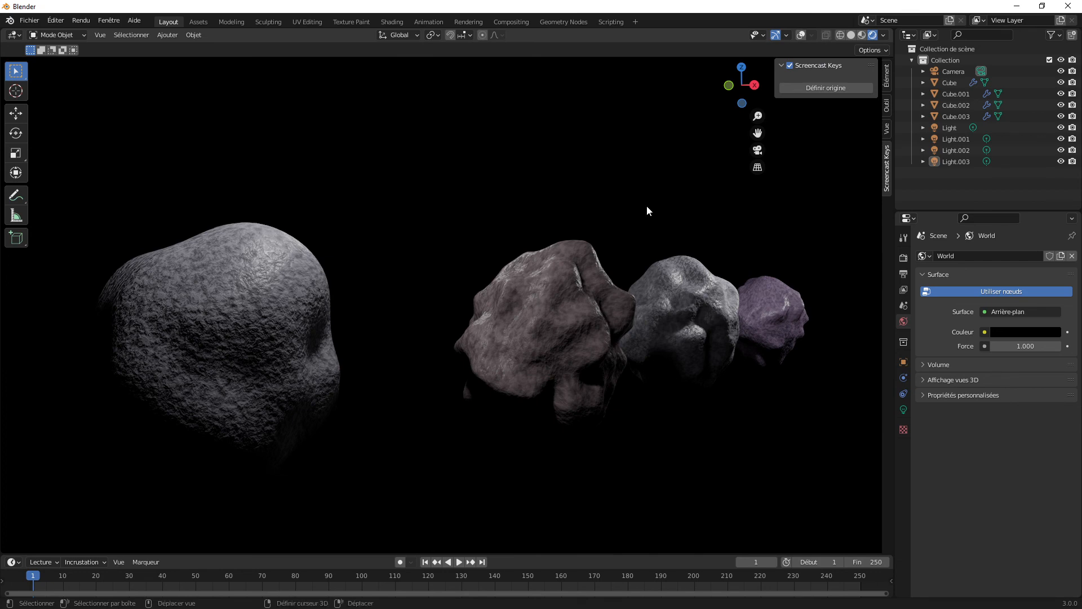
pyautogui.keyDown('shift'); pyautogui.moveTo(647, 211); pyautogui.dragTo(654, 215, button='middle'); pyautogui.keyUp('shift')
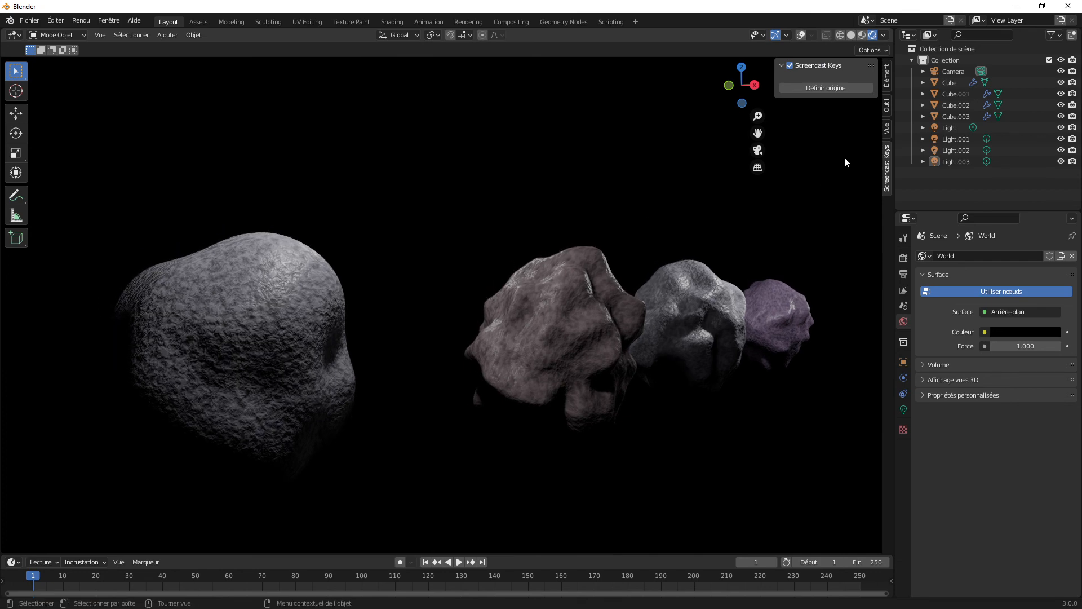